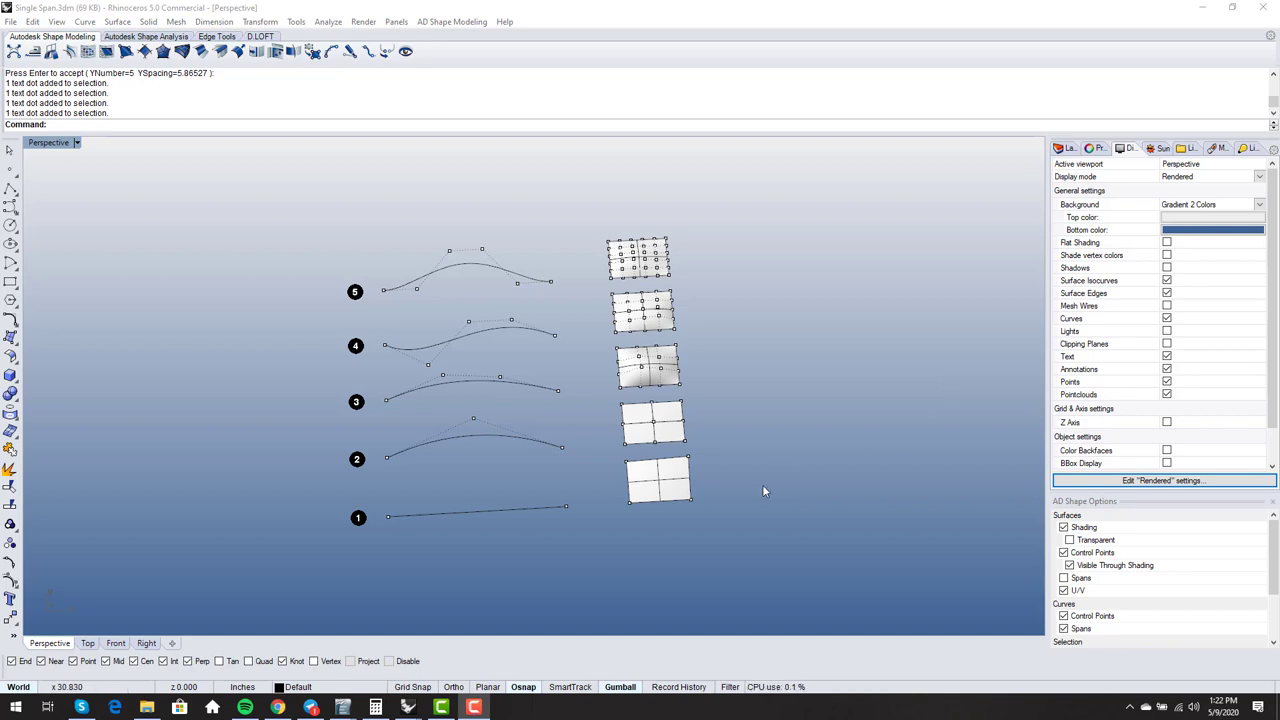
Step: Read the detailed object description of curve 3, including its degree and control point count, and close it
{"action": "right_click_drag", "start_coordinate": [443, 546], "coordinate": [479, 557]}
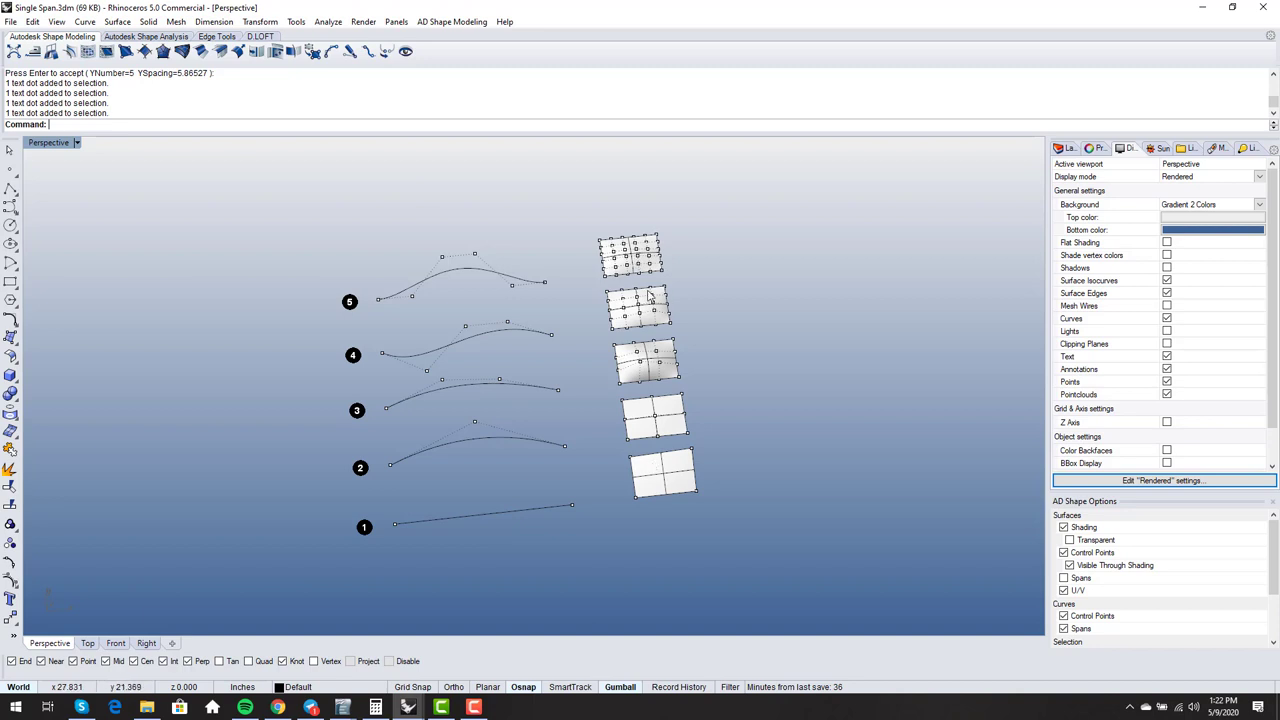
{"action": "right_click_drag", "start_coordinate": [491, 558], "coordinate": [452, 554]}
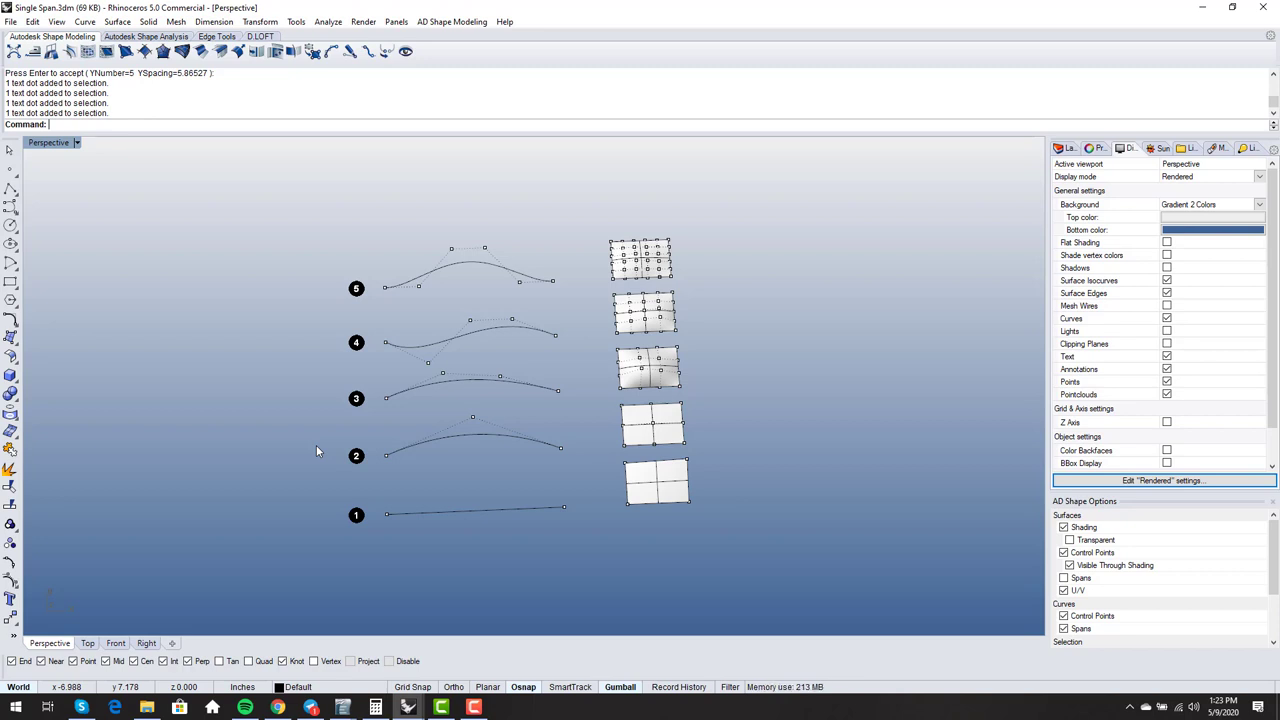
{"action": "type", "text": "What"}
{"action": "key", "text": "Return"}
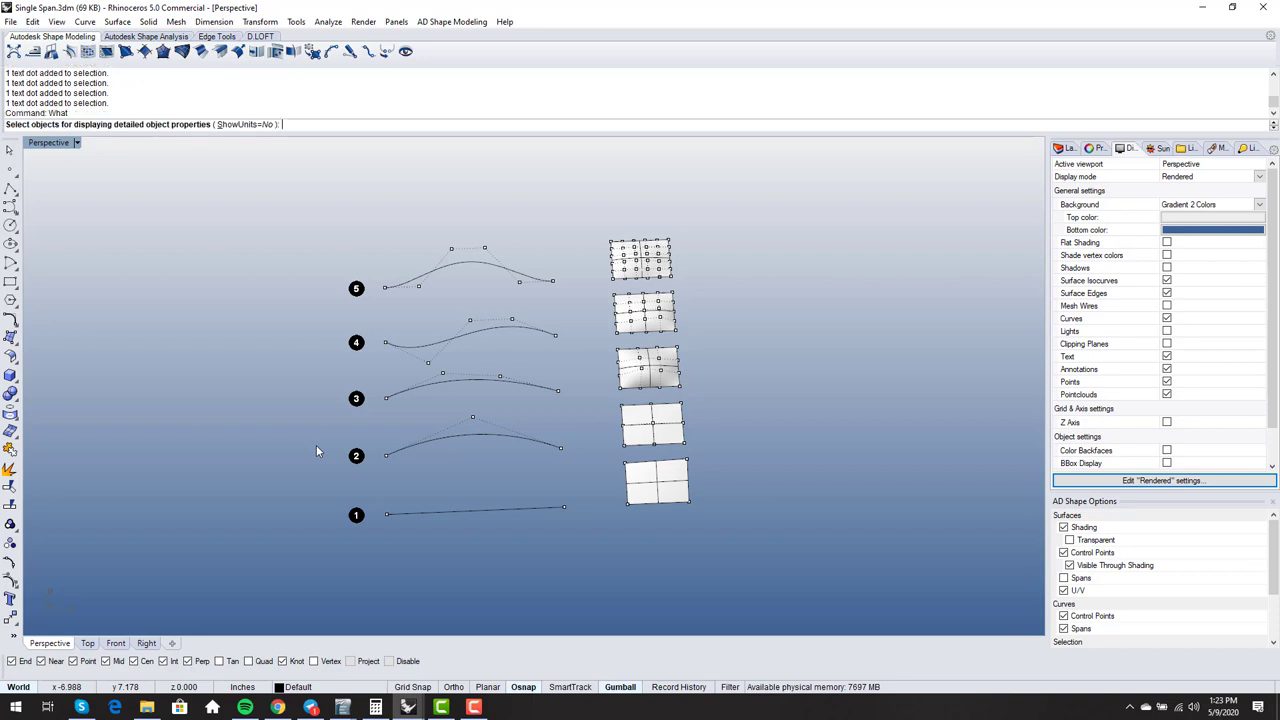
{"action": "left_click", "coordinate": [464, 379]}
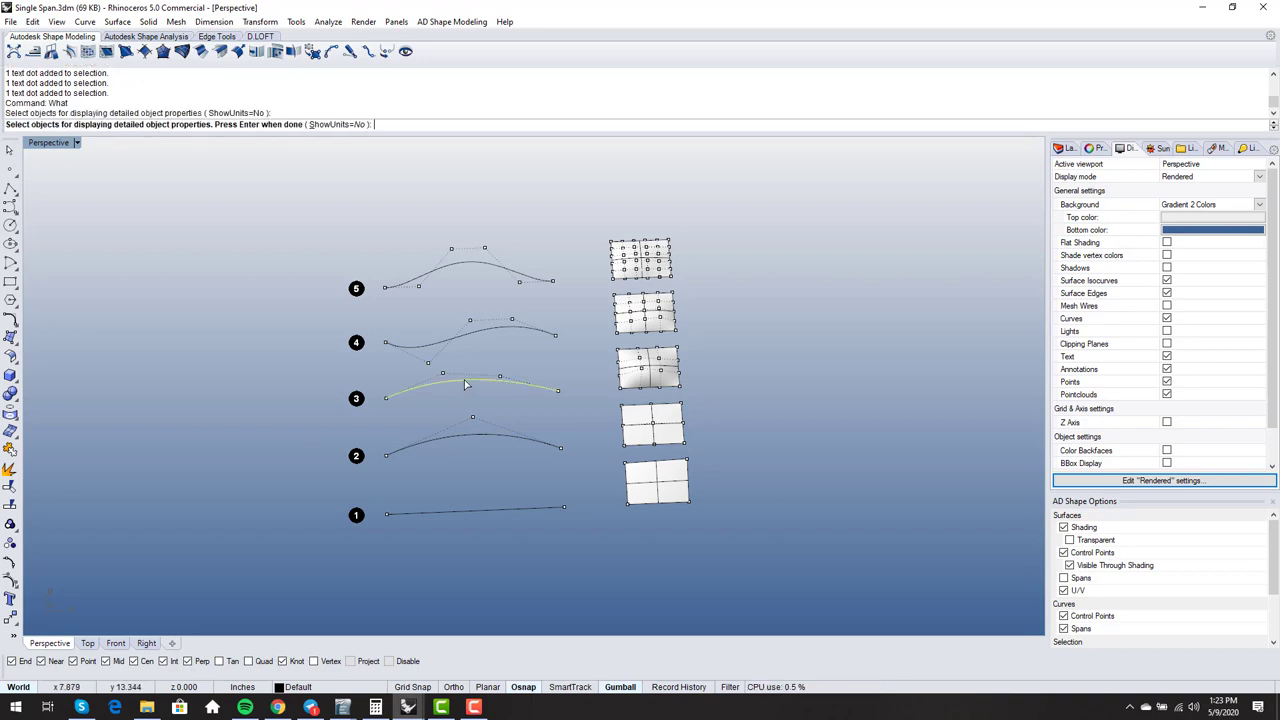
{"action": "key", "text": "Return"}
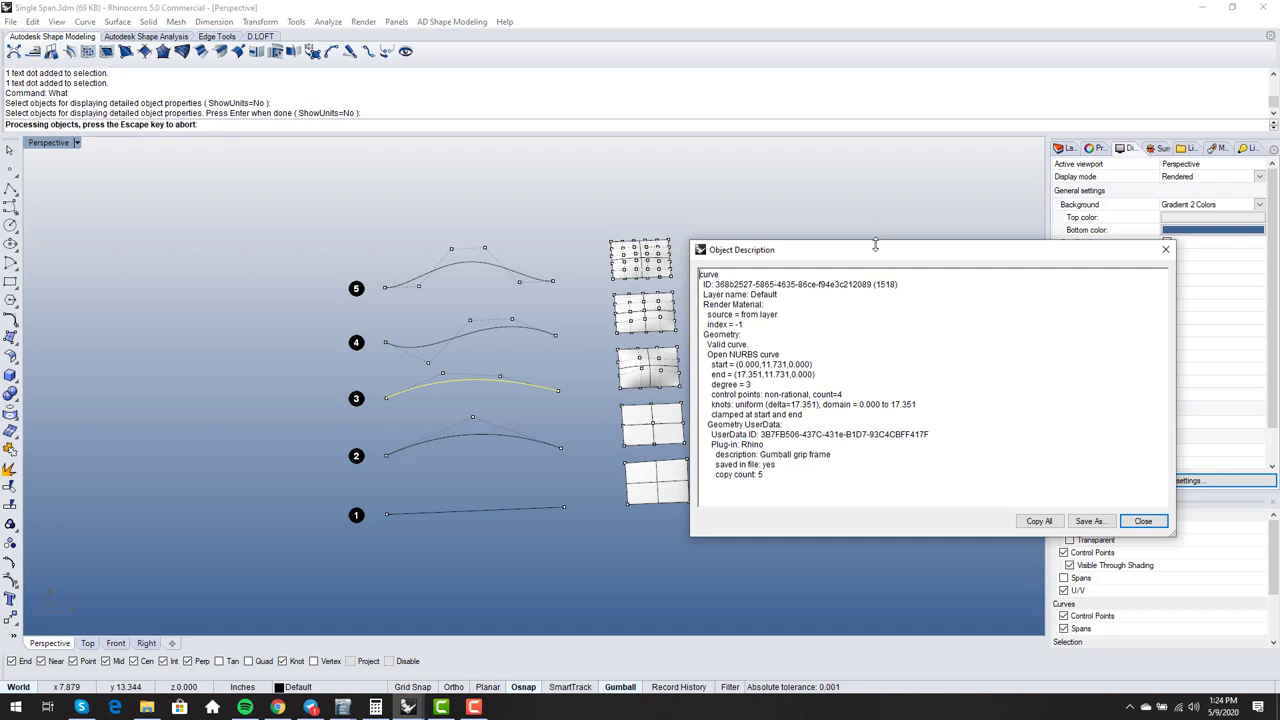
{"action": "left_click_drag", "start_coordinate": [874, 254], "coordinate": [843, 246]}
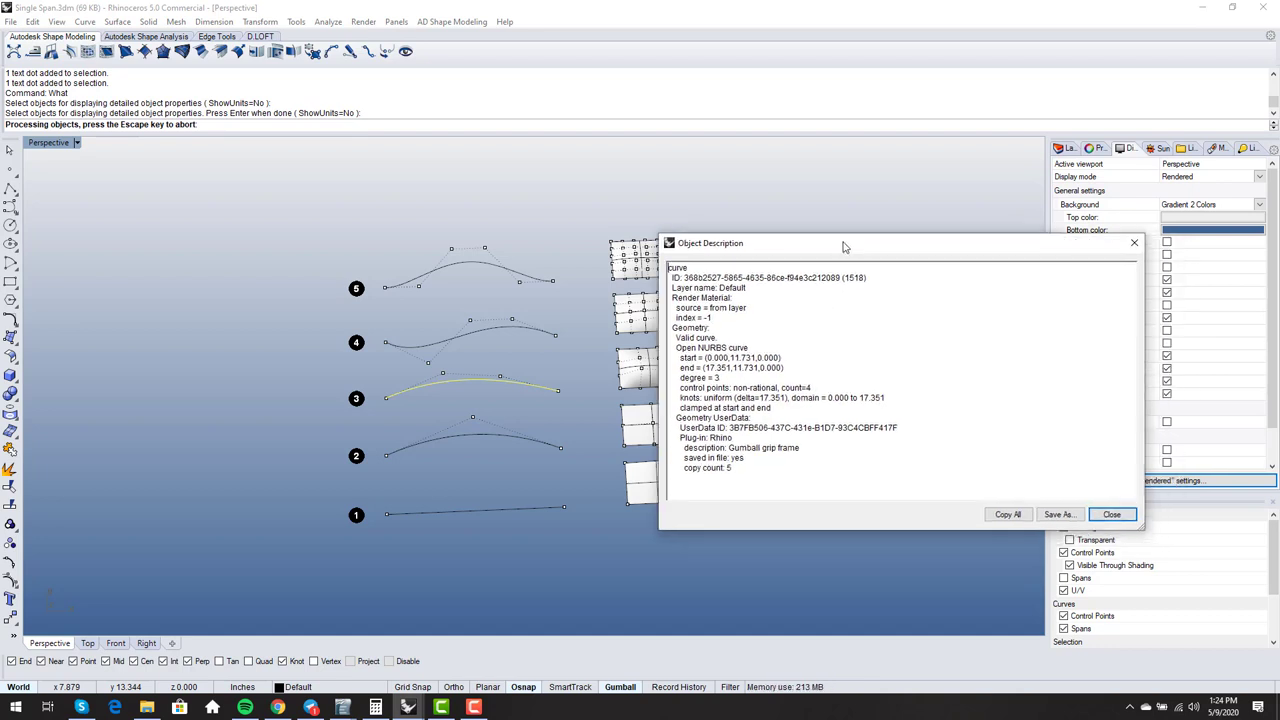
{"action": "left_click_drag", "start_coordinate": [843, 246], "coordinate": [835, 253]}
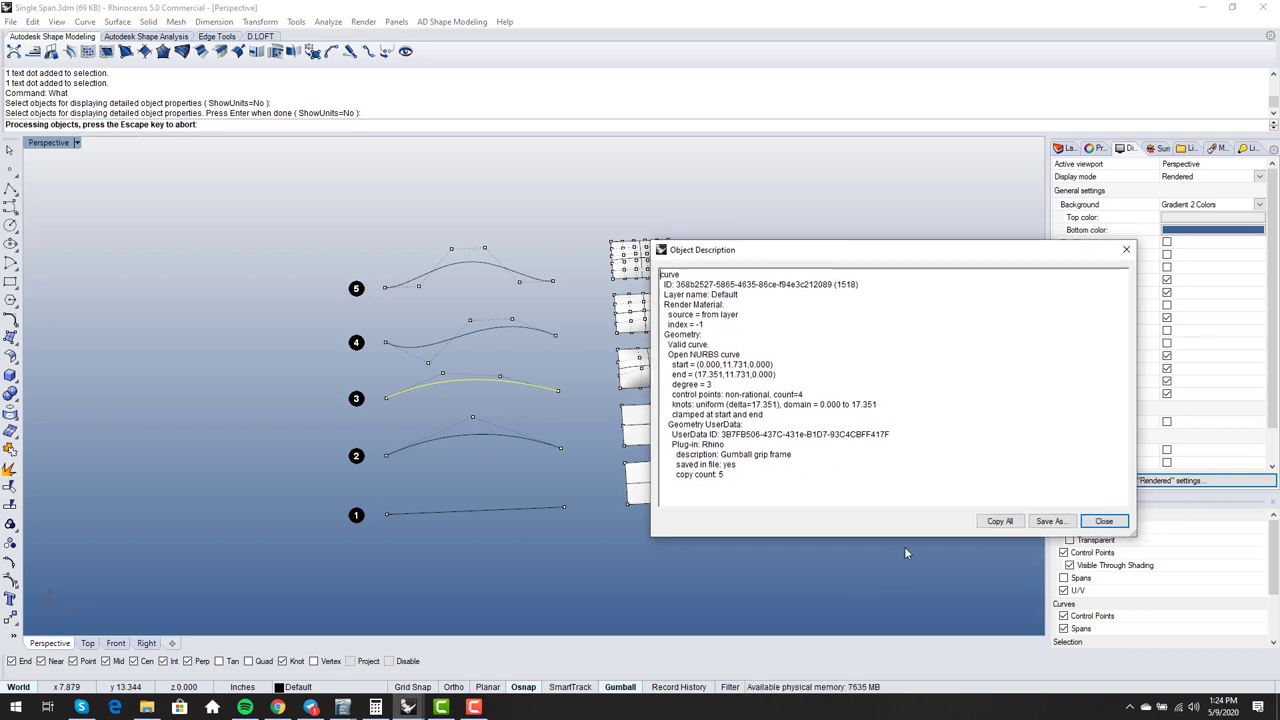
{"action": "left_click", "coordinate": [1103, 521]}
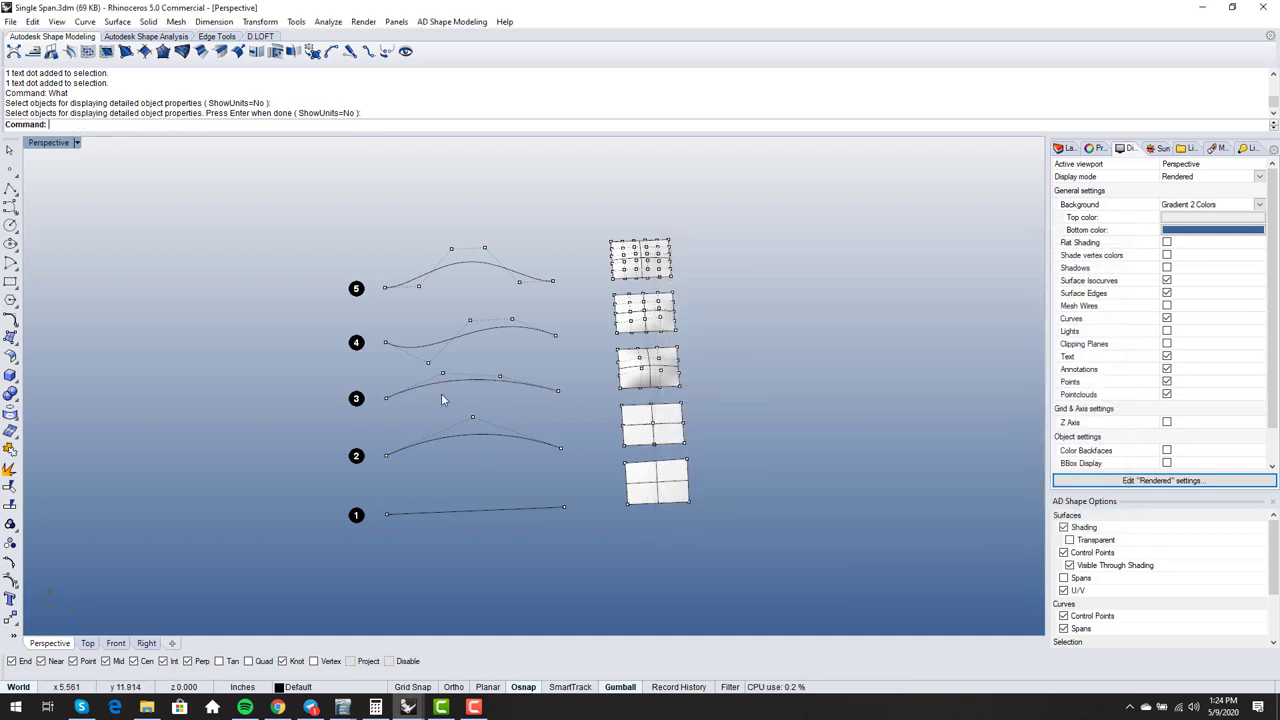
Step: Try raising curve 3 to degree 4 and lowering it back to 3 in Control Point Modeling, and discard the changes
{"action": "scroll", "coordinate": [441, 393], "scroll_direction": "up", "scroll_amount": 1}
{"action": "scroll", "coordinate": [441, 397], "scroll_direction": "down", "scroll_amount": 1}
{"action": "left_click", "coordinate": [14, 51]}
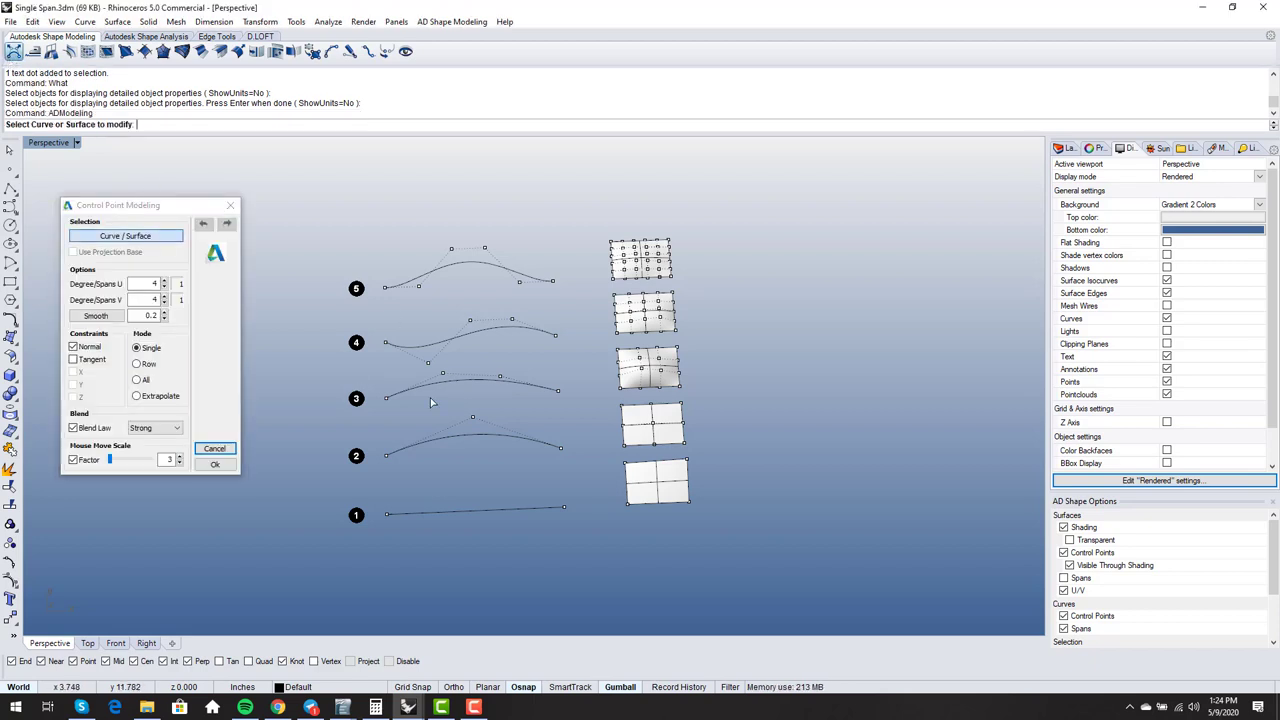
{"action": "left_click", "coordinate": [456, 383]}
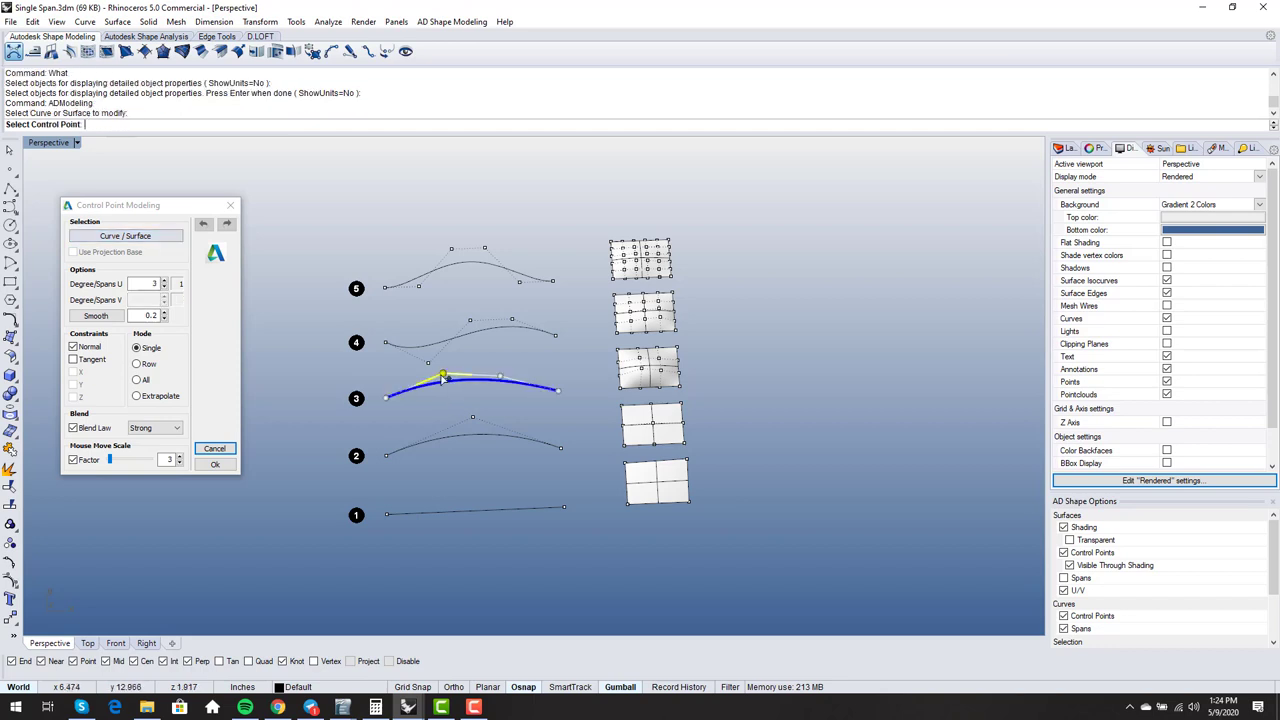
{"action": "left_click", "coordinate": [165, 286]}
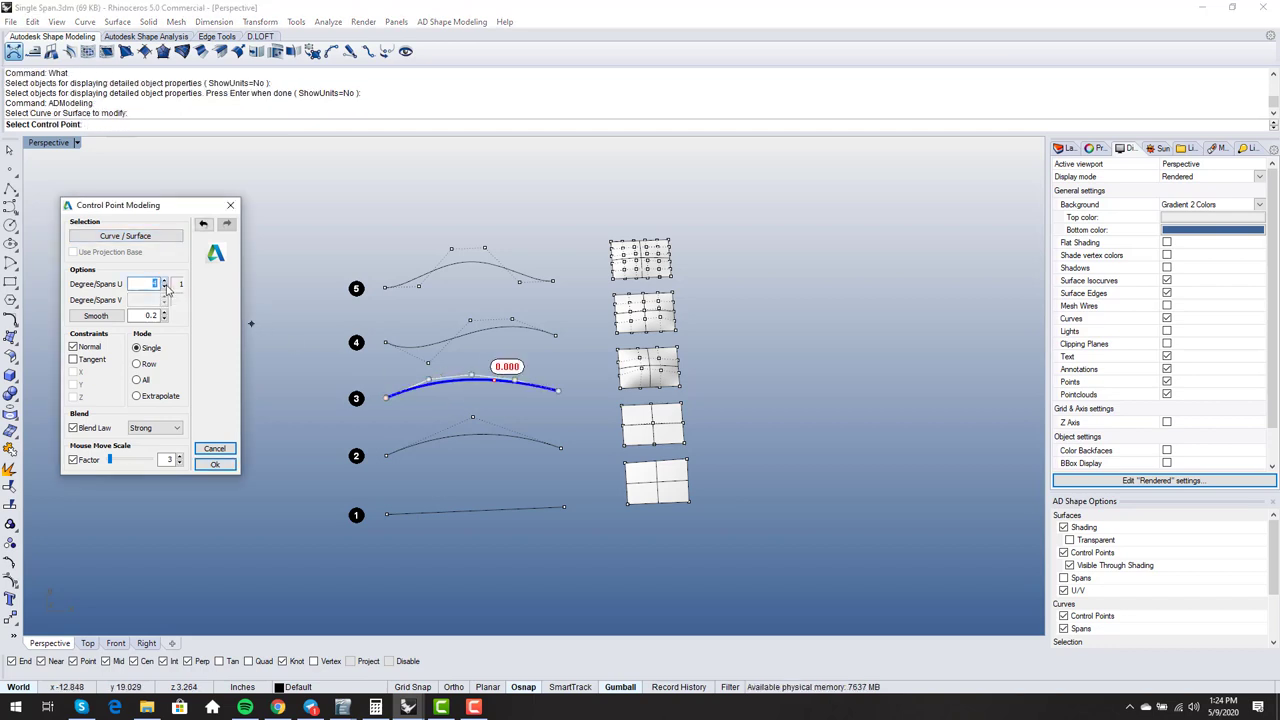
{"action": "left_click", "coordinate": [165, 288]}
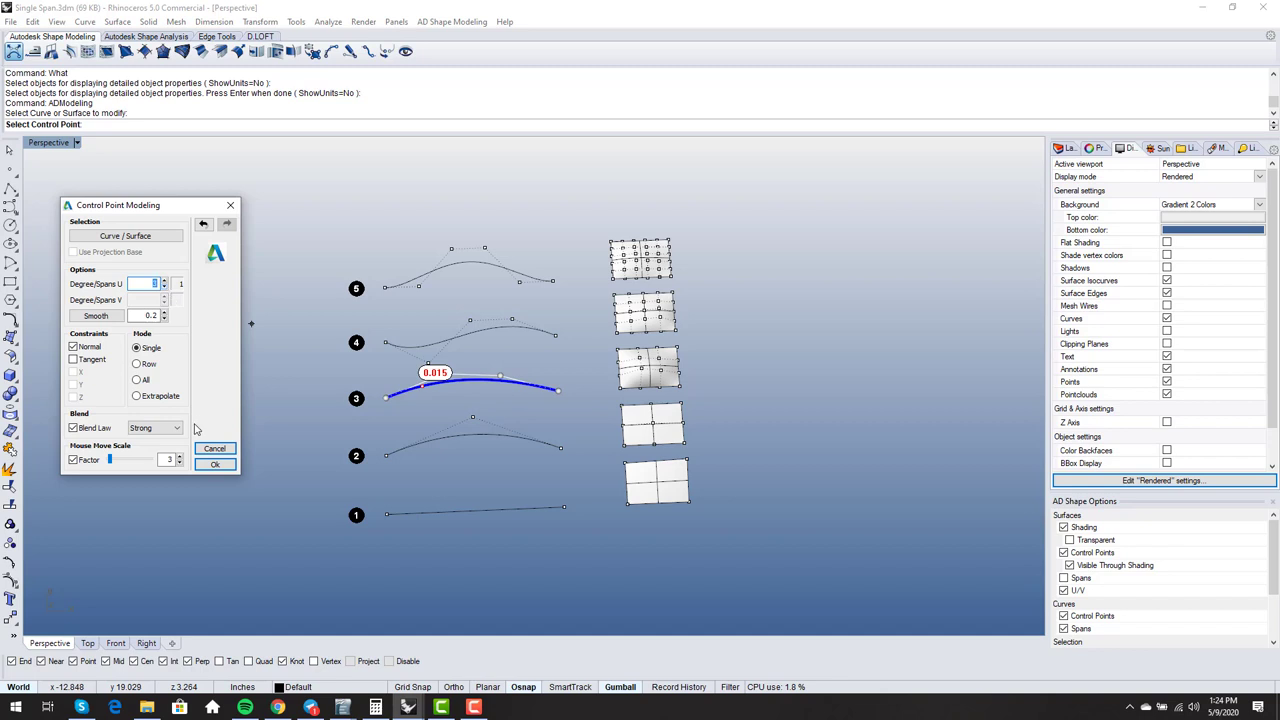
{"action": "left_click", "coordinate": [214, 449]}
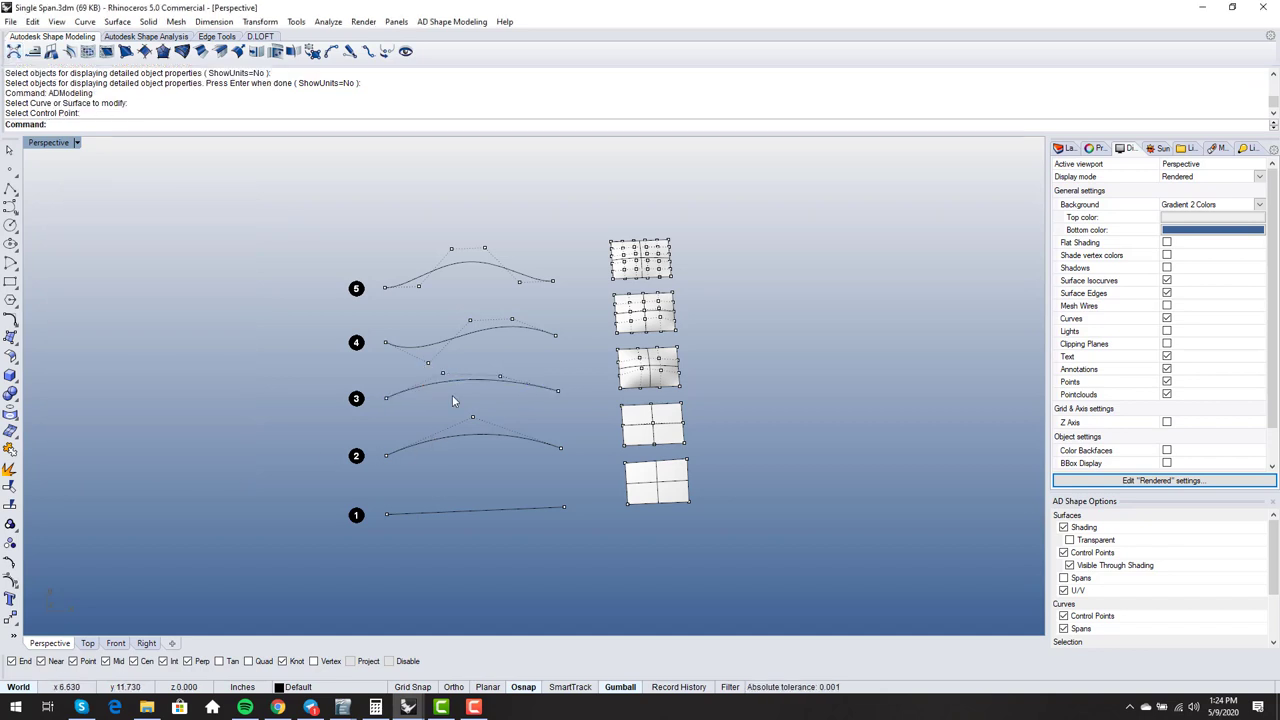
Step: Change the degree of curve 3 to 4 with ChangeDegree, keeping Deformable set to No
{"action": "type", "text": "chan"}
{"action": "key", "text": "Return"}
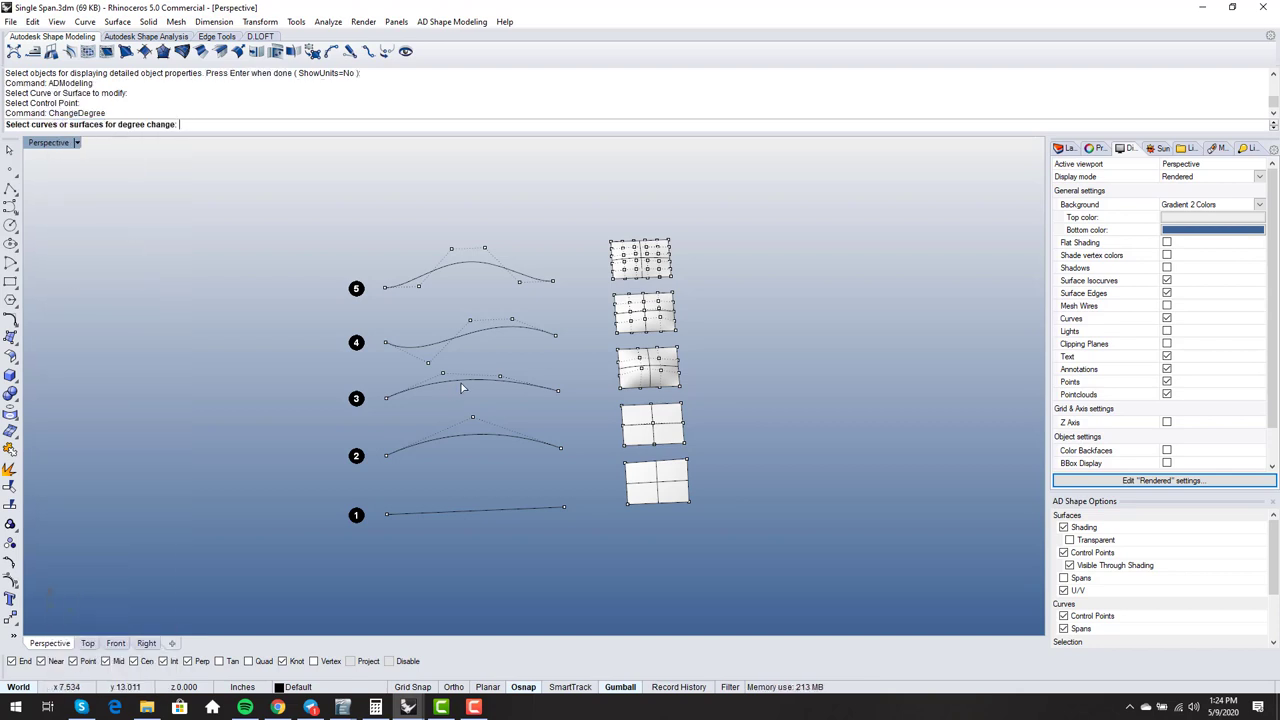
{"action": "left_click", "coordinate": [462, 386]}
{"action": "key", "text": "Return"}
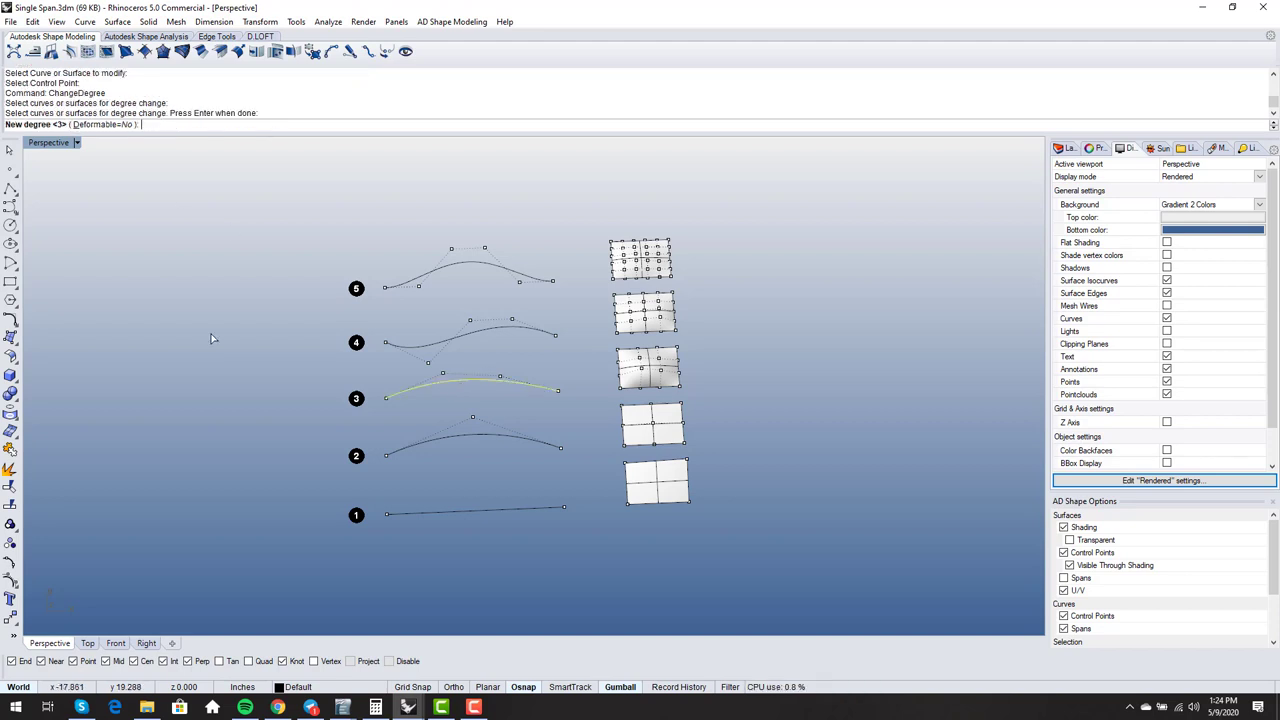
{"action": "type", "text": "4"}
{"action": "key", "text": "Return"}
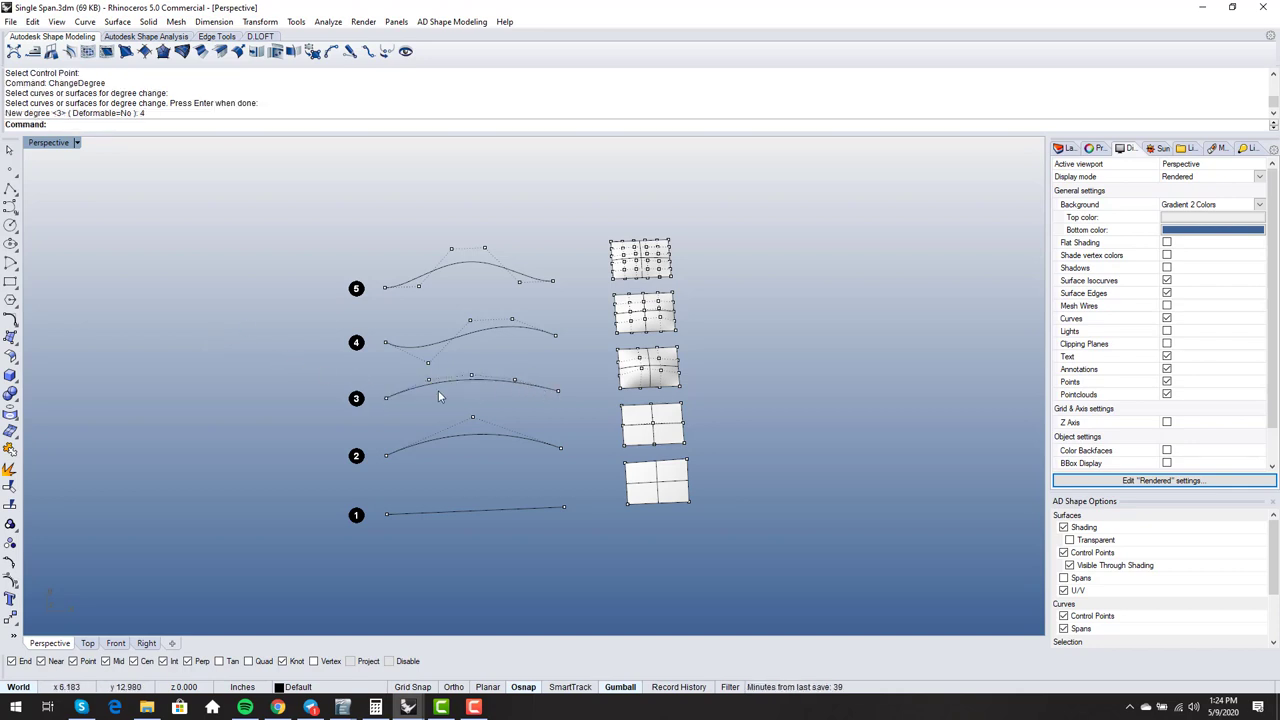
Step: Undo and redo curve 3's degree change several times to compare its control points, ending with the change undone
{"action": "scroll", "coordinate": [433, 383], "scroll_direction": "up", "scroll_amount": 2}
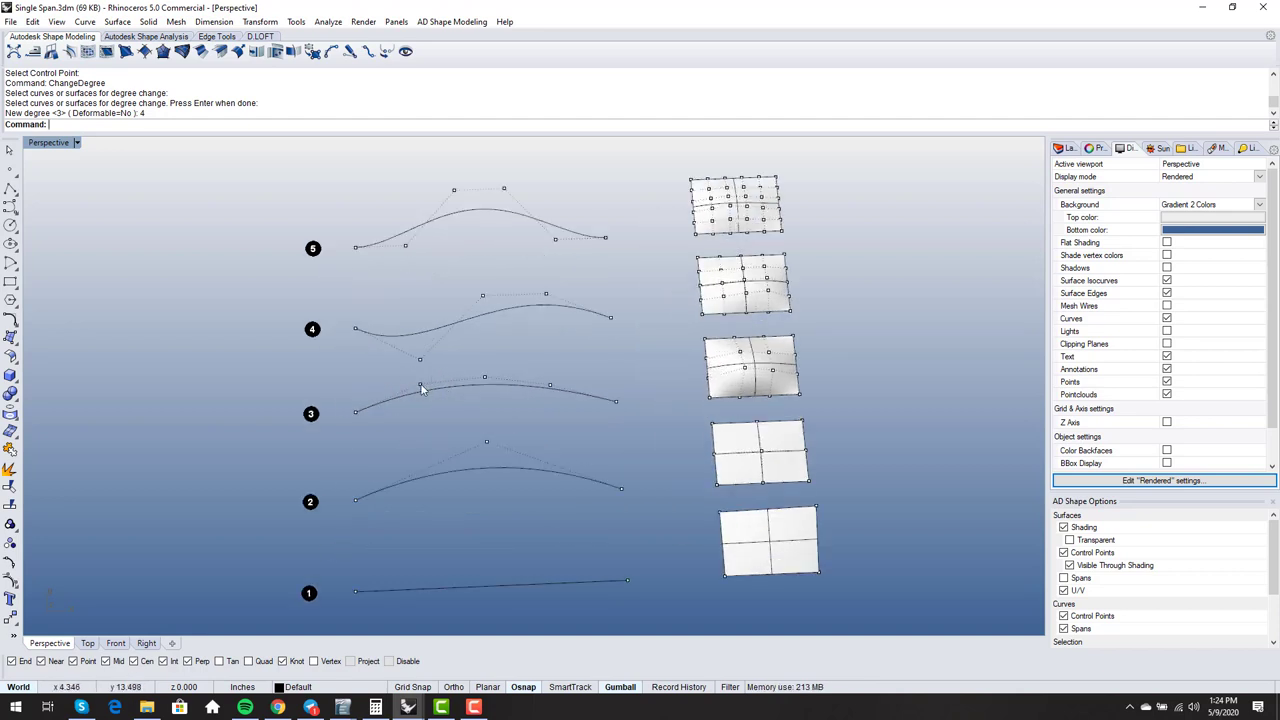
{"action": "key", "text": "ctrl+z"}
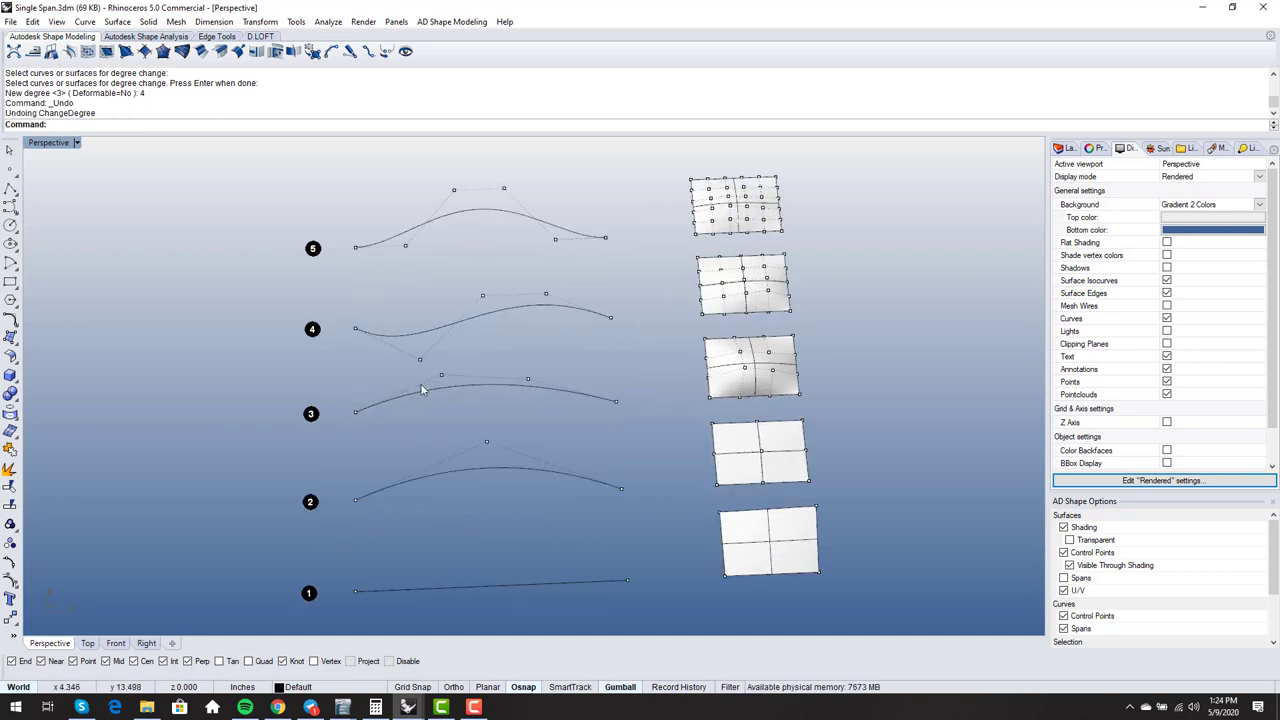
{"action": "key", "text": "ctrl+y"}
{"action": "key", "text": "ctrl+z"}
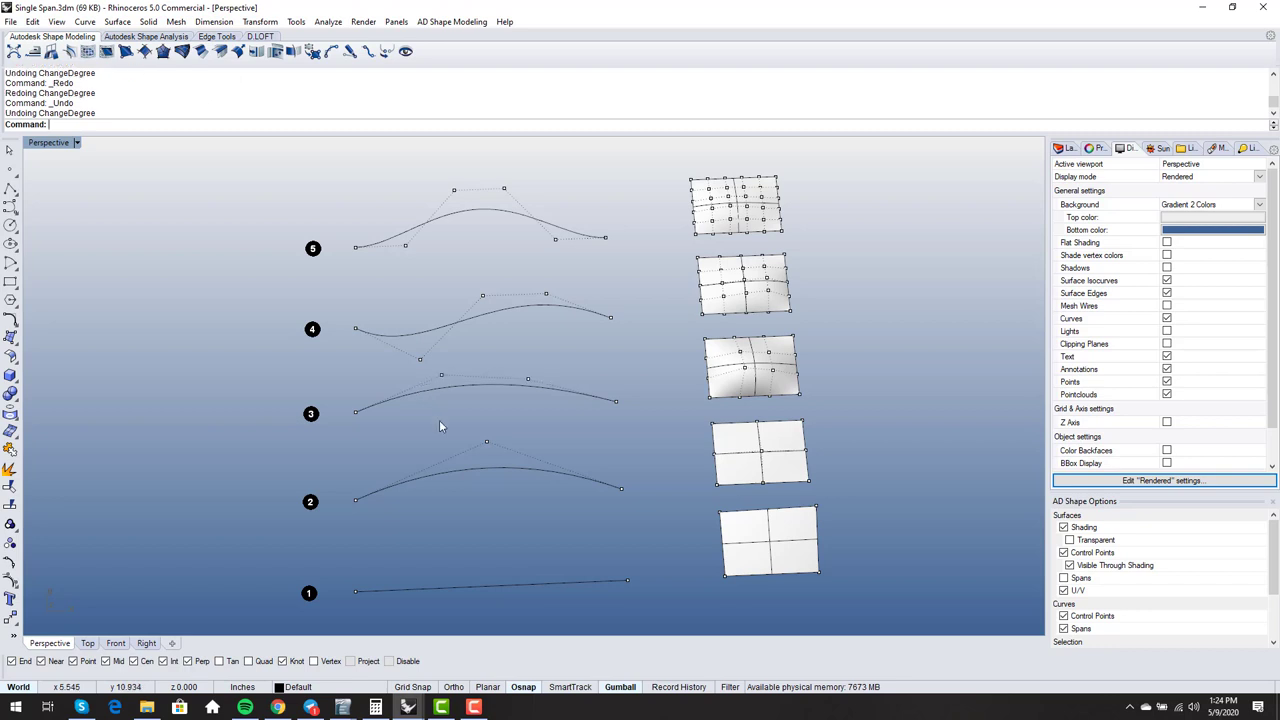
{"action": "key", "text": "ctrl+y"}
{"action": "key", "text": "ctrl+z"}
{"action": "key", "text": "ctrl+y"}
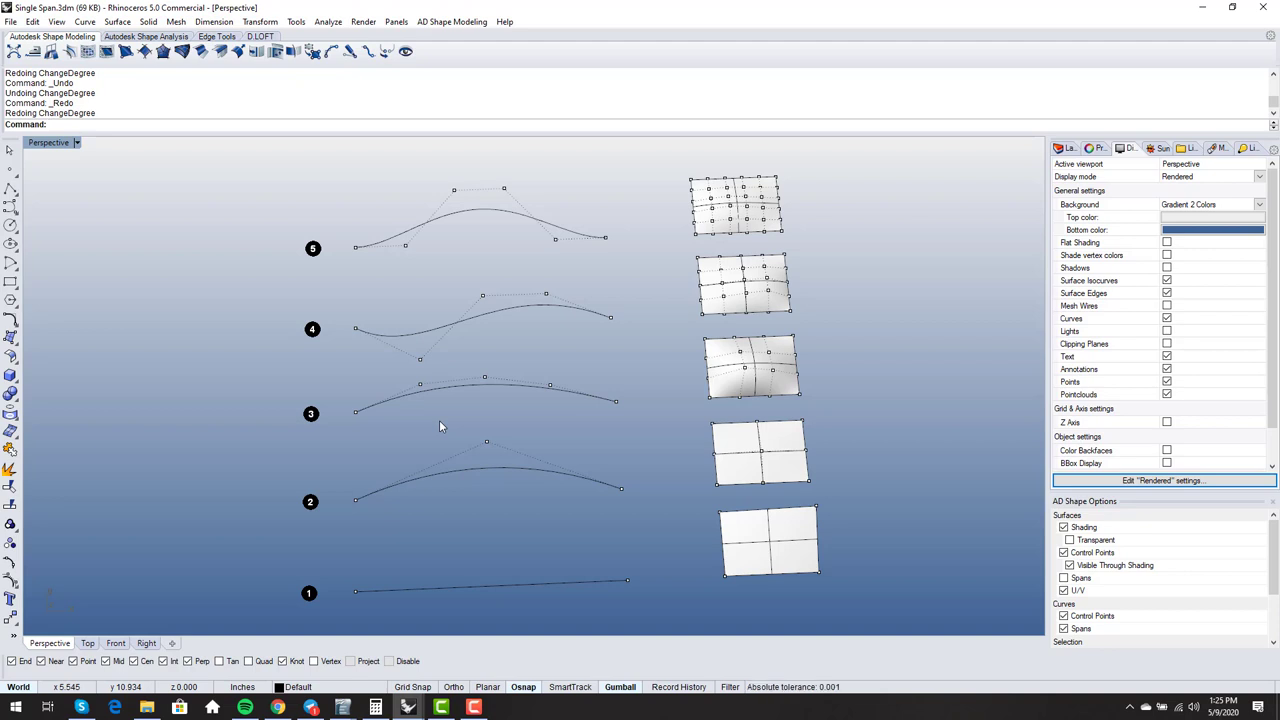
{"action": "key", "text": "ctrl+z"}
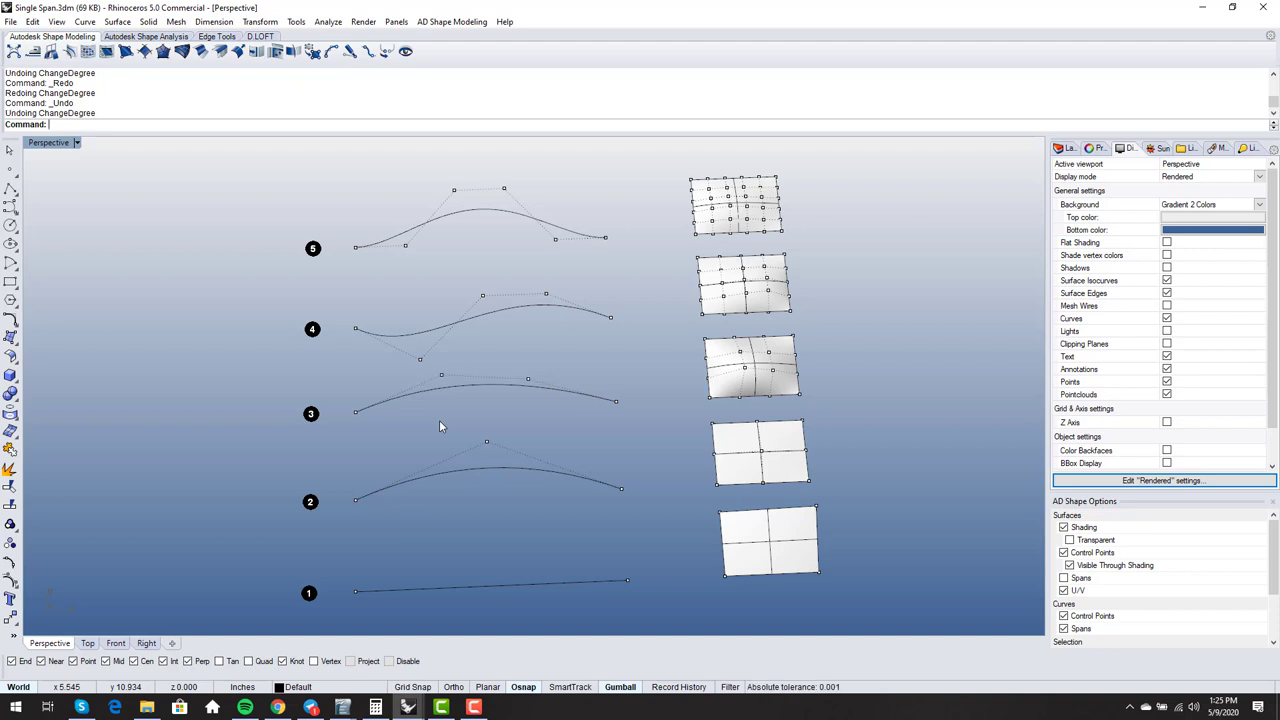
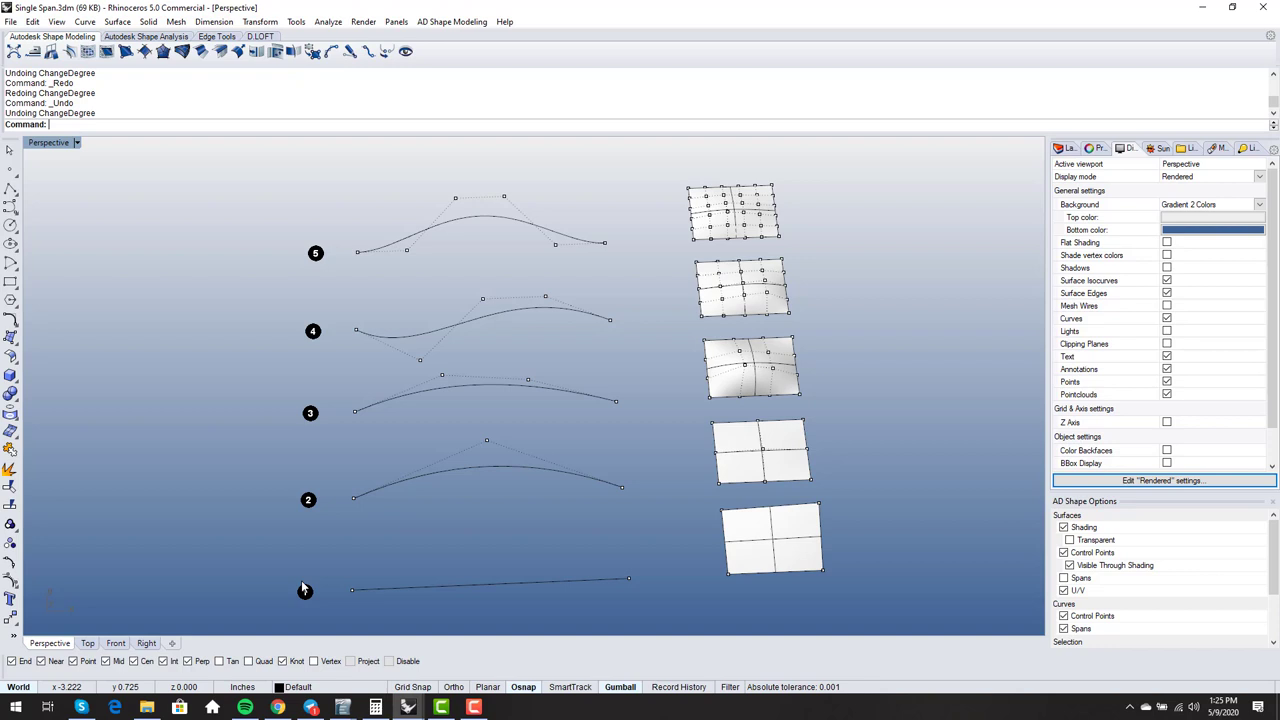
Step: Pull a front interior control point of the third surface down below the surface with the gumball
{"action": "left_click", "coordinate": [421, 364]}
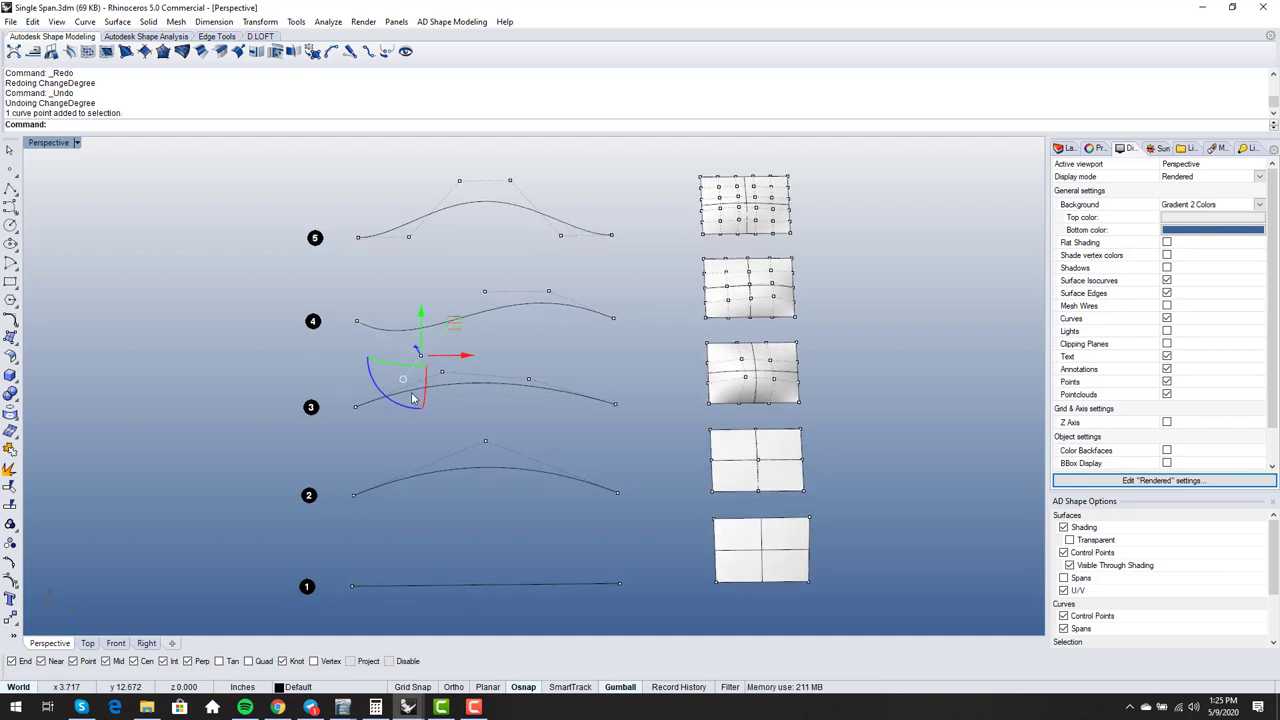
{"action": "left_click", "coordinate": [481, 375]}
{"action": "right_click_drag", "start_coordinate": [470, 280], "coordinate": [766, 340]}
{"action": "left_click", "coordinate": [765, 386]}
{"action": "left_click_drag", "start_coordinate": [810, 312], "coordinate": [797, 440]}
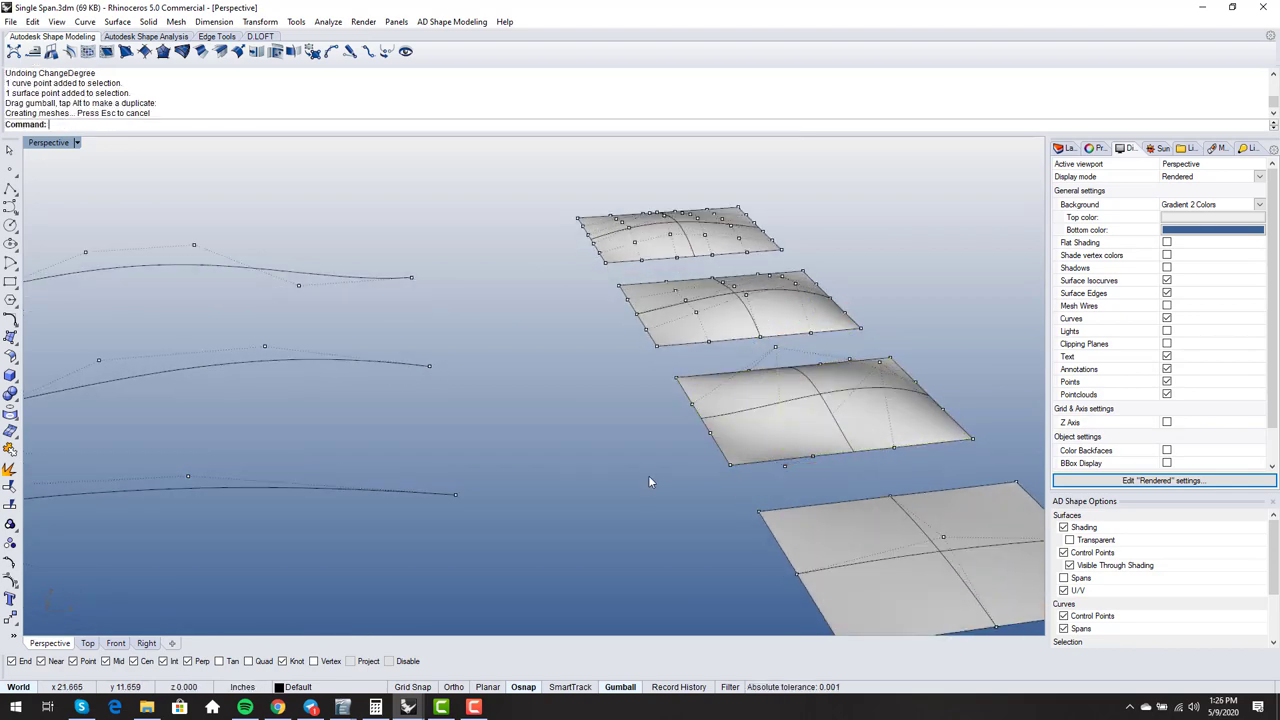
{"action": "right_click_drag", "start_coordinate": [648, 475], "coordinate": [785, 476]}
{"action": "left_click", "coordinate": [768, 476]}
{"action": "left_click_drag", "start_coordinate": [824, 372], "coordinate": [795, 416]}
{"action": "left_click", "coordinate": [673, 493]}
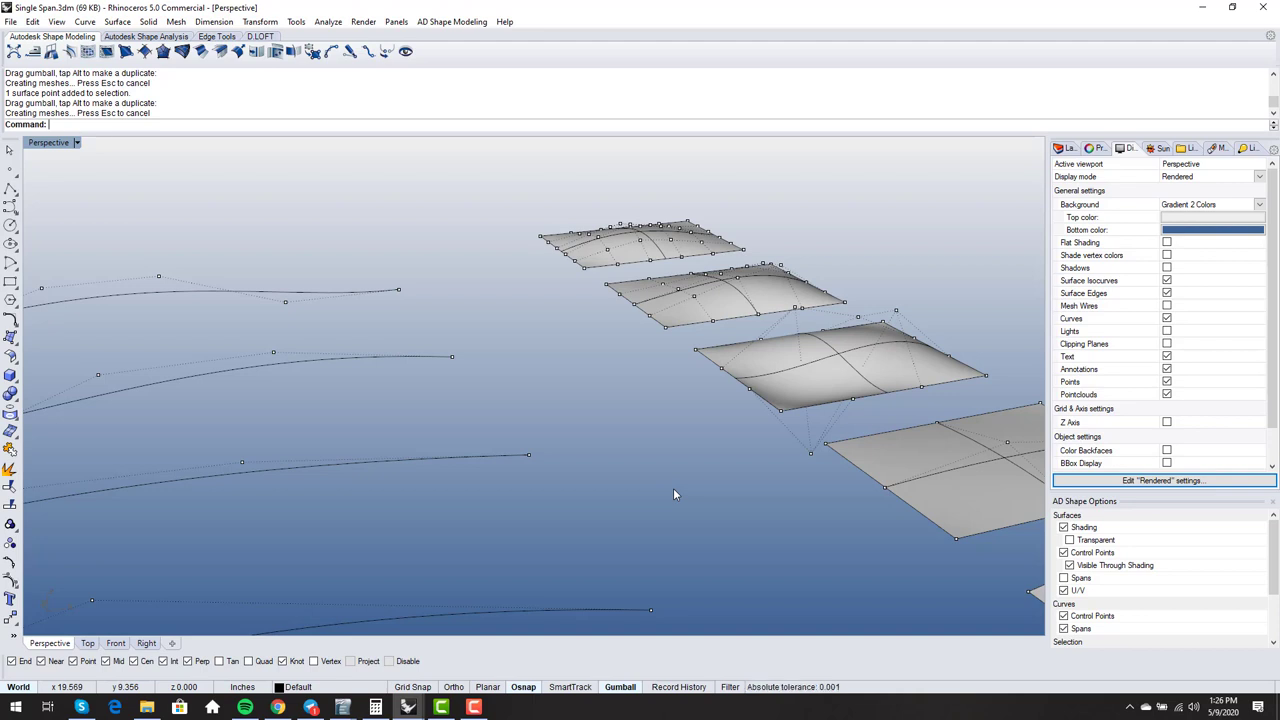
Step: Raise the lowered interior control point of the third surface vertically to just above its front edge and deselect it
{"action": "left_click", "coordinate": [809, 453]}
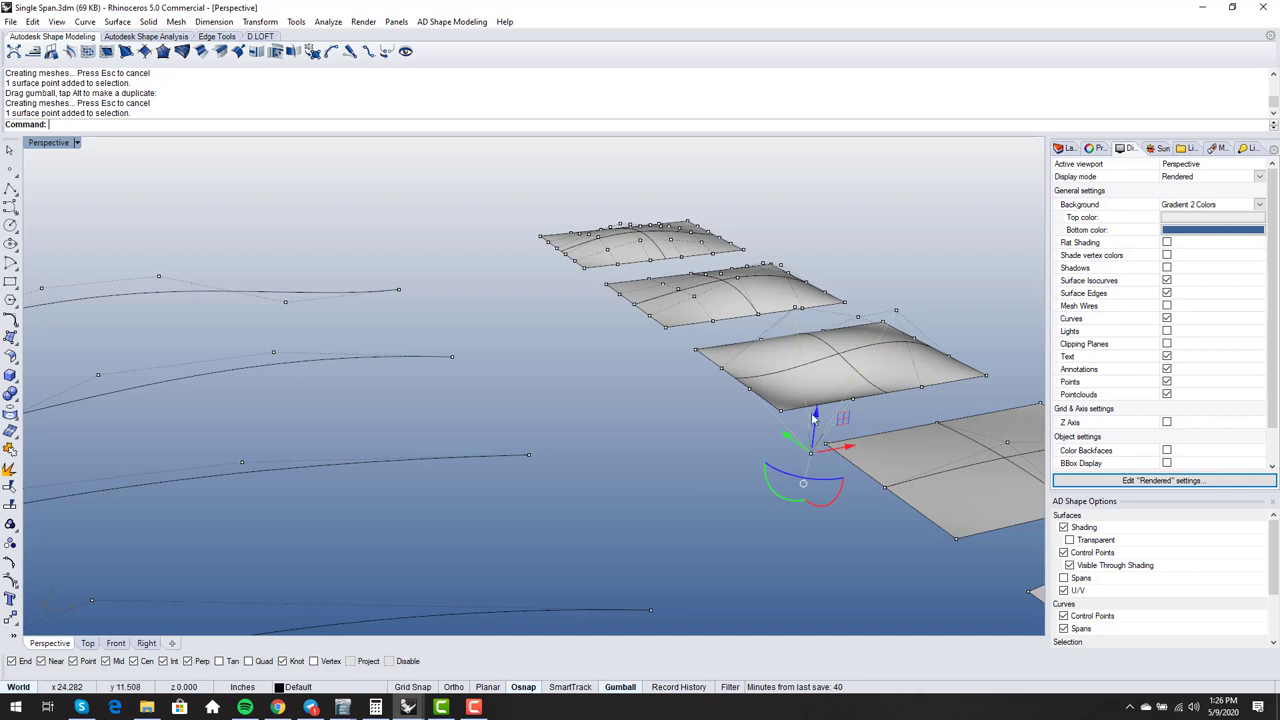
{"action": "left_click_drag", "start_coordinate": [814, 418], "coordinate": [825, 332]}
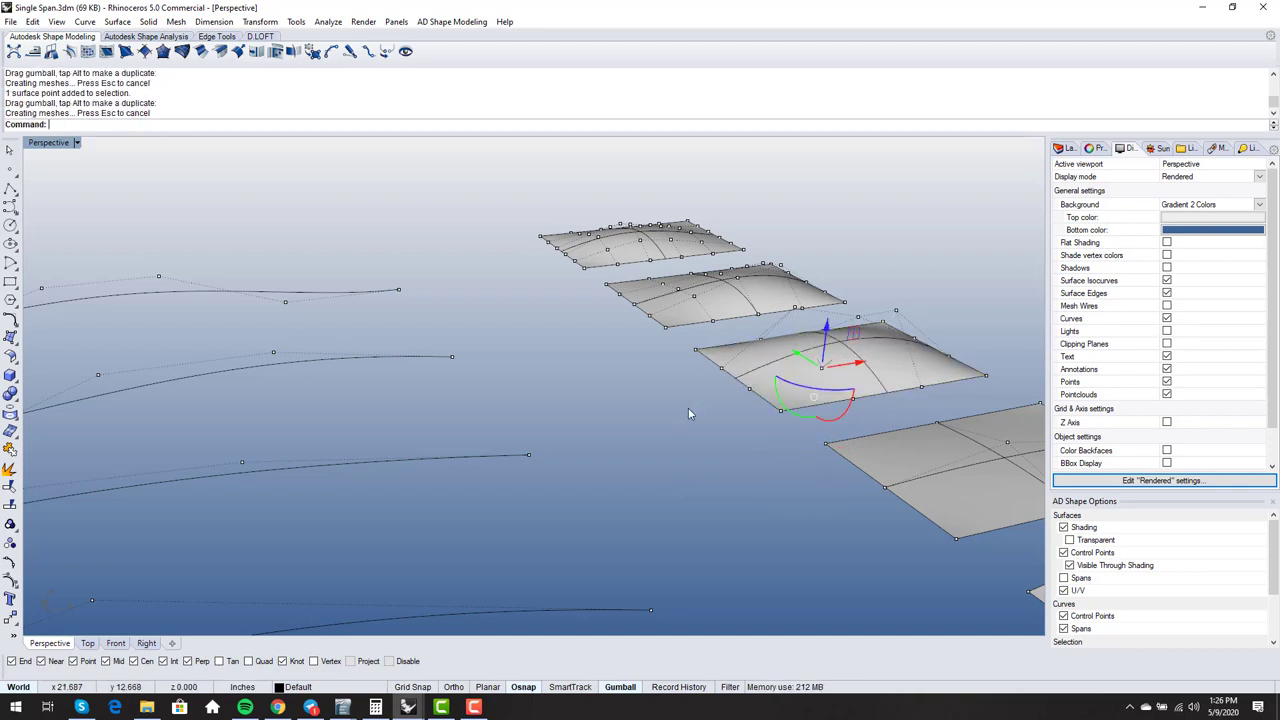
{"action": "key", "text": "Escape"}
{"action": "key", "text": "Left"}
{"action": "key", "text": "Left"}
{"action": "key", "text": "Left"}
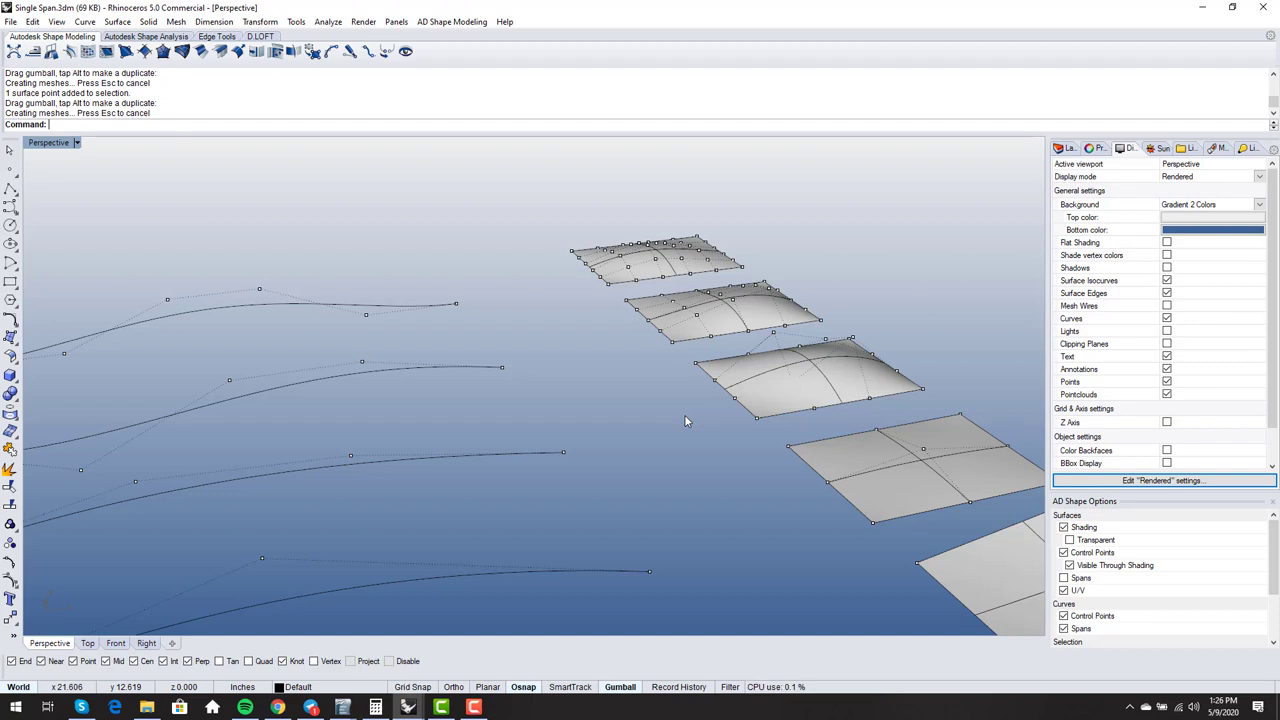
Step: Try moving curve 5's second-to-last control point down and partway back up, and undo both moves
{"action": "right_click_drag", "start_coordinate": [684, 414], "coordinate": [580, 440]}
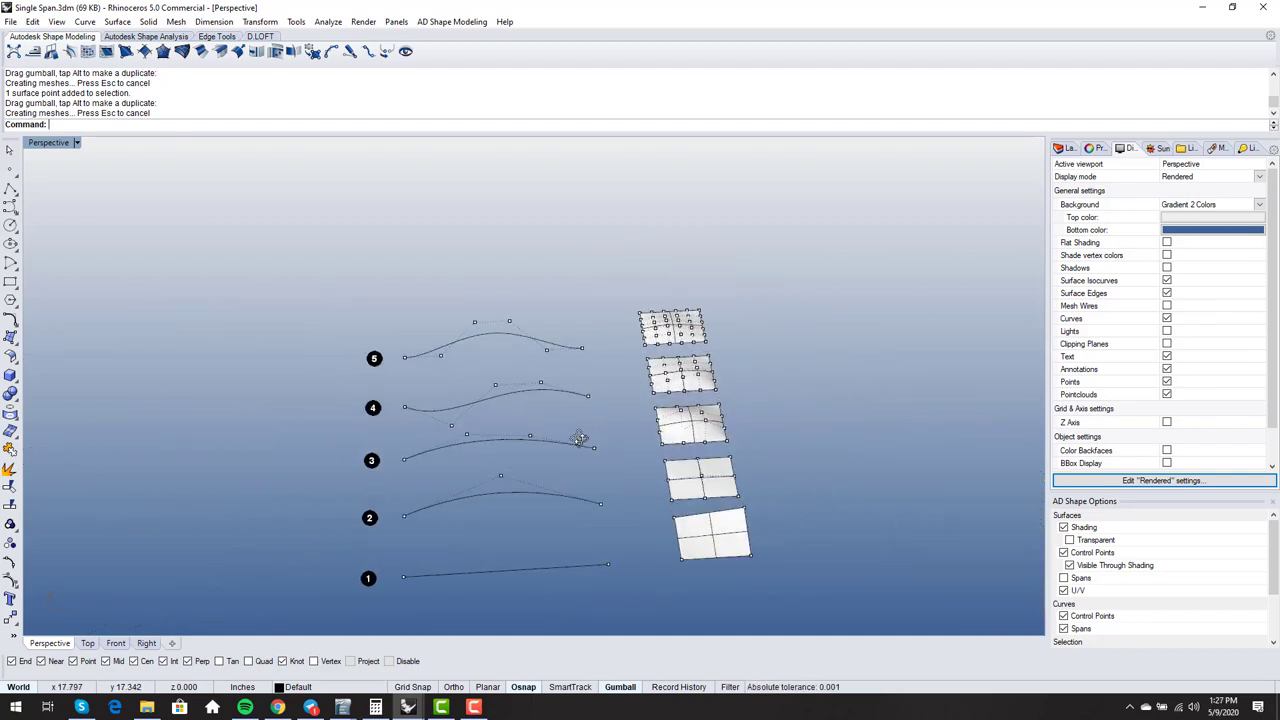
{"action": "left_click", "coordinate": [550, 352]}
{"action": "left_click_drag", "start_coordinate": [550, 301], "coordinate": [546, 344]}
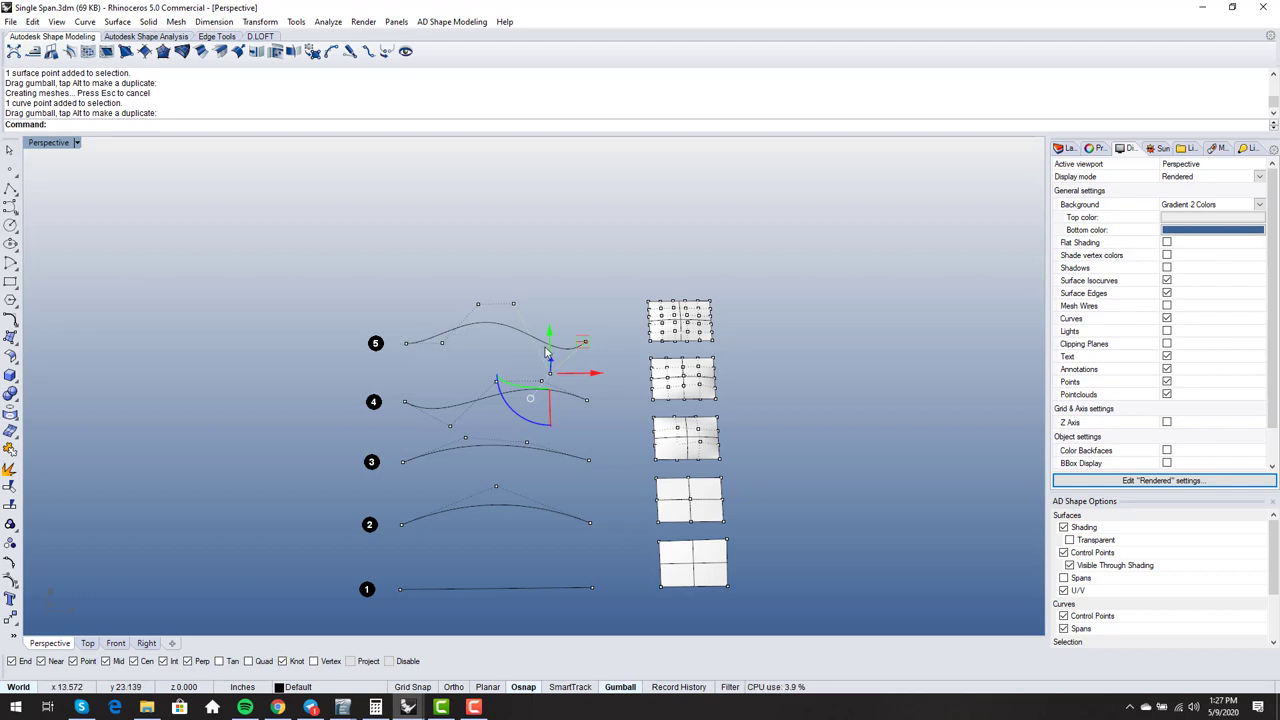
{"action": "mouse_move", "coordinate": [550, 340]}
{"action": "left_mouse_down"}
{"action": "mouse_move", "coordinate": [553, 296]}
{"action": "mouse_move", "coordinate": [552, 336]}
{"action": "left_mouse_up"}
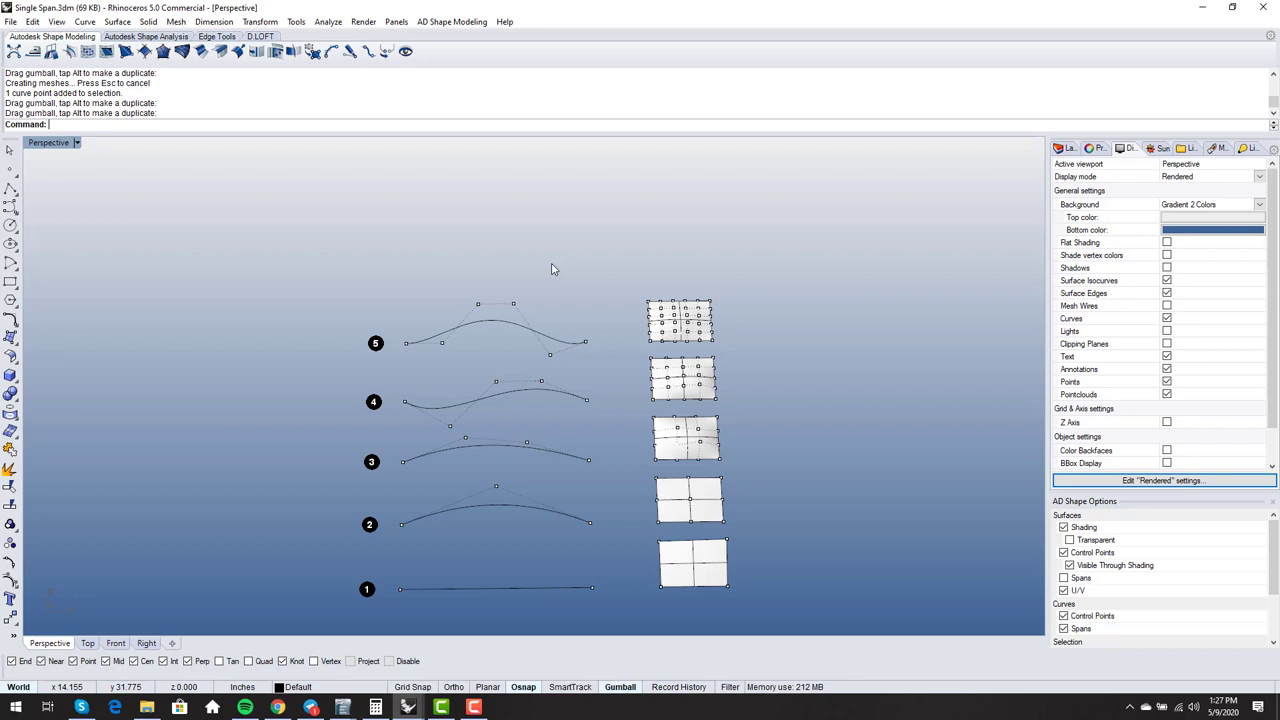
{"action": "key", "text": "ctrl+z"}
{"action": "key", "text": "ctrl+z"}
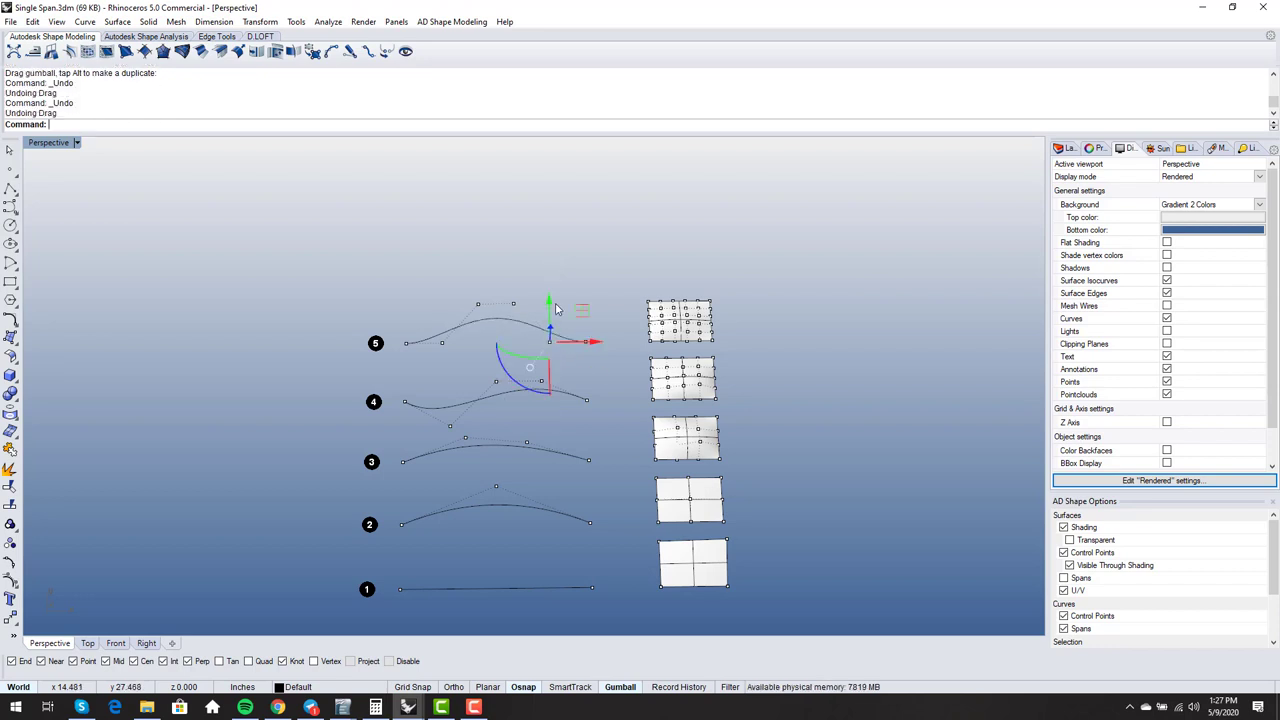
{"action": "left_click", "coordinate": [567, 285]}
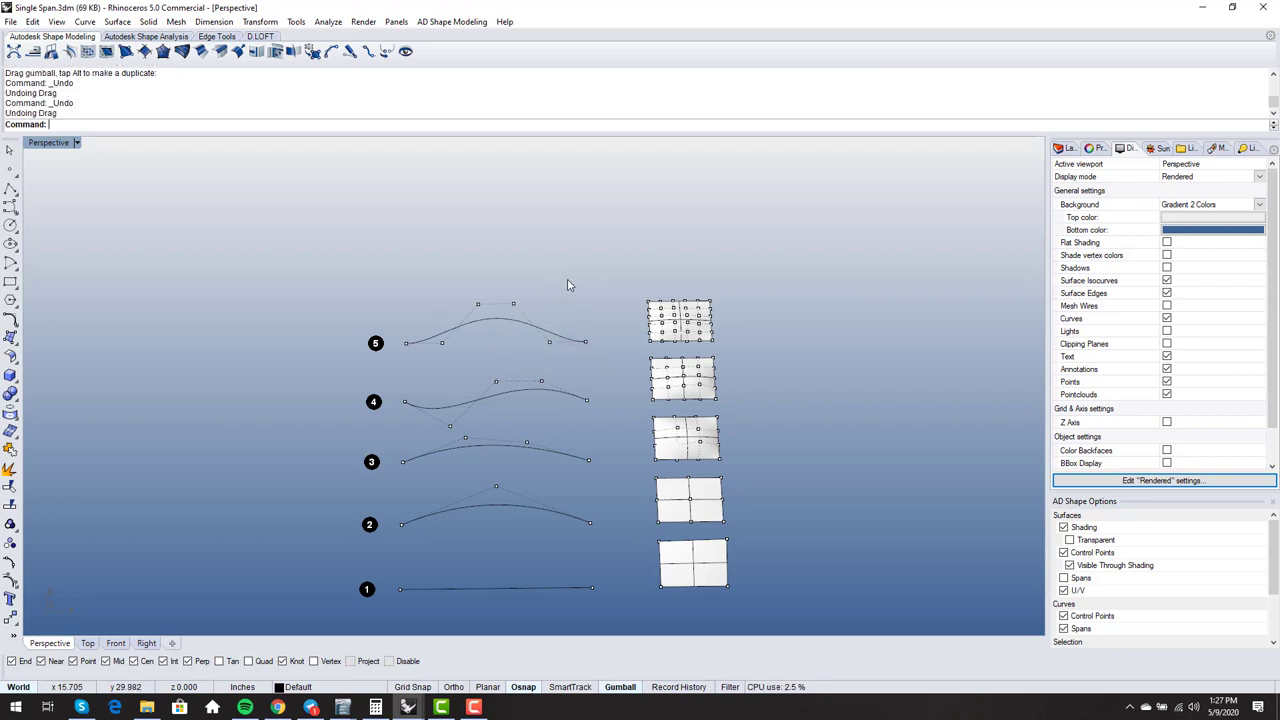
Step: Raise the middle control point of curve 2 along the Y direction to steepen its arc
{"action": "left_click", "coordinate": [495, 486]}
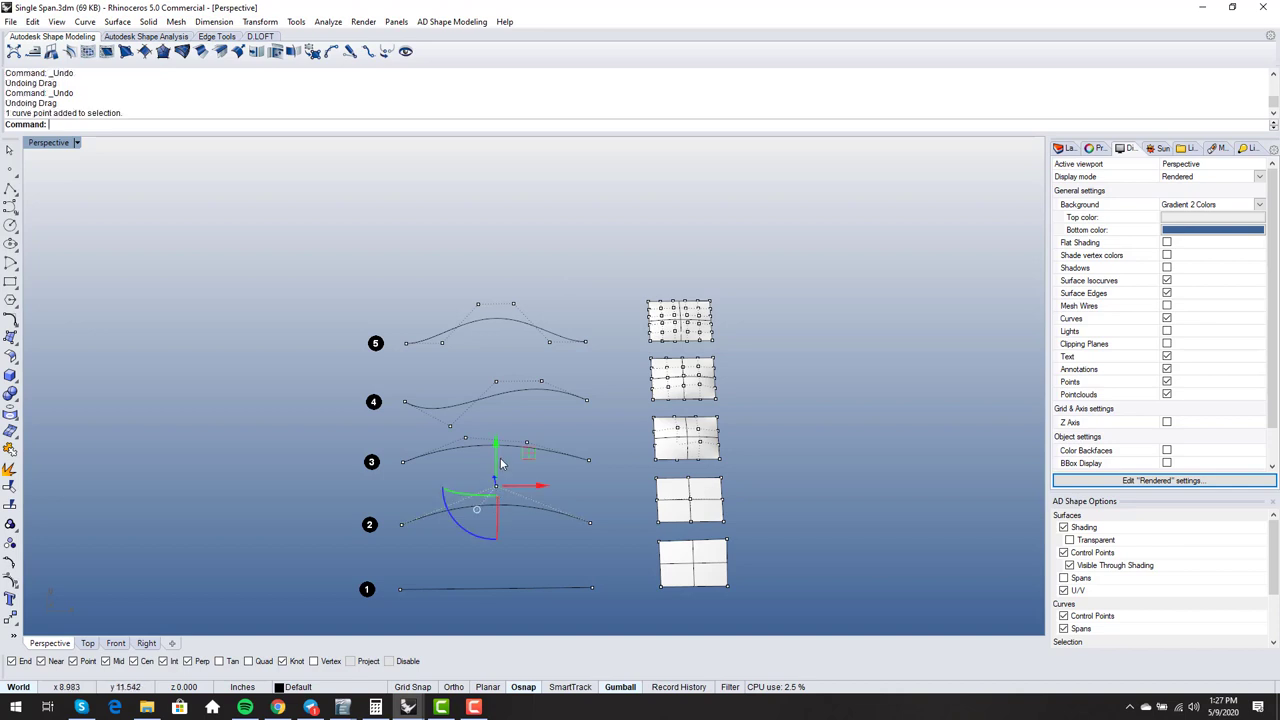
{"action": "left_click_drag", "start_coordinate": [494, 449], "coordinate": [500, 432]}
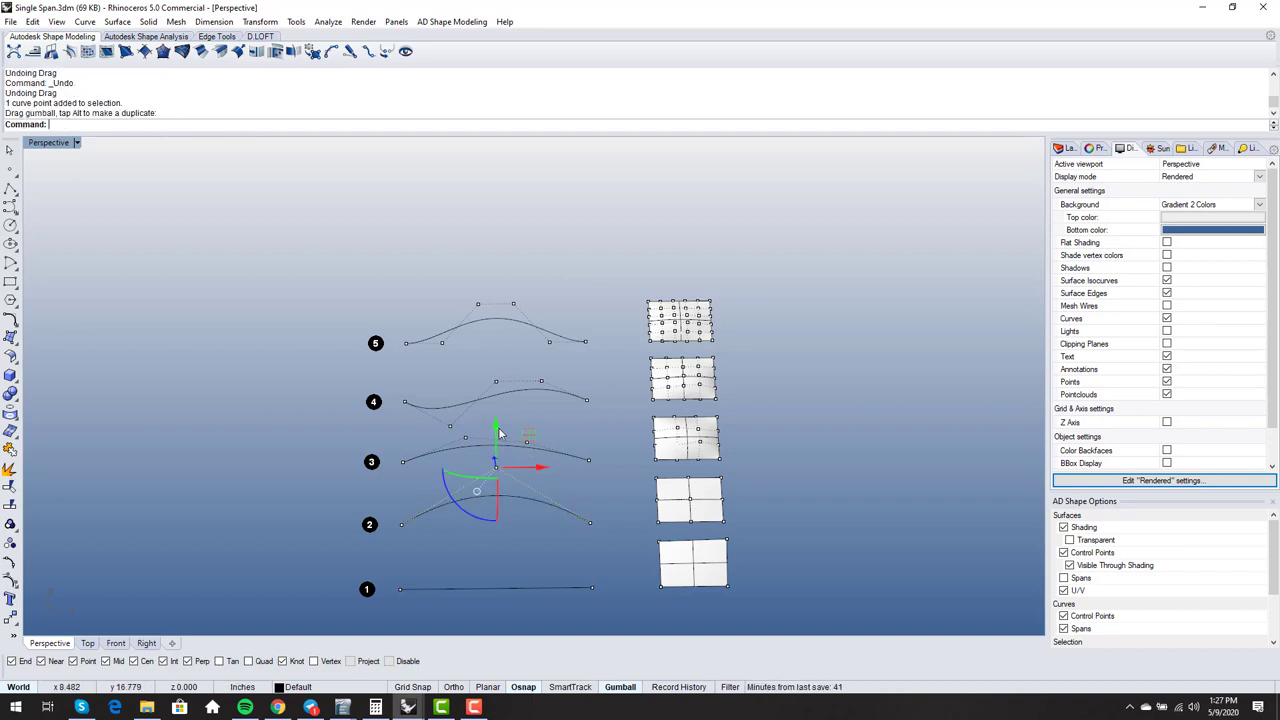
Step: Raise the two middle control points of curve 5 along the Y direction and bring them closer together
{"action": "key", "text": "Escape"}
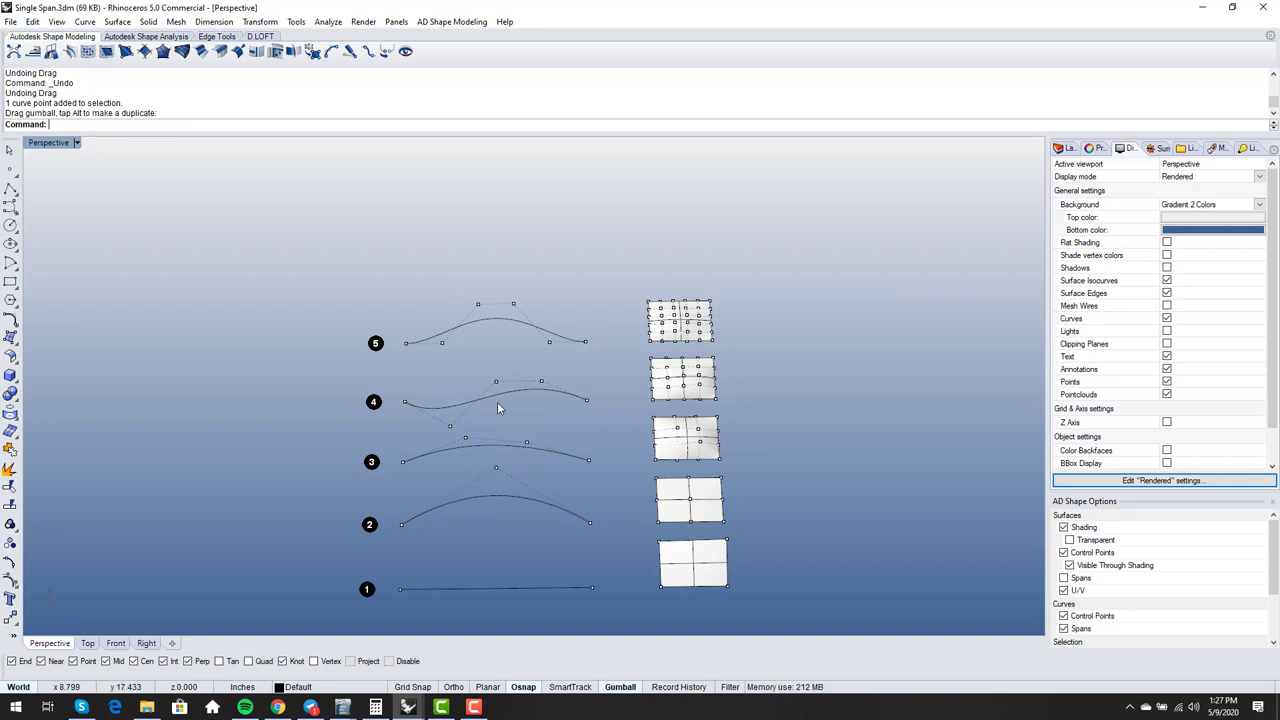
{"action": "left_click_drag", "start_coordinate": [466, 278], "coordinate": [539, 315]}
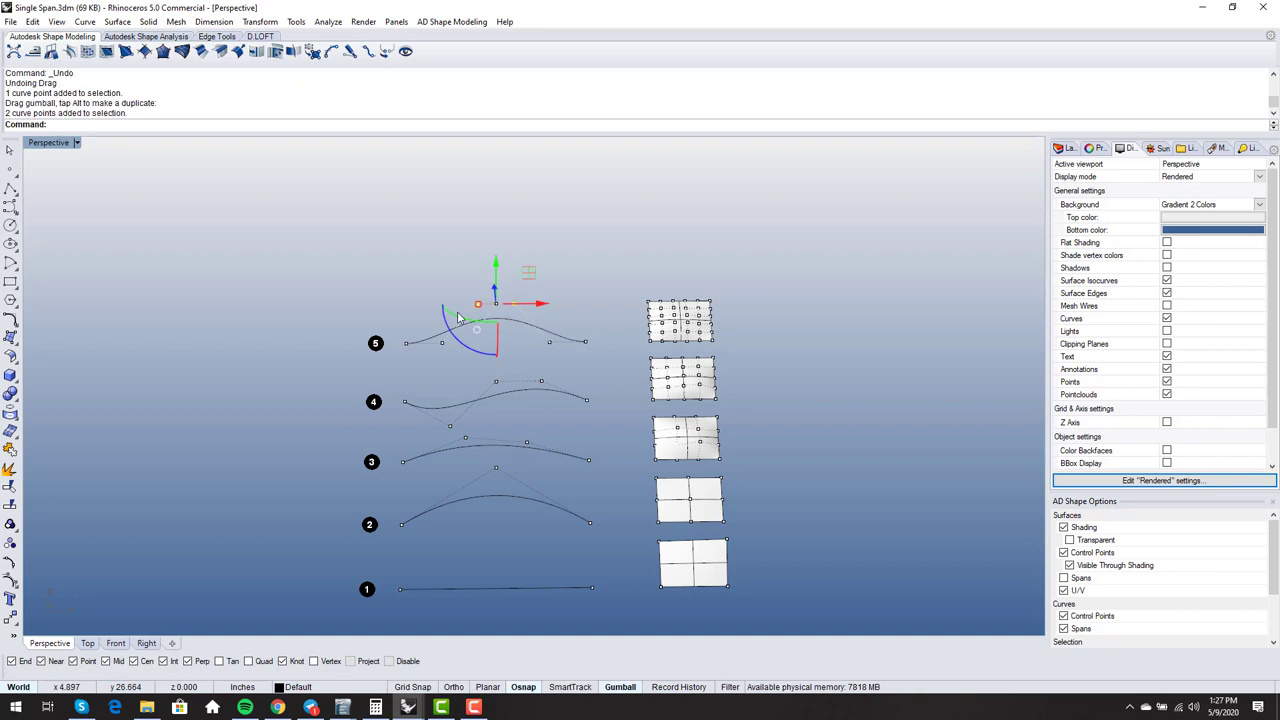
{"action": "scroll", "coordinate": [492, 313], "scroll_direction": "up", "scroll_amount": 2}
{"action": "left_click_drag", "start_coordinate": [515, 262], "coordinate": [517, 200]}
{"action": "left_click", "coordinate": [470, 222]}
{"action": "scroll", "coordinate": [479, 325], "scroll_direction": "down", "scroll_amount": 1}
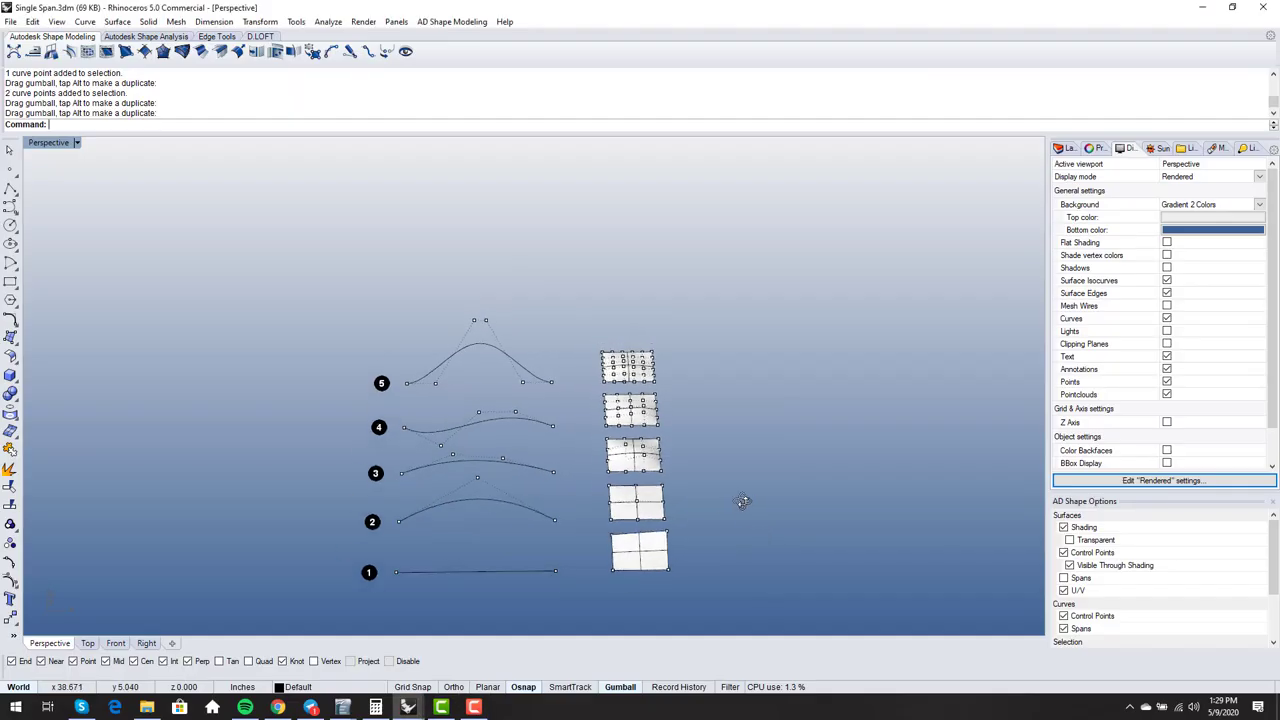
Step: Examine the control point layouts of the five surfaces, focusing on the third surface, from several angles
{"action": "right_click_drag", "start_coordinate": [743, 502], "coordinate": [651, 440]}
{"action": "scroll", "coordinate": [630, 515], "scroll_direction": "up", "scroll_amount": 3}
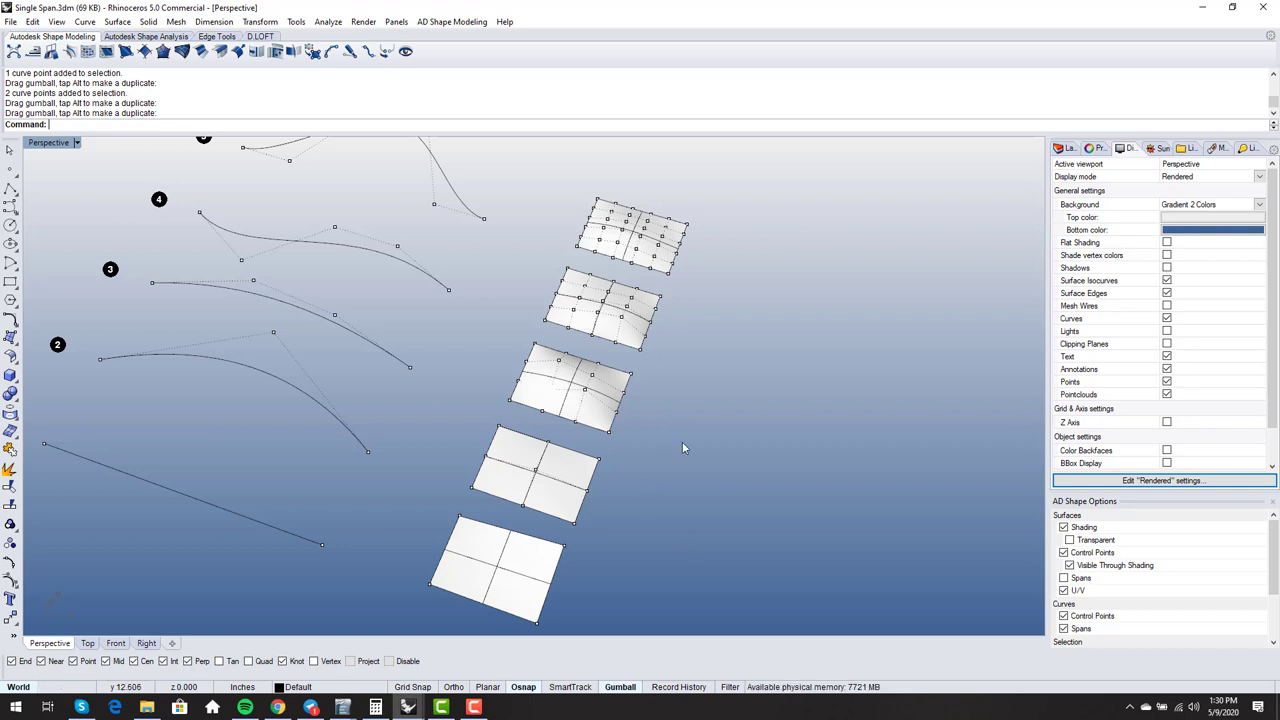
{"action": "right_click_drag", "start_coordinate": [682, 441], "coordinate": [681, 449]}
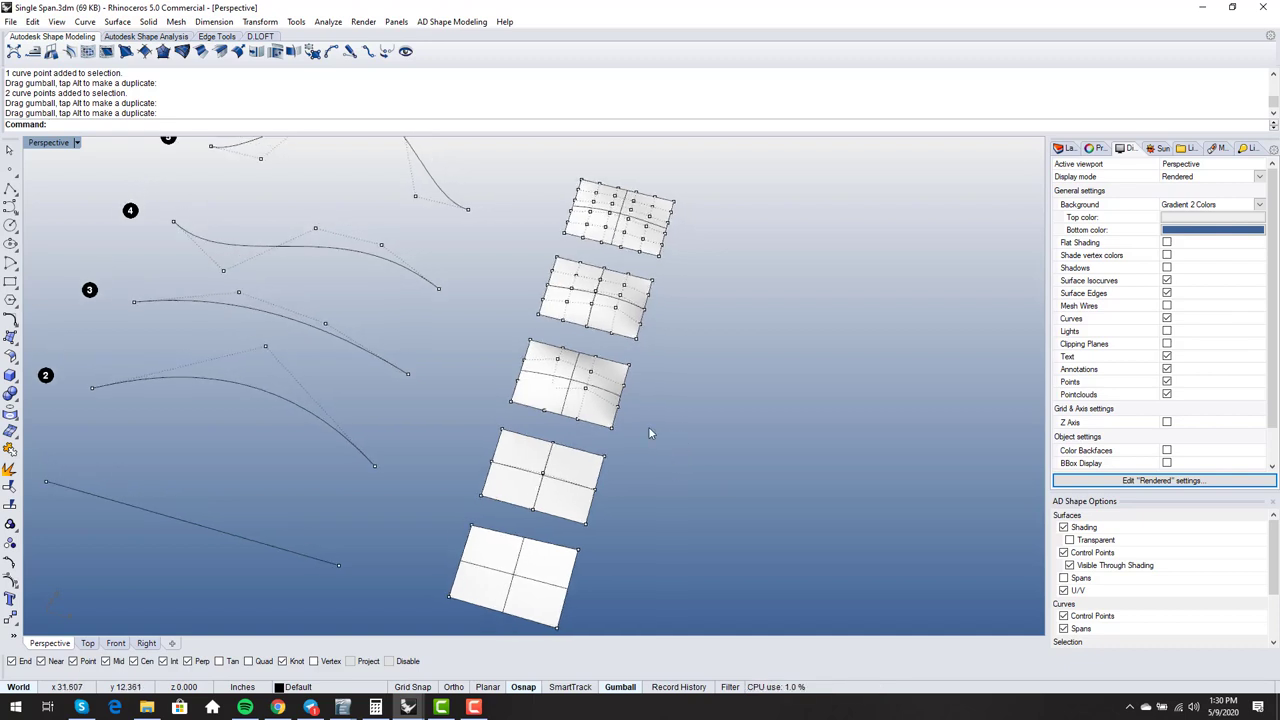
{"action": "scroll", "coordinate": [600, 400], "scroll_direction": "up", "scroll_amount": 3}
{"action": "scroll", "coordinate": [571, 353], "scroll_direction": "down", "scroll_amount": 1}
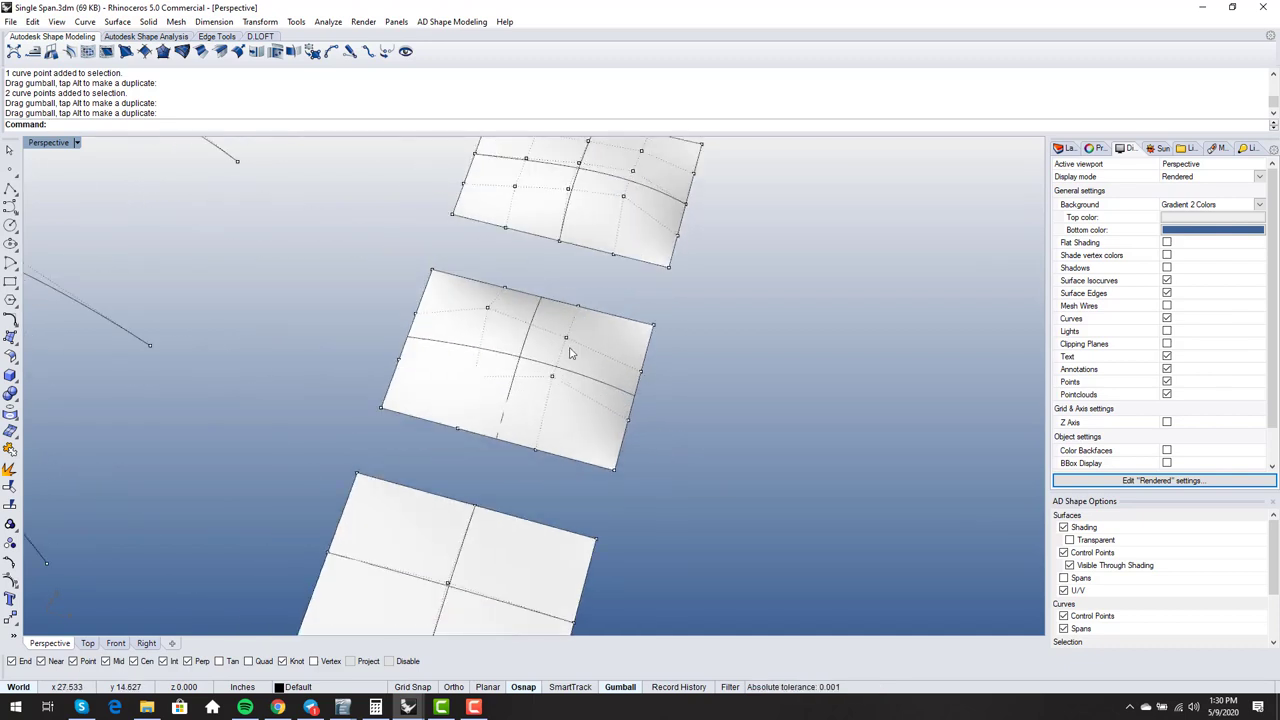
{"action": "right_click_drag", "start_coordinate": [537, 437], "coordinate": [657, 368]}
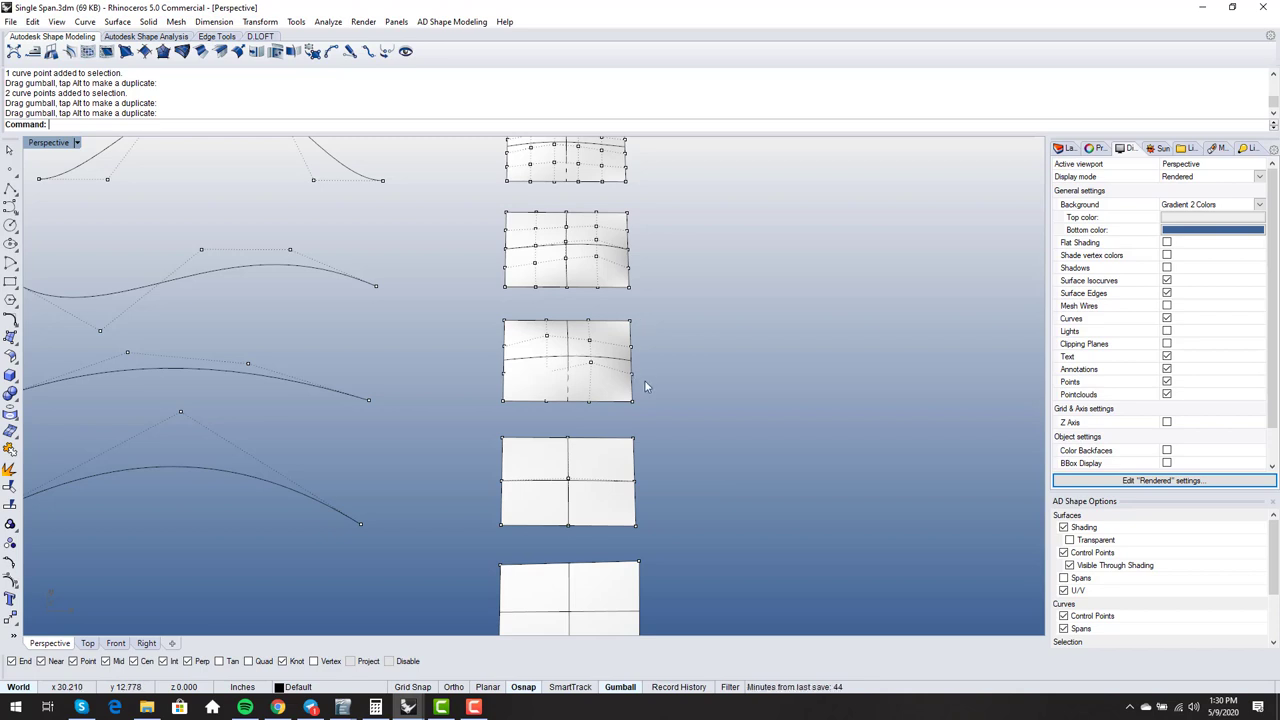
{"action": "right_click_drag", "start_coordinate": [645, 386], "coordinate": [671, 405]}
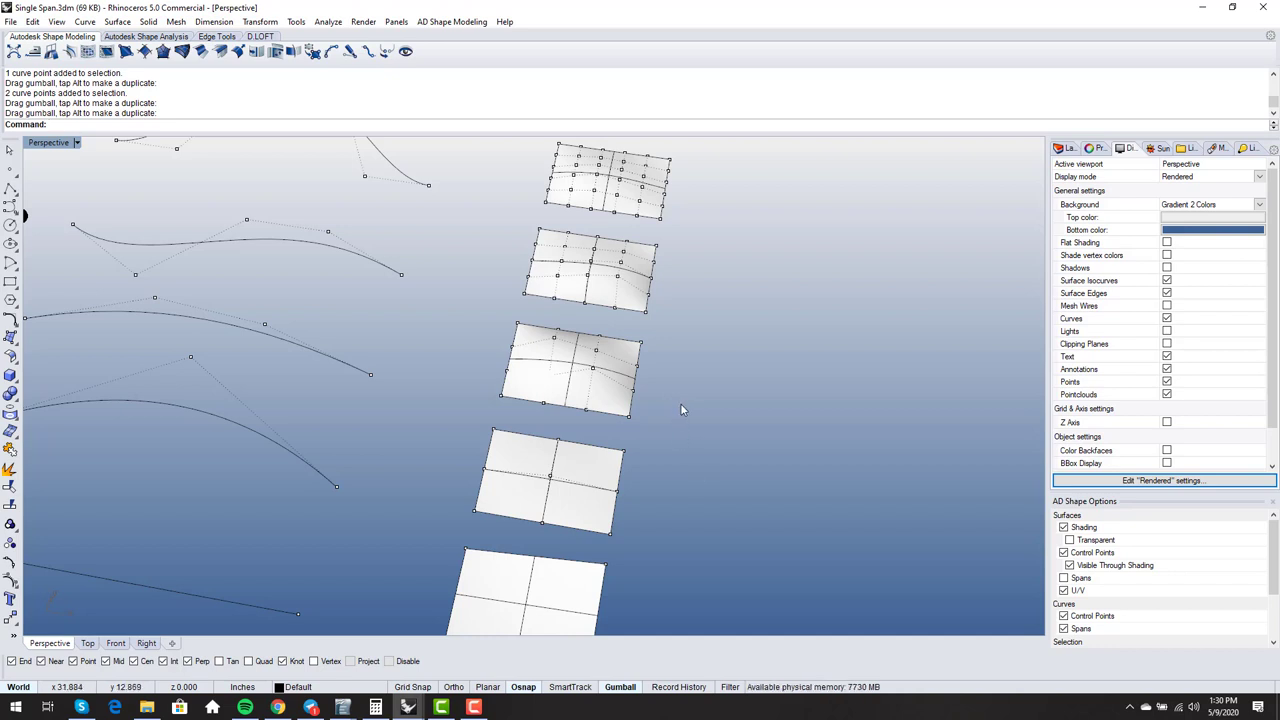
{"action": "right_click_drag", "start_coordinate": [680, 408], "coordinate": [685, 414]}
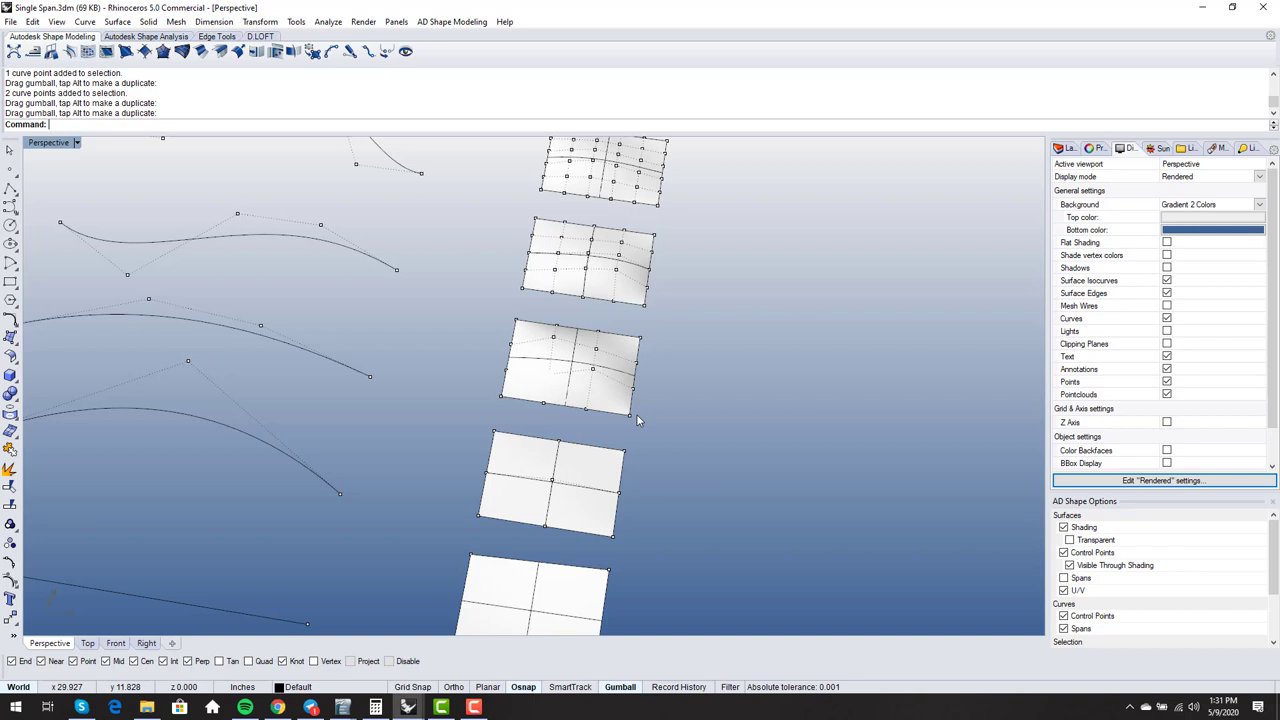
{"action": "right_click_drag", "start_coordinate": [638, 420], "coordinate": [646, 489]}
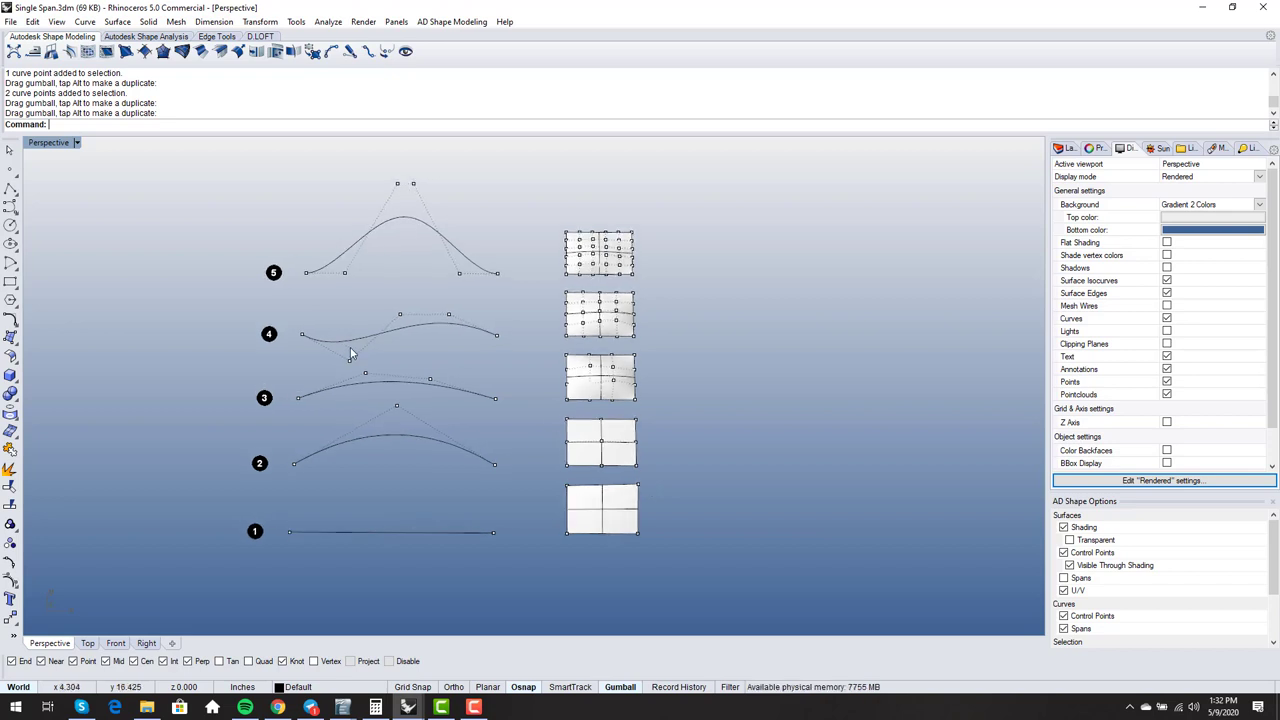
Step: Split curve 4 into two pieces at a point on the curve between its first dip and its crest
{"action": "scroll", "coordinate": [351, 349], "scroll_direction": "up", "scroll_amount": 3}
{"action": "right_click_drag", "start_coordinate": [351, 349], "coordinate": [358, 378], "text": "shift"}
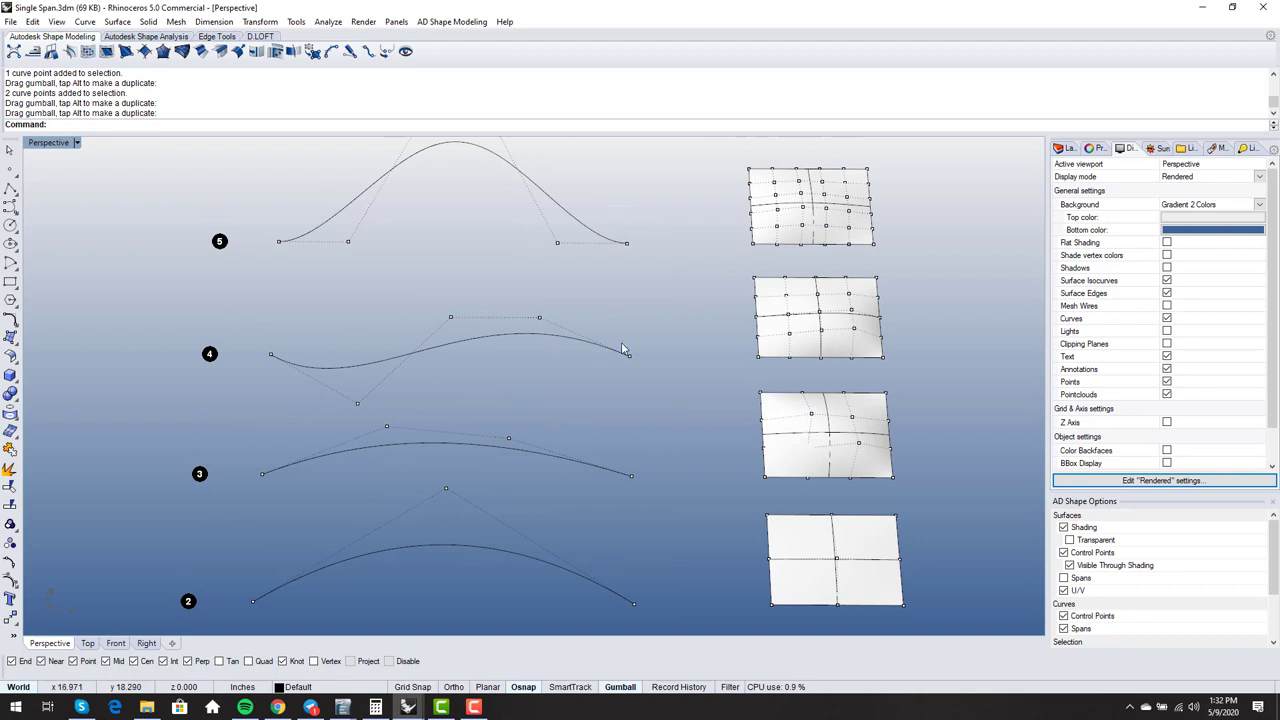
{"action": "type", "text": "Sp"}
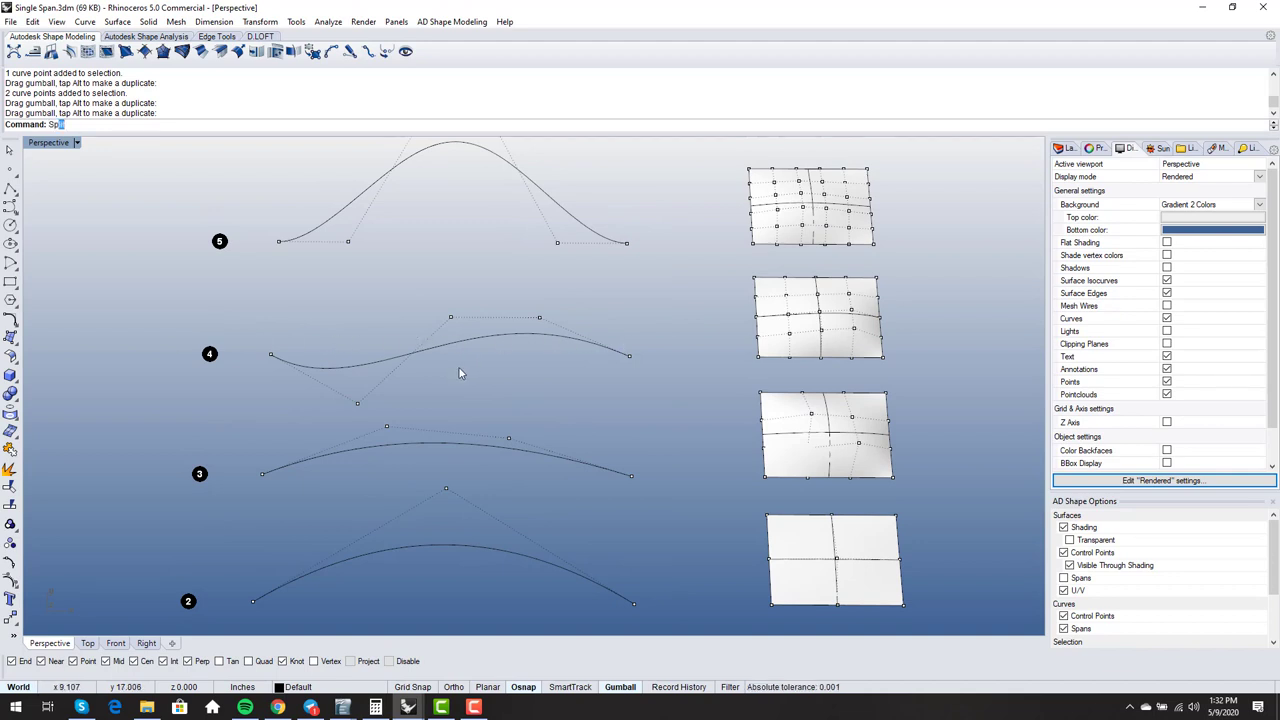
{"action": "type", "text": "lit"}
{"action": "key", "text": "Return"}
{"action": "left_click", "coordinate": [475, 356]}
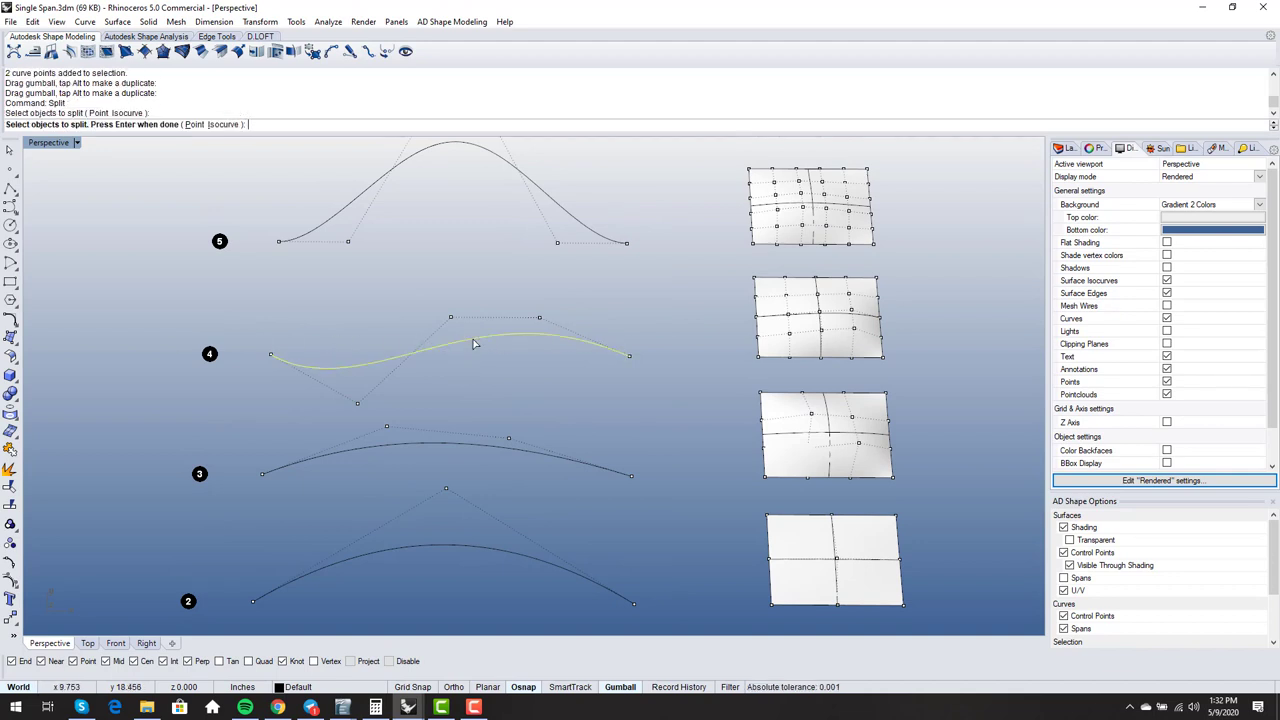
{"action": "key", "text": "Return"}
{"action": "type", "text": "p"}
{"action": "key", "text": "Return"}
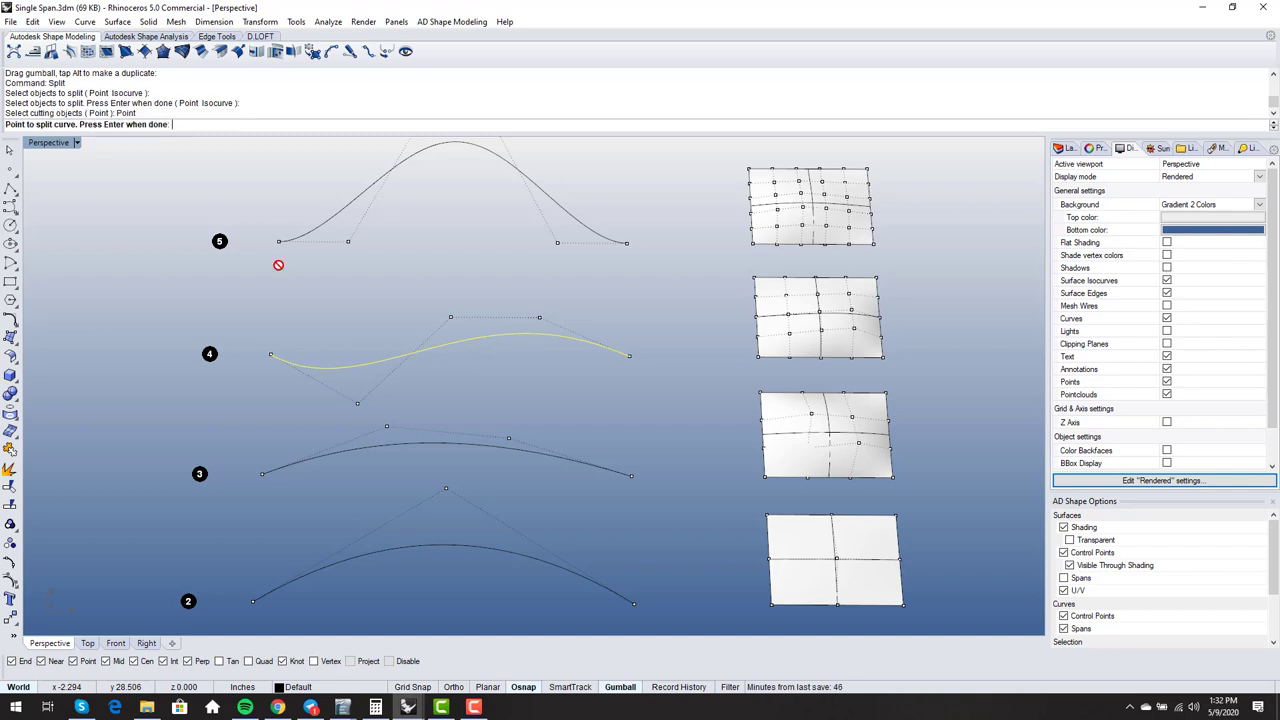
{"action": "left_click", "coordinate": [396, 356]}
{"action": "key", "text": "Return"}
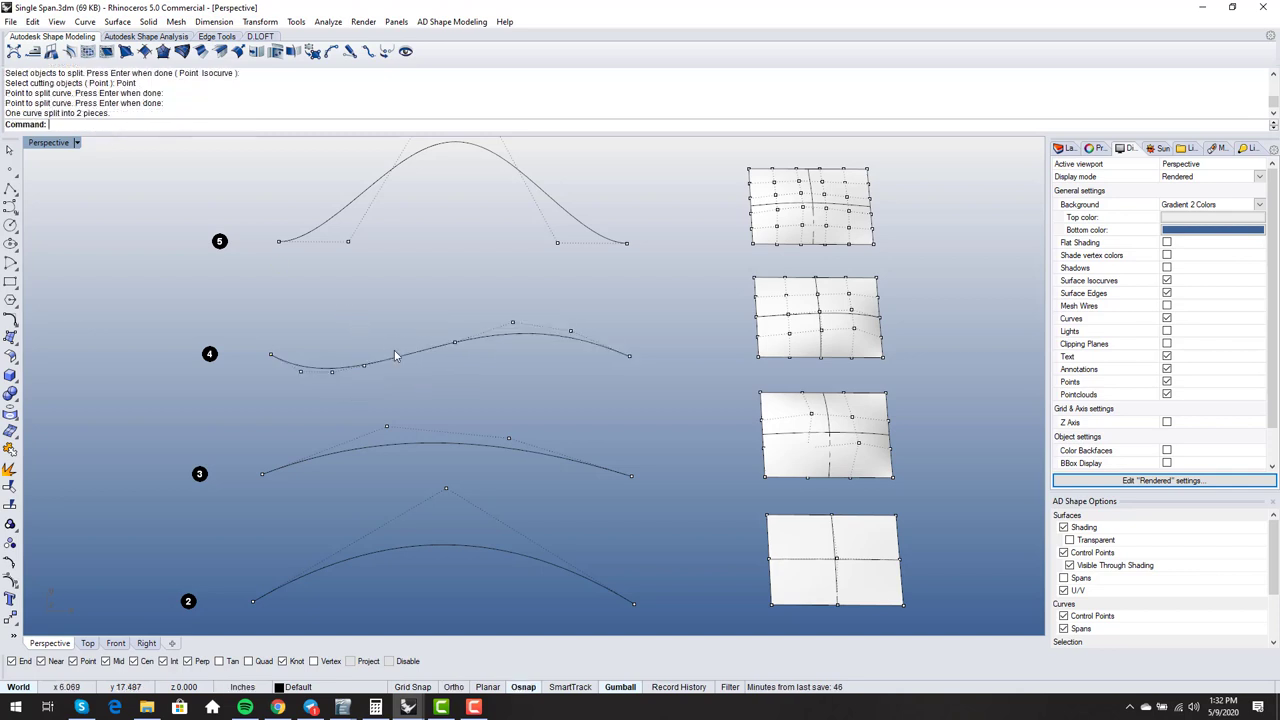
Step: Check the first two control points on the left piece of curve 4 and review the split curve among the others
{"action": "left_click", "coordinate": [269, 353]}
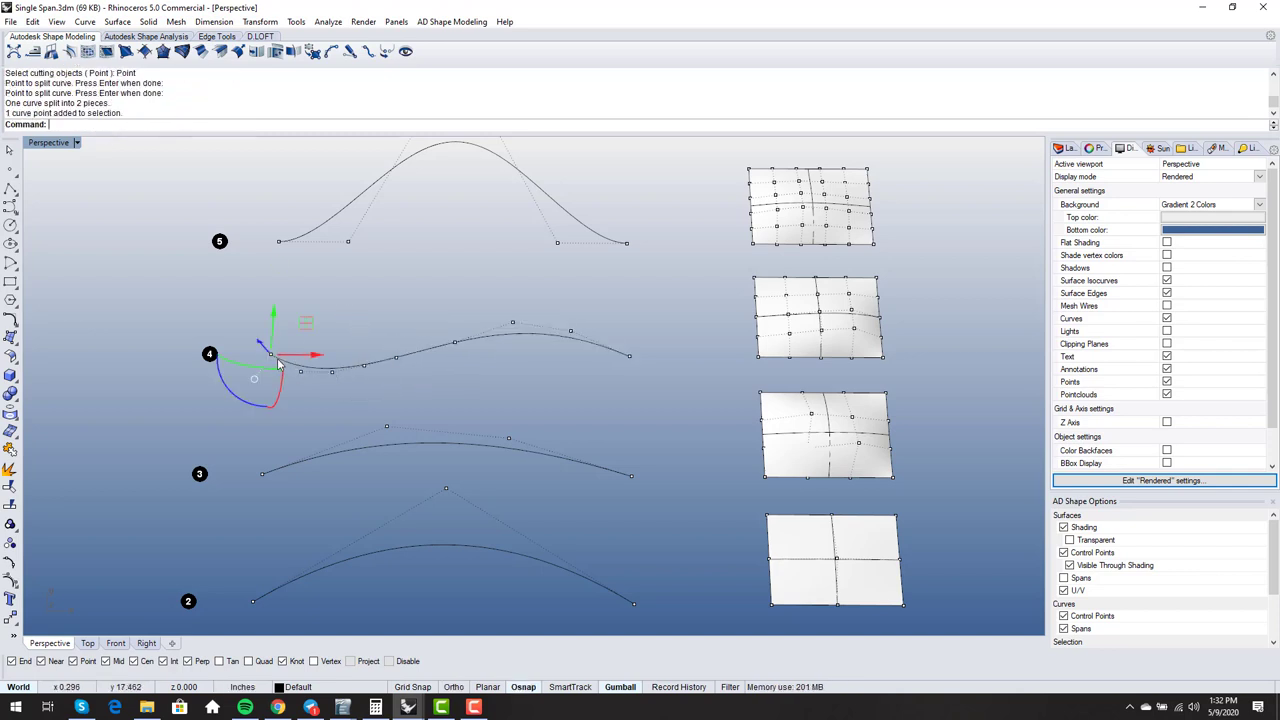
{"action": "left_click", "coordinate": [300, 371]}
{"action": "key", "text": "Escape"}
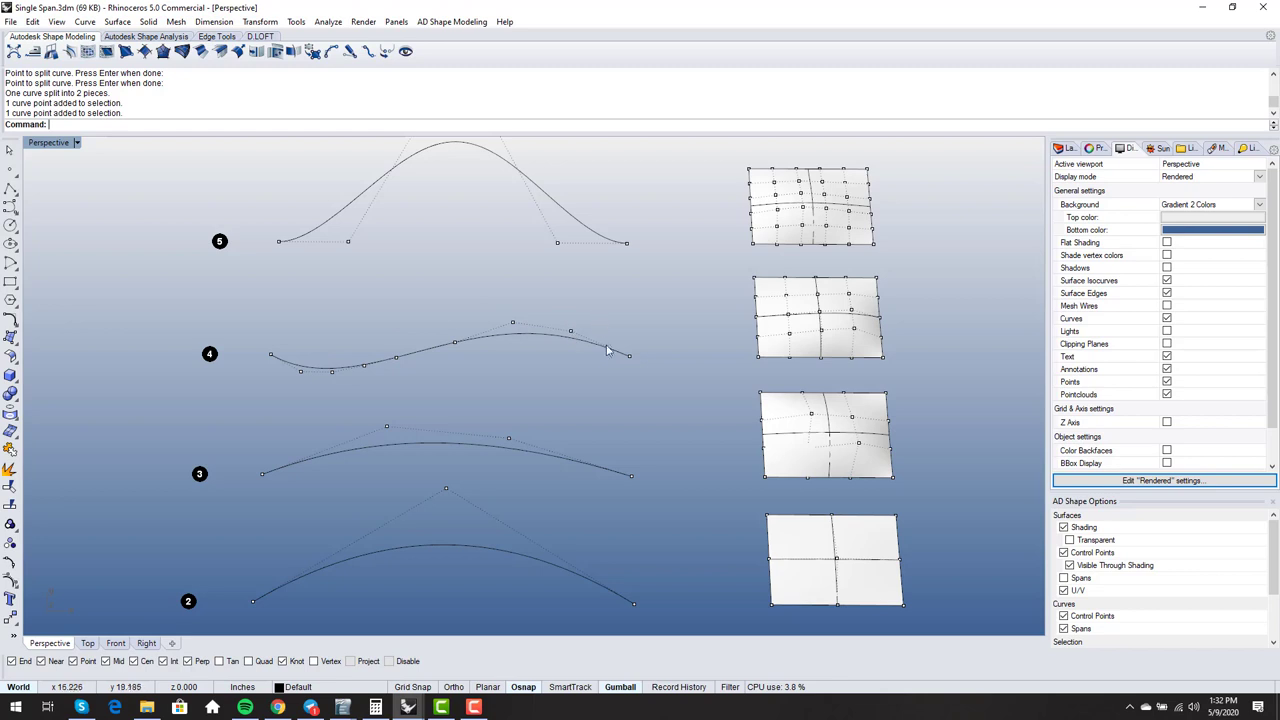
{"action": "scroll", "coordinate": [573, 366], "scroll_direction": "down", "scroll_amount": 2}
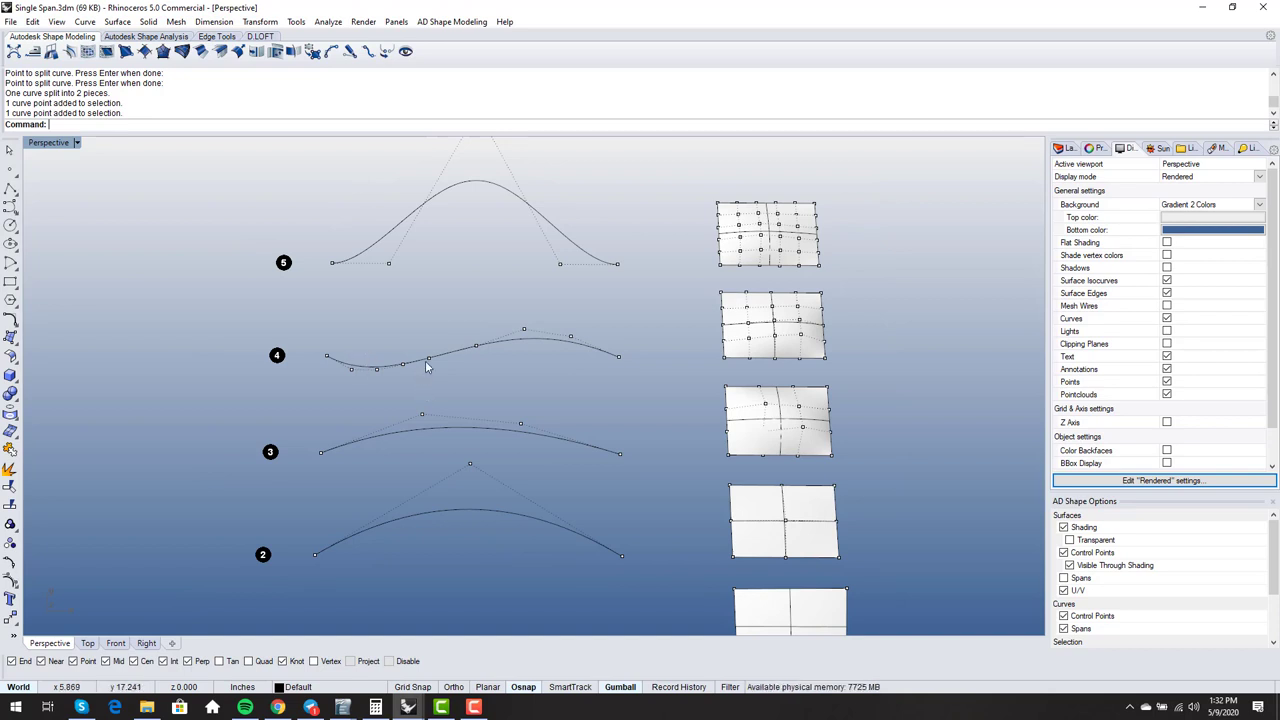
{"action": "scroll", "coordinate": [426, 366], "scroll_direction": "down", "scroll_amount": 1}
{"action": "right_click_drag", "start_coordinate": [458, 381], "coordinate": [461, 369]}
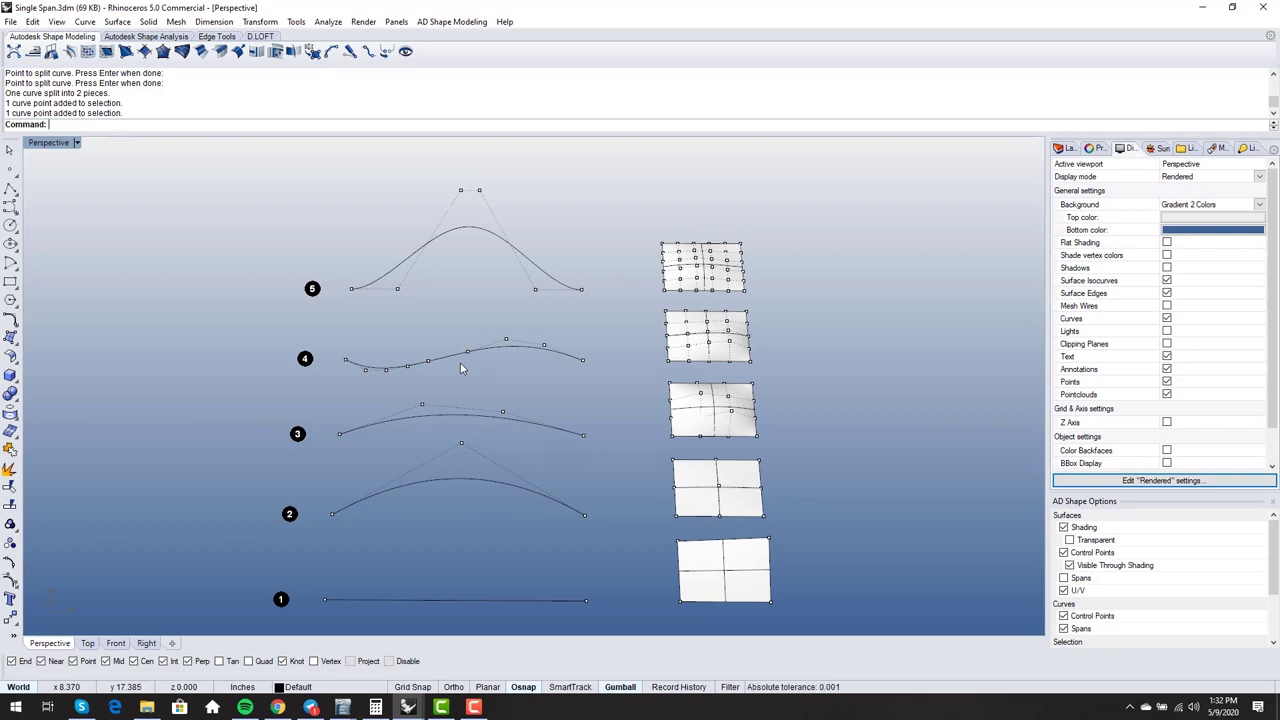
Step: Split the third surface by a V-direction isocurve at the midpoint of its front edge, with Shrink set to No
{"action": "right_click_drag", "start_coordinate": [537, 376], "coordinate": [662, 443]}
{"action": "scroll", "coordinate": [654, 426], "scroll_direction": "up", "scroll_amount": 5}
{"action": "type", "text": "split"}
{"action": "key", "text": "Return"}
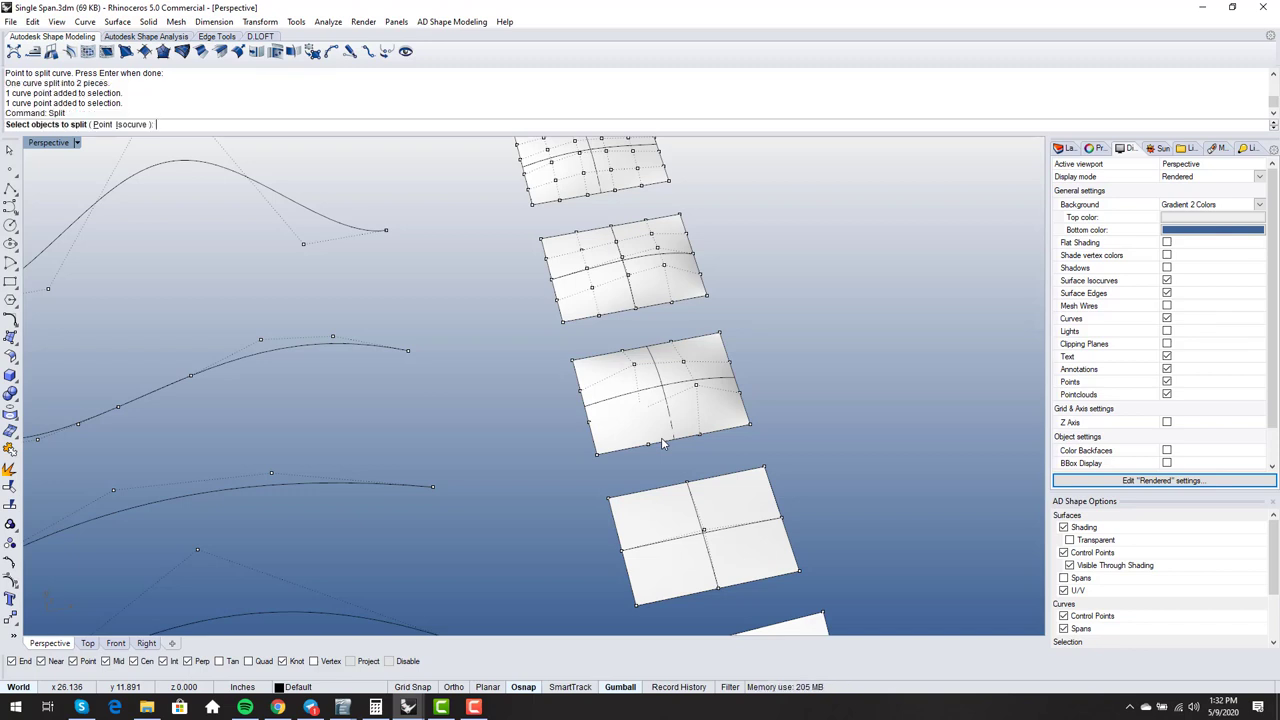
{"action": "left_click", "coordinate": [678, 430]}
{"action": "key", "text": "Return"}
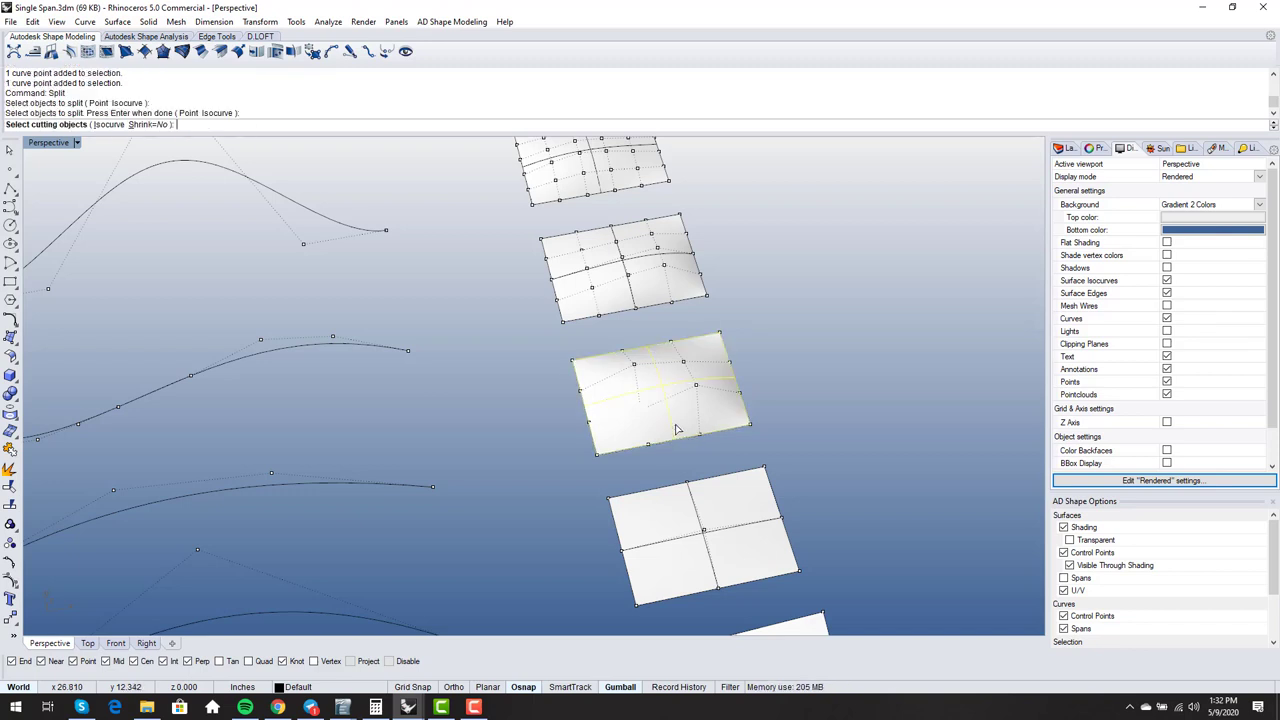
{"action": "left_click", "coordinate": [157, 126]}
{"action": "left_click", "coordinate": [205, 125]}
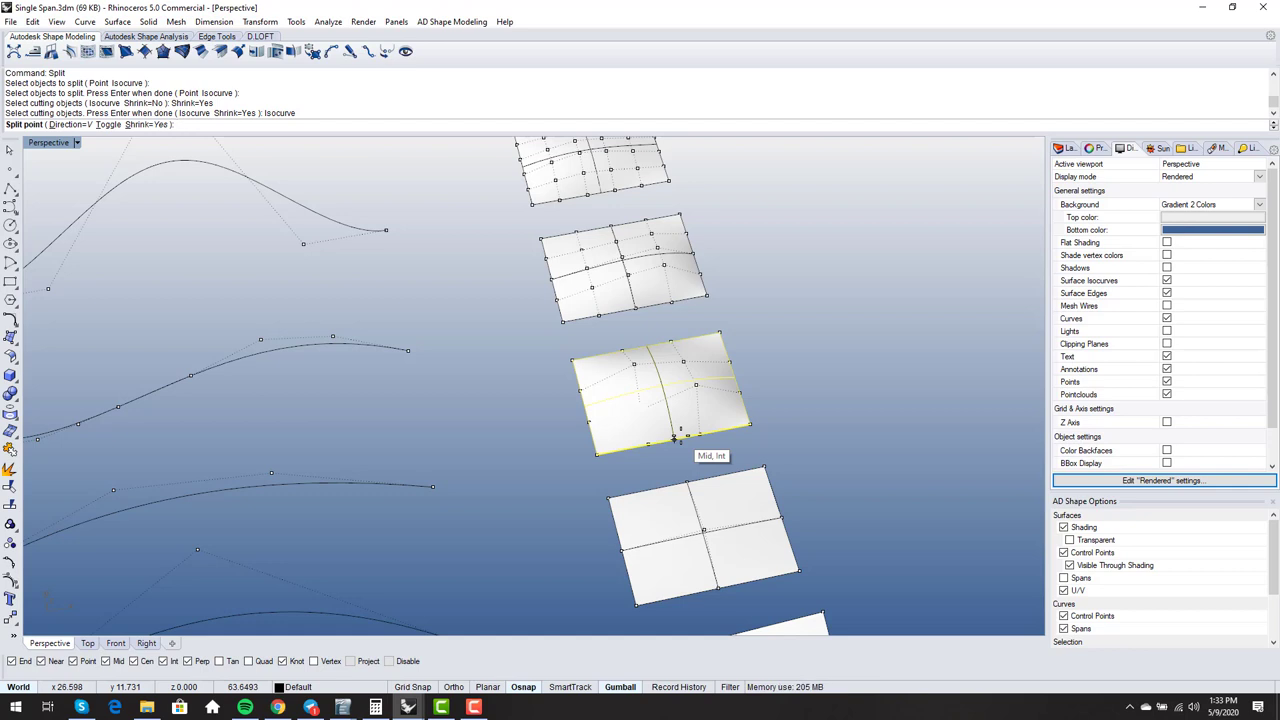
{"action": "left_click", "coordinate": [147, 125]}
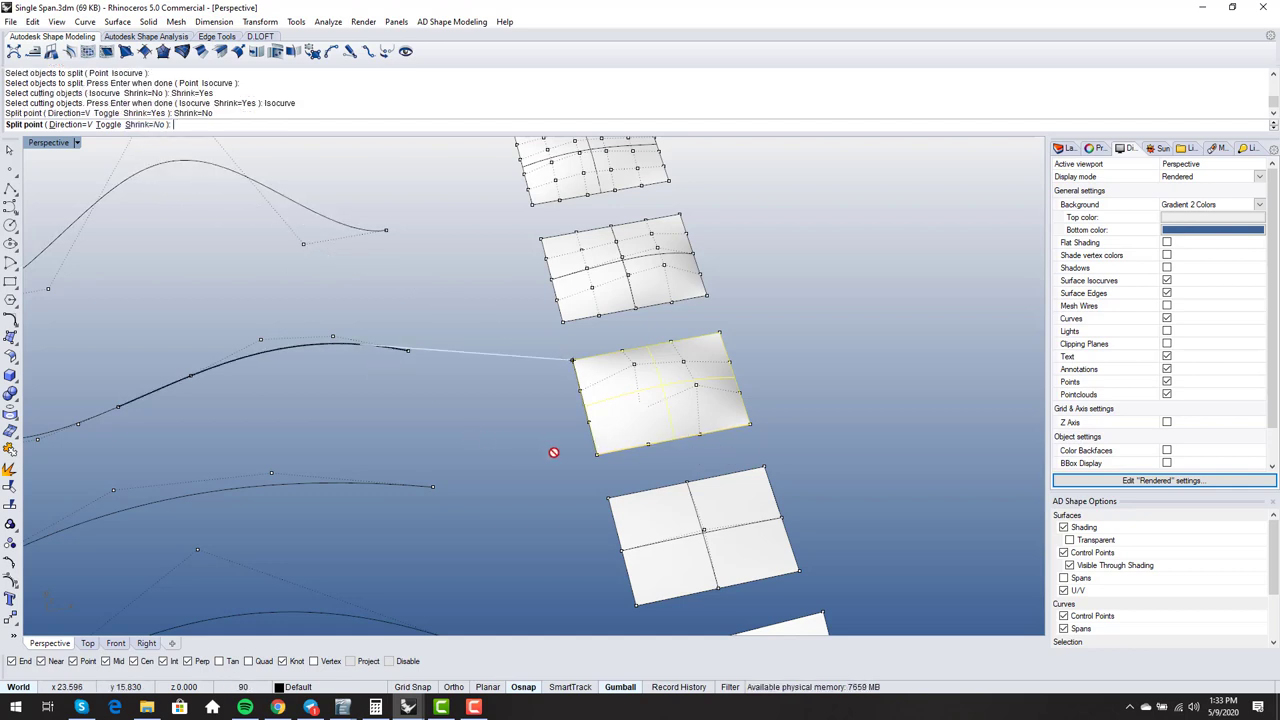
{"action": "left_click", "coordinate": [671, 439]}
{"action": "key", "text": "Return"}
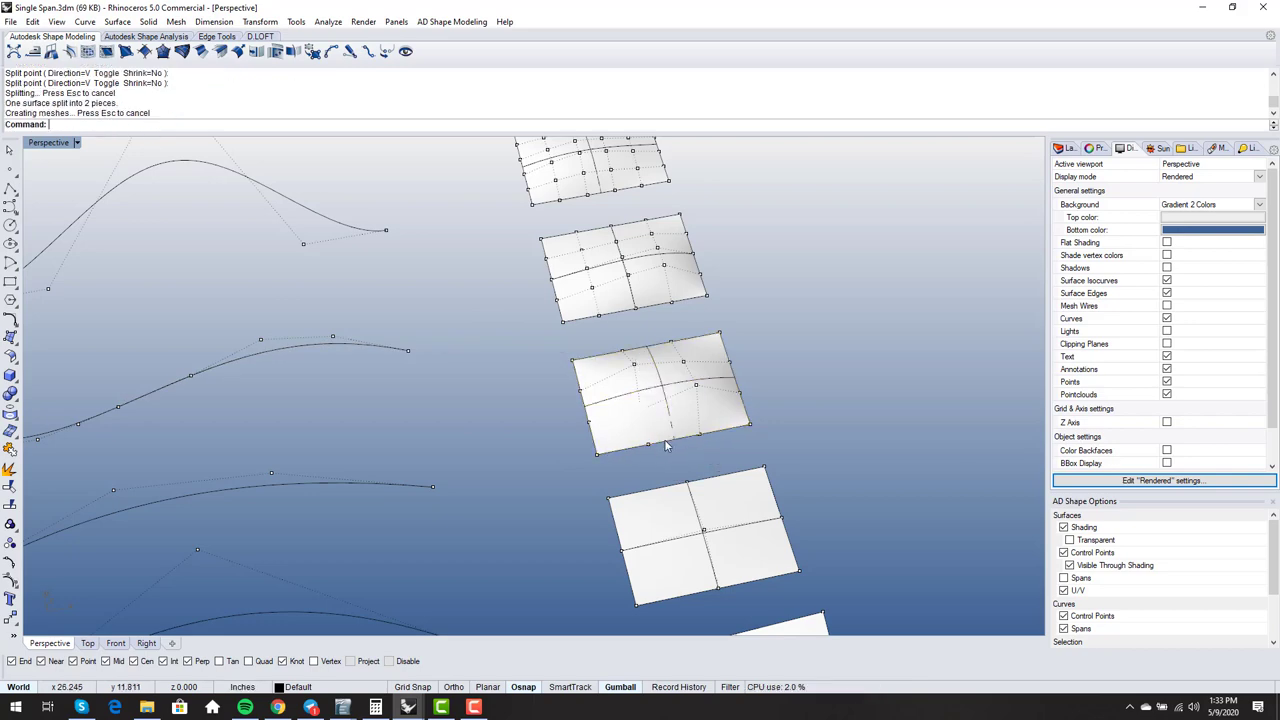
Step: Hide all control points and show them only on the two halves of the split third surface
{"action": "scroll", "coordinate": [657, 414], "scroll_direction": "down", "scroll_amount": 1}
{"action": "scroll", "coordinate": [627, 430], "scroll_direction": "up", "scroll_amount": 4}
{"action": "right_click_drag", "start_coordinate": [627, 430], "coordinate": [657, 456]}
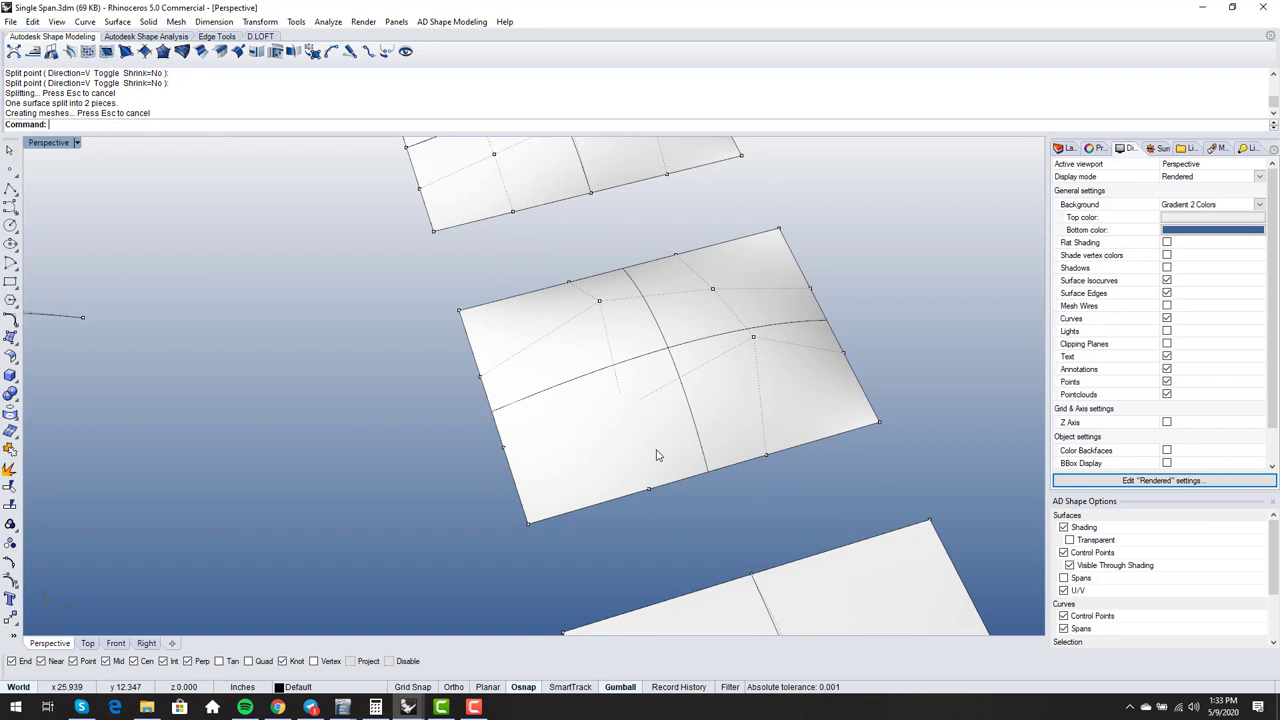
{"action": "key", "text": "F11"}
{"action": "left_click", "coordinate": [657, 455]}
{"action": "left_click", "coordinate": [714, 417]}
{"action": "left_click", "coordinate": [662, 421]}
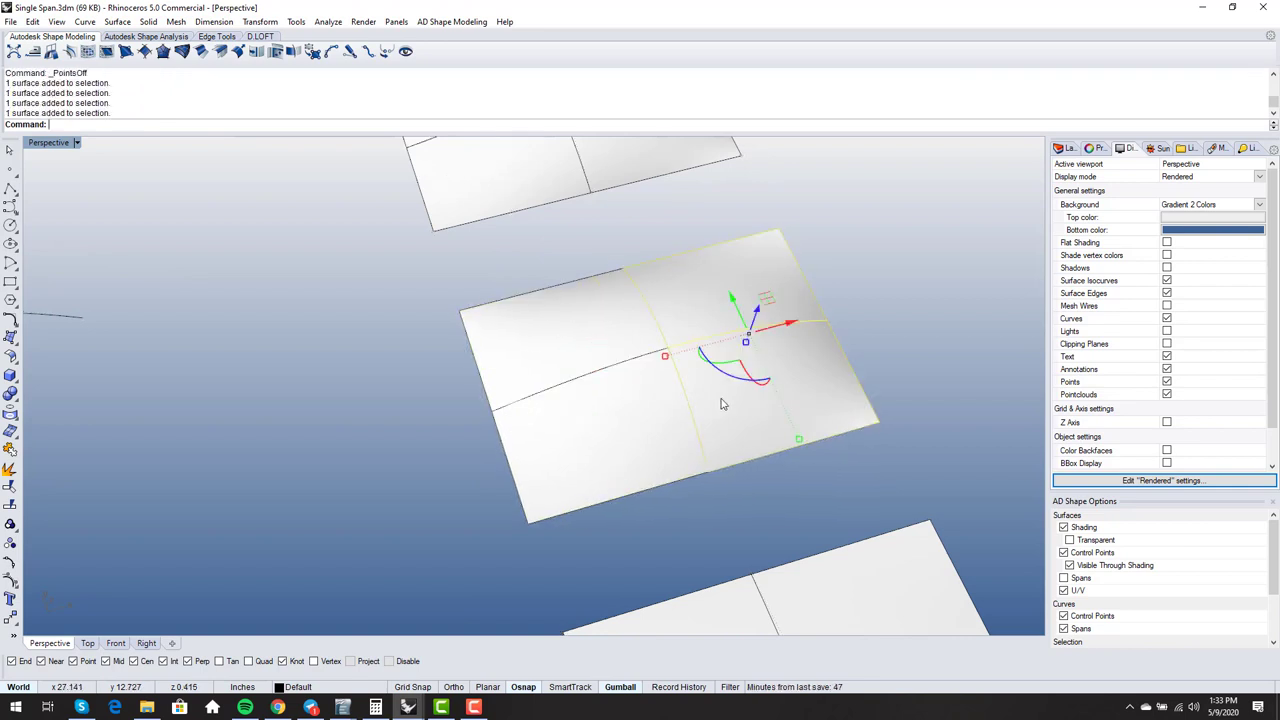
{"action": "left_click", "coordinate": [652, 423], "text": "shift"}
{"action": "key", "text": "F10"}
{"action": "right_click_drag", "start_coordinate": [666, 488], "coordinate": [676, 445]}
{"action": "right_click_drag", "start_coordinate": [675, 343], "coordinate": [680, 386]}
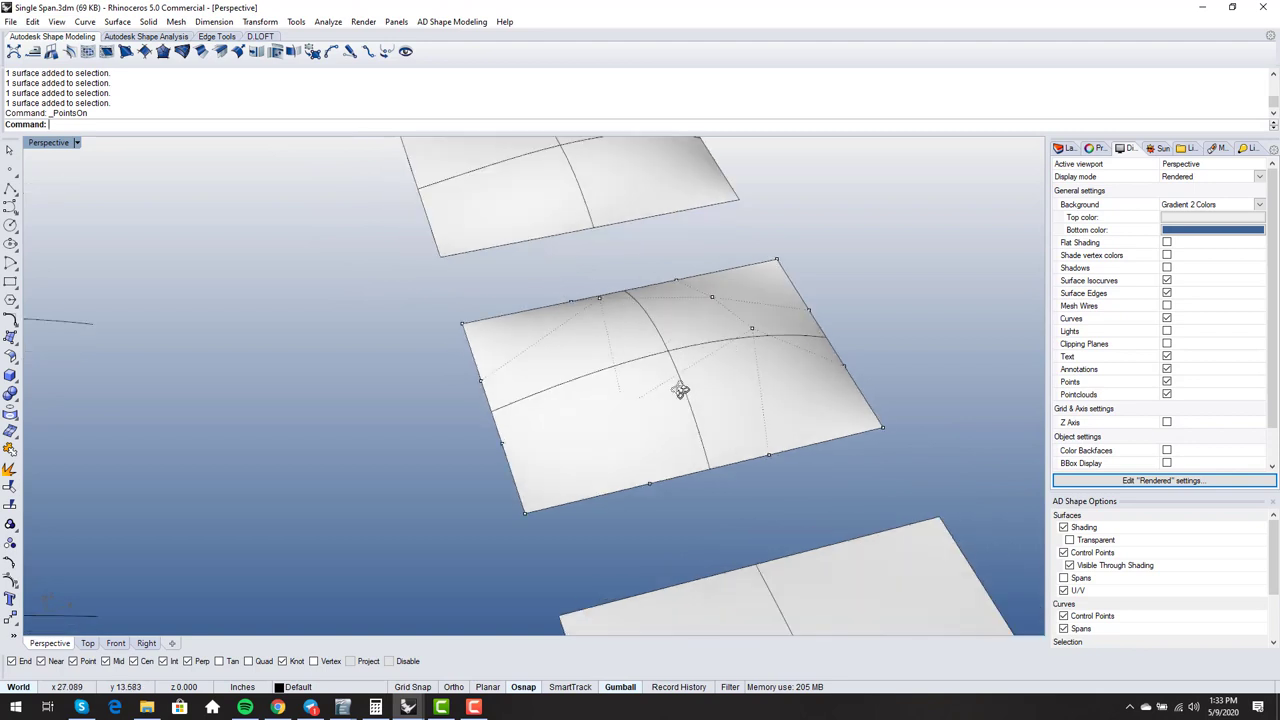
Step: Try pulling interior control points of the split third surface upward, starting with the front one on the left half
{"action": "left_click", "coordinate": [622, 405]}
{"action": "left_click_drag", "start_coordinate": [625, 372], "coordinate": [624, 300]}
{"action": "right_click_drag", "start_coordinate": [640, 400], "coordinate": [578, 300]}
{"action": "left_click", "coordinate": [575, 335]}
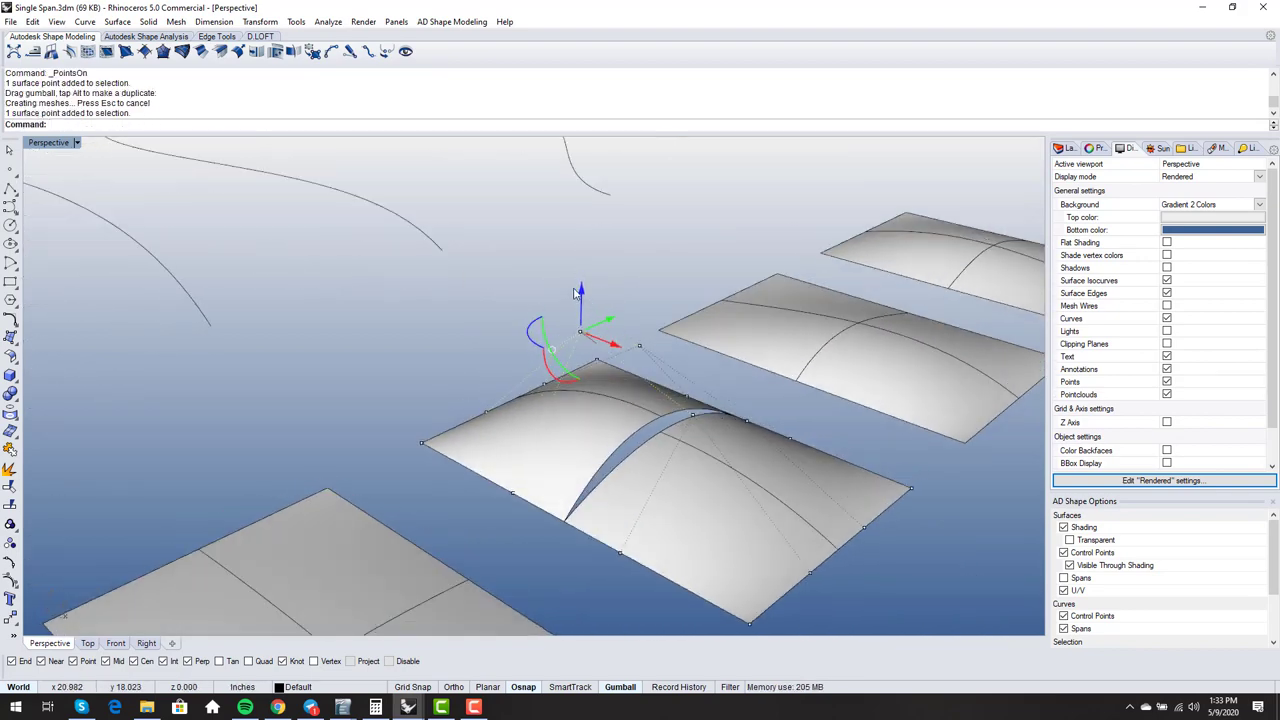
{"action": "left_click", "coordinate": [582, 281]}
{"action": "left_click", "coordinate": [581, 331]}
{"action": "left_click_drag", "start_coordinate": [584, 304], "coordinate": [583, 292]}
Step: Try moving another interior control point of the split third surface and undo all three point moves
{"action": "left_click", "coordinate": [461, 311]}
{"action": "left_click", "coordinate": [690, 413]}
{"action": "mouse_move", "coordinate": [690, 413]}
{"action": "right_mouse_down"}
{"action": "mouse_move", "coordinate": [682, 440]}
{"action": "mouse_move", "coordinate": [678, 411]}
{"action": "right_mouse_up"}
{"action": "mouse_move", "coordinate": [662, 370]}
{"action": "left_mouse_down"}
{"action": "mouse_move", "coordinate": [663, 298]}
{"action": "mouse_move", "coordinate": [673, 385]}
{"action": "left_mouse_up"}
{"action": "right_click_drag", "start_coordinate": [673, 385], "coordinate": [688, 453]}
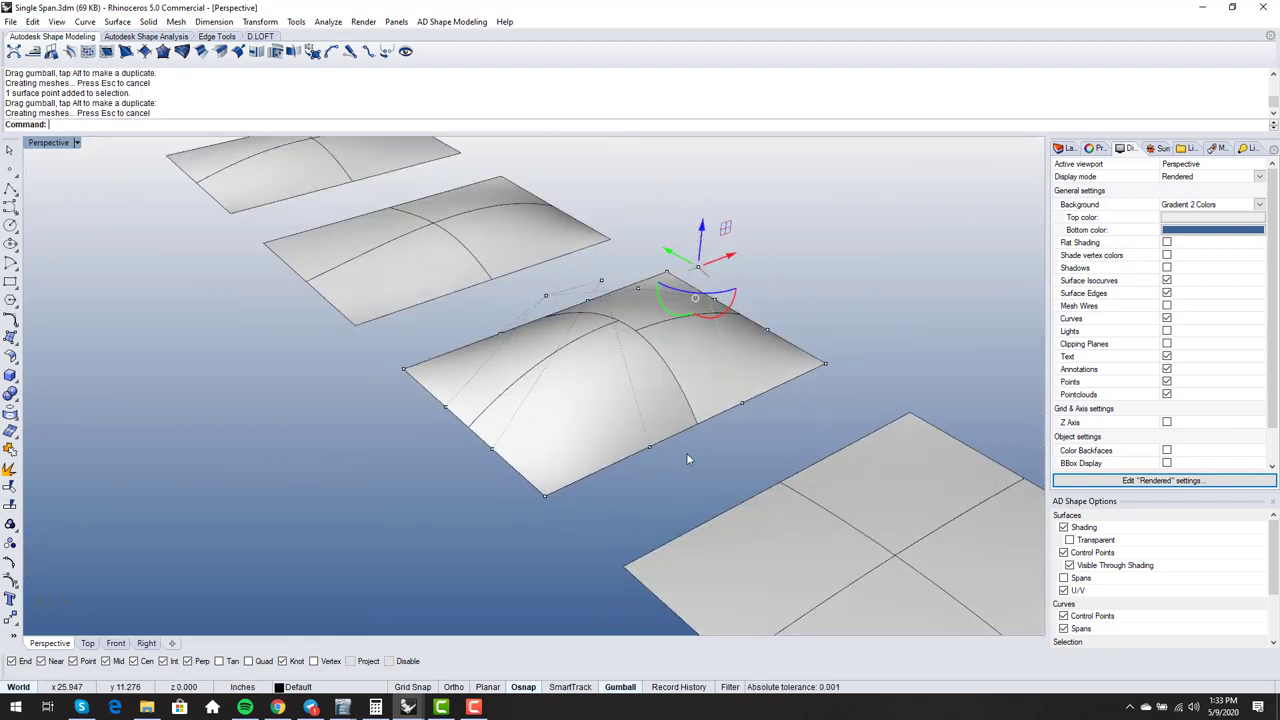
{"action": "key", "text": "ctrl+z"}
{"action": "key", "text": "ctrl+z"}
{"action": "key", "text": "ctrl+z"}
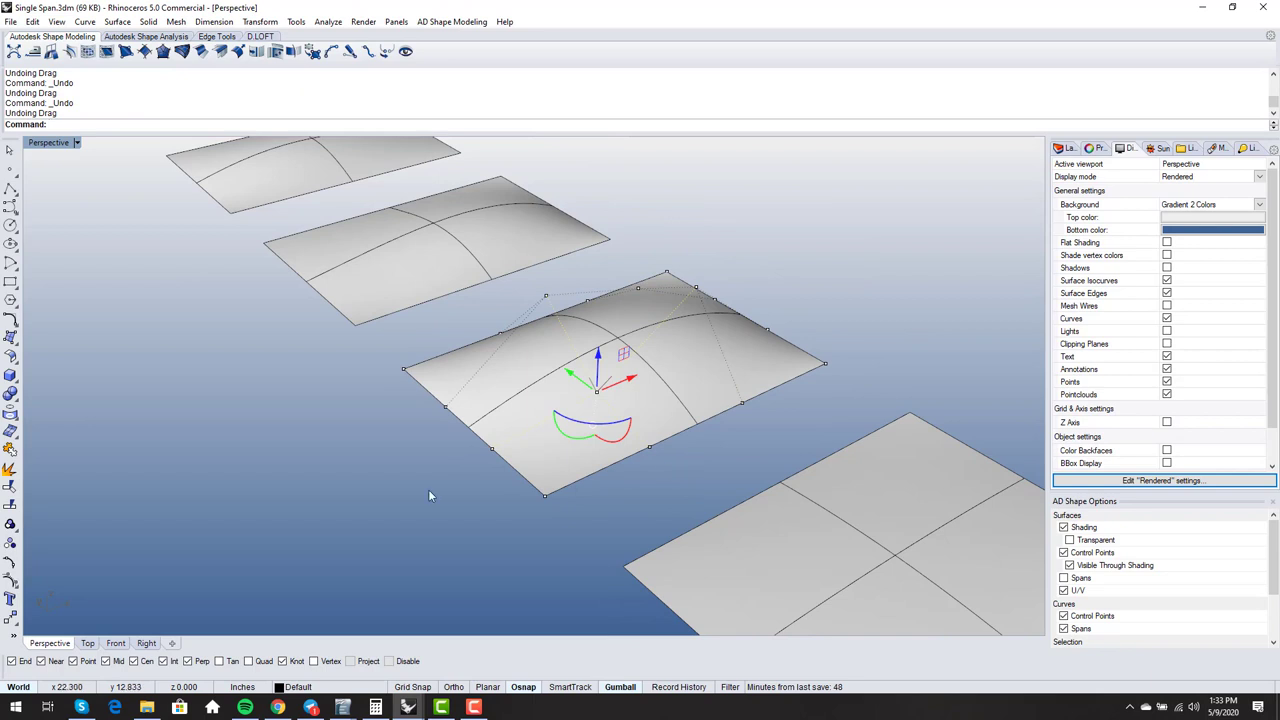
Step: Hide the control points and shrink both halves of the split third surface with ShrinkTrimmedSrf
{"action": "left_click", "coordinate": [428, 495]}
{"action": "right_click_drag", "start_coordinate": [480, 490], "coordinate": [685, 470]}
{"action": "key", "text": "Escape"}
{"action": "left_click", "coordinate": [589, 426]}
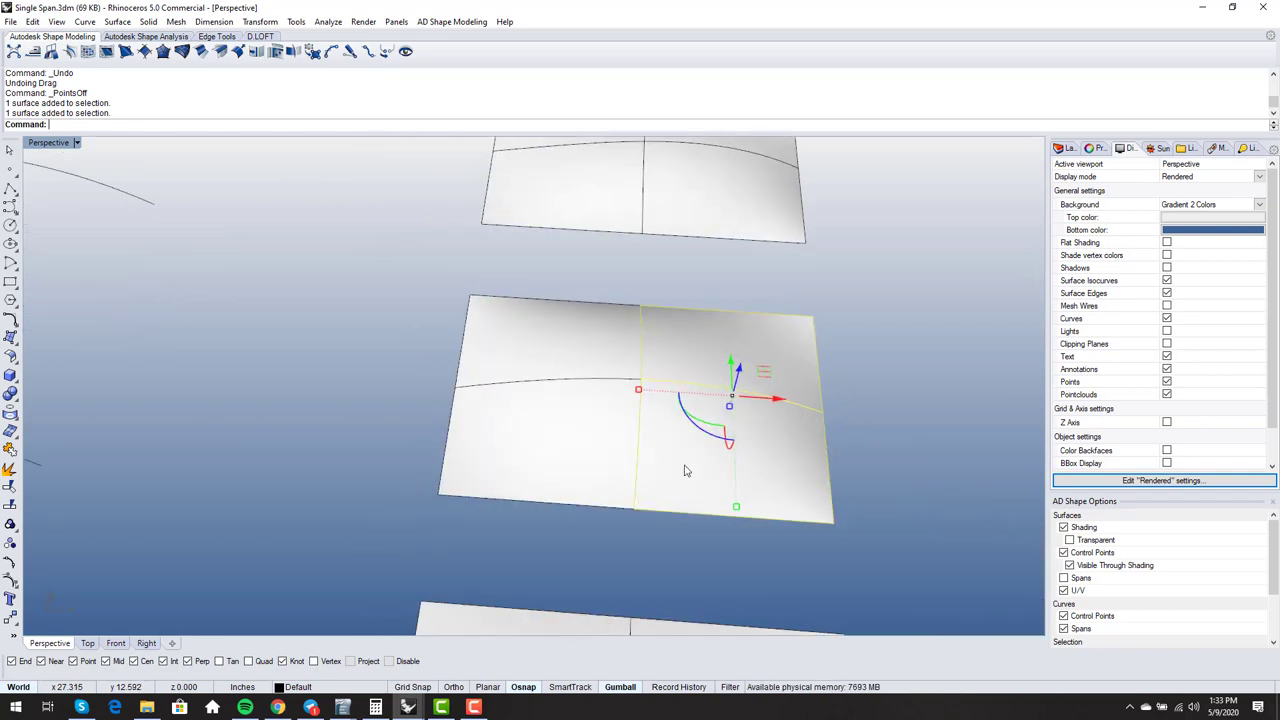
{"action": "left_click", "coordinate": [609, 433]}
{"action": "left_click", "coordinate": [661, 433]}
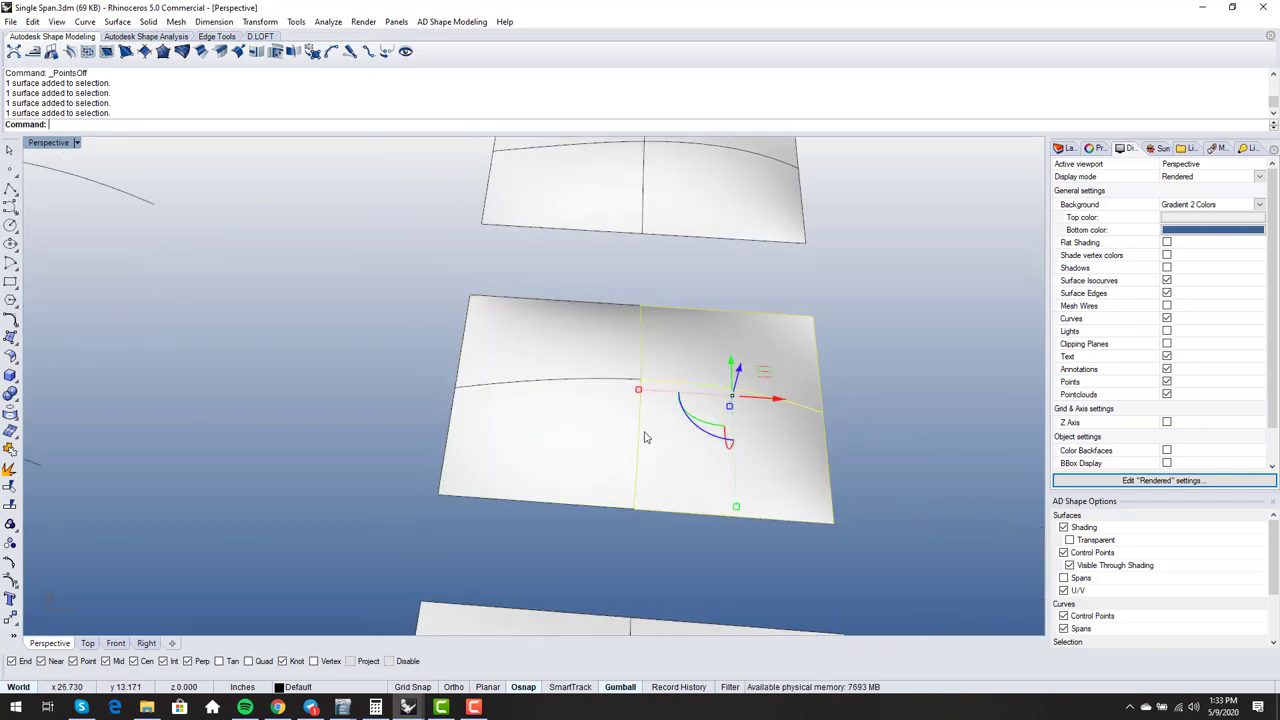
{"action": "left_click", "coordinate": [581, 453]}
{"action": "type", "text": "a"}
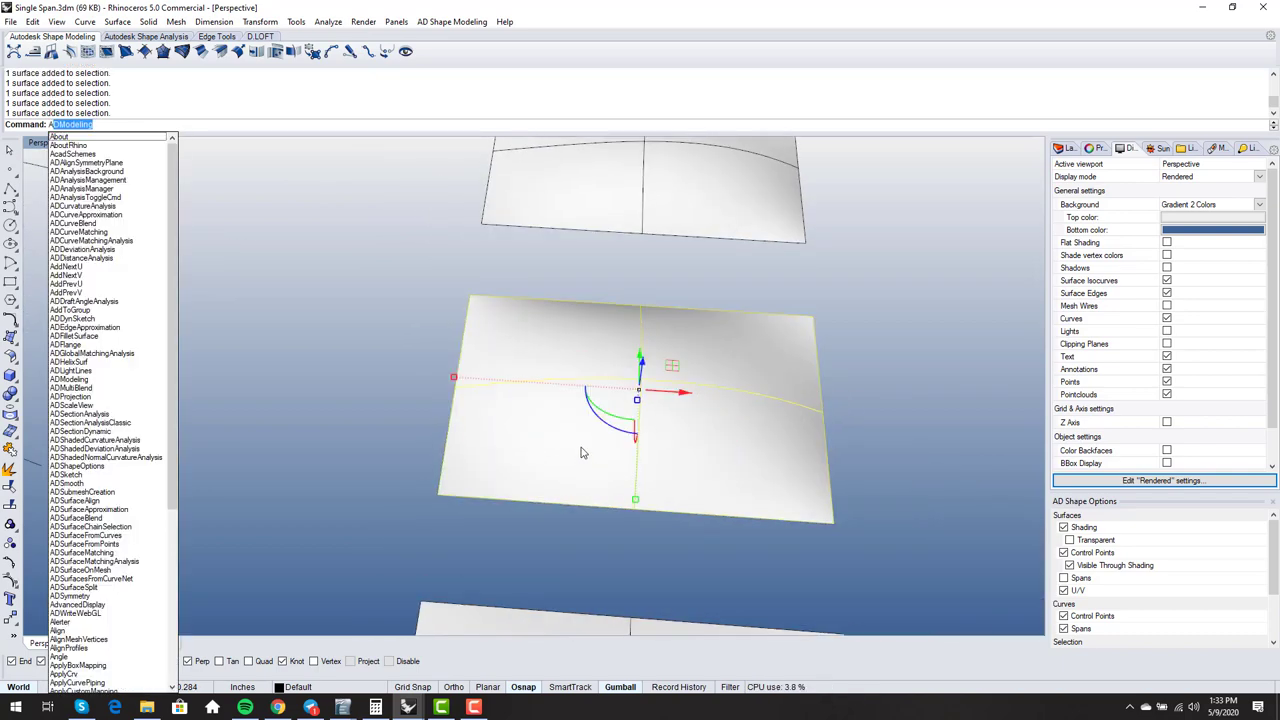
{"action": "key", "text": "BackSpace"}
{"action": "type", "text": "ShrinkTrimmedSrf"}
{"action": "key", "text": "Return"}
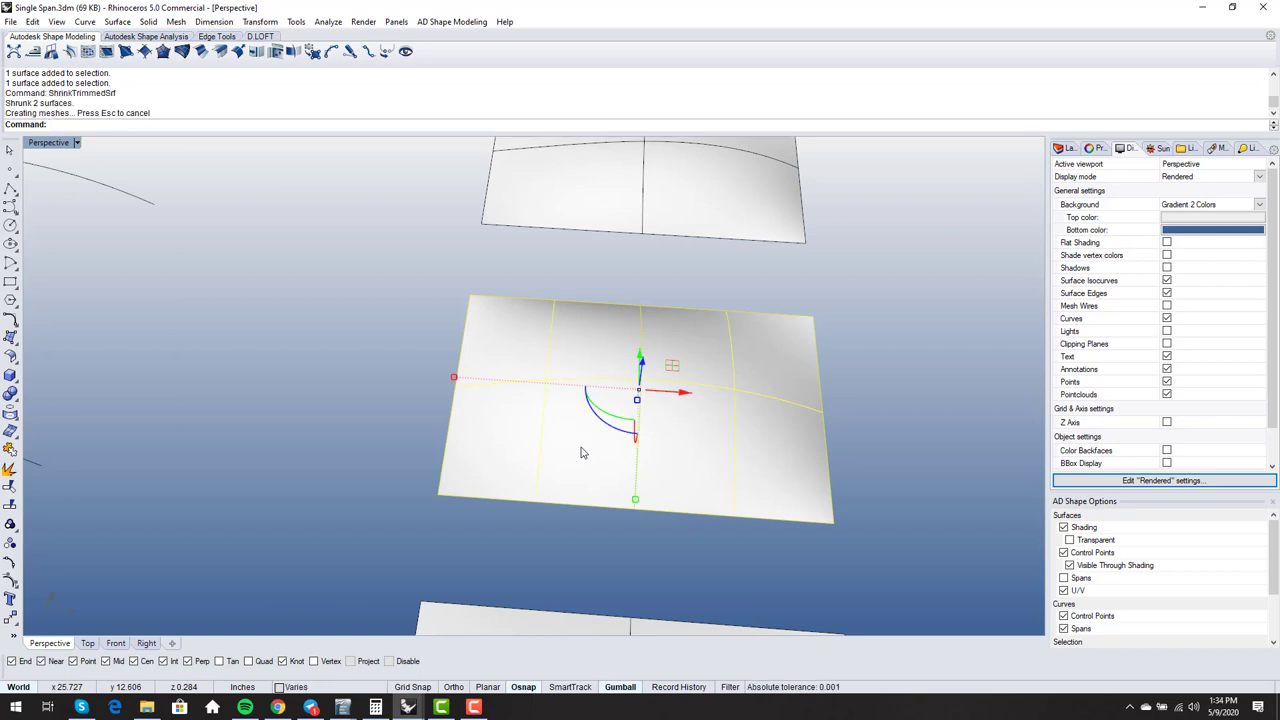
Step: Turn on the control points of the shrunken left half of the third surface
{"action": "key", "text": "Escape"}
{"action": "mouse_move", "coordinate": [581, 453]}
{"action": "right_mouse_down"}
{"action": "mouse_move", "coordinate": [580, 360]}
{"action": "mouse_move", "coordinate": [594, 423]}
{"action": "mouse_move", "coordinate": [588, 414]}
{"action": "mouse_move", "coordinate": [637, 420]}
{"action": "mouse_move", "coordinate": [566, 434]}
{"action": "right_mouse_up"}
{"action": "left_click", "coordinate": [600, 434]}
{"action": "key", "text": "F10"}
{"action": "scroll", "coordinate": [591, 433], "scroll_direction": "up", "scroll_amount": 3}
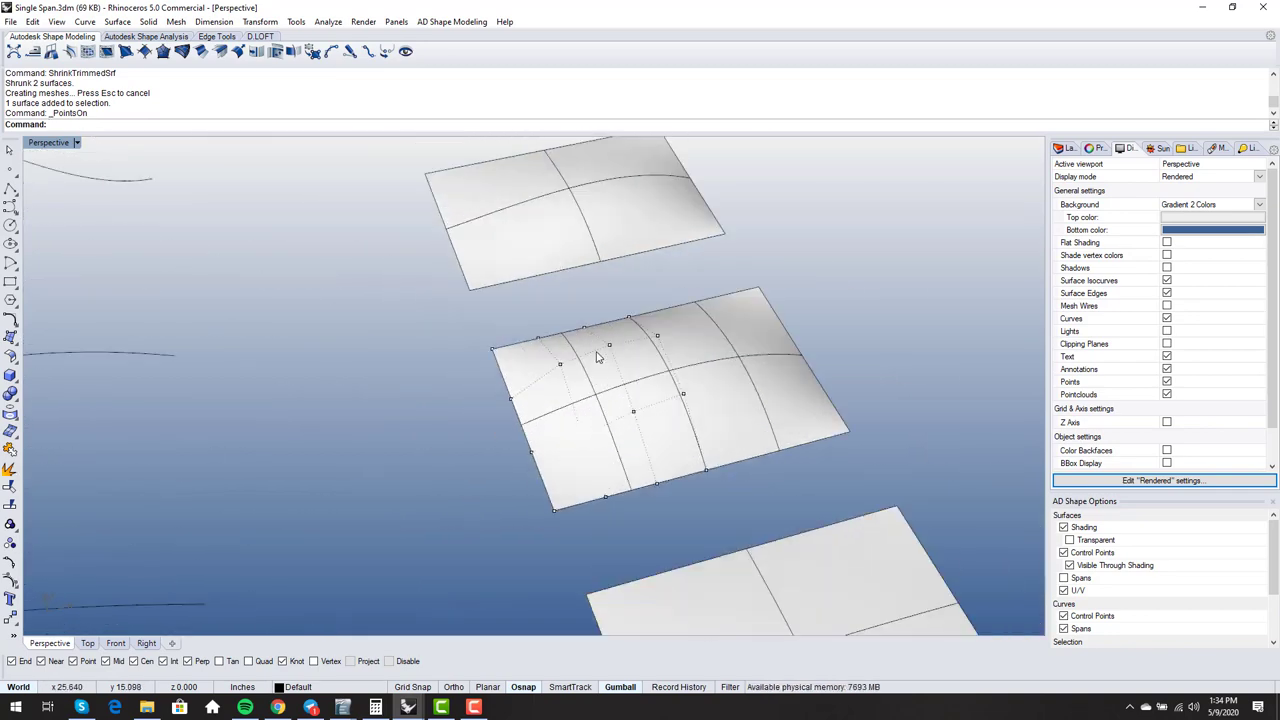
Step: Turn on the control points of the shrunken right half of the third surface and compare both halves' point layouts
{"action": "left_click", "coordinate": [742, 376]}
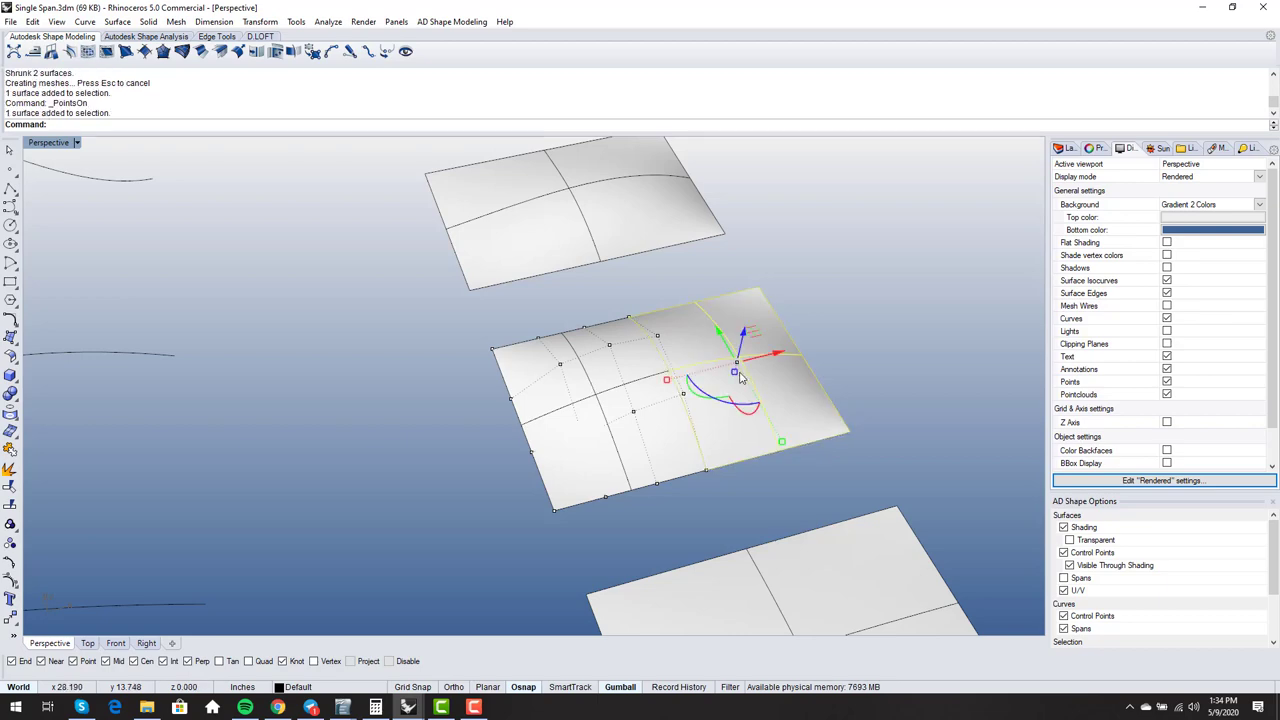
{"action": "key", "text": "F10"}
{"action": "scroll", "coordinate": [742, 376], "scroll_direction": "down", "scroll_amount": 2}
{"action": "scroll", "coordinate": [665, 387], "scroll_direction": "down", "scroll_amount": 2}
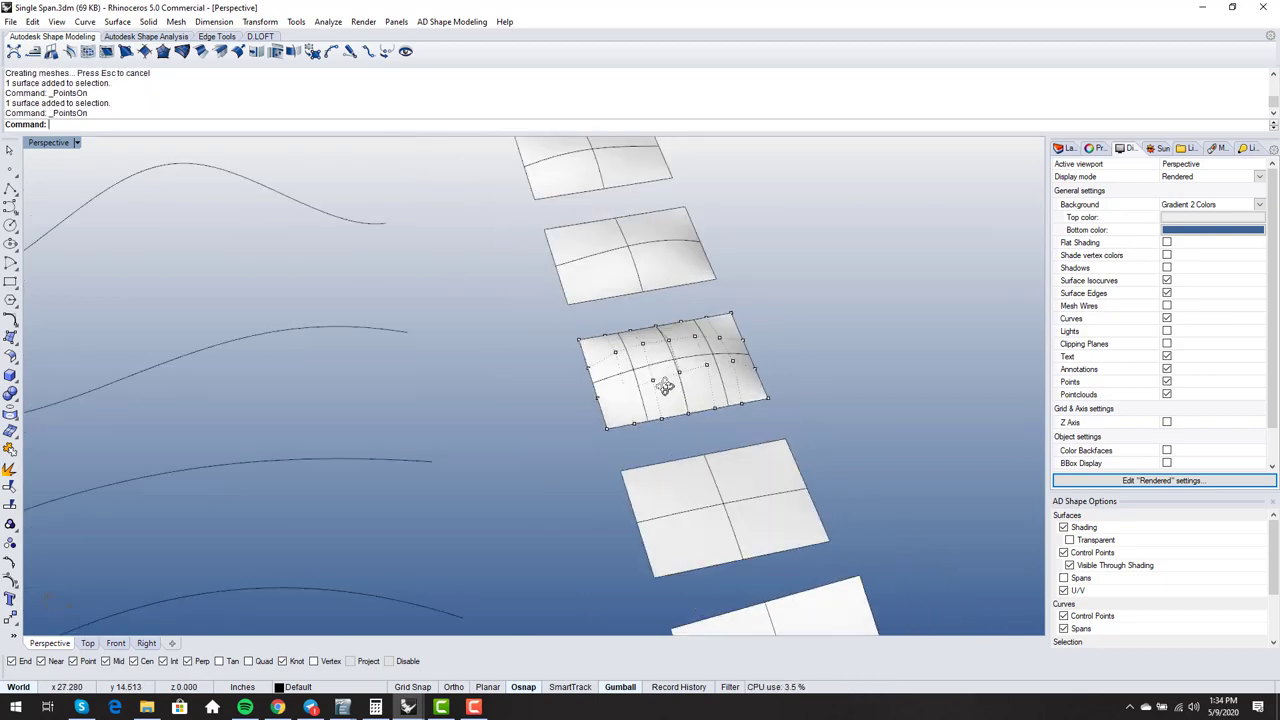
{"action": "scroll", "coordinate": [665, 387], "scroll_direction": "down", "scroll_amount": 2}
{"action": "scroll", "coordinate": [665, 387], "scroll_direction": "up", "scroll_amount": 5}
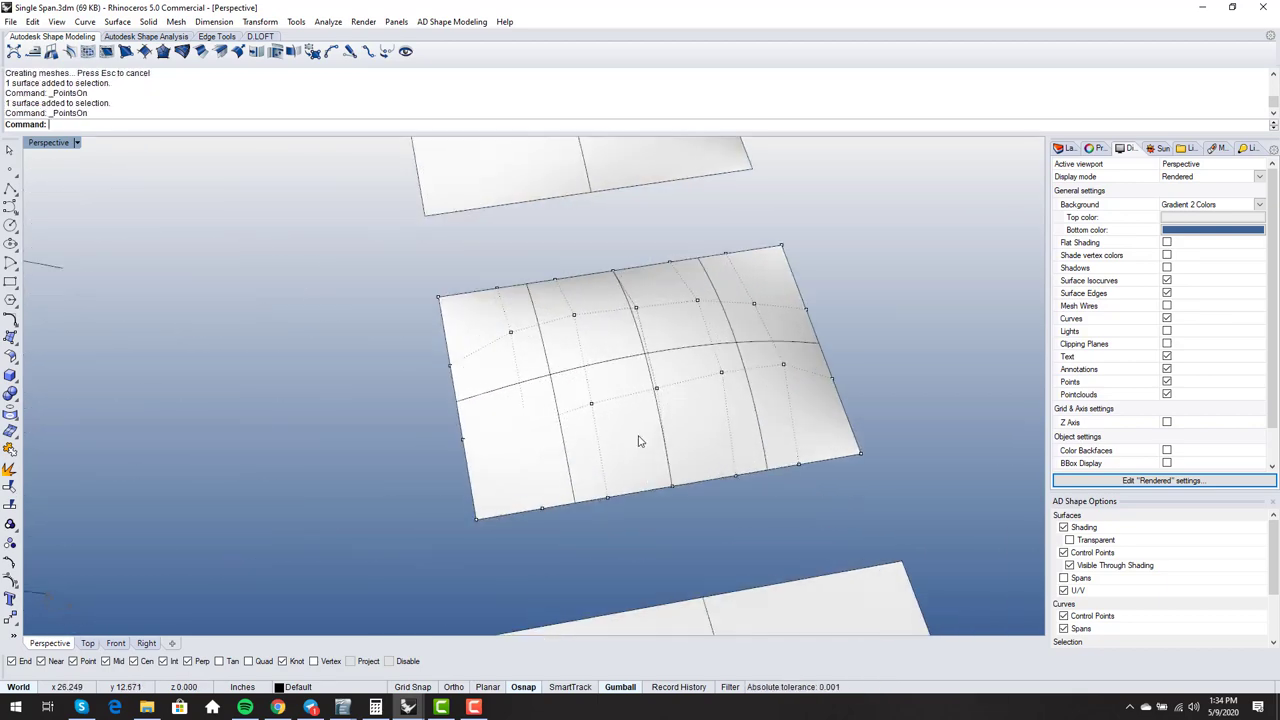
{"action": "scroll", "coordinate": [640, 441], "scroll_direction": "down", "scroll_amount": 4}
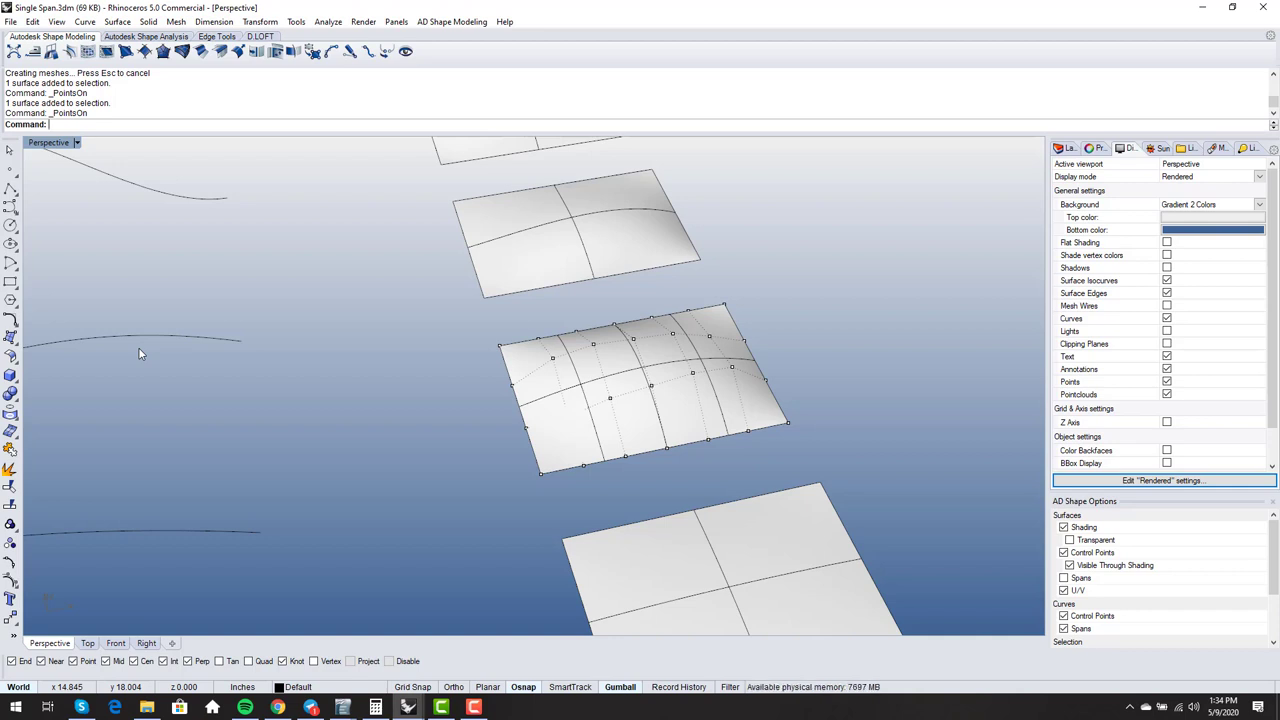
Step: Raise the V degree of the third surface's left half to 5 with Control Point Modeling and apply the change
{"action": "left_click", "coordinate": [14, 51]}
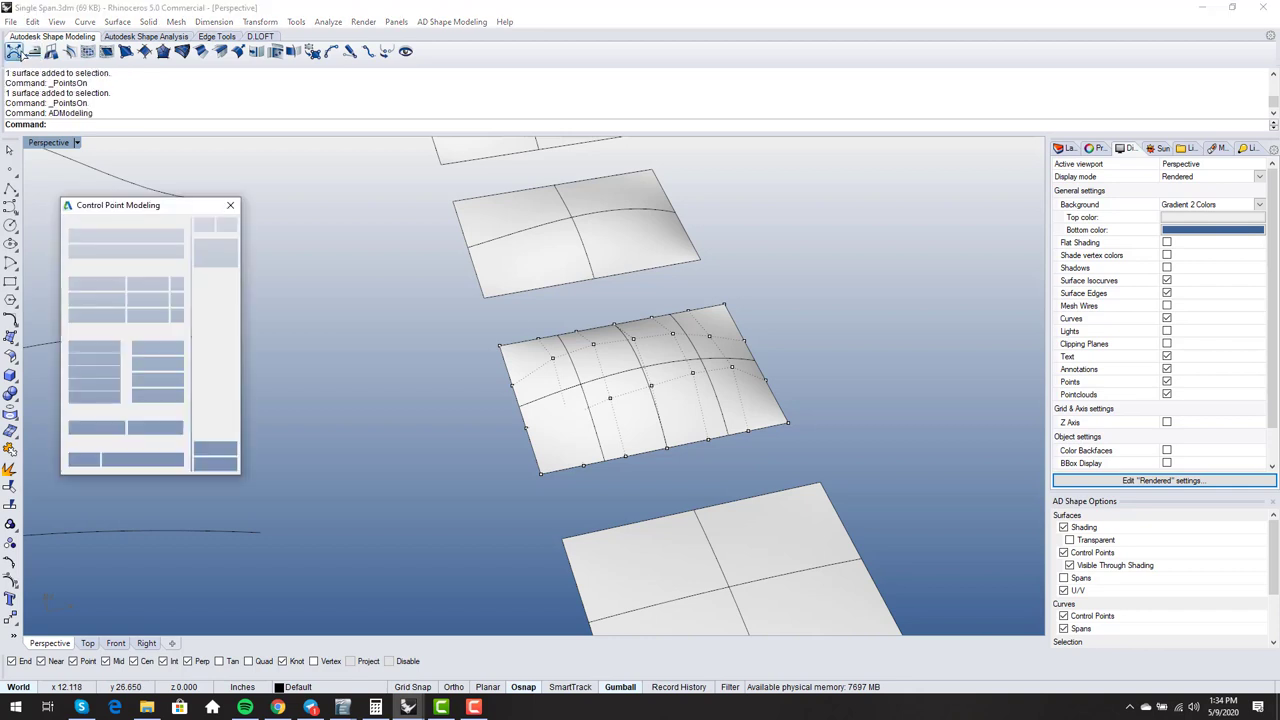
{"action": "left_click", "coordinate": [565, 412]}
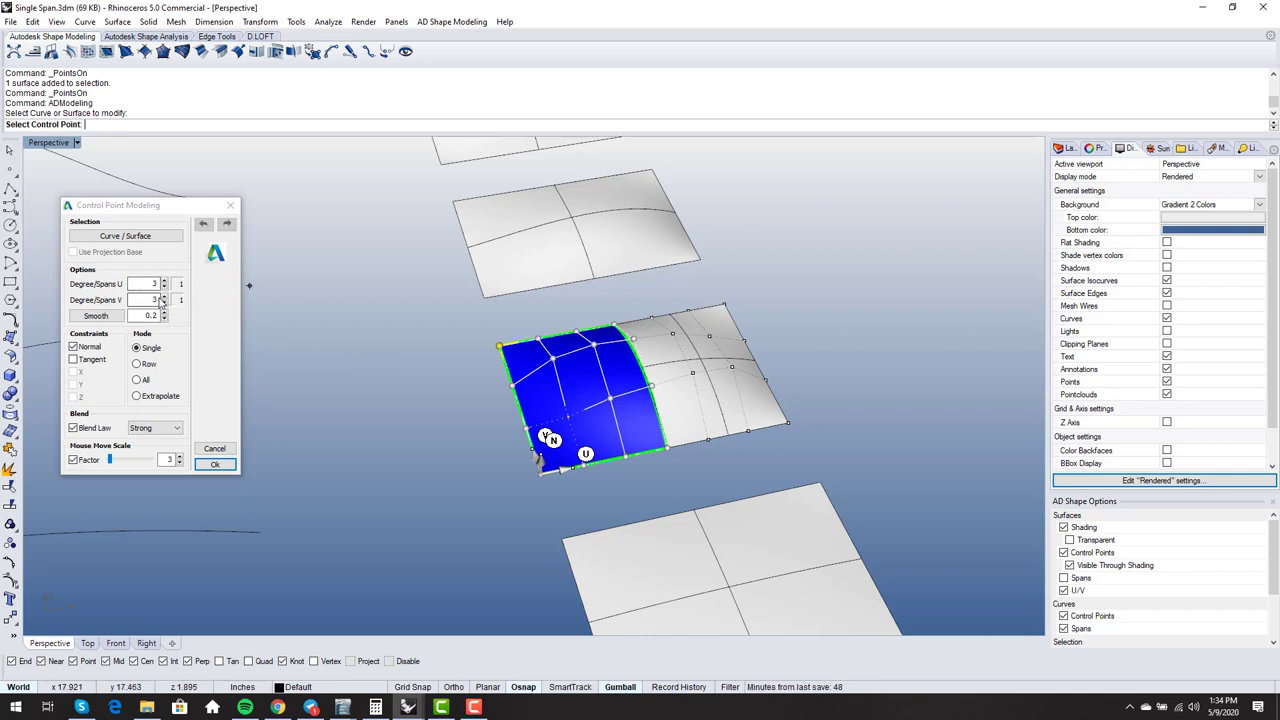
{"action": "left_click", "coordinate": [165, 298]}
{"action": "left_click", "coordinate": [165, 298]}
{"action": "scroll", "coordinate": [625, 420], "scroll_direction": "up", "scroll_amount": 5}
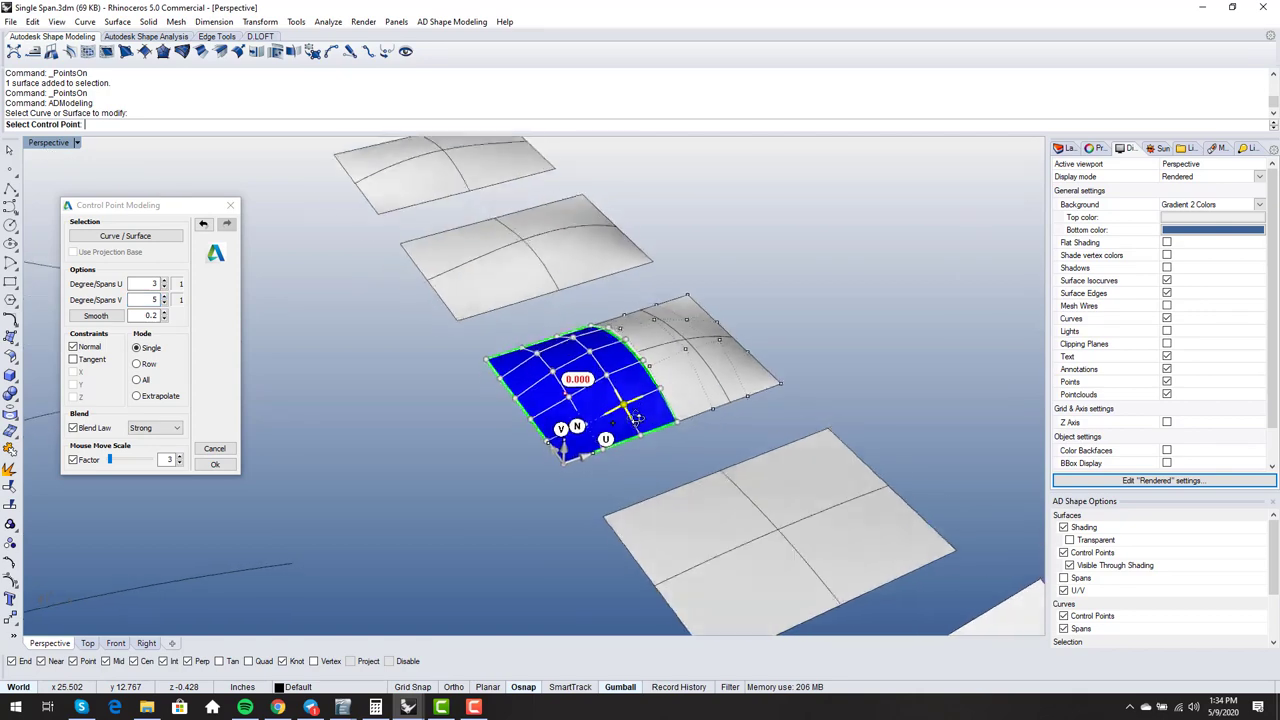
{"action": "right_click_drag", "start_coordinate": [632, 418], "coordinate": [405, 440]}
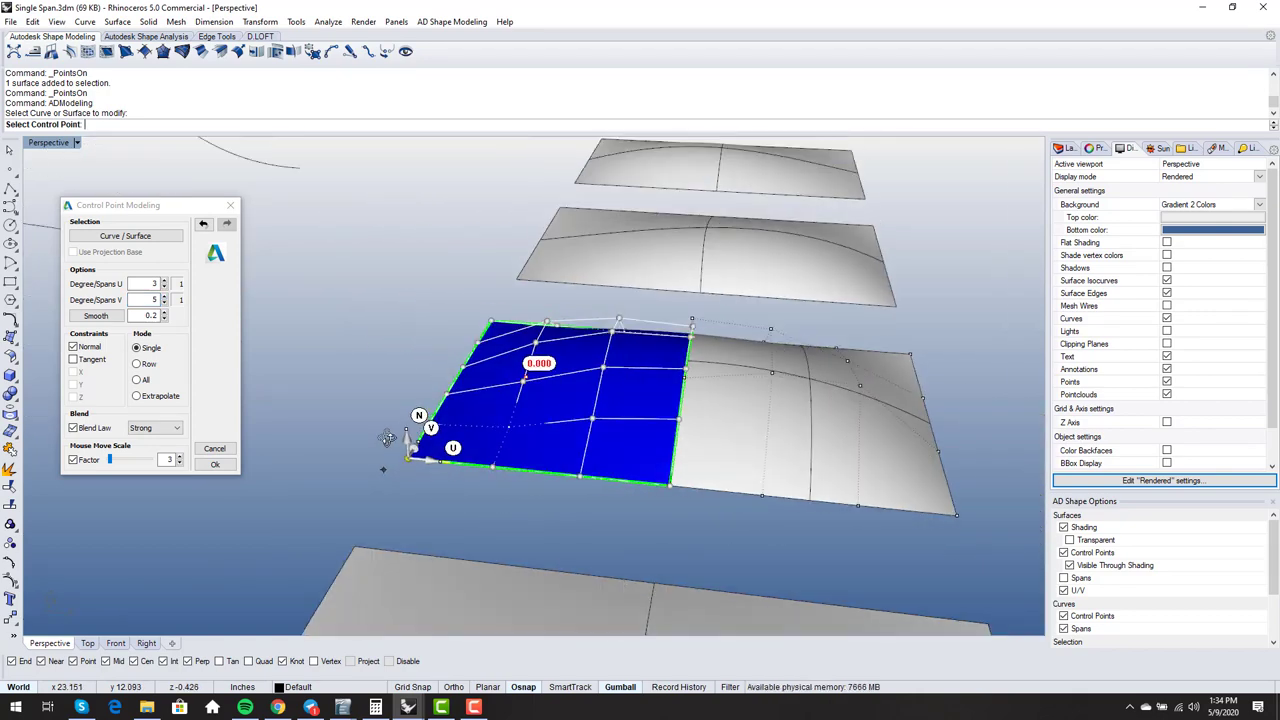
{"action": "left_click", "coordinate": [216, 467]}
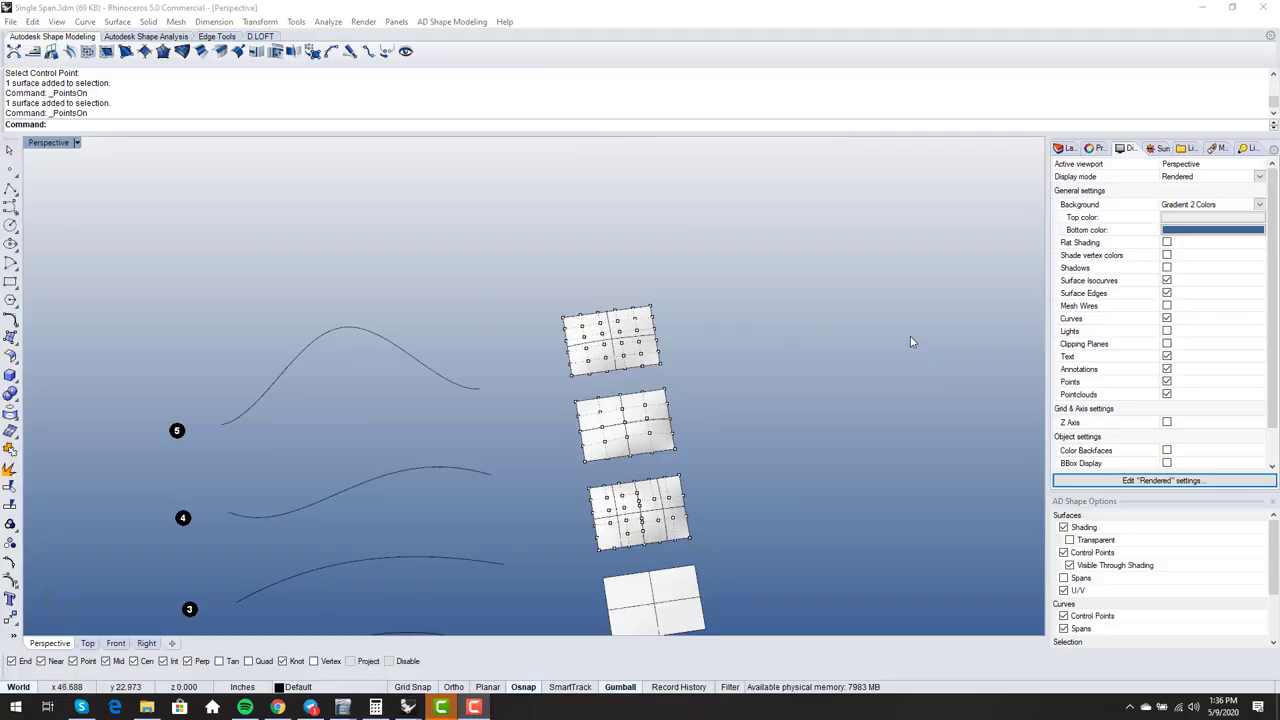
{"action": "scroll", "coordinate": [605, 389], "scroll_direction": "up", "scroll_amount": 5}
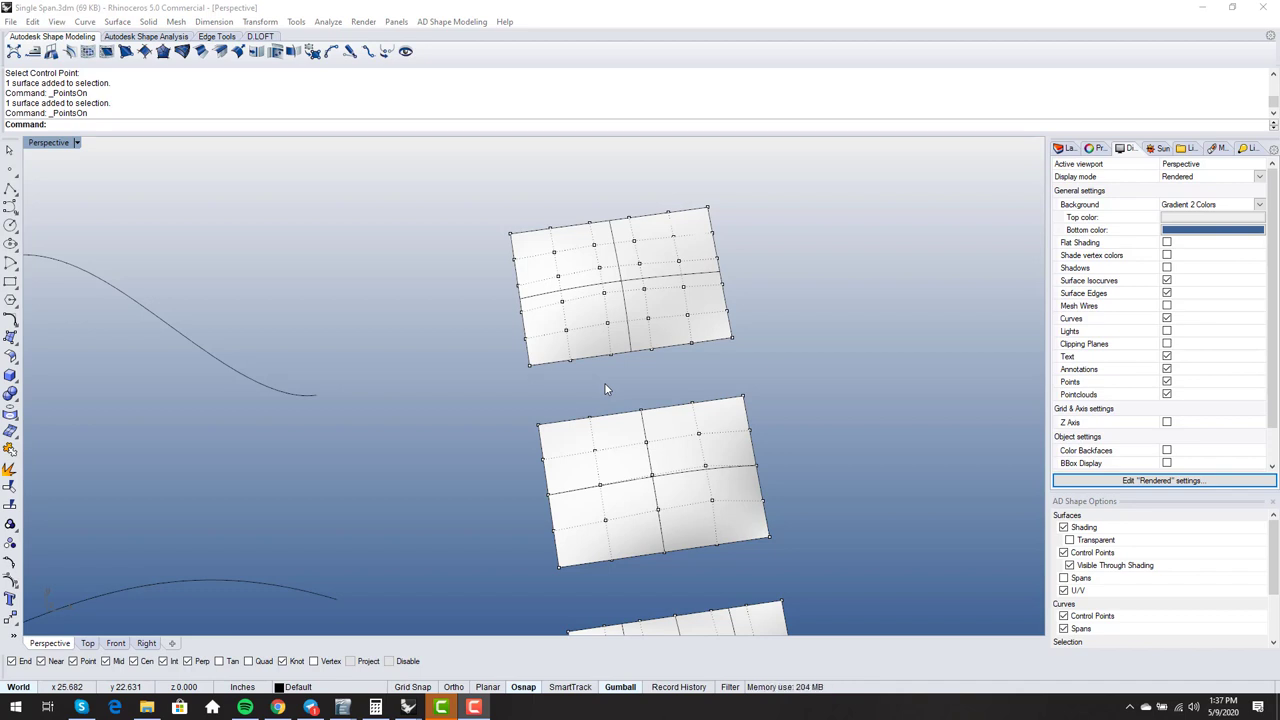
{"action": "right_click_drag", "start_coordinate": [606, 390], "coordinate": [625, 393]}
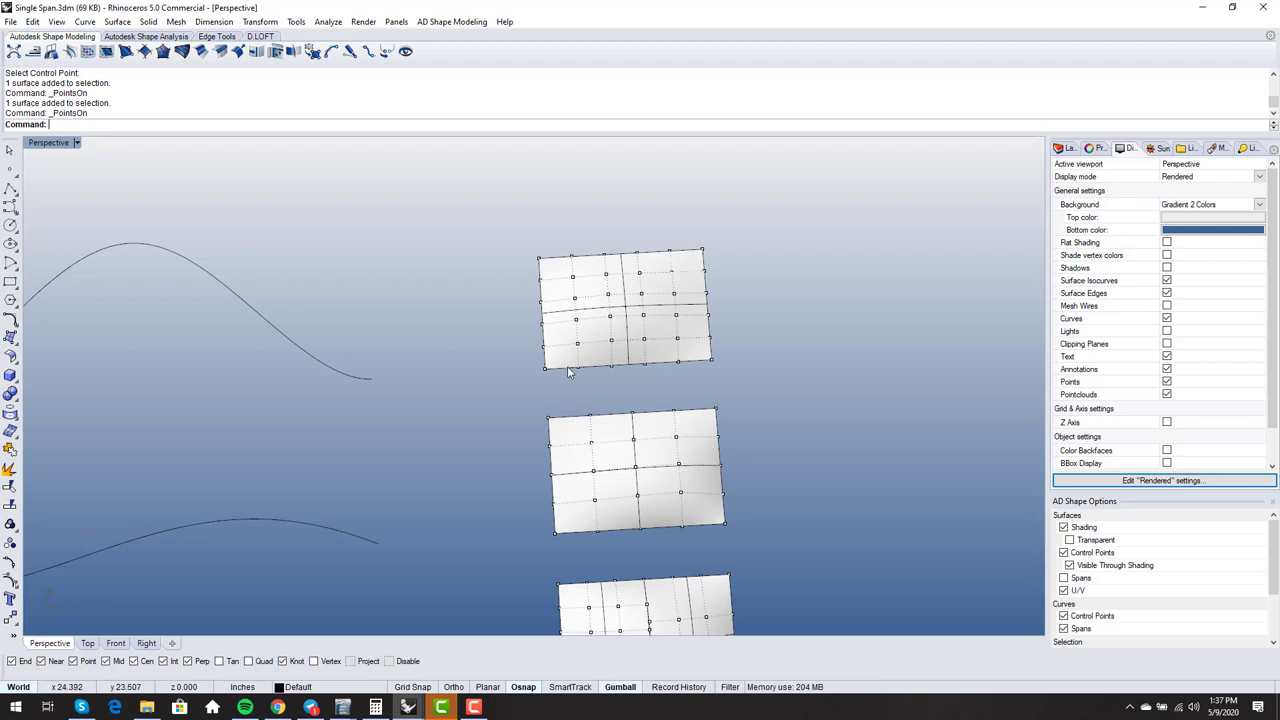
{"action": "scroll", "coordinate": [570, 372], "scroll_direction": "down", "scroll_amount": 5}
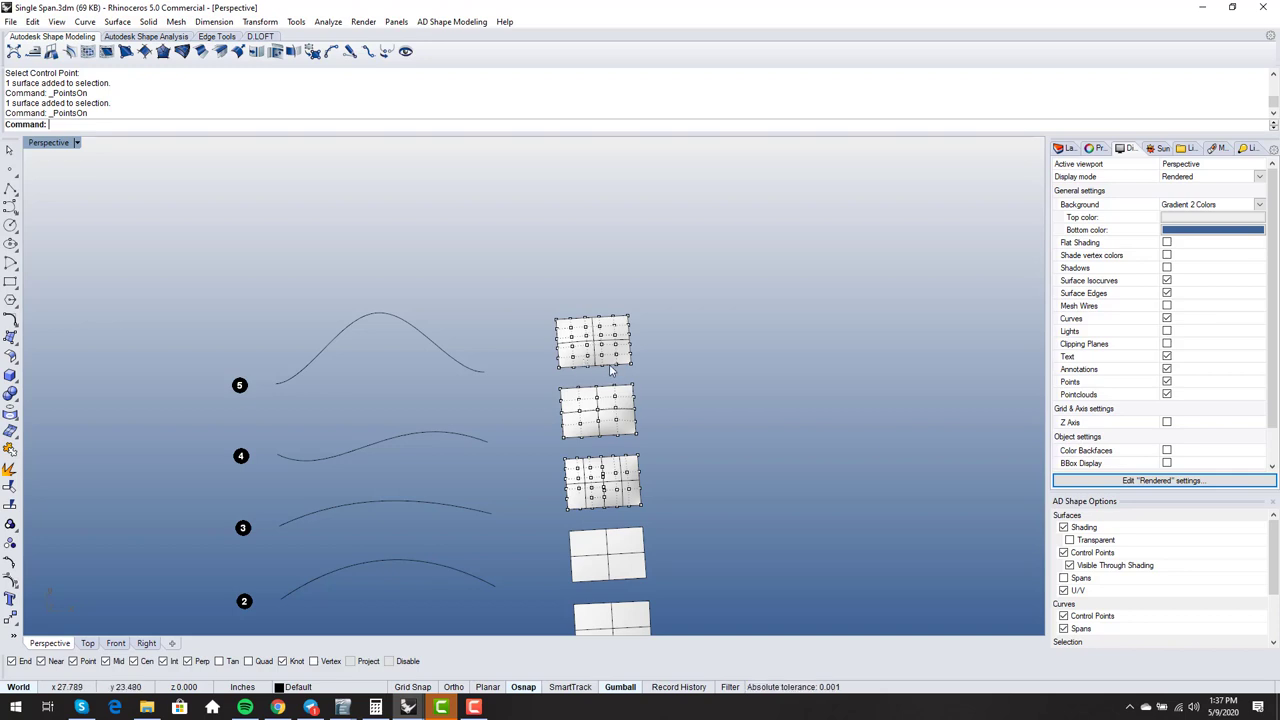
{"action": "scroll", "coordinate": [611, 370], "scroll_direction": "up", "scroll_amount": 4}
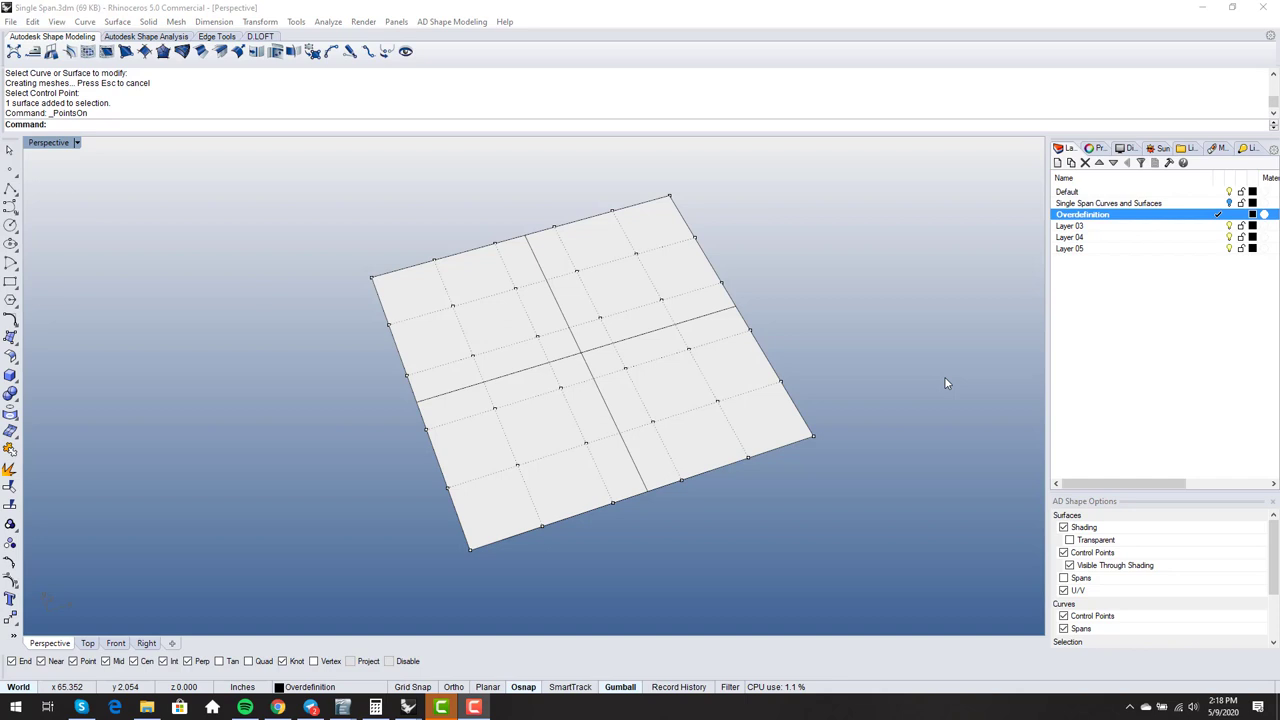
Step: Toggle the viewport's surface isocurves off and back on to distinguish them from the flat surface's control point grid
{"action": "right_click_drag", "start_coordinate": [661, 507], "coordinate": [678, 388]}
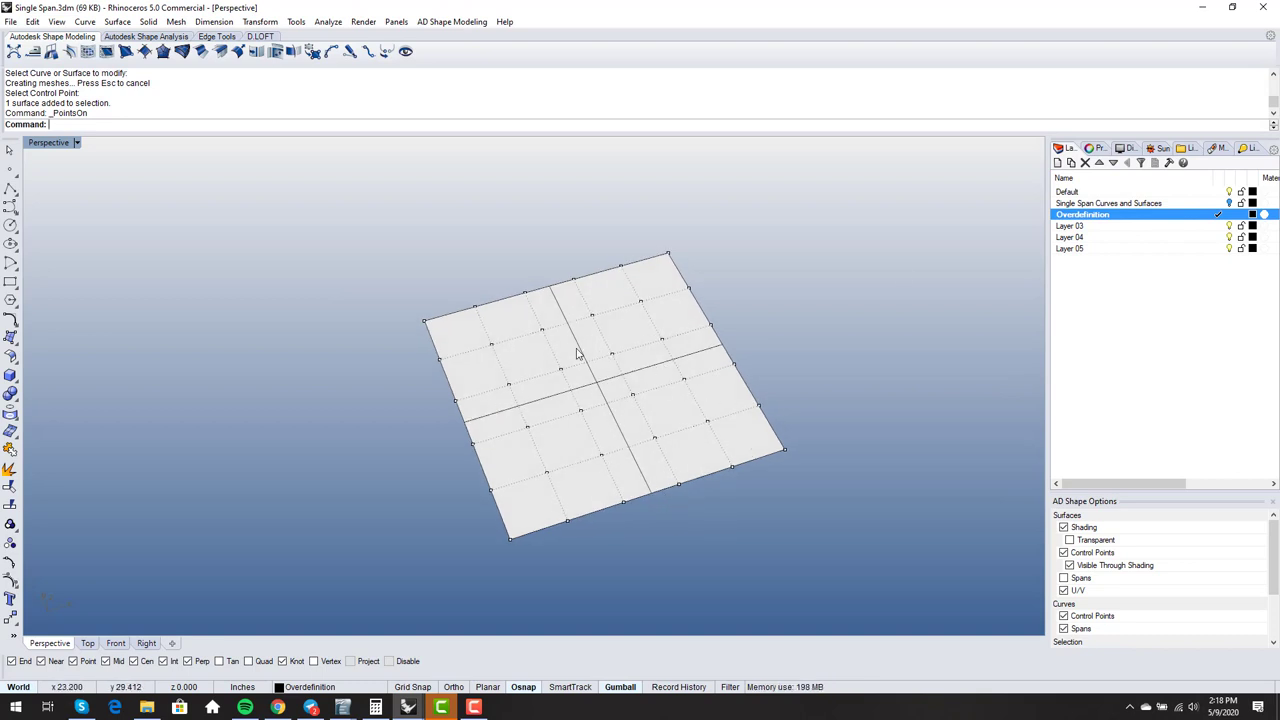
{"action": "left_click", "coordinate": [1126, 149]}
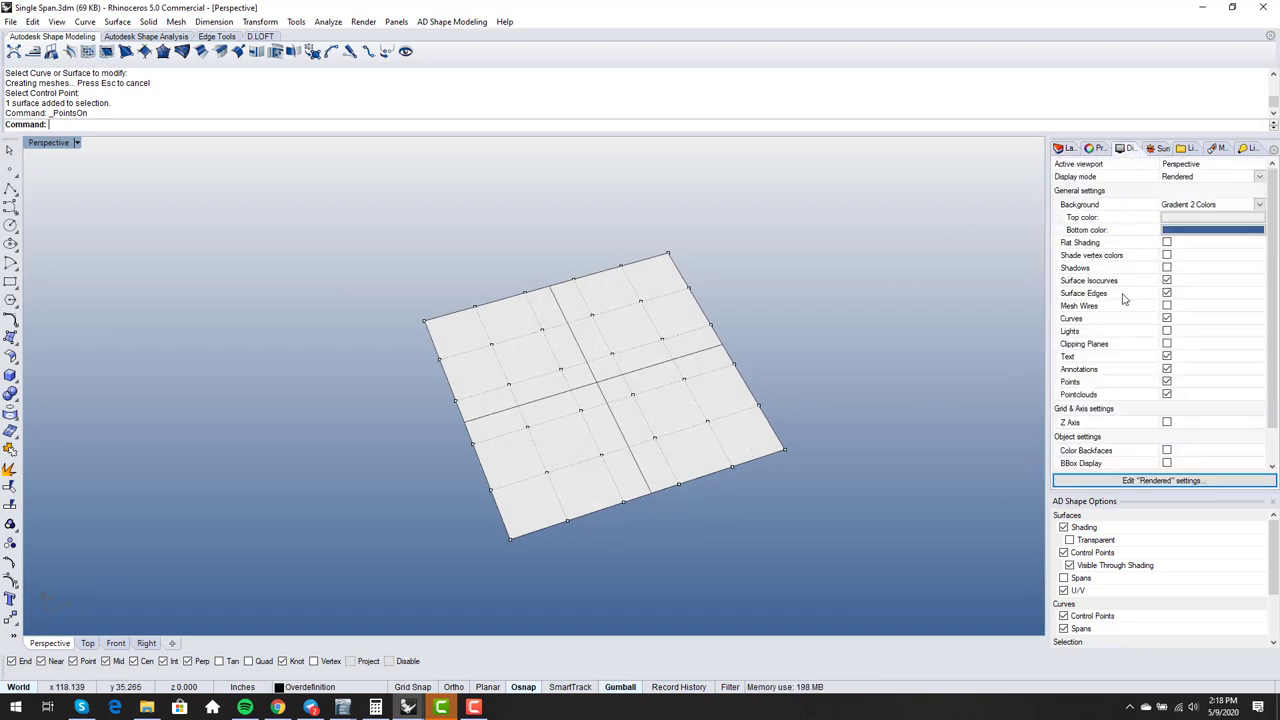
{"action": "left_click", "coordinate": [1166, 281]}
{"action": "left_click", "coordinate": [1166, 281]}
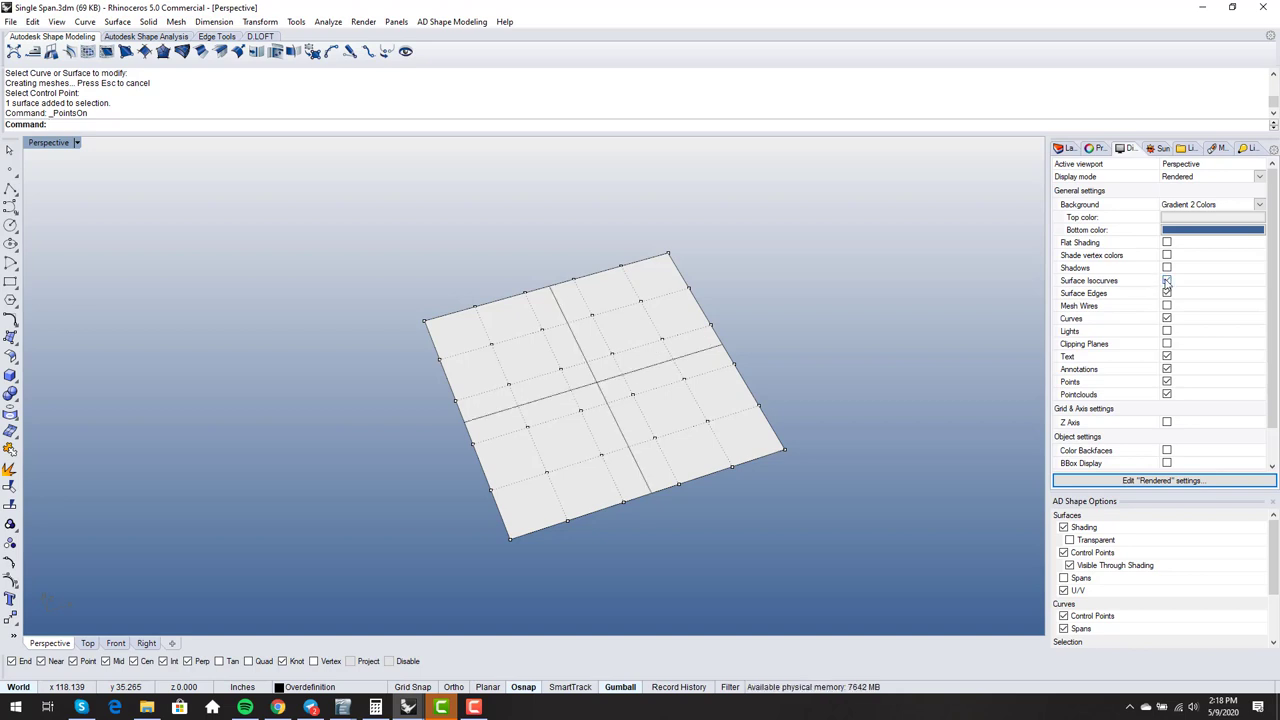
{"action": "left_click", "coordinate": [1166, 281]}
{"action": "left_click", "coordinate": [1166, 281]}
{"action": "left_click", "coordinate": [1074, 150]}
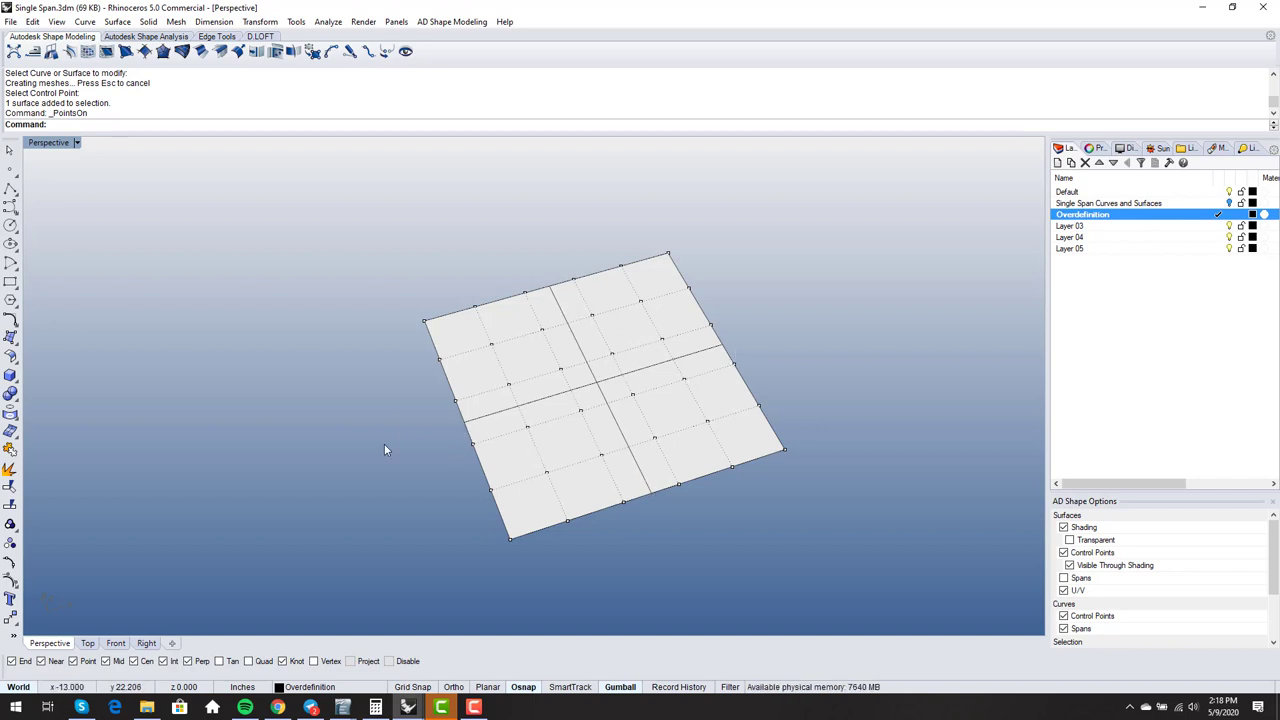
Step: Start Rebuild on the flat surface and set its degree to 5 in both U and V
{"action": "scroll", "coordinate": [394, 433], "scroll_direction": "down", "scroll_amount": 2}
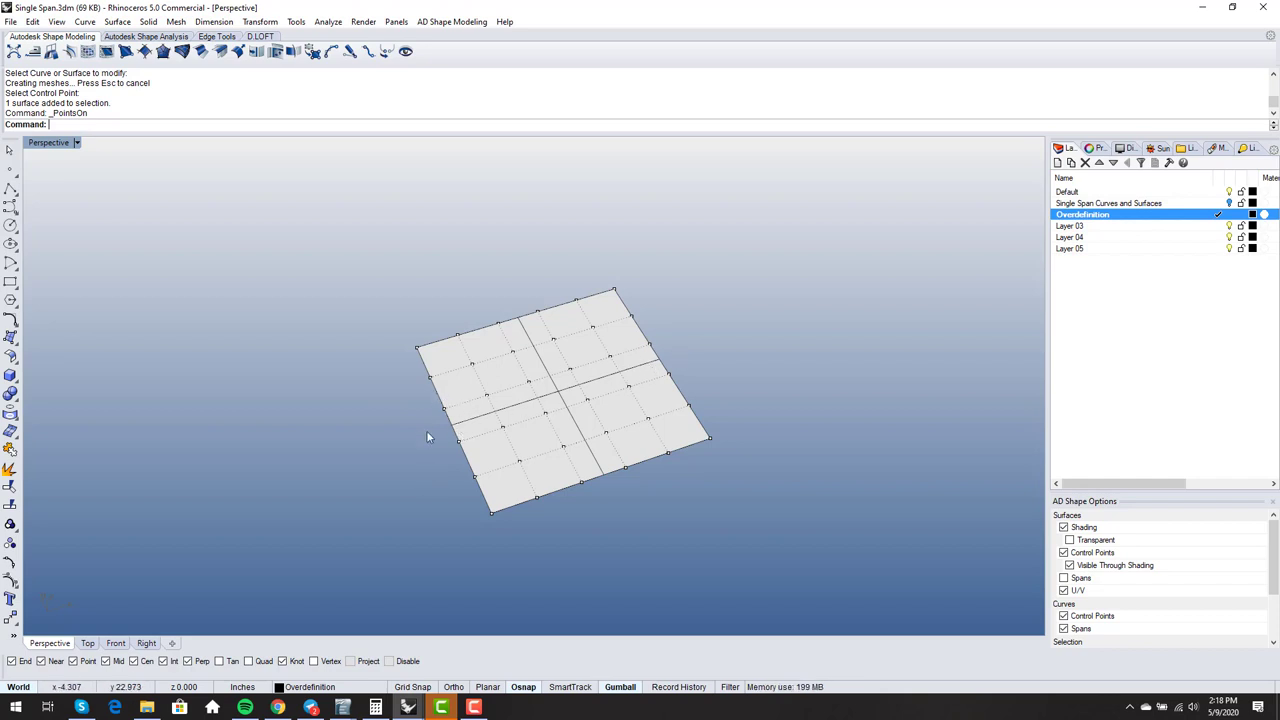
{"action": "right_click_drag", "start_coordinate": [450, 479], "coordinate": [455, 466]}
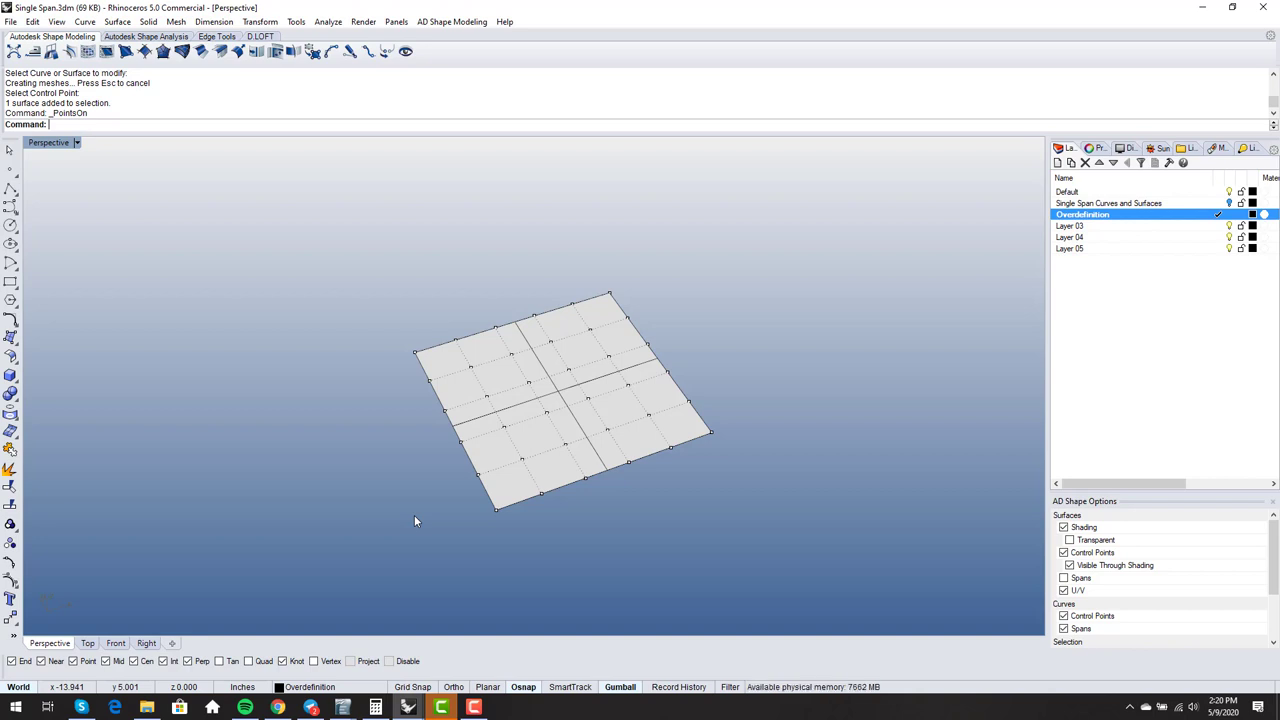
{"action": "type", "text": "Rebuild"}
{"action": "key", "text": "Return"}
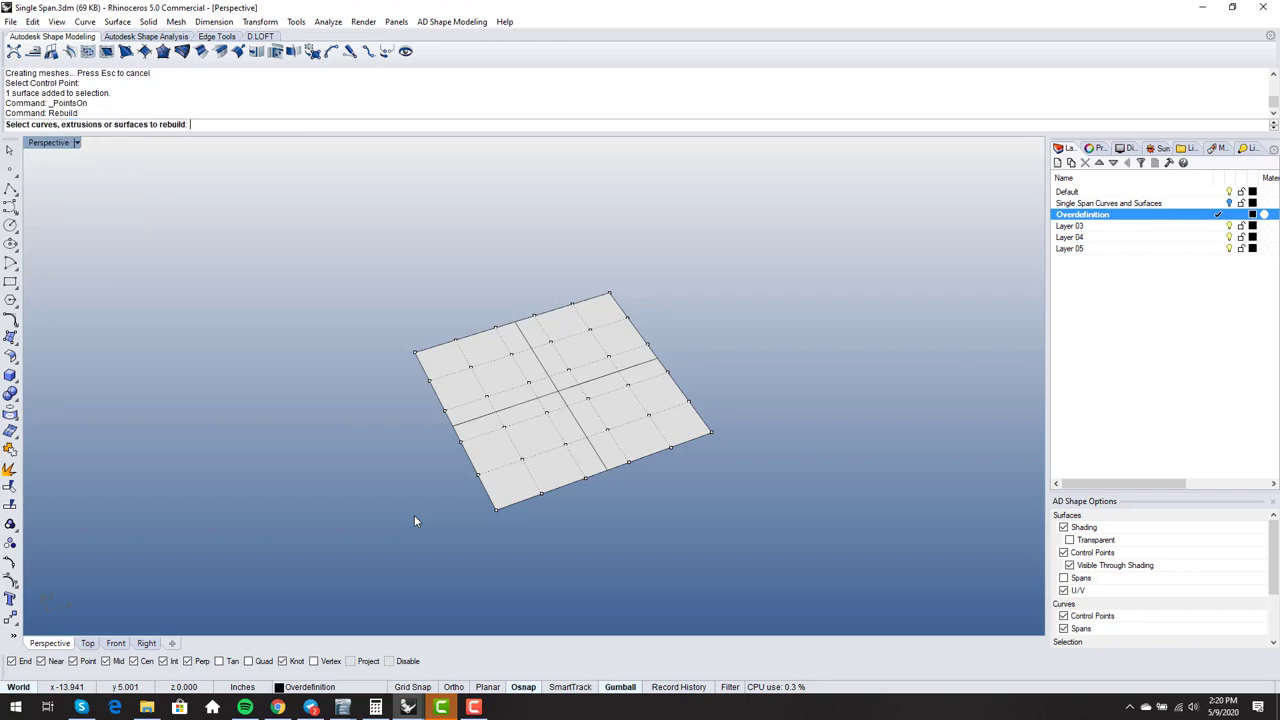
{"action": "left_click", "coordinate": [555, 415]}
{"action": "key", "text": "Return"}
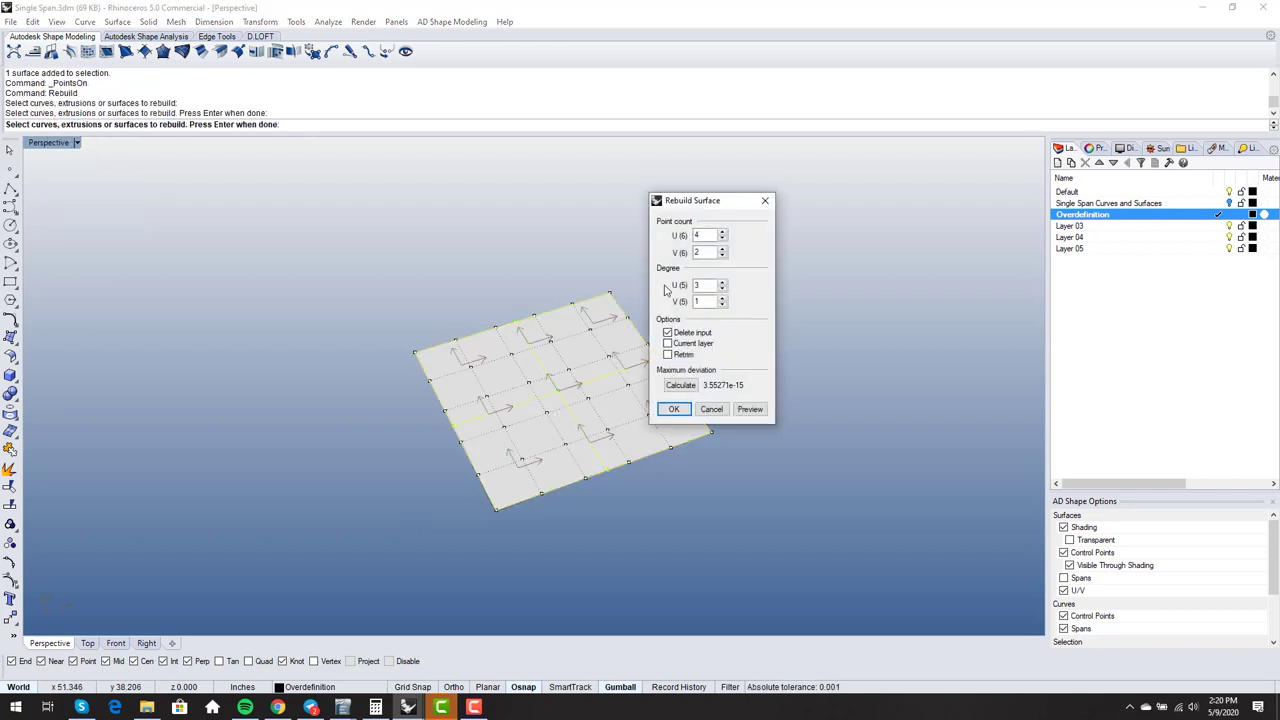
{"action": "double_click", "coordinate": [705, 301]}
{"action": "type", "text": "5"}
{"action": "double_click", "coordinate": [709, 285]}
{"action": "type", "text": "5"}
Step: Set the rebuild point count to 50 in both U and V and apply it to the flat surface
{"action": "double_click", "coordinate": [704, 235]}
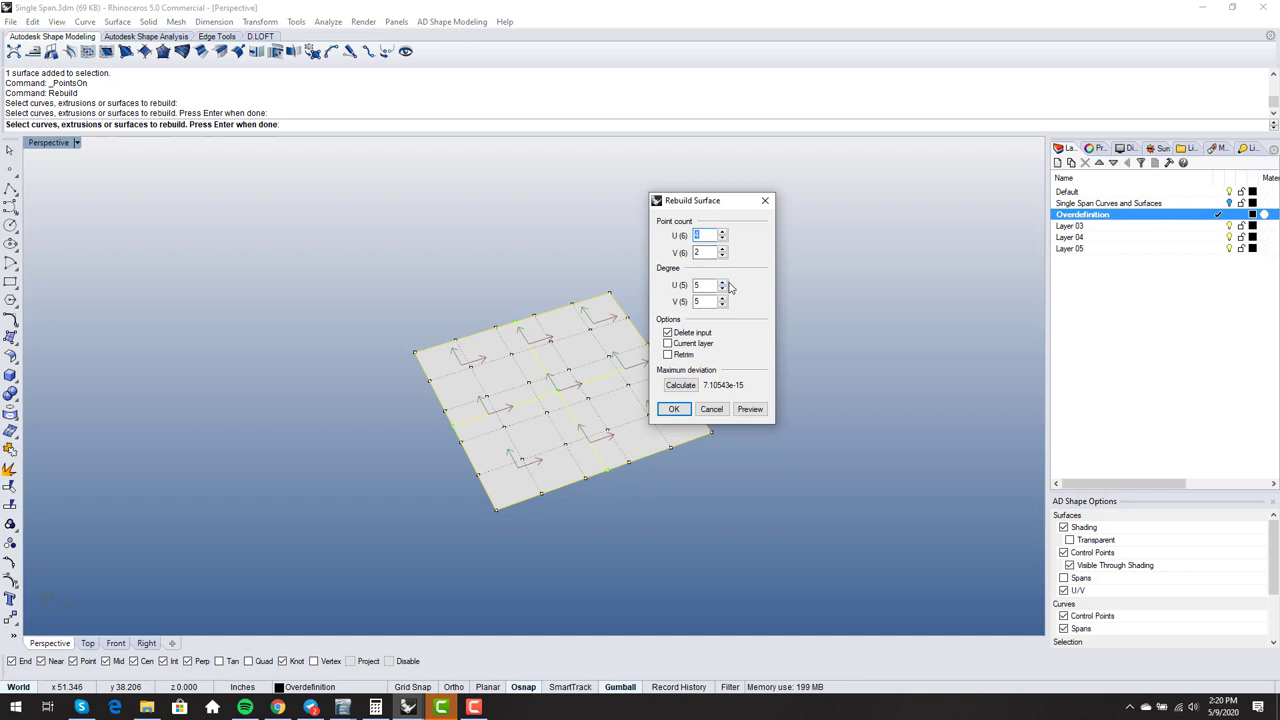
{"action": "type", "text": "502"}
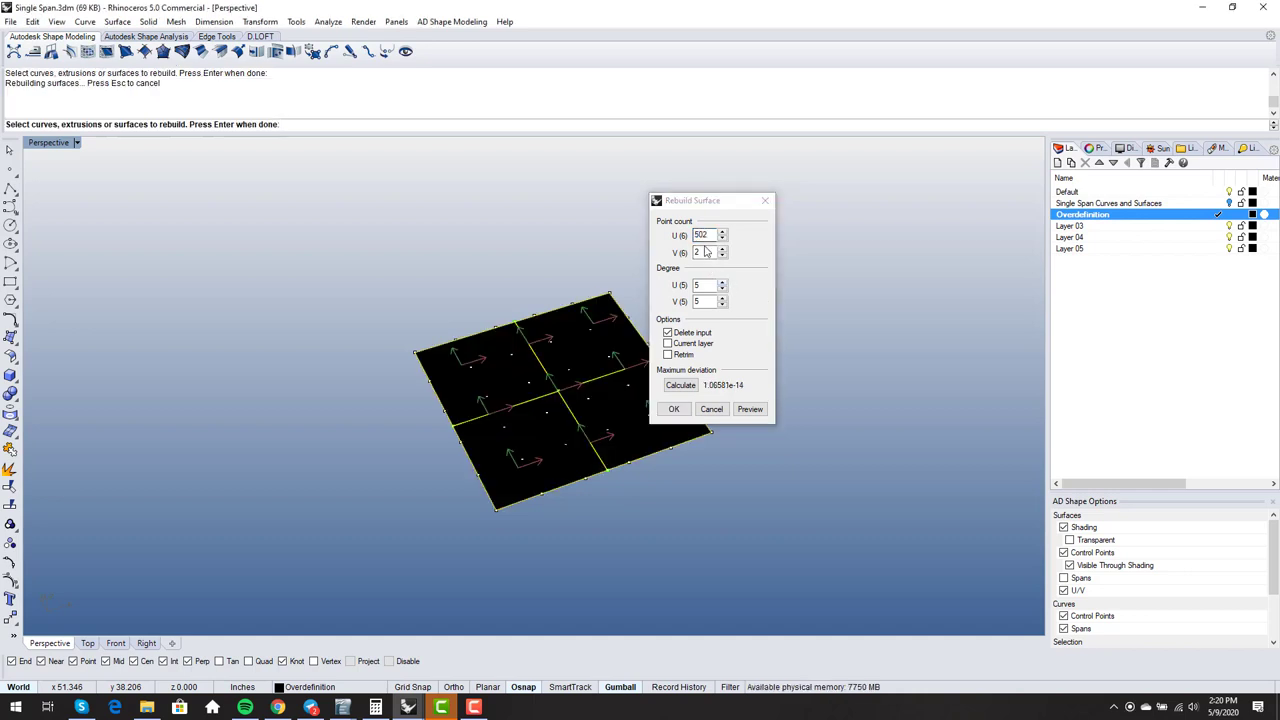
{"action": "left_click", "coordinate": [705, 234]}
{"action": "double_click", "coordinate": [707, 251]}
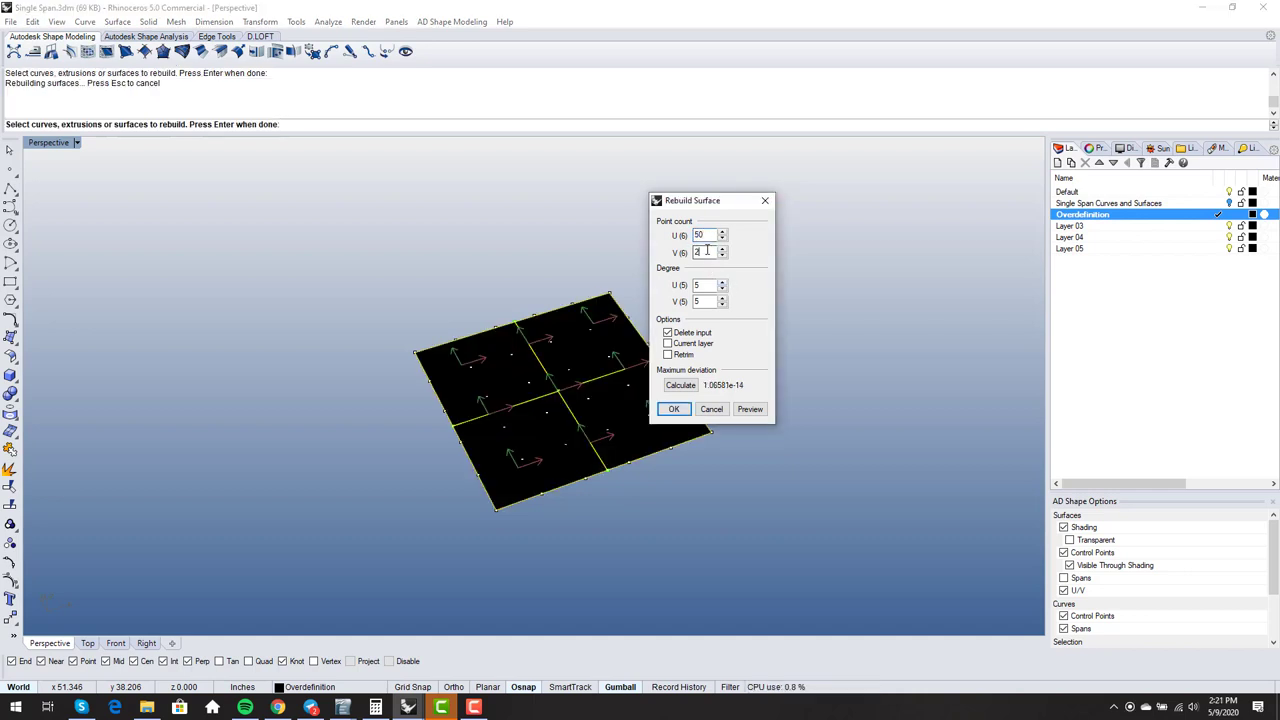
{"action": "type", "text": "50"}
{"action": "left_click", "coordinate": [674, 409]}
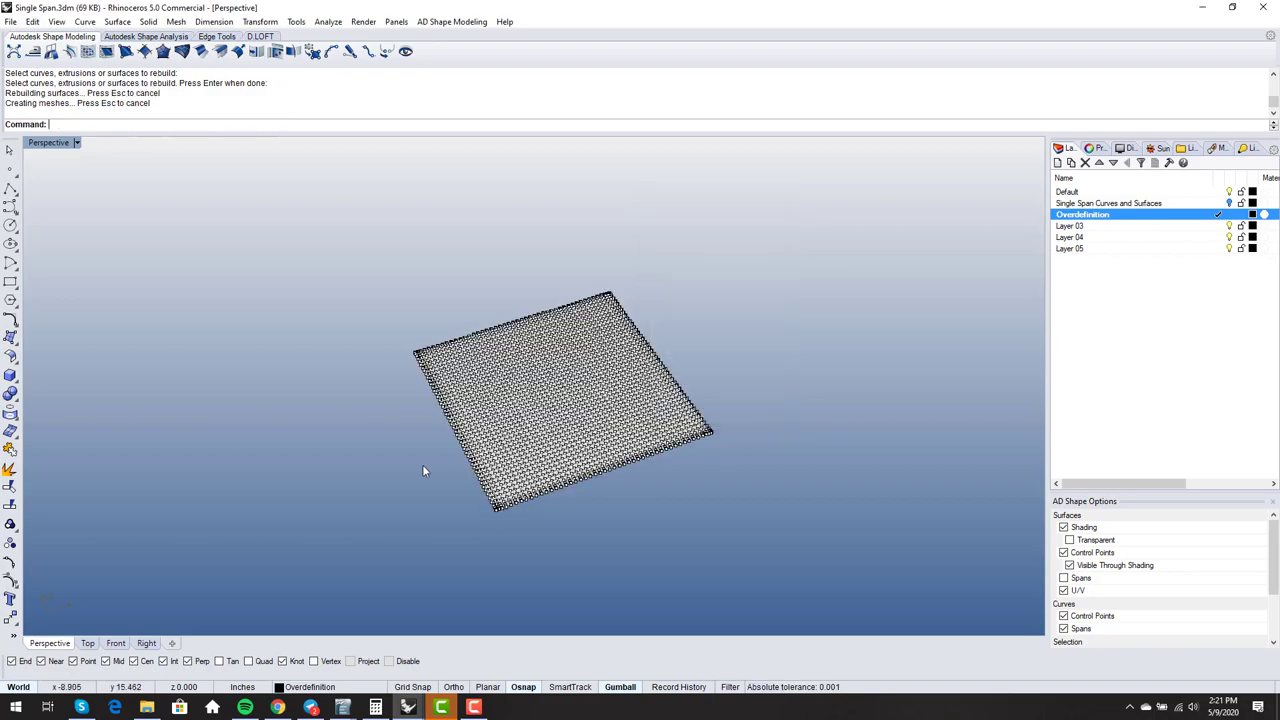
Step: Try pulling a single interior control point near the front of the rebuilt surface straight upward
{"action": "scroll", "coordinate": [466, 505], "scroll_direction": "up", "scroll_amount": 5}
{"action": "scroll", "coordinate": [494, 466], "scroll_direction": "down", "scroll_amount": 4}
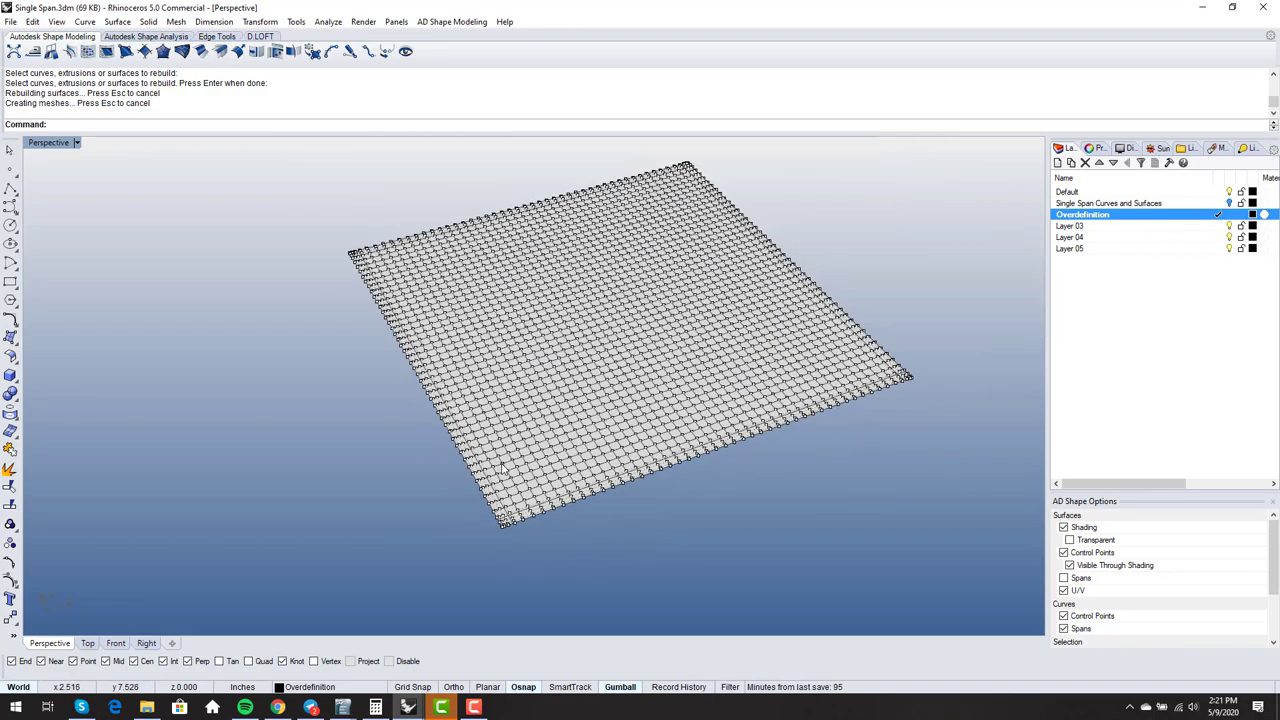
{"action": "right_click_drag", "start_coordinate": [550, 478], "coordinate": [586, 428]}
{"action": "scroll", "coordinate": [631, 423], "scroll_direction": "up", "scroll_amount": 5}
{"action": "scroll", "coordinate": [600, 429], "scroll_direction": "down", "scroll_amount": 4}
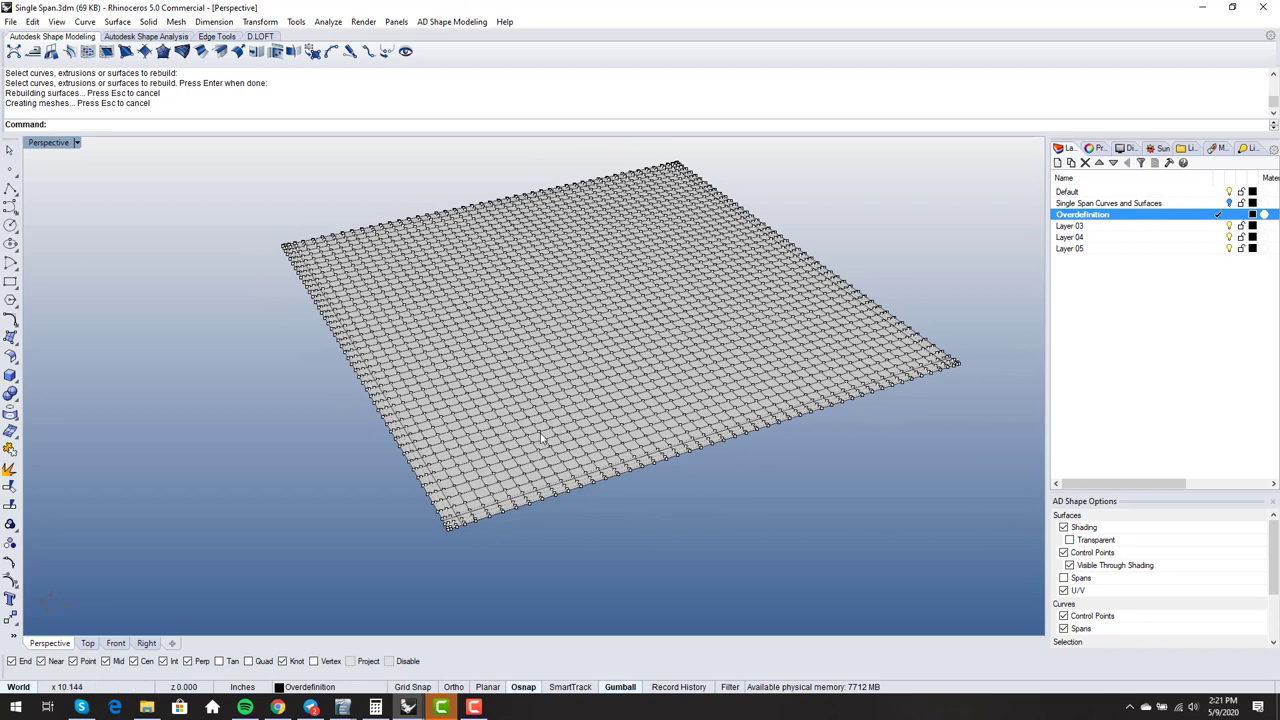
{"action": "right_click_drag", "start_coordinate": [537, 414], "coordinate": [553, 447]}
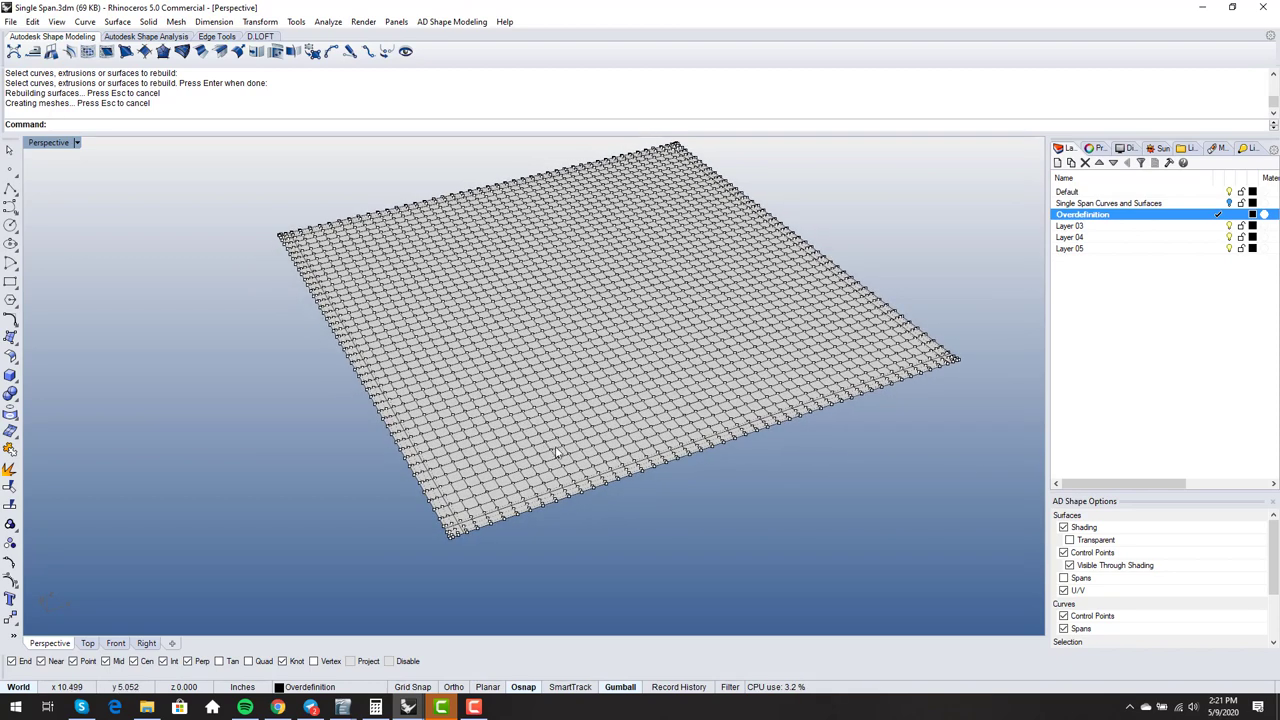
{"action": "left_click", "coordinate": [545, 387]}
{"action": "right_click_drag", "start_coordinate": [545, 387], "coordinate": [533, 407]}
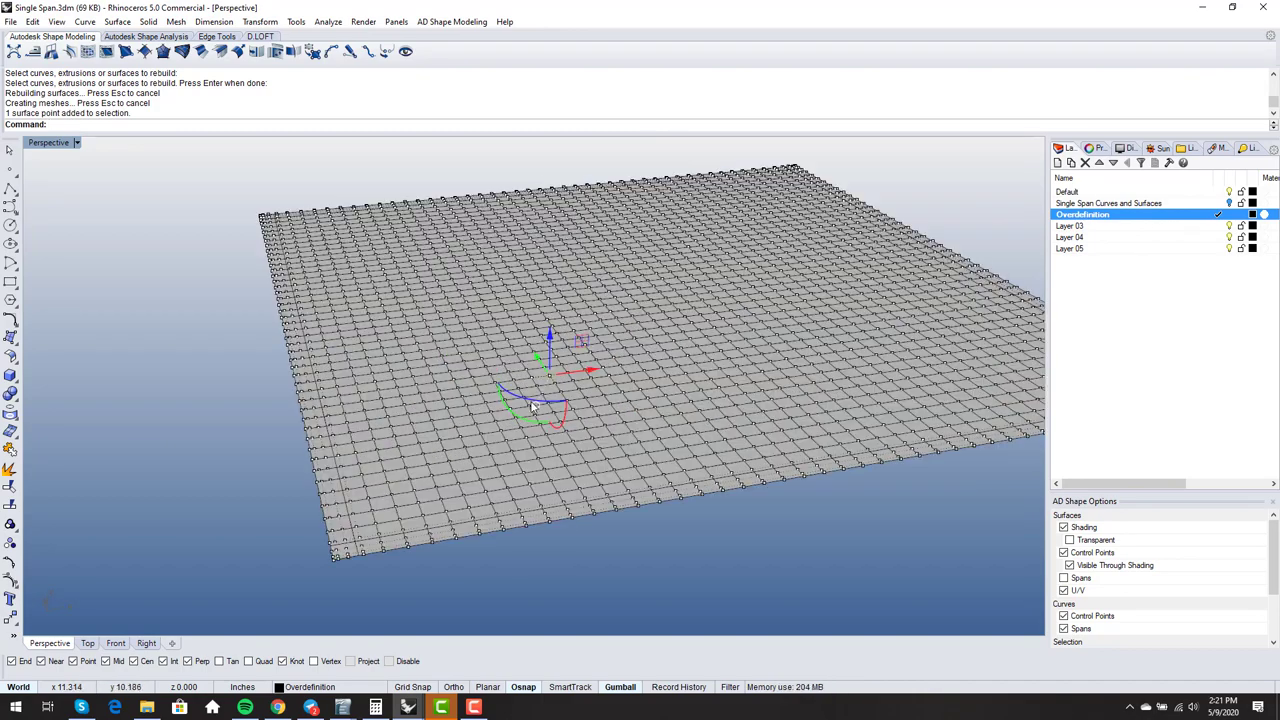
{"action": "scroll", "coordinate": [533, 407], "scroll_direction": "down", "scroll_amount": 3}
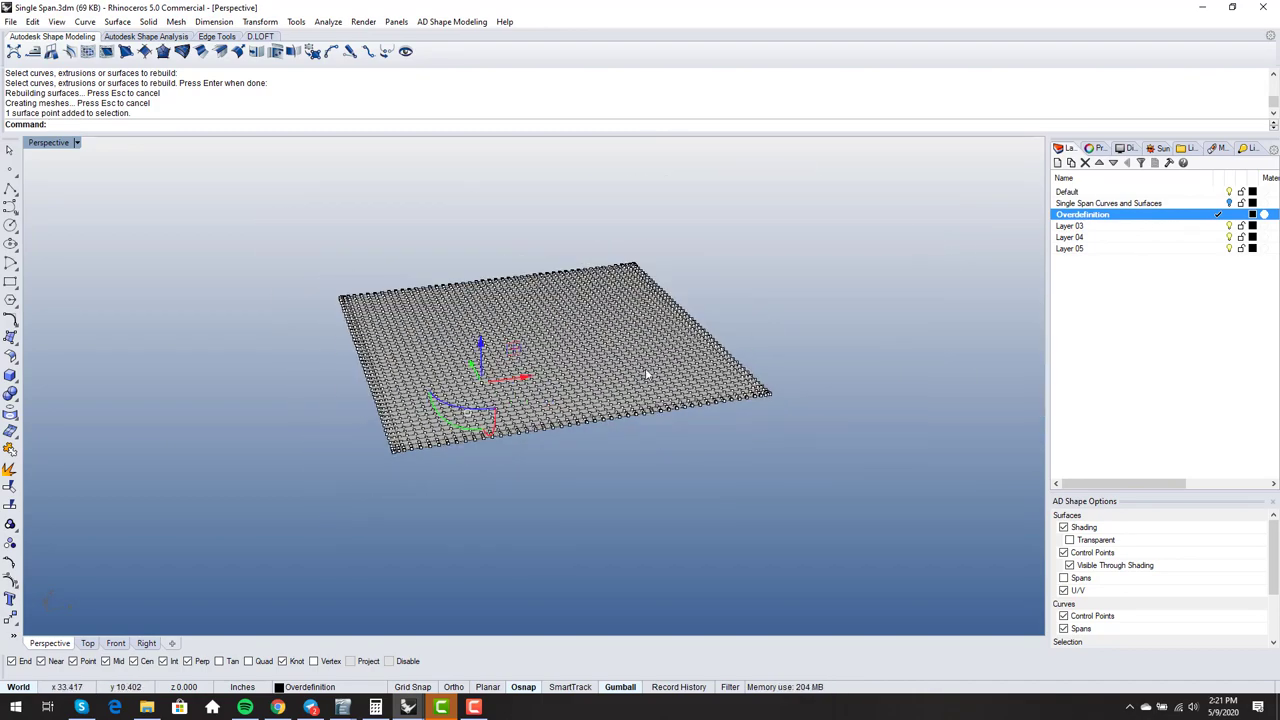
{"action": "scroll", "coordinate": [548, 338], "scroll_direction": "up", "scroll_amount": 4}
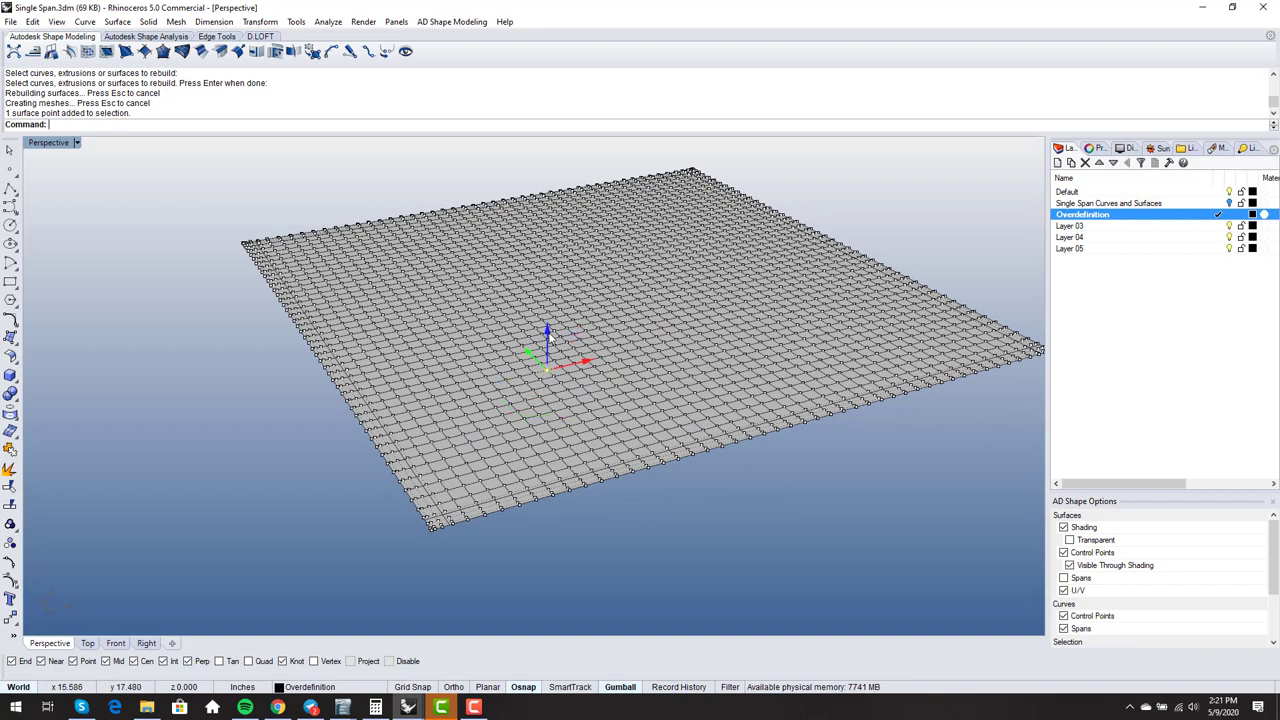
{"action": "left_click_drag", "start_coordinate": [548, 338], "coordinate": [548, 262]}
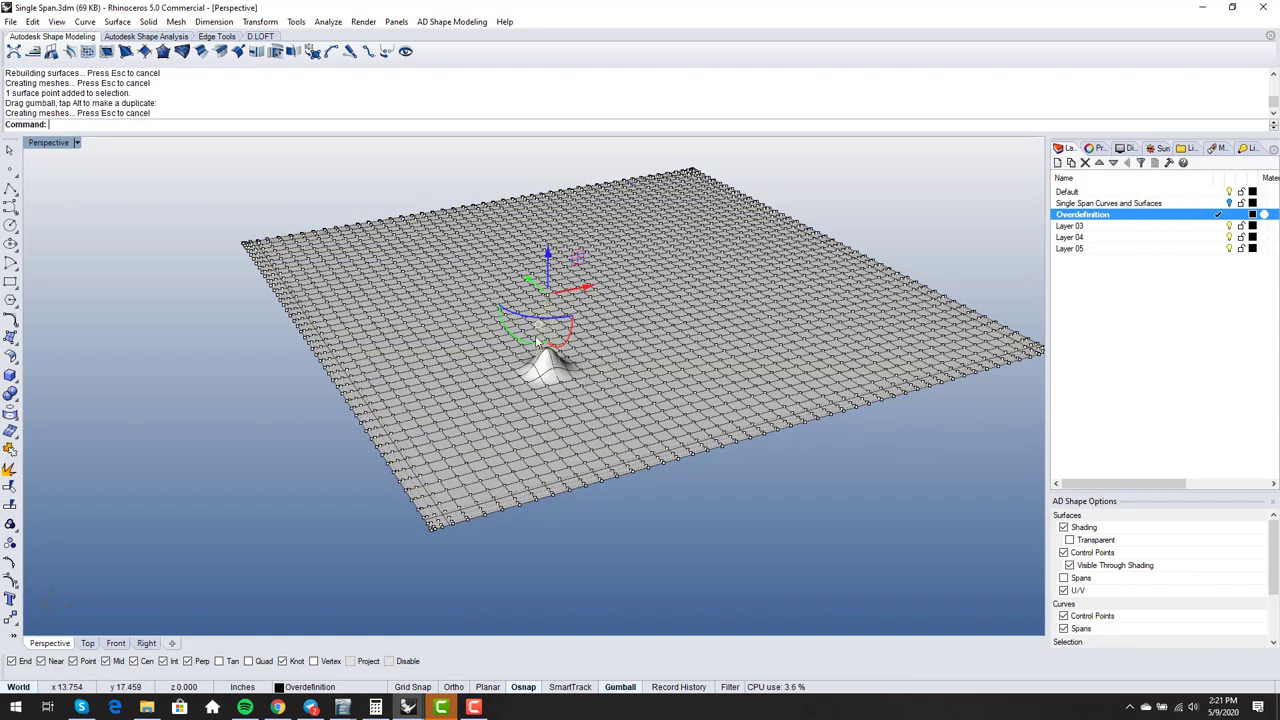
Step: Inspect the local bump from the pulled control point and undo the point move
{"action": "scroll", "coordinate": [556, 398], "scroll_direction": "down", "scroll_amount": 2}
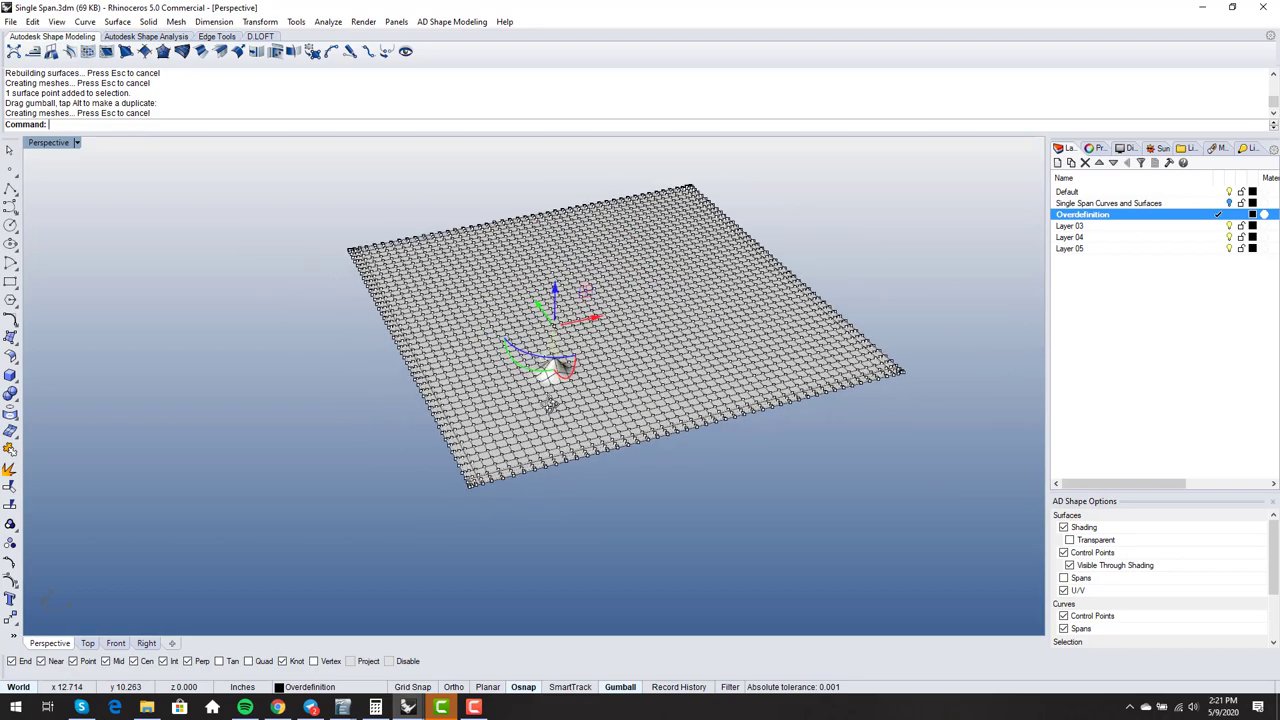
{"action": "right_click_drag", "start_coordinate": [551, 404], "coordinate": [523, 443]}
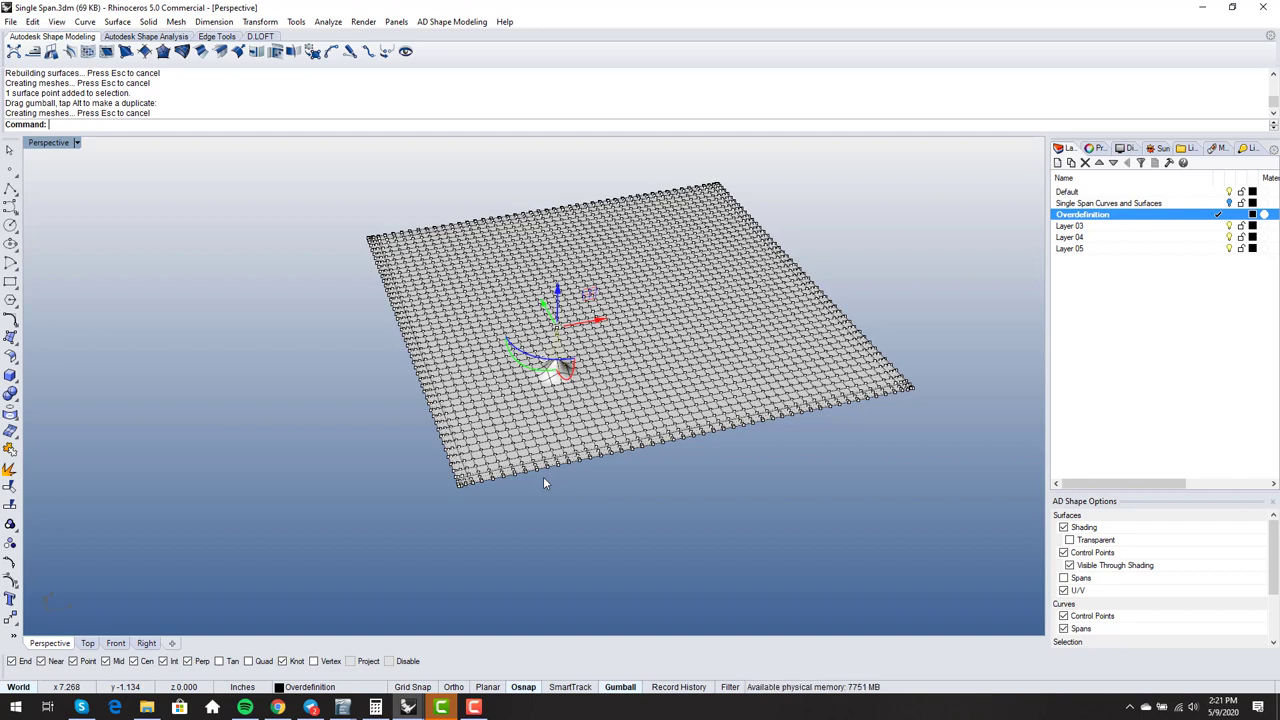
{"action": "key", "text": "ctrl+z"}
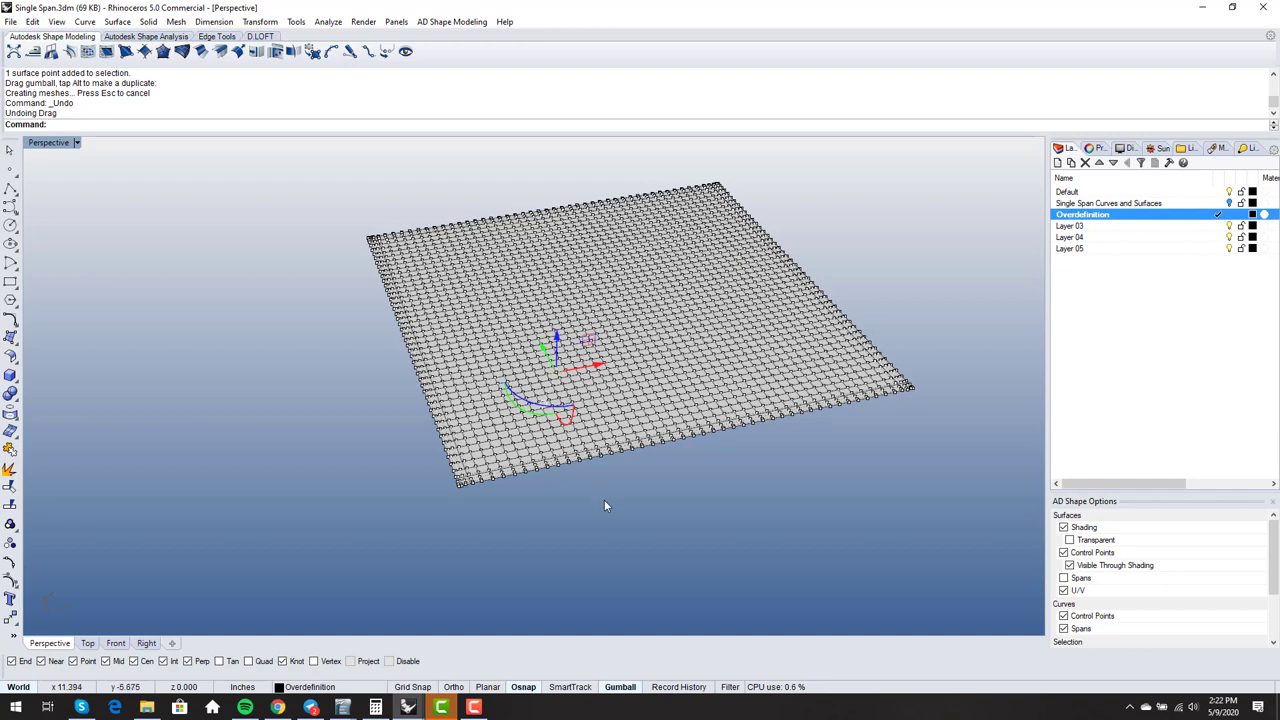
Step: Examine how the control points are spaced at the front corner compared with the interior of the rebuilt surface
{"action": "key", "text": "Escape"}
{"action": "right_click_drag", "start_coordinate": [550, 515], "coordinate": [586, 526]}
{"action": "scroll", "coordinate": [499, 502], "scroll_direction": "up", "scroll_amount": 5}
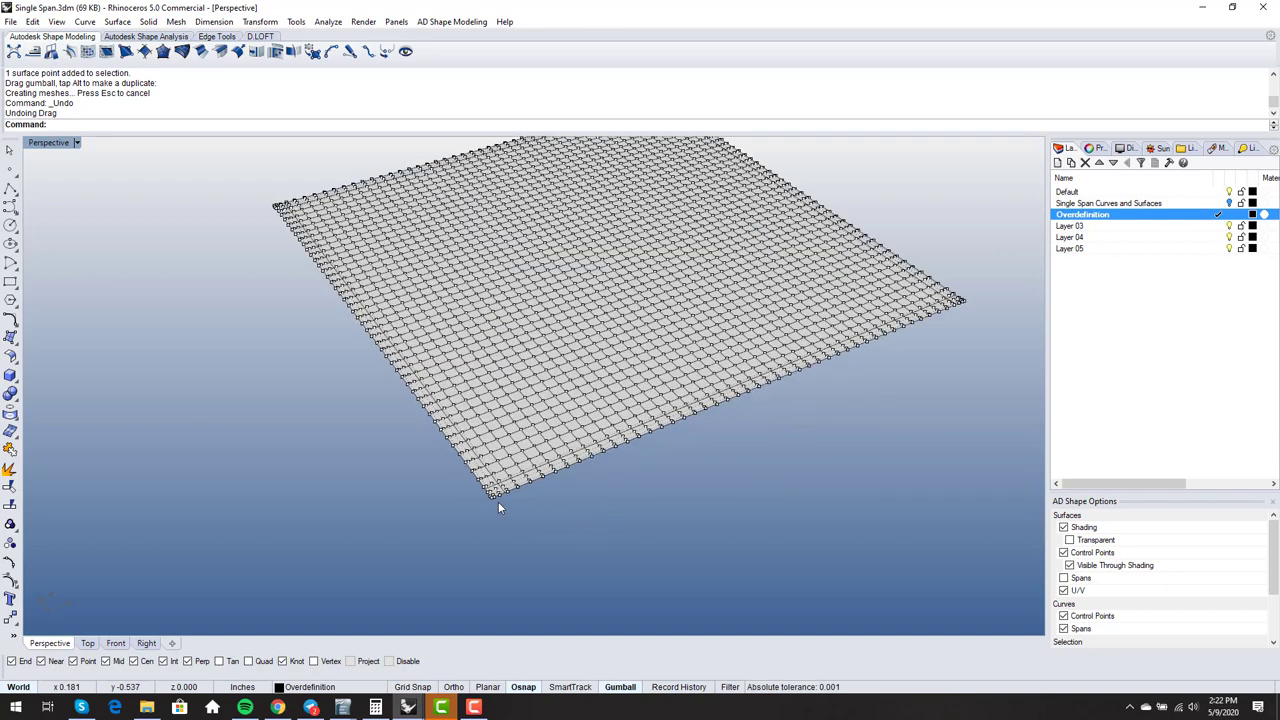
{"action": "right_click_drag", "start_coordinate": [495, 503], "coordinate": [510, 498]}
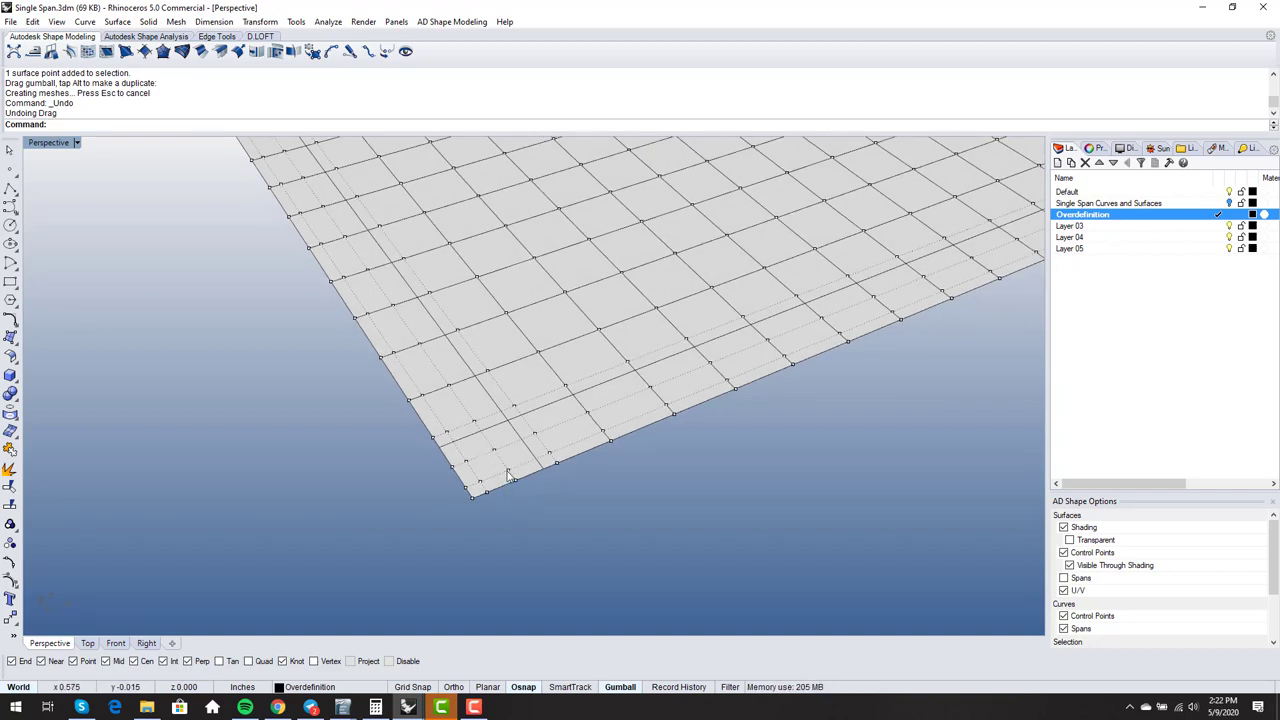
{"action": "scroll", "coordinate": [494, 455], "scroll_direction": "down", "scroll_amount": 1}
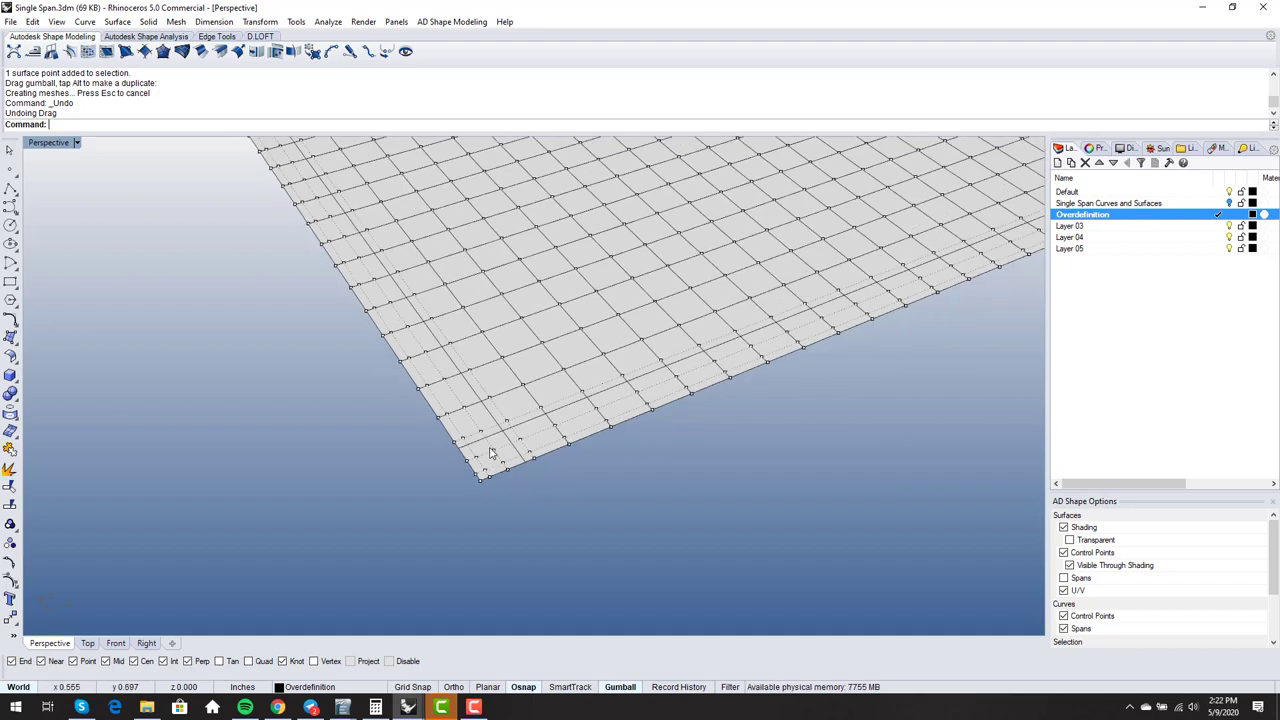
{"action": "scroll", "coordinate": [475, 470], "scroll_direction": "down", "scroll_amount": 1}
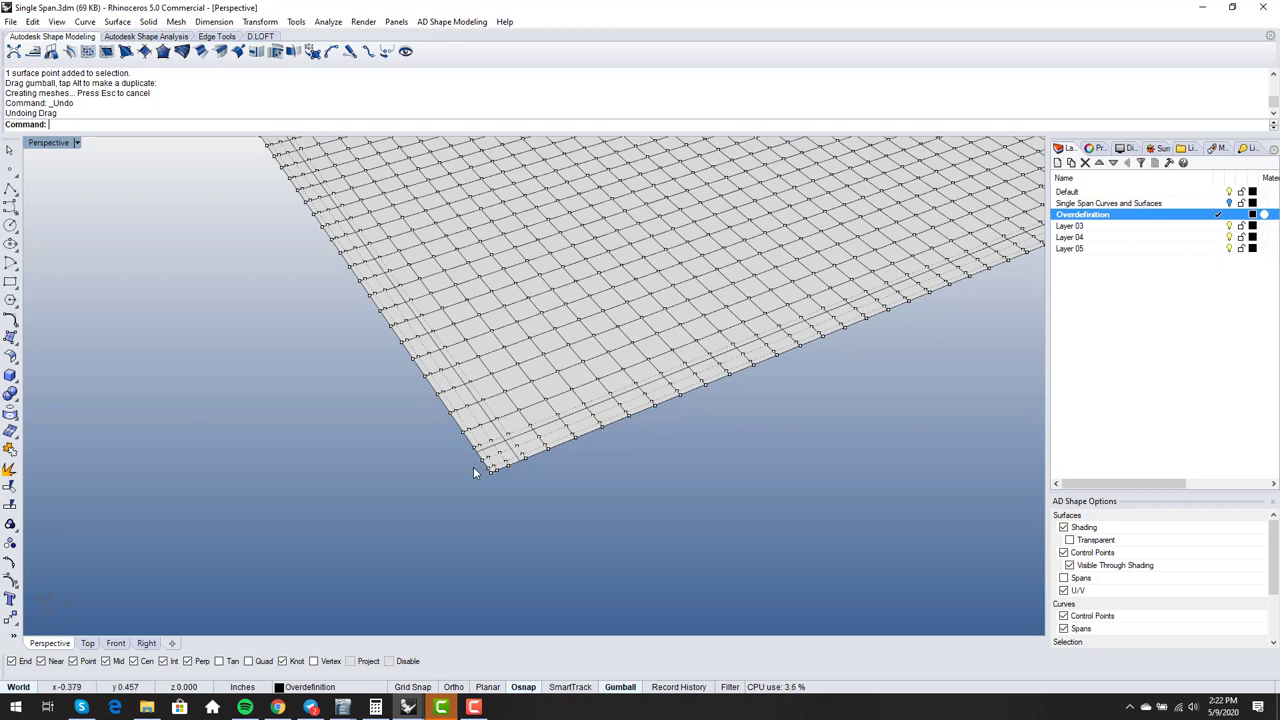
{"action": "scroll", "coordinate": [518, 475], "scroll_direction": "down", "scroll_amount": 2}
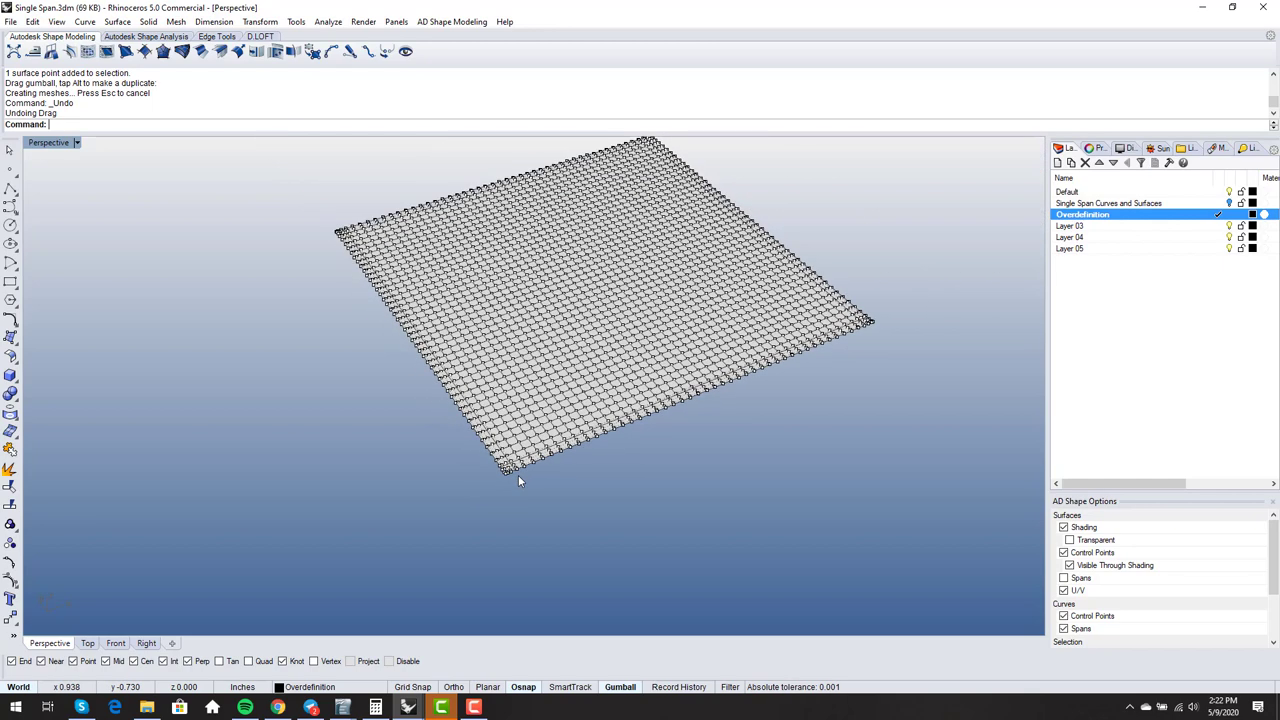
Step: Duplicate the surface's front edge with DupEdge and extrude the copy outward into a flat strip adjoining the surface
{"action": "type", "text": "DupEdge"}
{"action": "key", "text": "Return"}
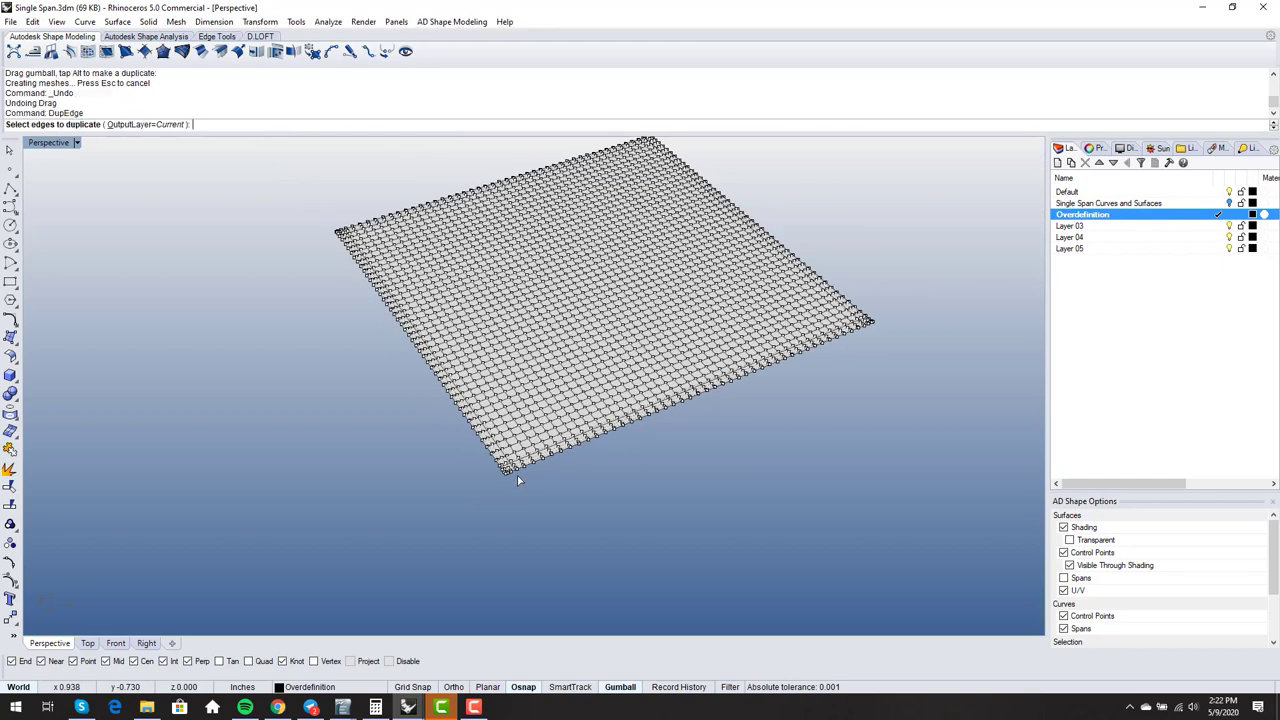
{"action": "left_click", "coordinate": [527, 468]}
{"action": "key", "text": "Return"}
{"action": "right_click_drag", "start_coordinate": [527, 468], "coordinate": [600, 488]}
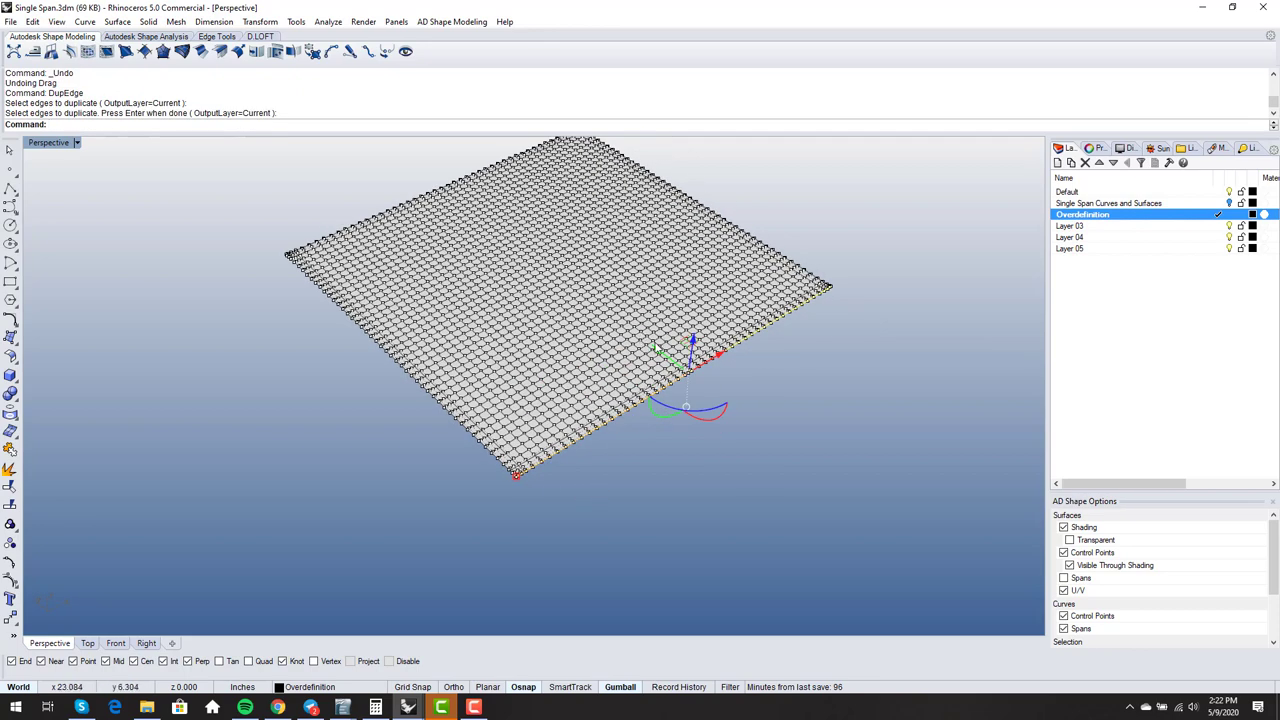
{"action": "left_click_drag", "start_coordinate": [660, 349], "coordinate": [594, 451]}
Step: Compare the strip's isocurves with the surface's control points along the shared edge, picking out individual points near the corner
{"action": "scroll", "coordinate": [594, 451], "scroll_direction": "up", "scroll_amount": 3}
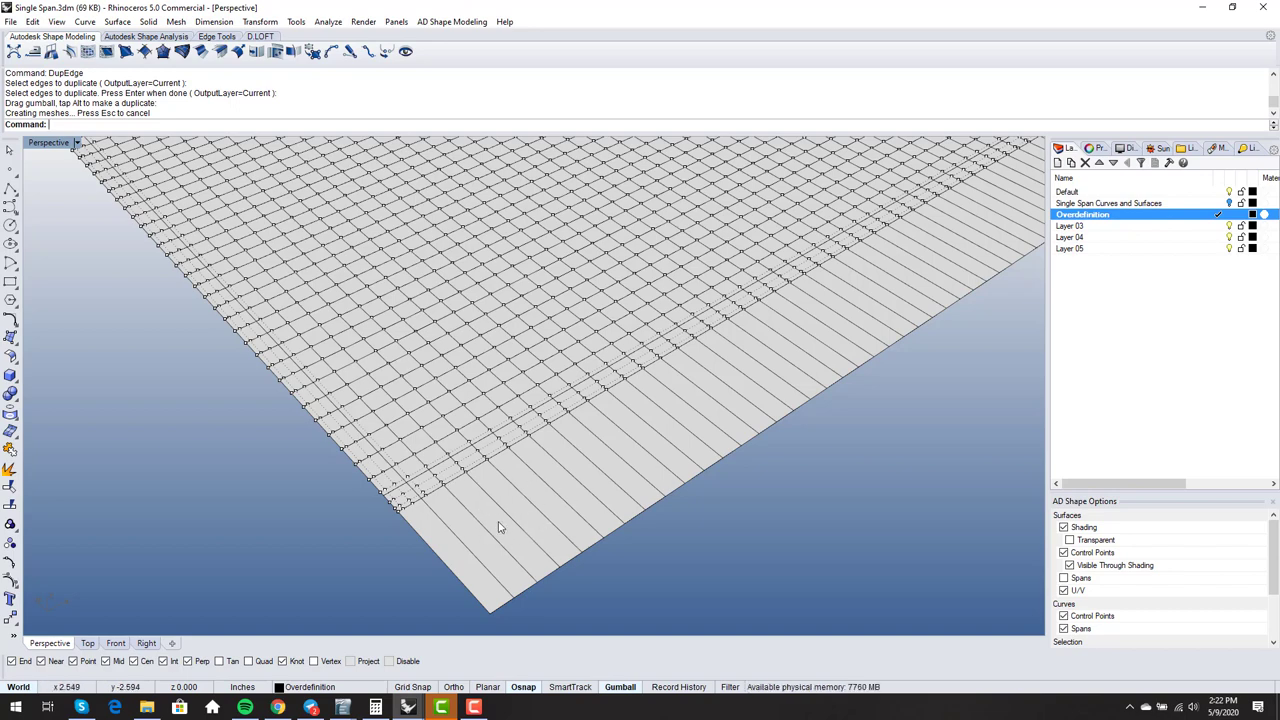
{"action": "scroll", "coordinate": [499, 525], "scroll_direction": "up", "scroll_amount": 3}
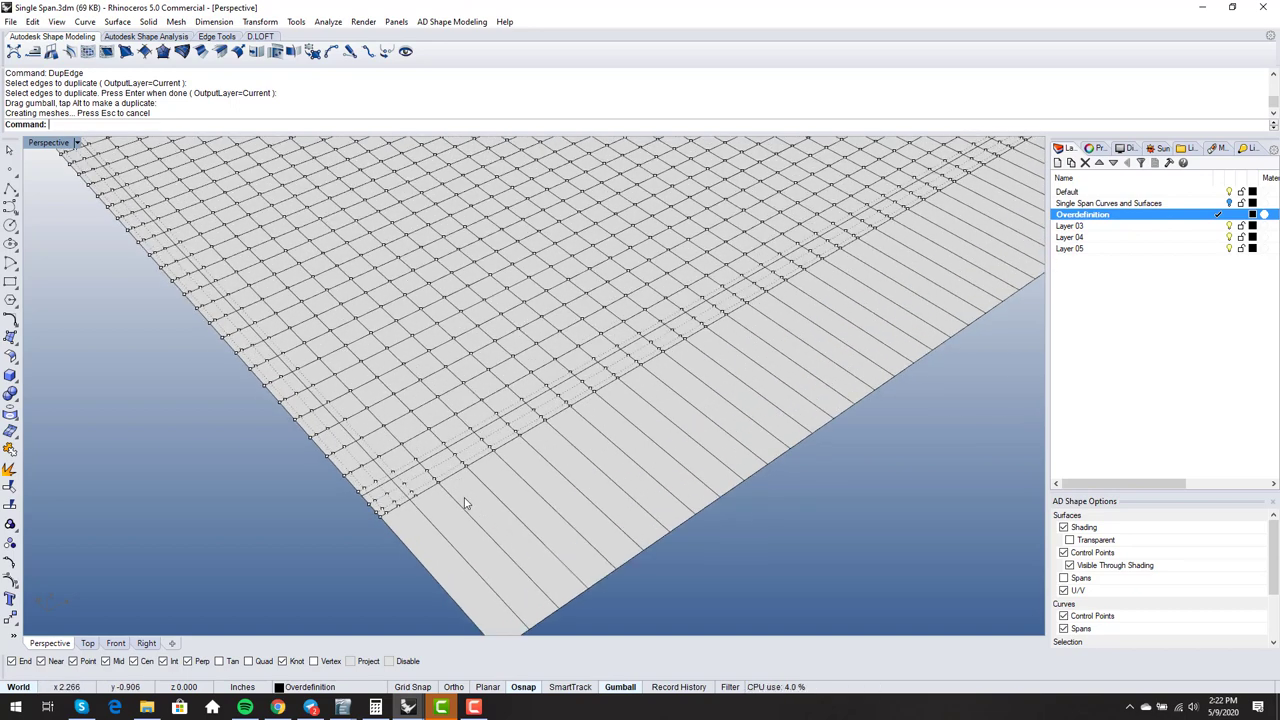
{"action": "scroll", "coordinate": [470, 498], "scroll_direction": "up", "scroll_amount": 1}
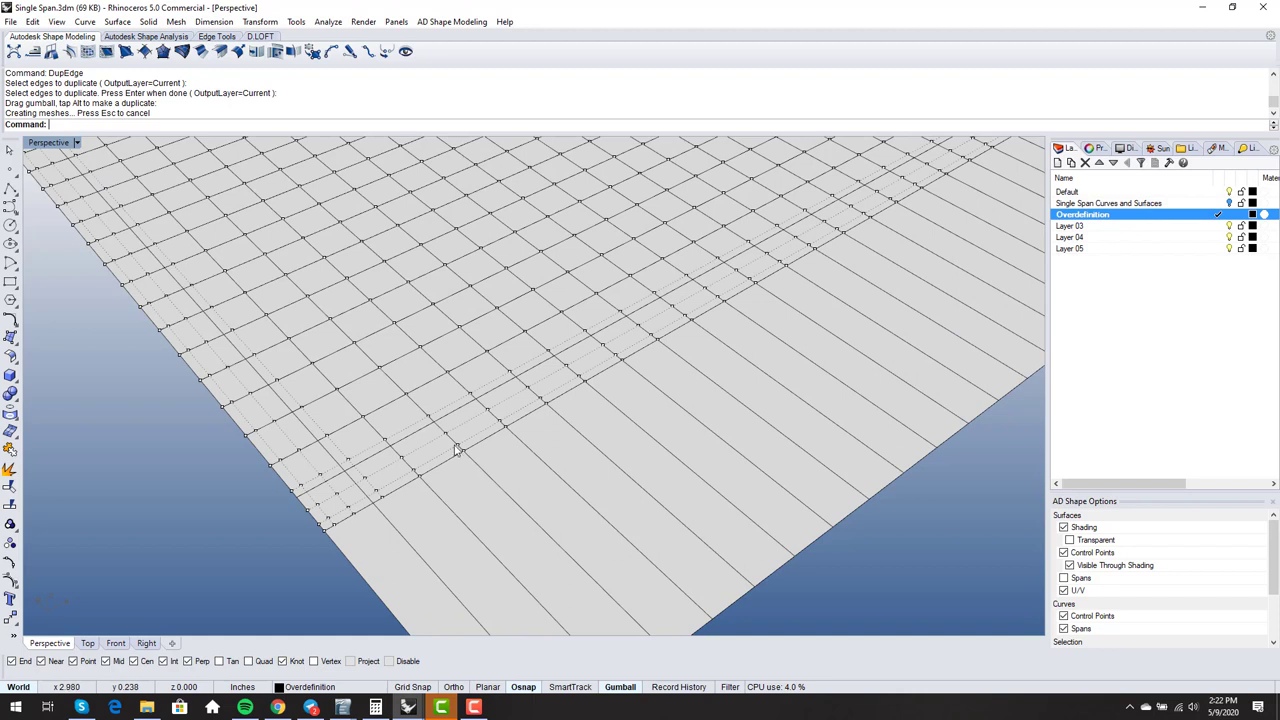
{"action": "left_click", "coordinate": [455, 449]}
{"action": "key", "text": "Escape"}
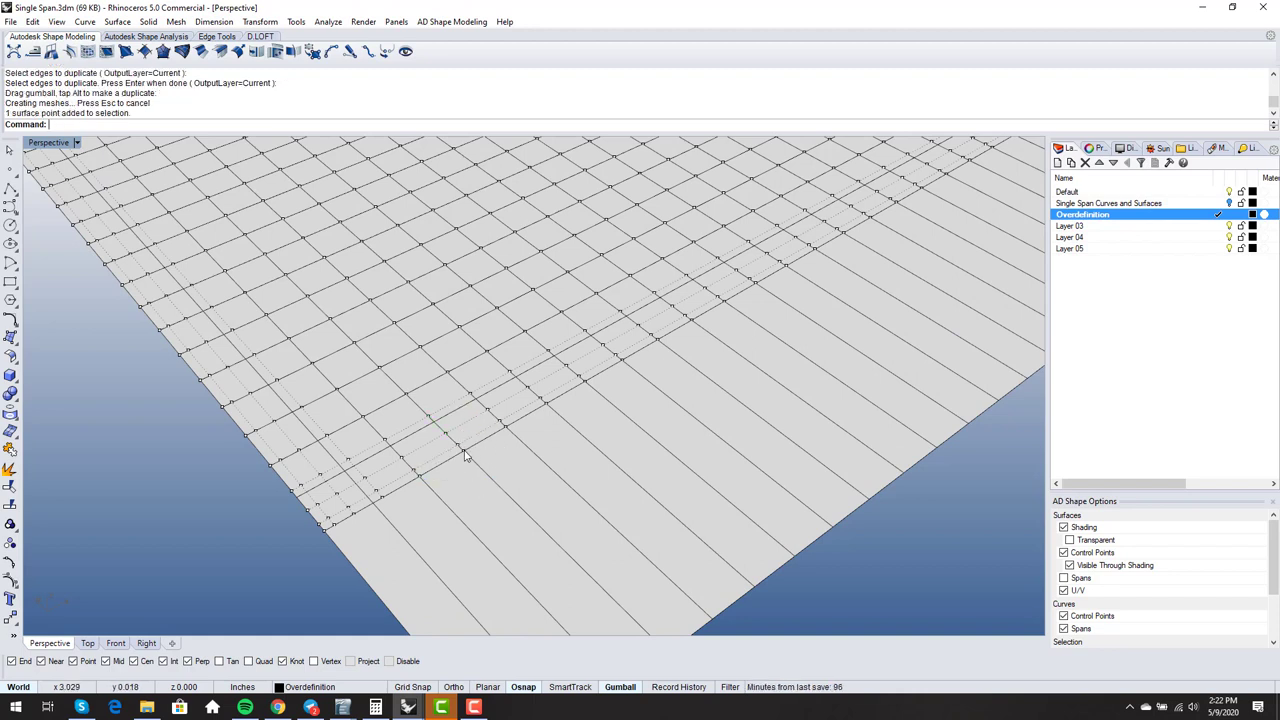
{"action": "left_click", "coordinate": [482, 461]}
{"action": "left_click", "coordinate": [495, 488]}
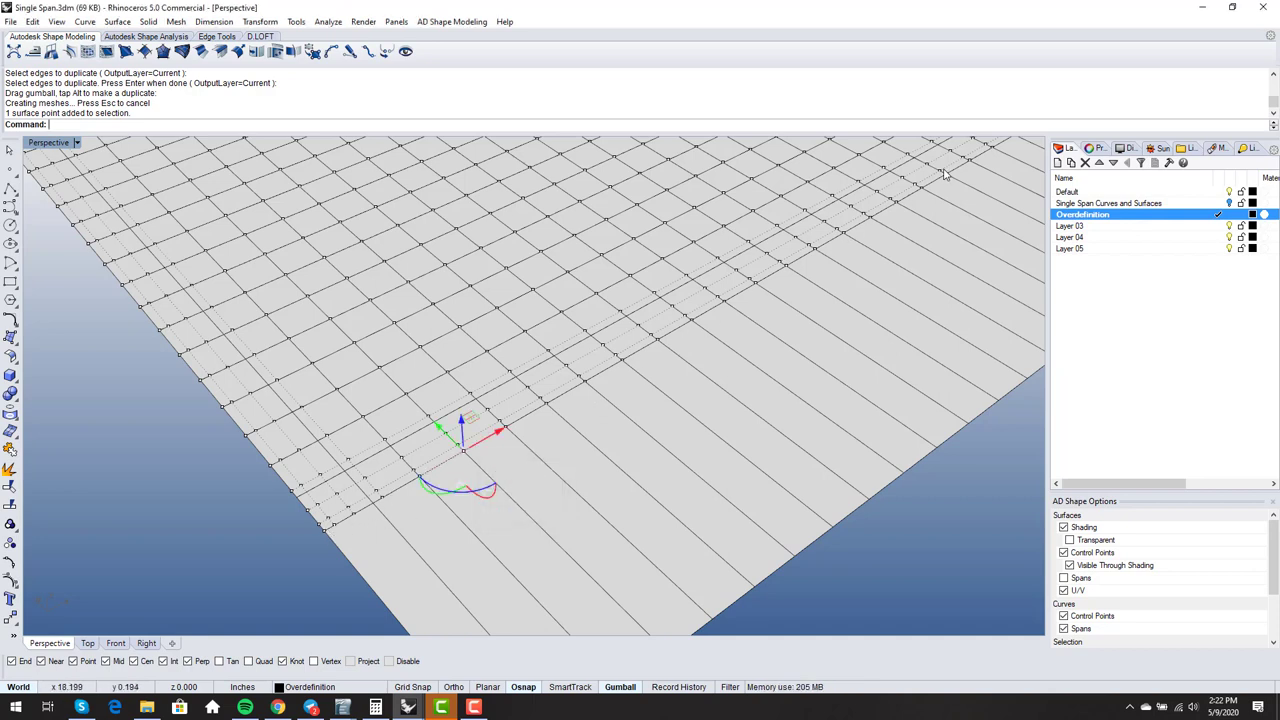
{"action": "key", "text": "Escape"}
{"action": "left_click", "coordinate": [500, 427]}
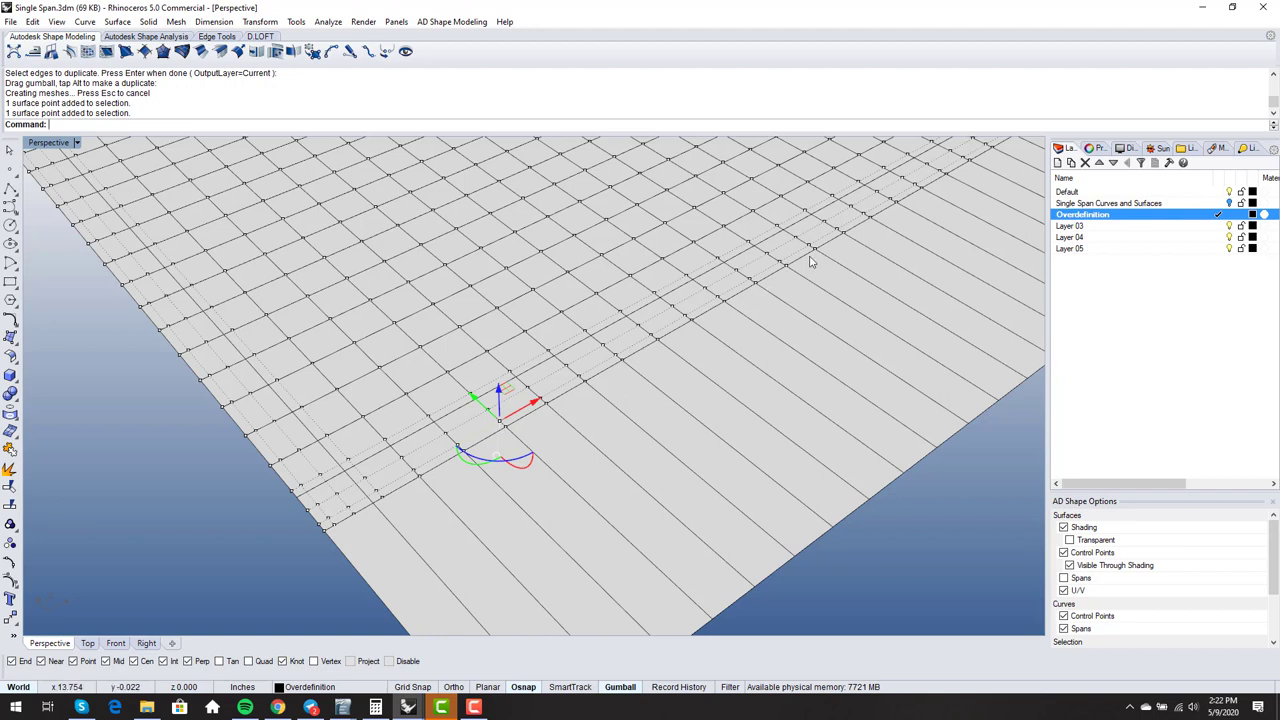
{"action": "left_click", "coordinate": [304, 509]}
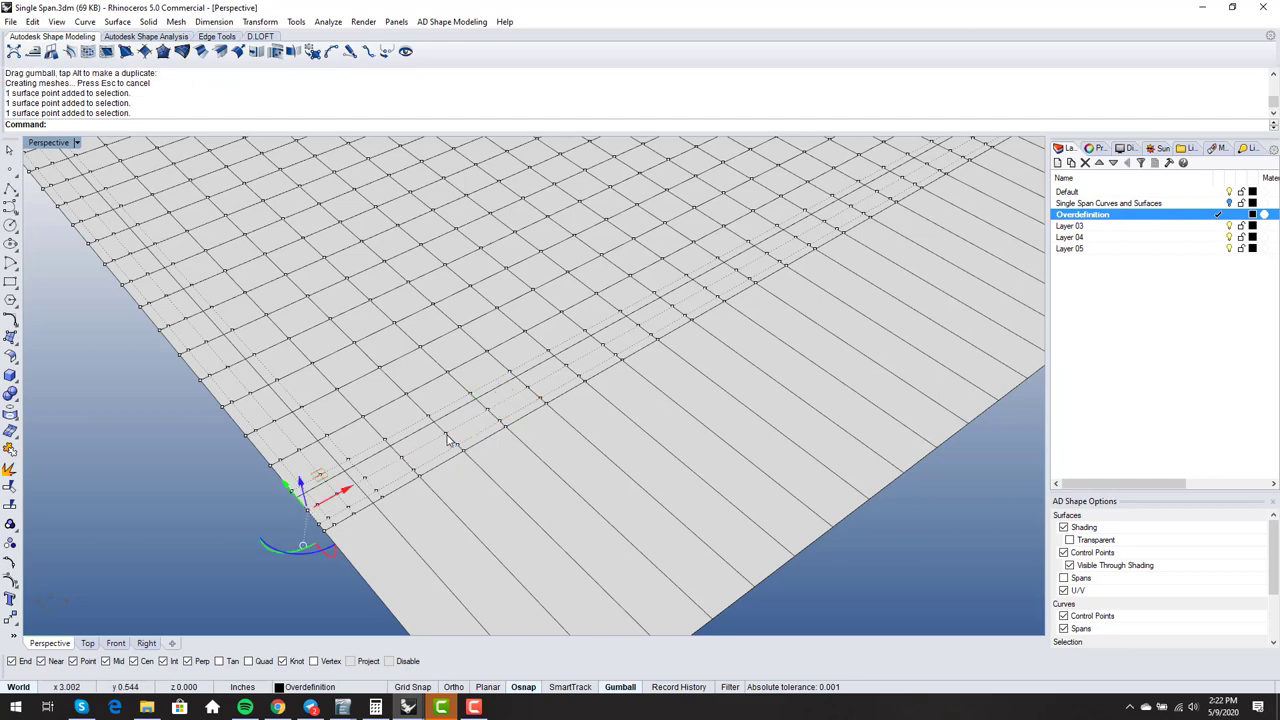
Step: Inspect the whole seam between the dense surface and the extruded strip, both close up and from farther away
{"action": "scroll", "coordinate": [465, 430], "scroll_direction": "down", "scroll_amount": 3}
{"action": "scroll", "coordinate": [468, 428], "scroll_direction": "down", "scroll_amount": 2}
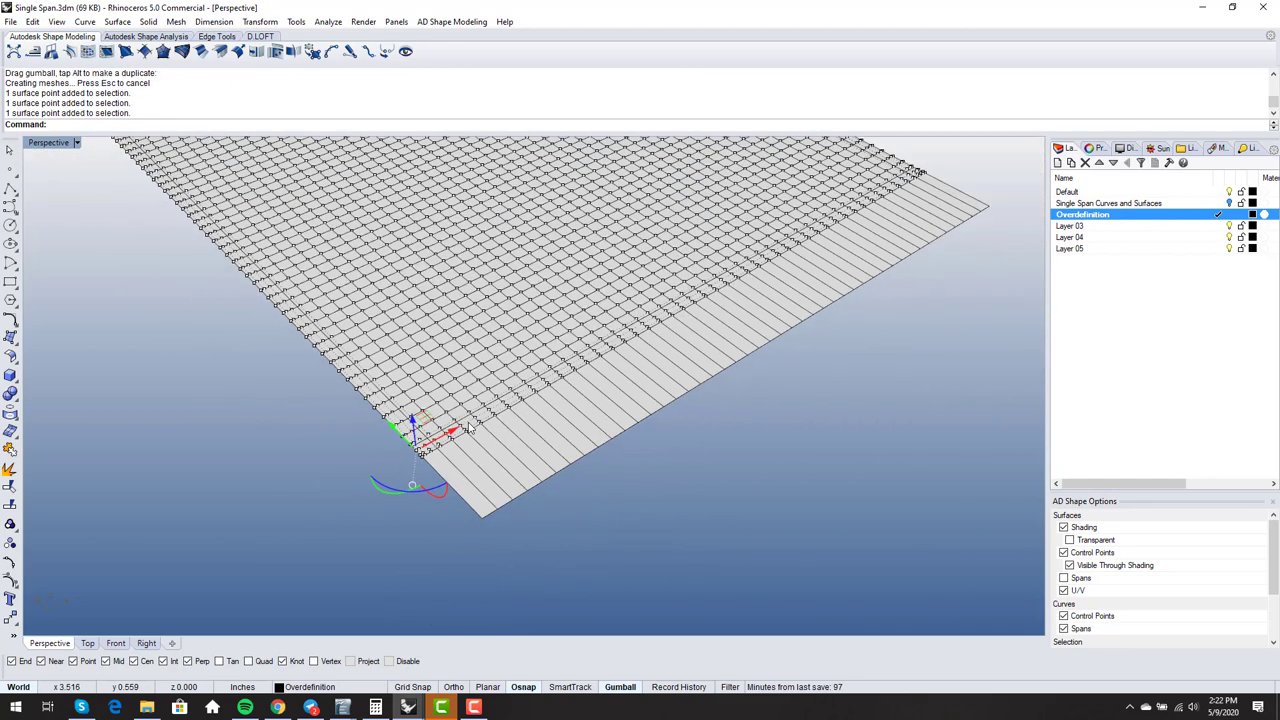
{"action": "scroll", "coordinate": [470, 428], "scroll_direction": "up", "scroll_amount": 2}
{"action": "scroll", "coordinate": [475, 422], "scroll_direction": "up", "scroll_amount": 2}
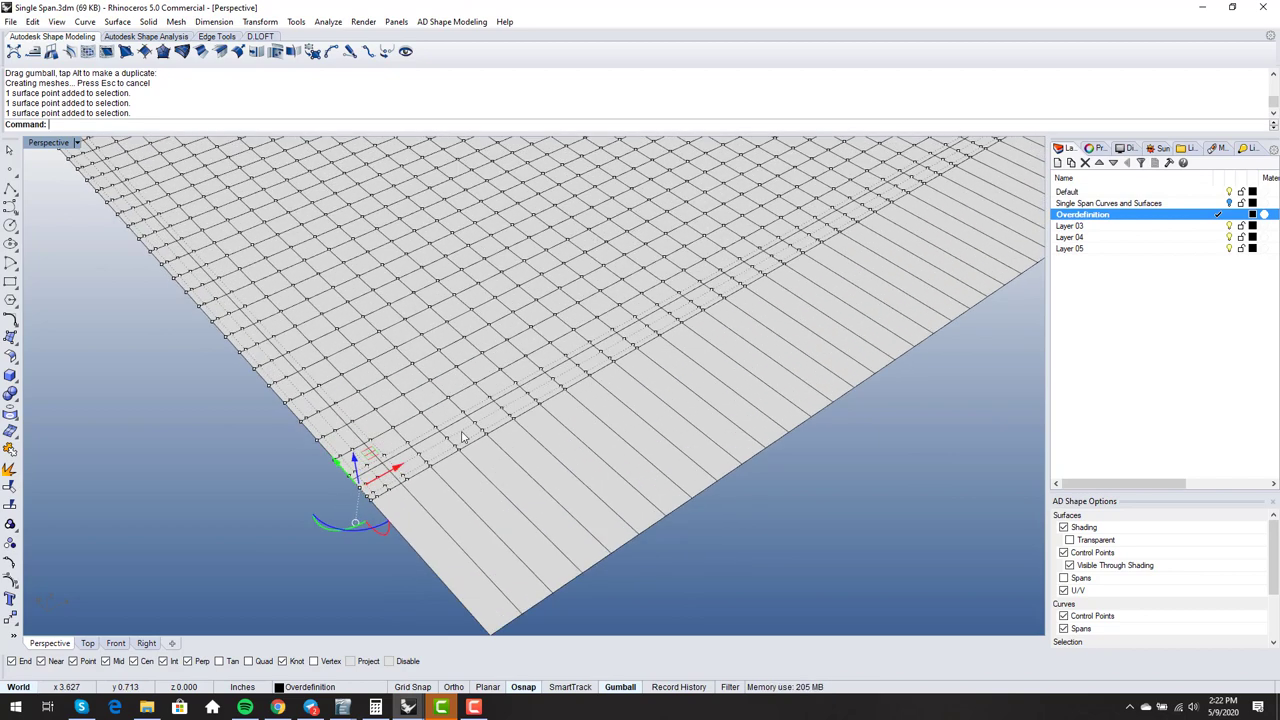
{"action": "scroll", "coordinate": [477, 456], "scroll_direction": "up", "scroll_amount": 2}
{"action": "scroll", "coordinate": [480, 450], "scroll_direction": "down", "scroll_amount": 2}
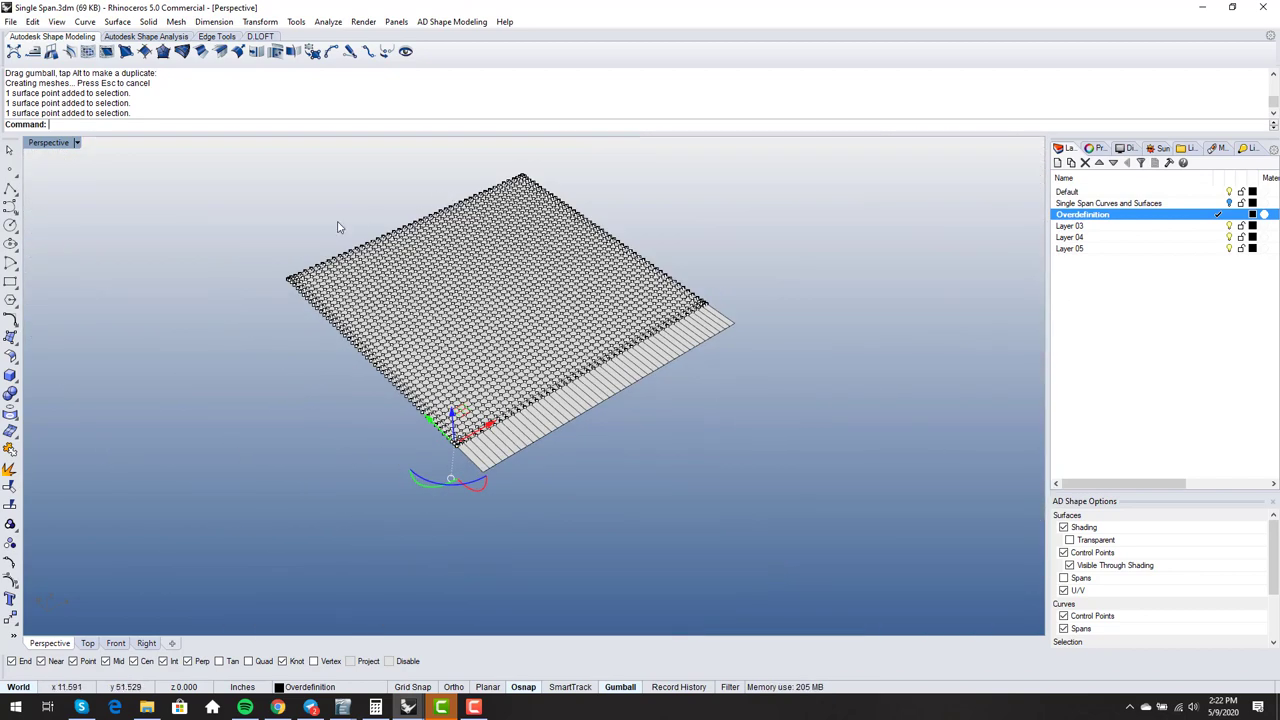
{"action": "left_click", "coordinate": [248, 337]}
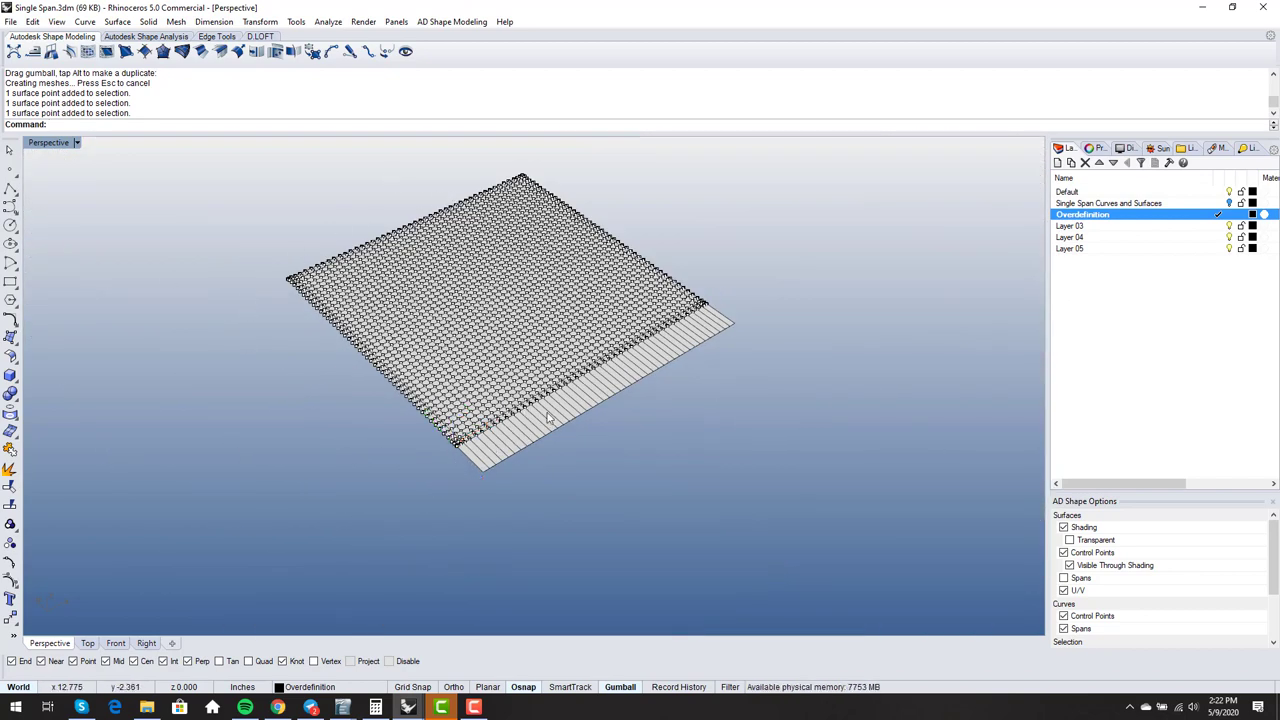
{"action": "scroll", "coordinate": [548, 418], "scroll_direction": "up", "scroll_amount": 3}
{"action": "scroll", "coordinate": [466, 497], "scroll_direction": "down", "scroll_amount": 3}
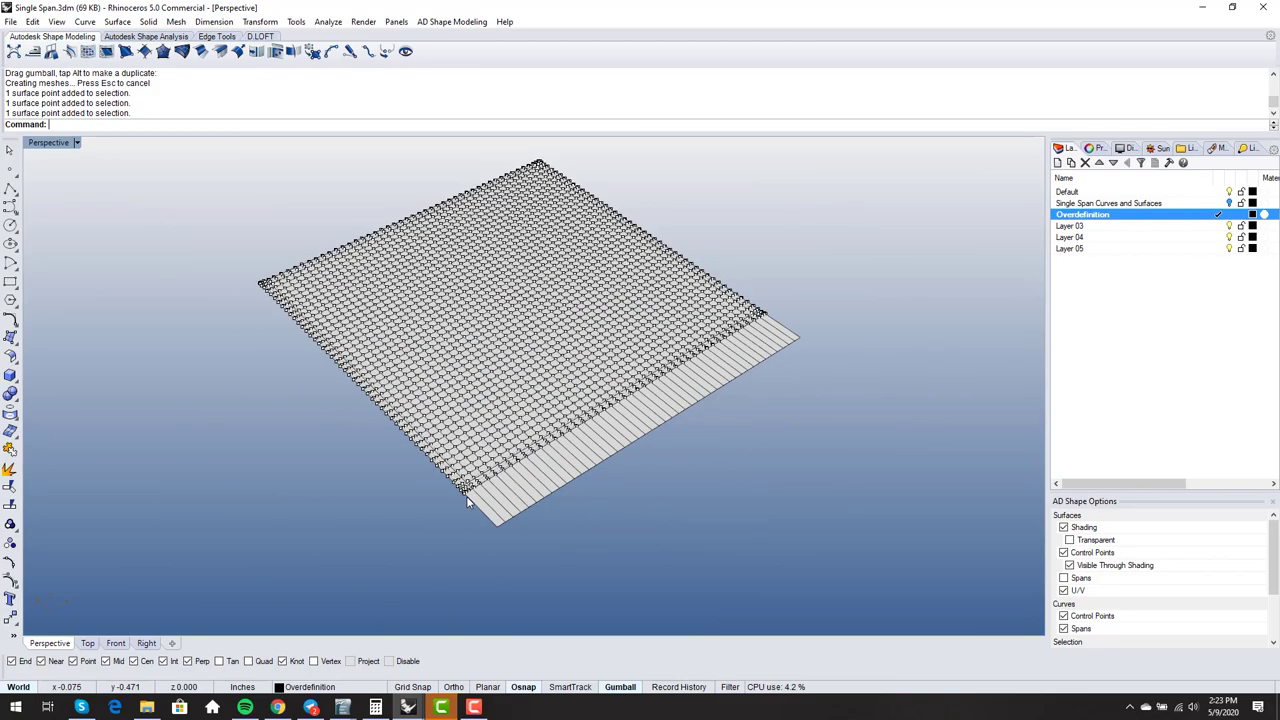
{"action": "right_click_drag", "start_coordinate": [466, 496], "coordinate": [577, 503]}
{"action": "scroll", "coordinate": [505, 487], "scroll_direction": "up", "scroll_amount": 3}
{"action": "scroll", "coordinate": [495, 515], "scroll_direction": "down", "scroll_amount": 3}
Step: Delete the extruded strip, then undo back past the edge duplication and the 50-point rebuild
{"action": "left_click", "coordinate": [714, 478]}
{"action": "key", "text": "Delete"}
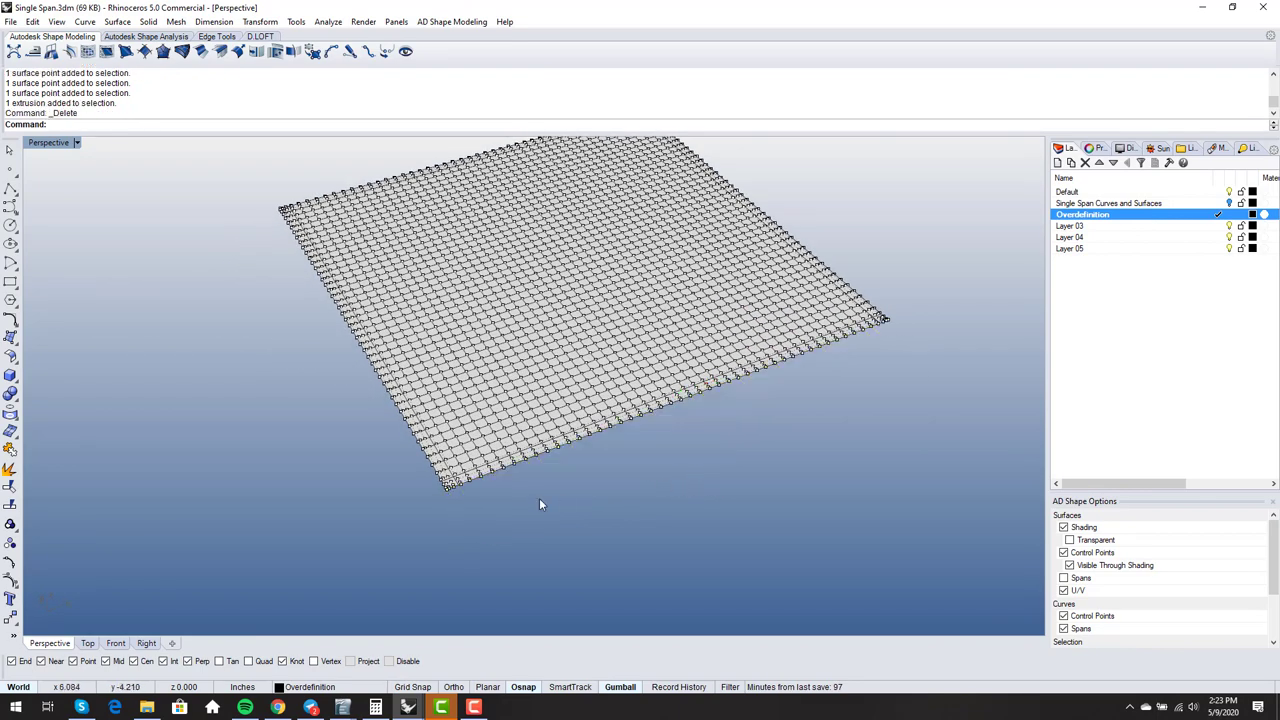
{"action": "key", "text": "ctrl+z"}
{"action": "key", "text": "ctrl+z"}
{"action": "key", "text": "ctrl+z"}
{"action": "key", "text": "ctrl+z"}
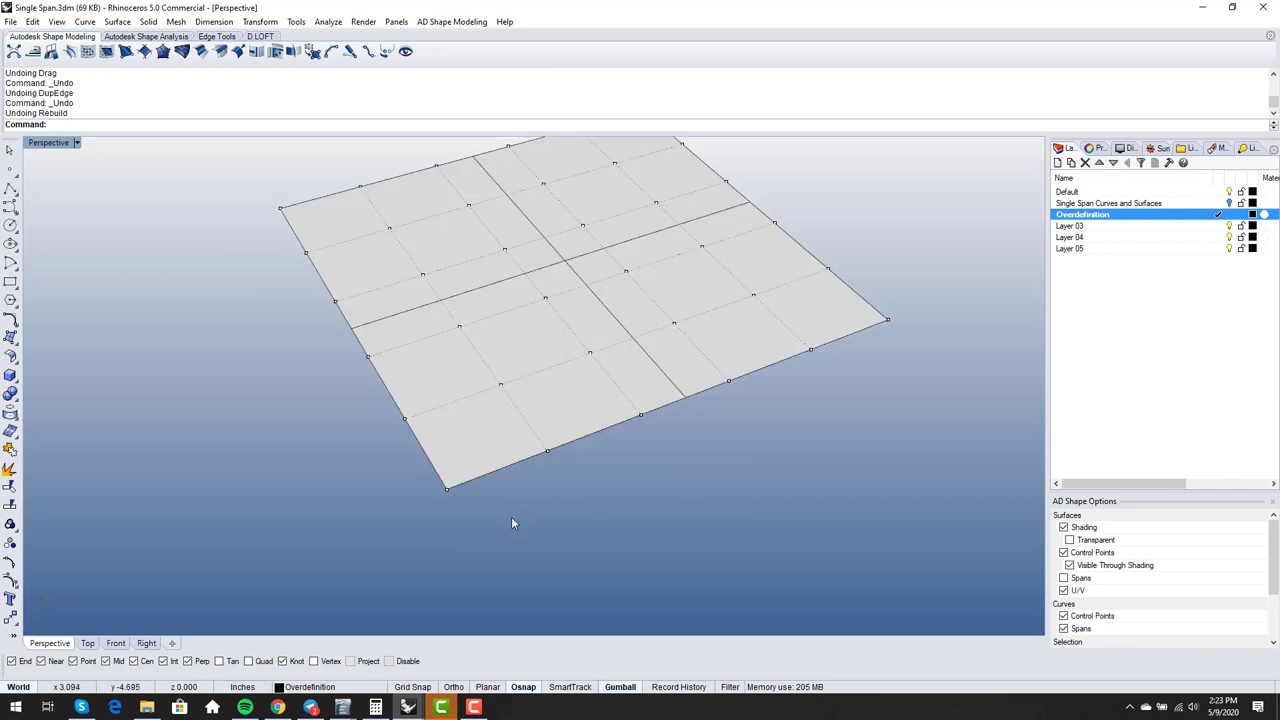
Step: Shift three neighbouring control points on the surface's left edge alternately, starting near the front corner: inward, outward, inward
{"action": "right_click_drag", "start_coordinate": [511, 519], "coordinate": [470, 440]}
{"action": "scroll", "coordinate": [434, 425], "scroll_direction": "up", "scroll_amount": 2}
{"action": "left_click", "coordinate": [434, 425]}
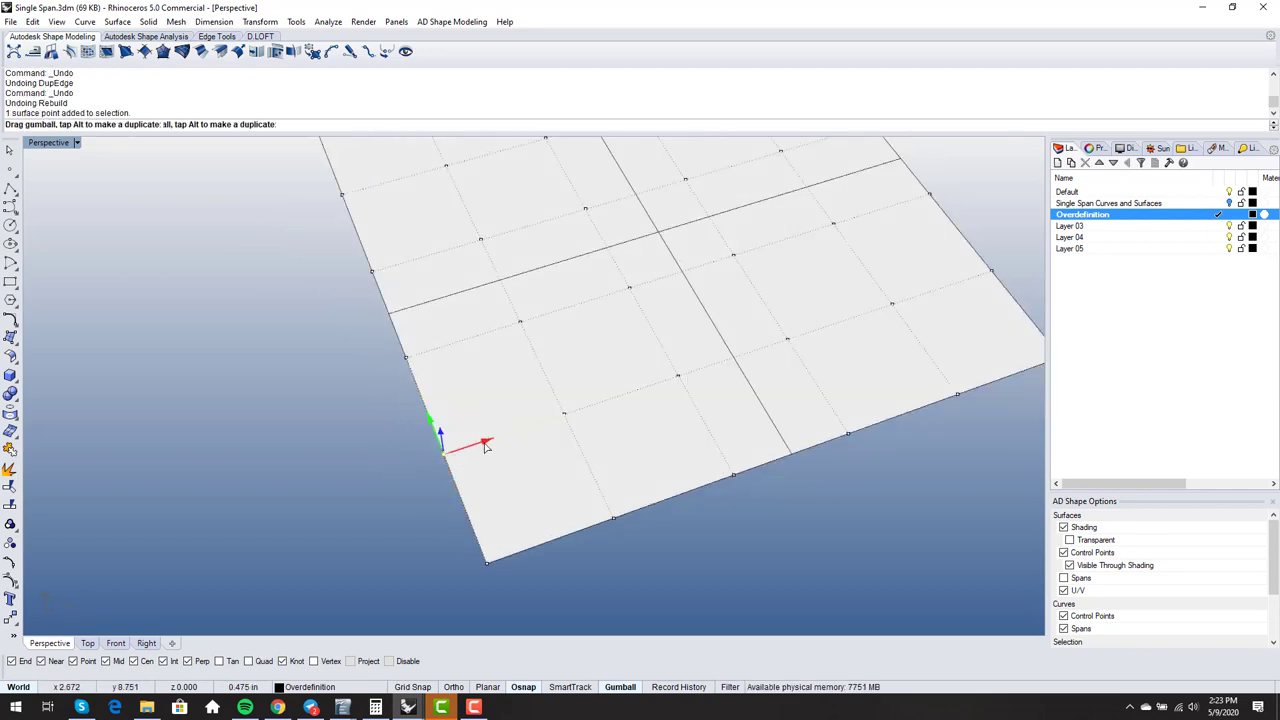
{"action": "left_click_drag", "start_coordinate": [485, 447], "coordinate": [510, 445]}
{"action": "left_click", "coordinate": [405, 357]}
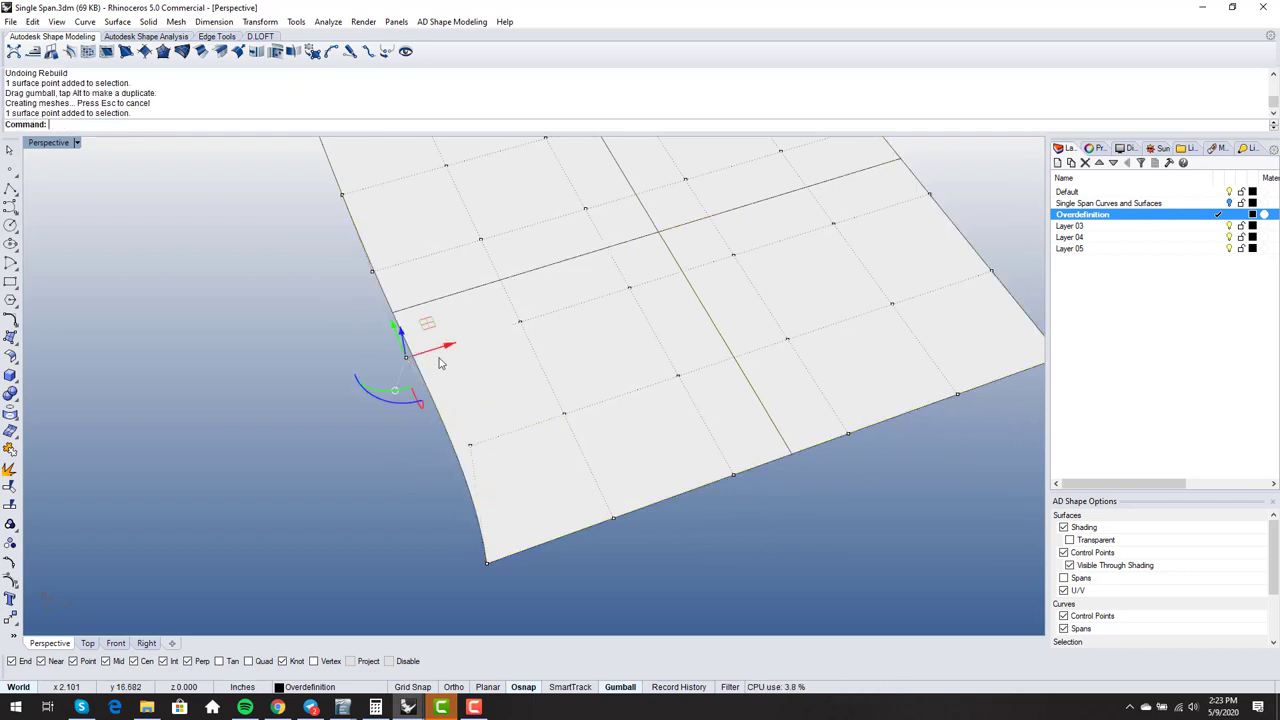
{"action": "left_click_drag", "start_coordinate": [440, 363], "coordinate": [416, 371]}
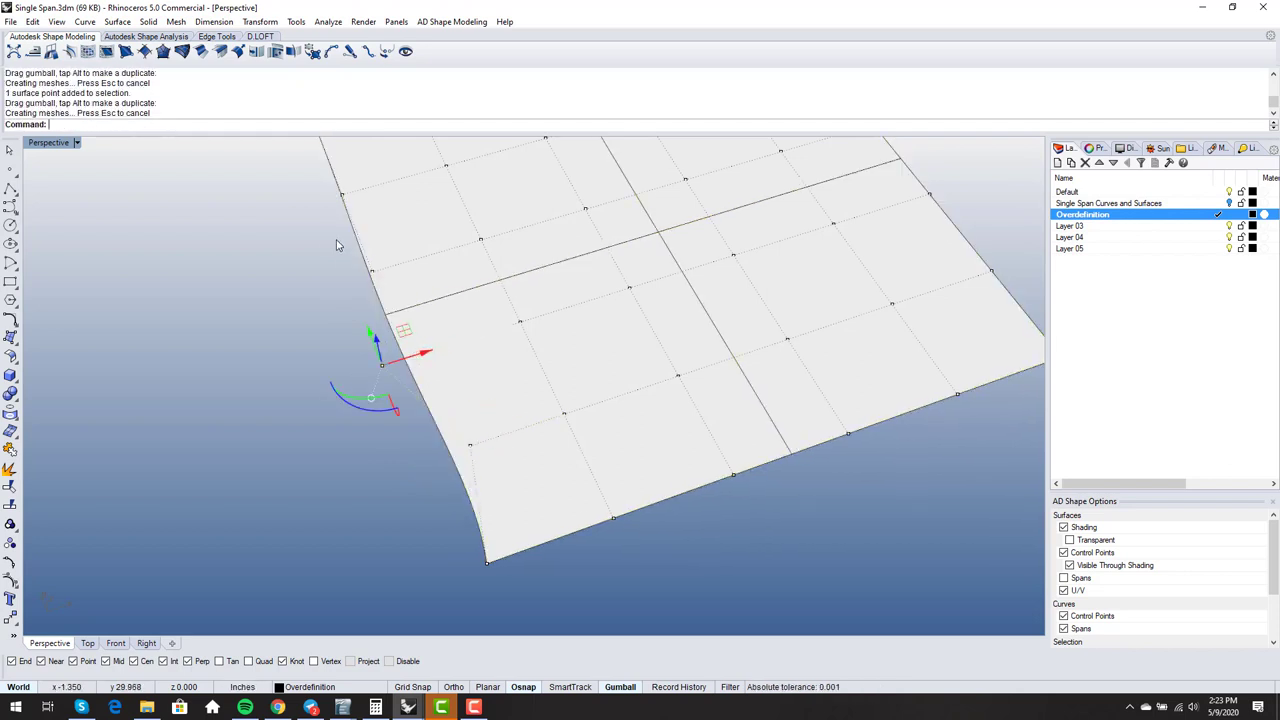
{"action": "left_click", "coordinate": [375, 275]}
{"action": "left_click_drag", "start_coordinate": [407, 270], "coordinate": [418, 262]}
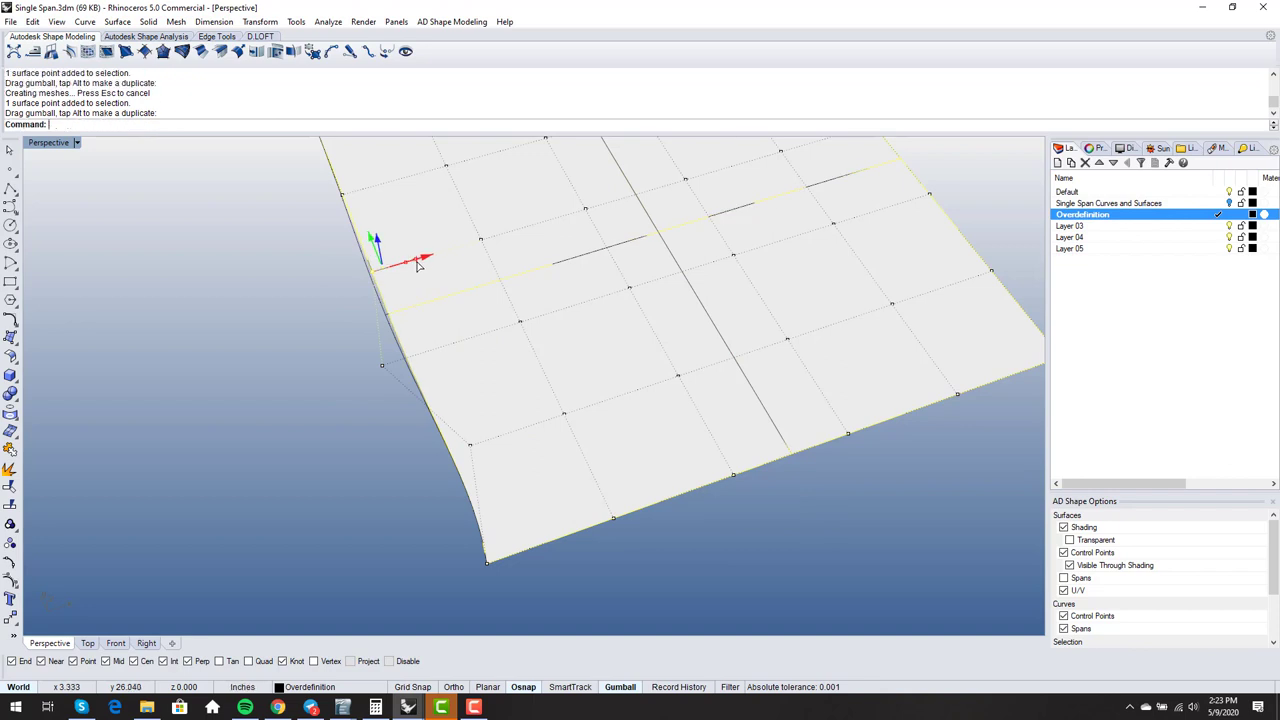
Step: Pull the outward-shifted edge point farther out and off the plane, and adjust its neighbour toward the front corner vertically
{"action": "right_click_drag", "start_coordinate": [418, 262], "coordinate": [355, 347]}
{"action": "scroll", "coordinate": [371, 400], "scroll_direction": "down", "scroll_amount": 3}
{"action": "right_click_drag", "start_coordinate": [371, 400], "coordinate": [371, 366]}
{"action": "scroll", "coordinate": [395, 418], "scroll_direction": "up", "scroll_amount": 2}
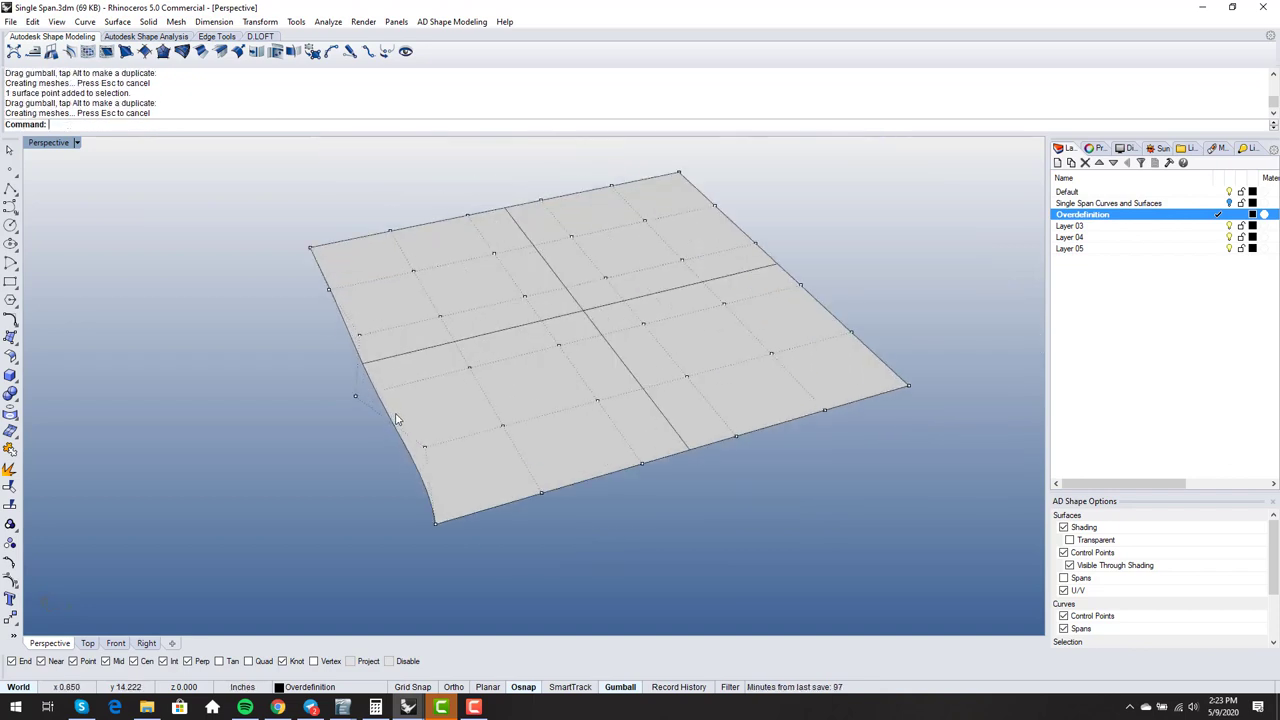
{"action": "right_click_drag", "start_coordinate": [395, 418], "coordinate": [369, 447]}
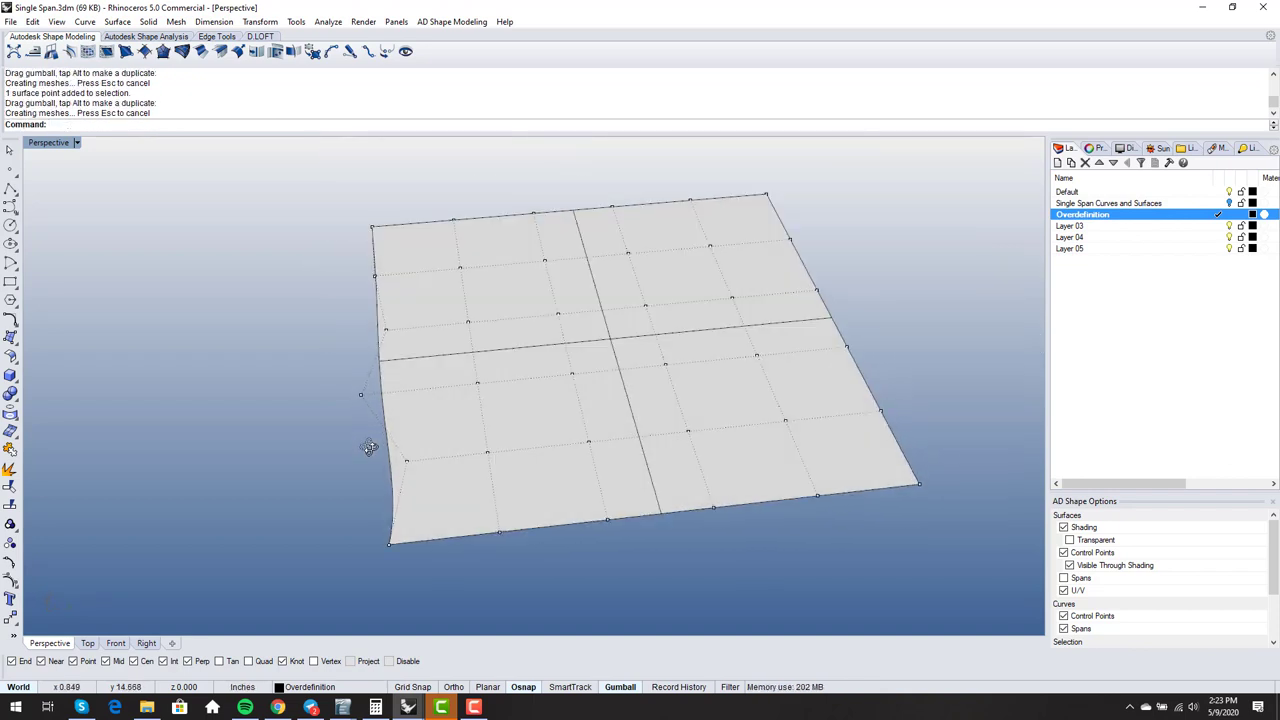
{"action": "scroll", "coordinate": [358, 400], "scroll_direction": "up", "scroll_amount": 3}
{"action": "left_click", "coordinate": [357, 383]}
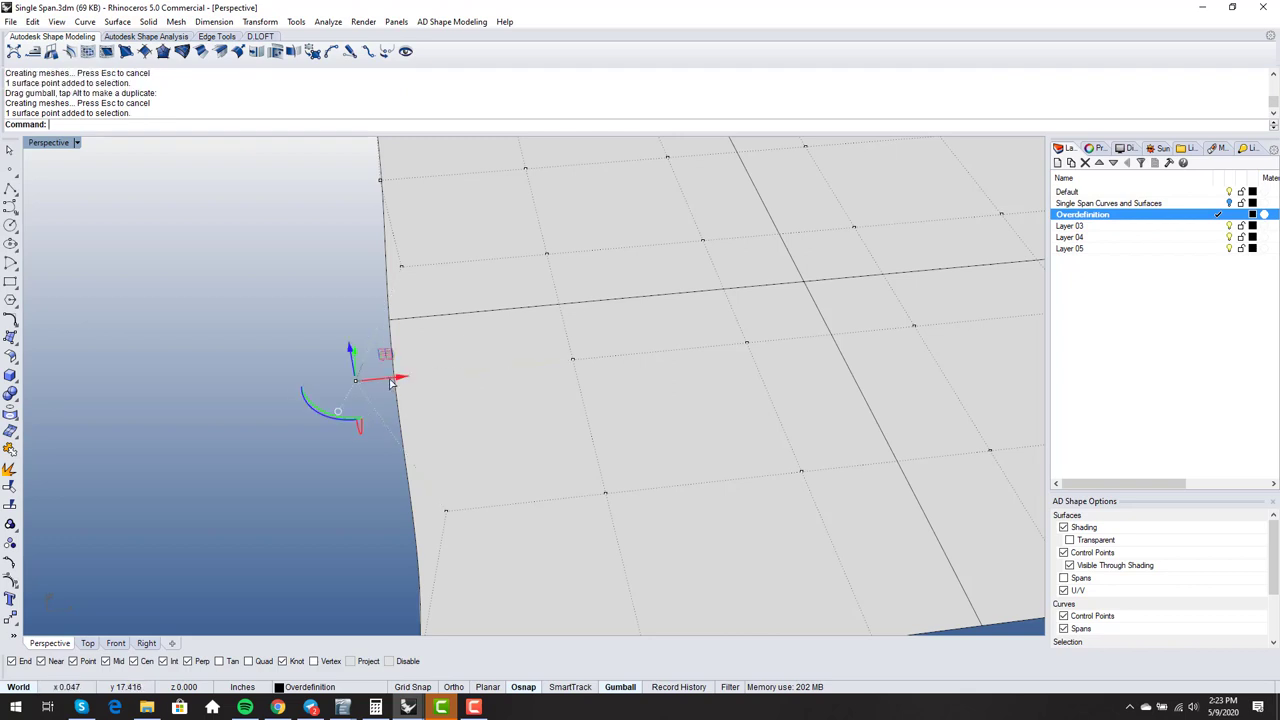
{"action": "left_click_drag", "start_coordinate": [392, 383], "coordinate": [317, 338]}
{"action": "scroll", "coordinate": [314, 366], "scroll_direction": "down", "scroll_amount": 2}
{"action": "right_click_drag", "start_coordinate": [317, 338], "coordinate": [503, 467]}
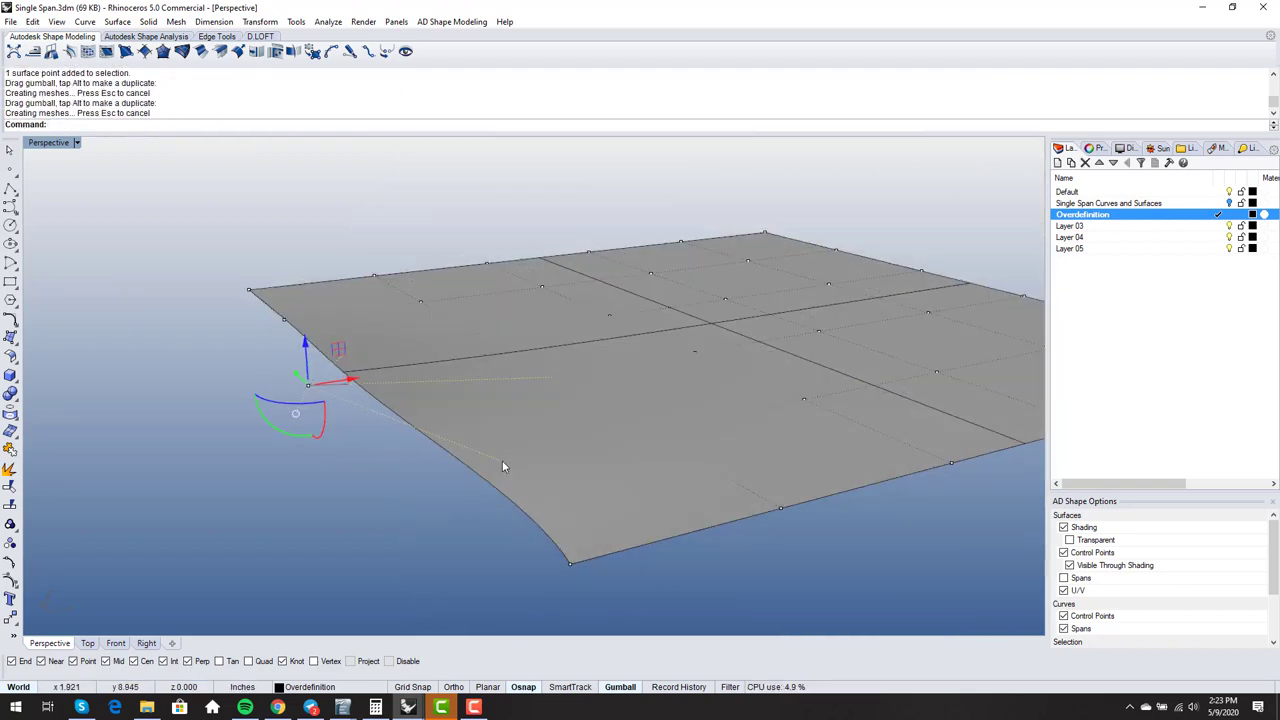
{"action": "left_click", "coordinate": [510, 461]}
{"action": "left_click_drag", "start_coordinate": [506, 446], "coordinate": [505, 441]}
{"action": "right_click_drag", "start_coordinate": [505, 441], "coordinate": [486, 536]}
{"action": "key", "text": "Escape"}
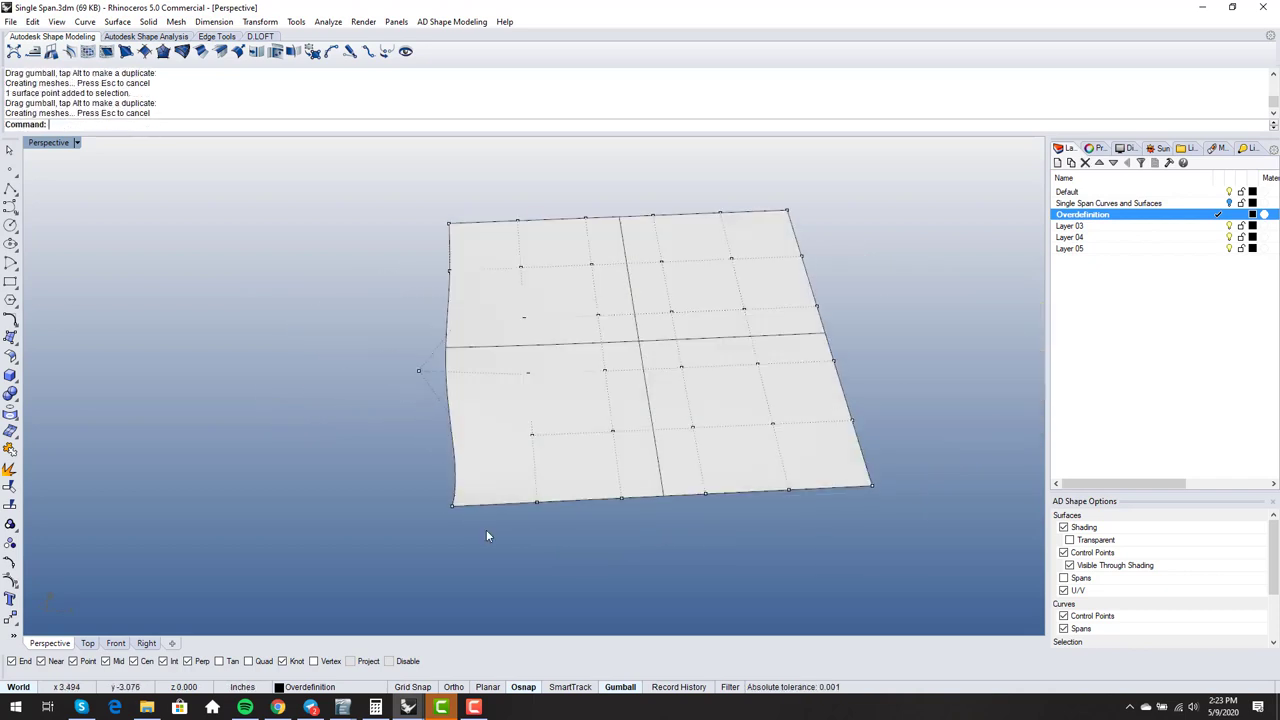
{"action": "type", "text": "buildEdges"}
{"action": "key", "text": "Return"}
{"action": "key", "text": "Return"}
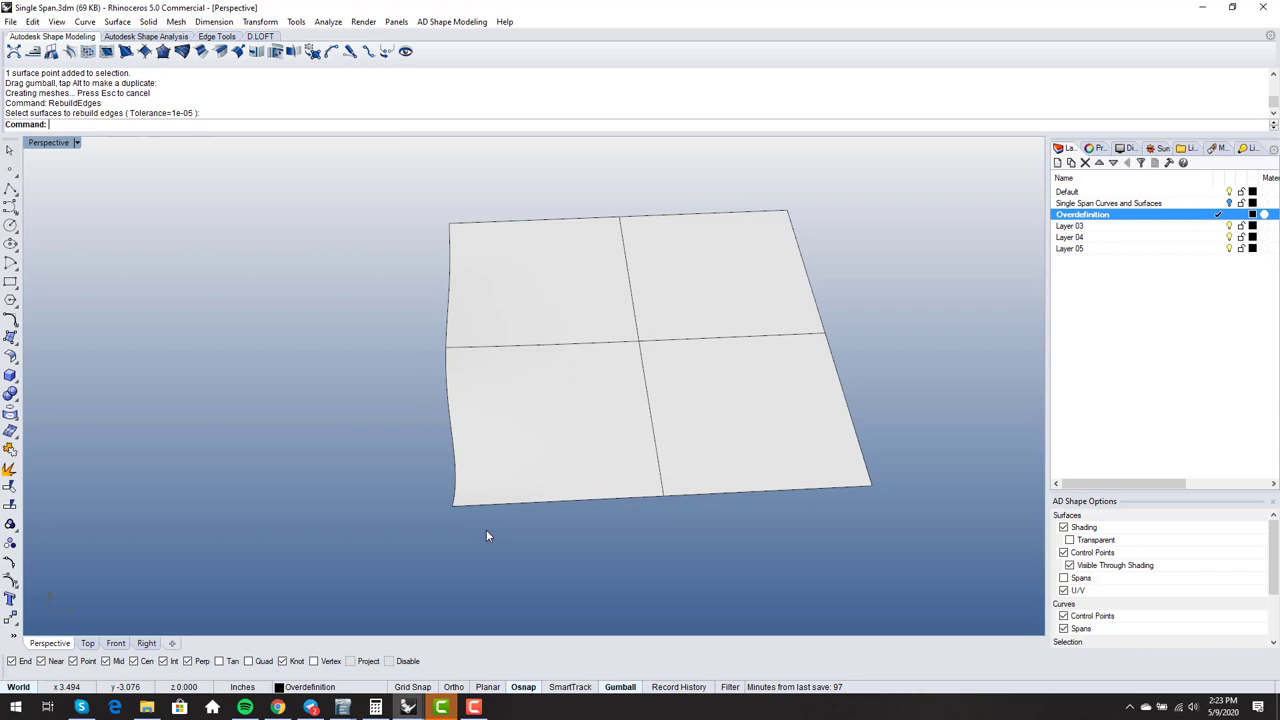
Step: Rebuild the wavy-edged surface with a point count of 50 and degree 5 in both U and V, keeping Delete input enabled
{"action": "type", "text": "RebuildEdges"}
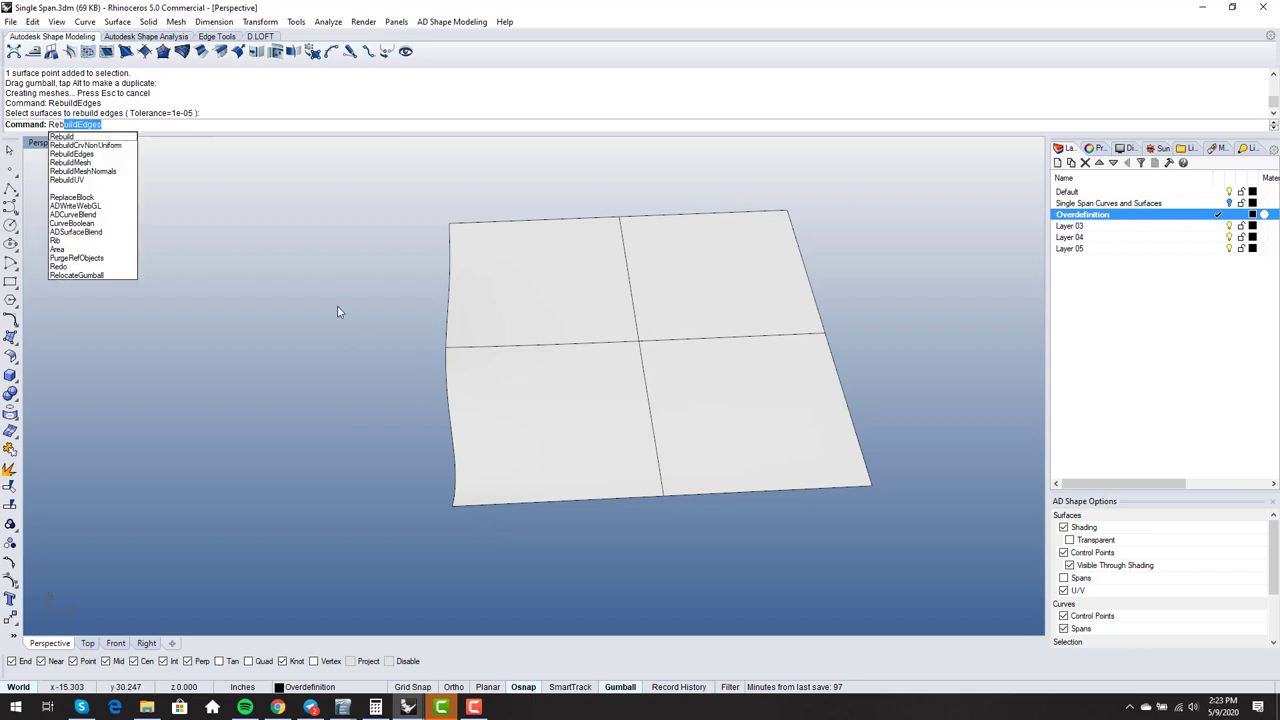
{"action": "left_click", "coordinate": [64, 138]}
{"action": "left_click", "coordinate": [583, 466]}
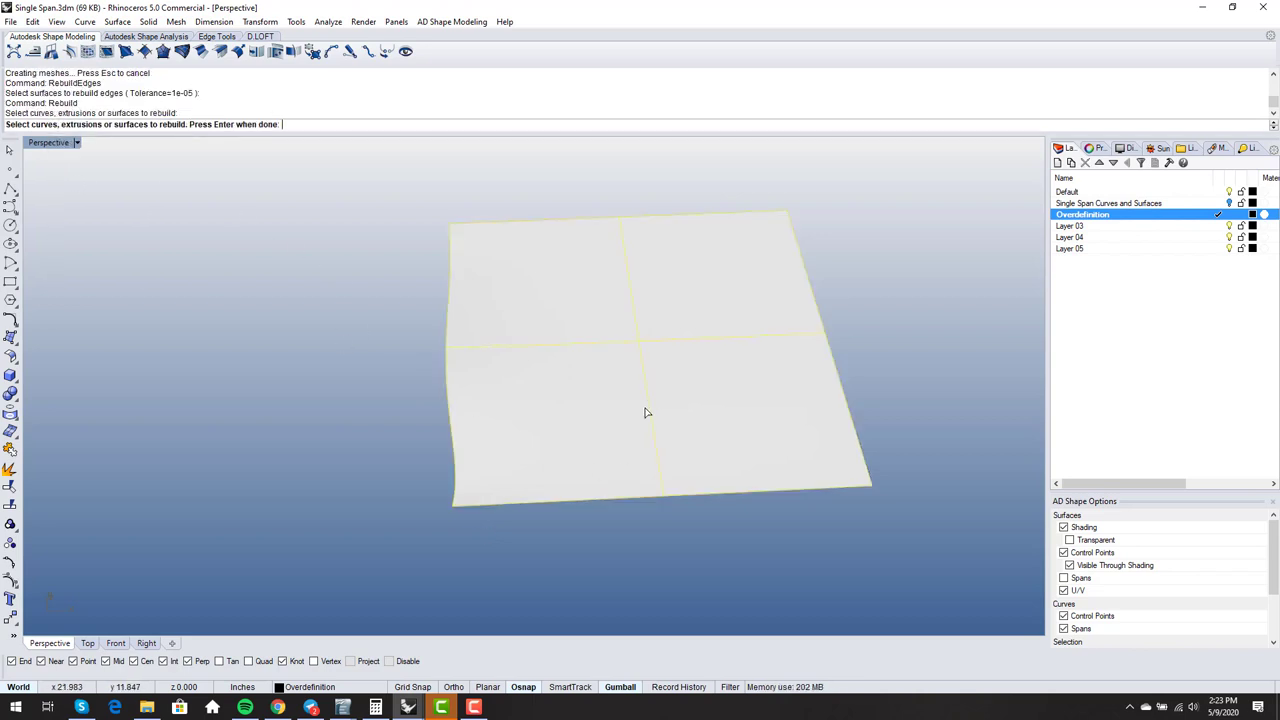
{"action": "key", "text": "Return"}
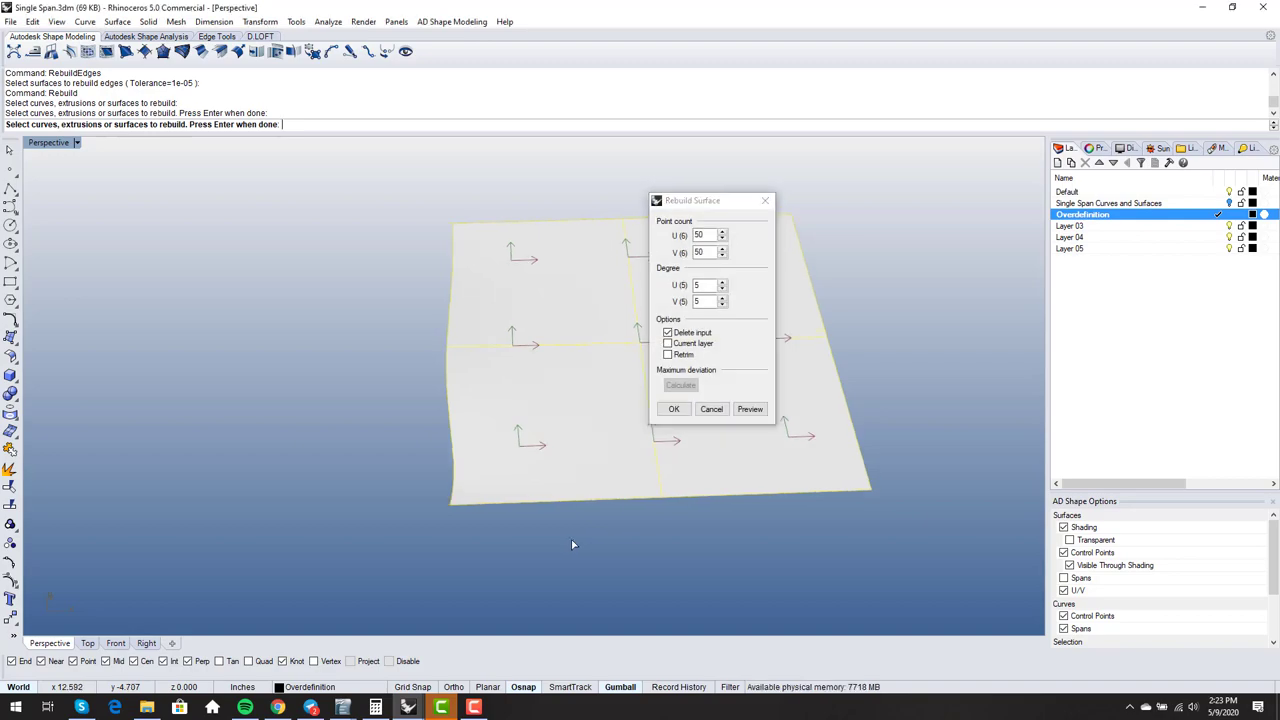
{"action": "key", "text": "Return"}
{"action": "mouse_move", "coordinate": [545, 550]}
{"action": "right_mouse_down"}
{"action": "mouse_move", "coordinate": [569, 454]}
{"action": "mouse_move", "coordinate": [526, 540]}
{"action": "right_mouse_up"}
{"action": "scroll", "coordinate": [526, 540], "scroll_direction": "up", "scroll_amount": 5}
{"action": "right_click_drag", "start_coordinate": [607, 504], "coordinate": [470, 526]}
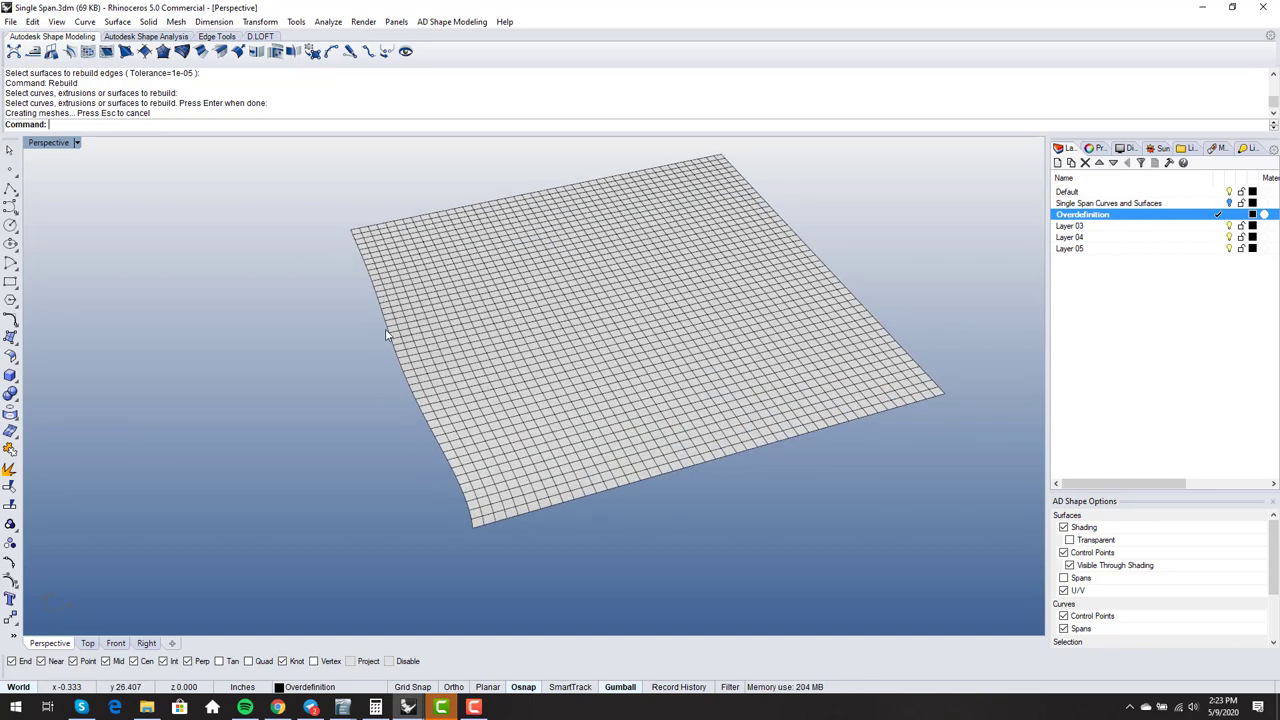
Step: Draw a straight line between the two end corners of the wavy edge and show the rebuilt surface's control points
{"action": "type", "text": "l"}
{"action": "key", "text": "Return"}
{"action": "left_click", "coordinate": [351, 230]}
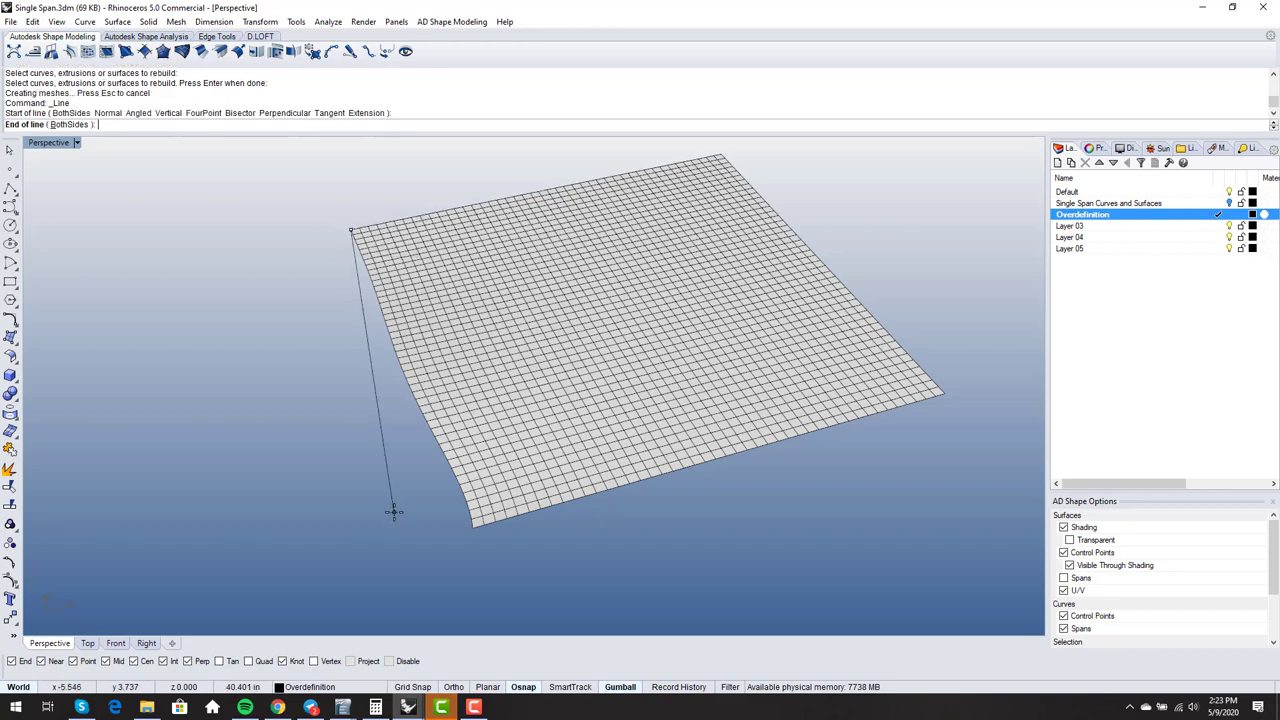
{"action": "left_click", "coordinate": [472, 530]}
{"action": "right_click_drag", "start_coordinate": [445, 532], "coordinate": [551, 508]}
{"action": "left_click", "coordinate": [493, 449]}
{"action": "key", "text": "F10"}
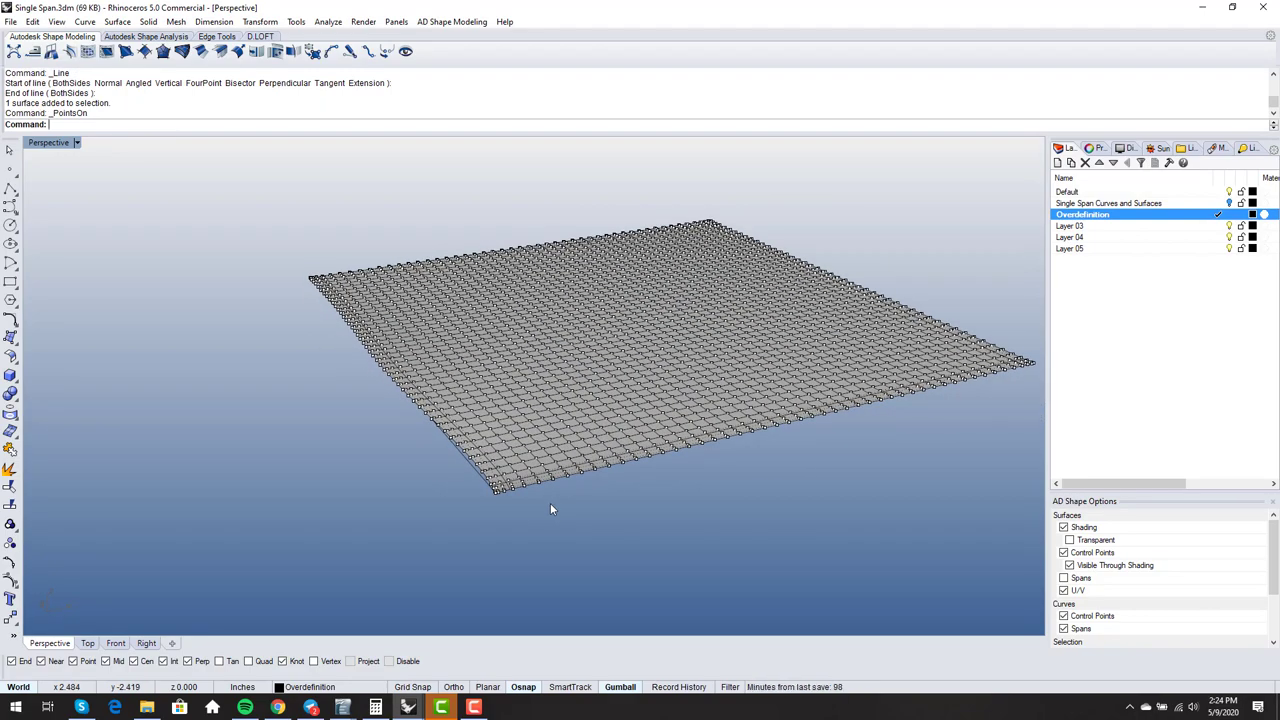
Step: Match the rebuilt surface's wavy edge to the straight line with Position continuity and Preserve other end set to None
{"action": "type", "text": "MatchSrf"}
{"action": "key", "text": "Return"}
{"action": "scroll", "coordinate": [468, 476], "scroll_direction": "up", "scroll_amount": 3}
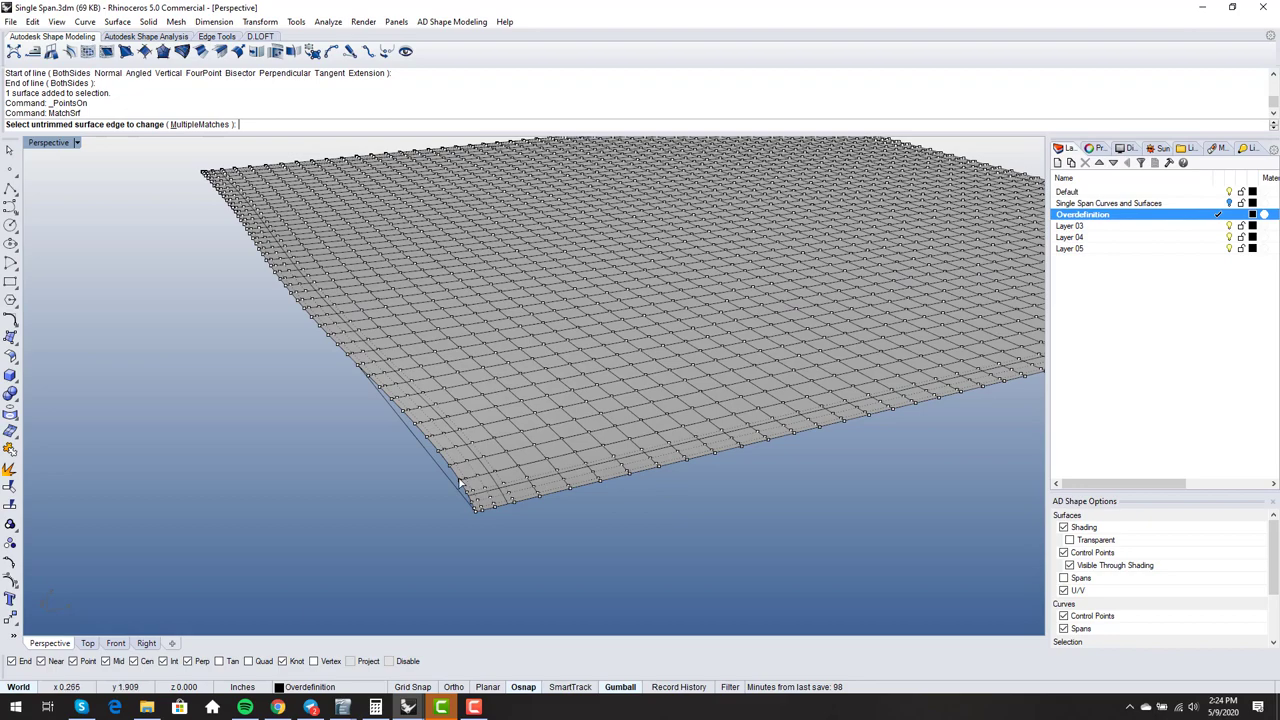
{"action": "left_click", "coordinate": [459, 483]}
{"action": "left_click", "coordinate": [458, 495]}
{"action": "key", "text": "Return"}
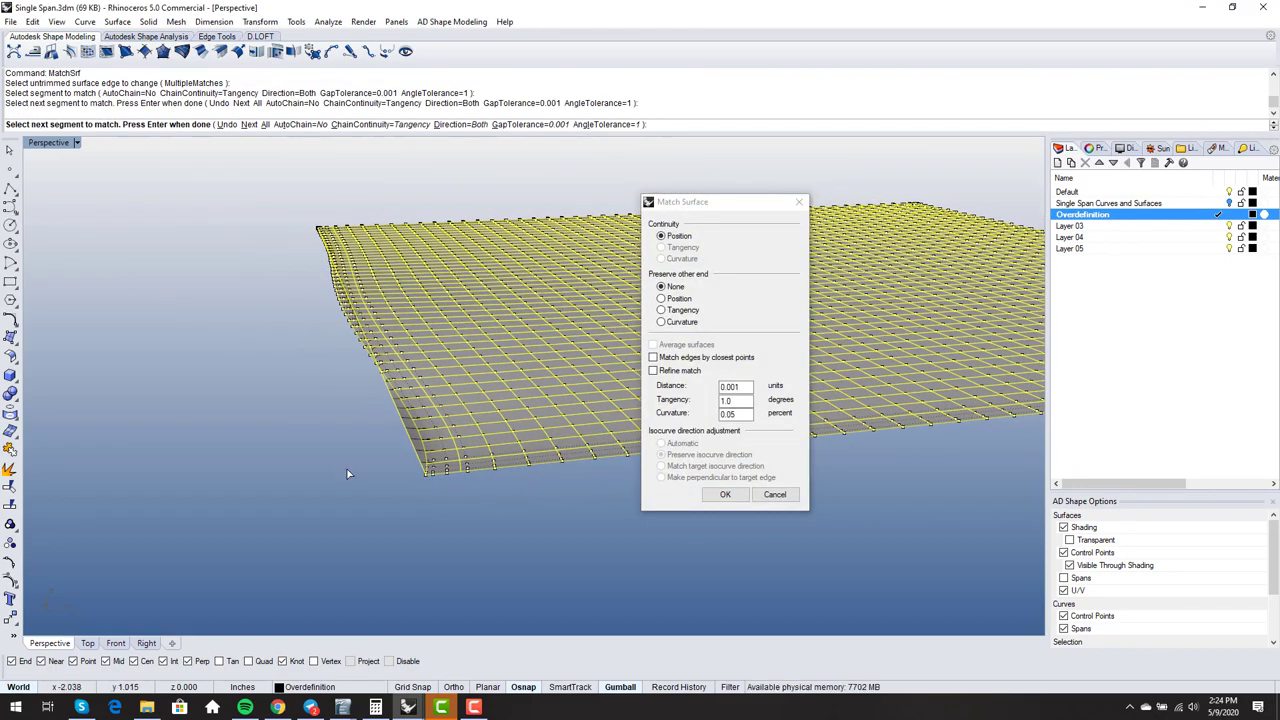
{"action": "key", "text": "Return"}
Step: Examine the matched edge of the dense surface with control points hidden and shown, checking the surface shape behind the edge
{"action": "mouse_move", "coordinate": [332, 475]}
{"action": "right_mouse_down"}
{"action": "mouse_move", "coordinate": [315, 401]}
{"action": "mouse_move", "coordinate": [404, 389]}
{"action": "mouse_move", "coordinate": [379, 393]}
{"action": "mouse_move", "coordinate": [472, 400]}
{"action": "mouse_move", "coordinate": [477, 429]}
{"action": "mouse_move", "coordinate": [371, 394]}
{"action": "mouse_move", "coordinate": [526, 389]}
{"action": "mouse_move", "coordinate": [498, 418]}
{"action": "mouse_move", "coordinate": [509, 380]}
{"action": "mouse_move", "coordinate": [528, 372]}
{"action": "mouse_move", "coordinate": [514, 457]}
{"action": "mouse_move", "coordinate": [543, 389]}
{"action": "mouse_move", "coordinate": [575, 400]}
{"action": "mouse_move", "coordinate": [594, 374]}
{"action": "mouse_move", "coordinate": [552, 335]}
{"action": "mouse_move", "coordinate": [508, 388]}
{"action": "mouse_move", "coordinate": [510, 370]}
{"action": "mouse_move", "coordinate": [473, 330]}
{"action": "mouse_move", "coordinate": [491, 360]}
{"action": "mouse_move", "coordinate": [543, 389]}
{"action": "mouse_move", "coordinate": [486, 380]}
{"action": "mouse_move", "coordinate": [514, 403]}
{"action": "right_mouse_up"}
{"action": "key", "text": "F11"}
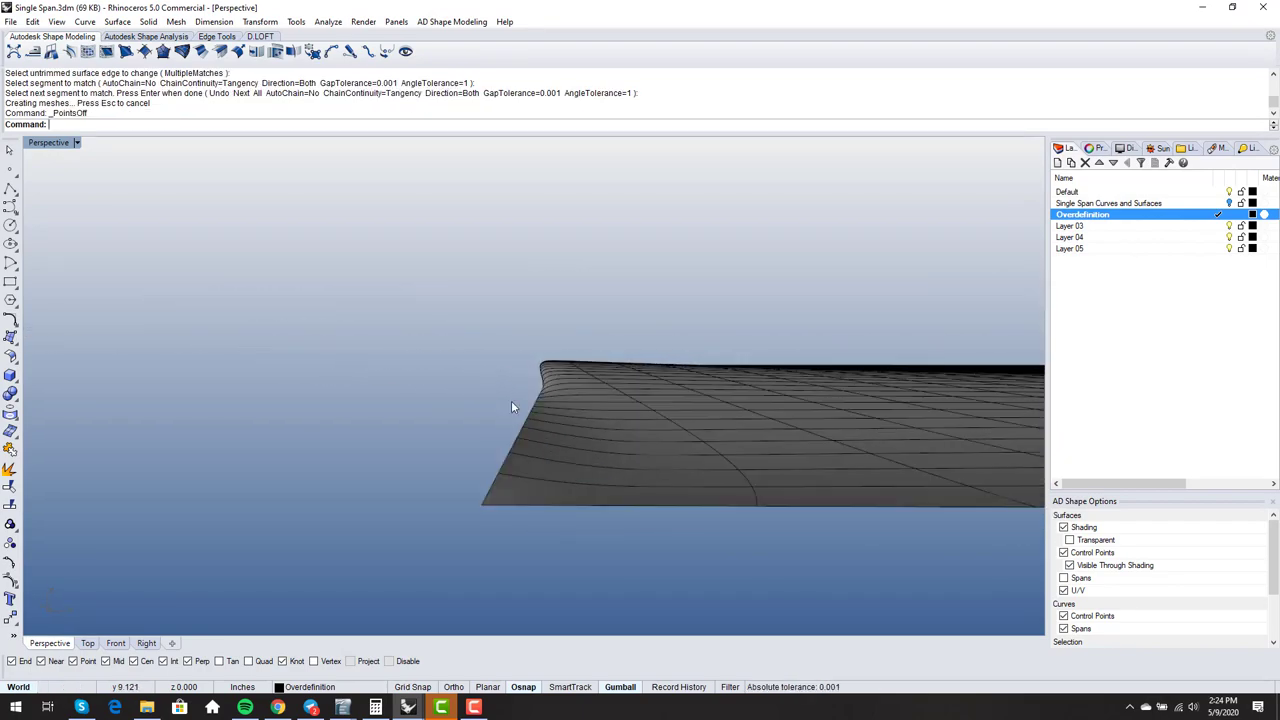
{"action": "left_click", "coordinate": [578, 427]}
{"action": "key", "text": "F10"}
{"action": "right_click_drag", "start_coordinate": [567, 471], "coordinate": [593, 425]}
{"action": "scroll", "coordinate": [651, 517], "scroll_direction": "down", "scroll_amount": 10}
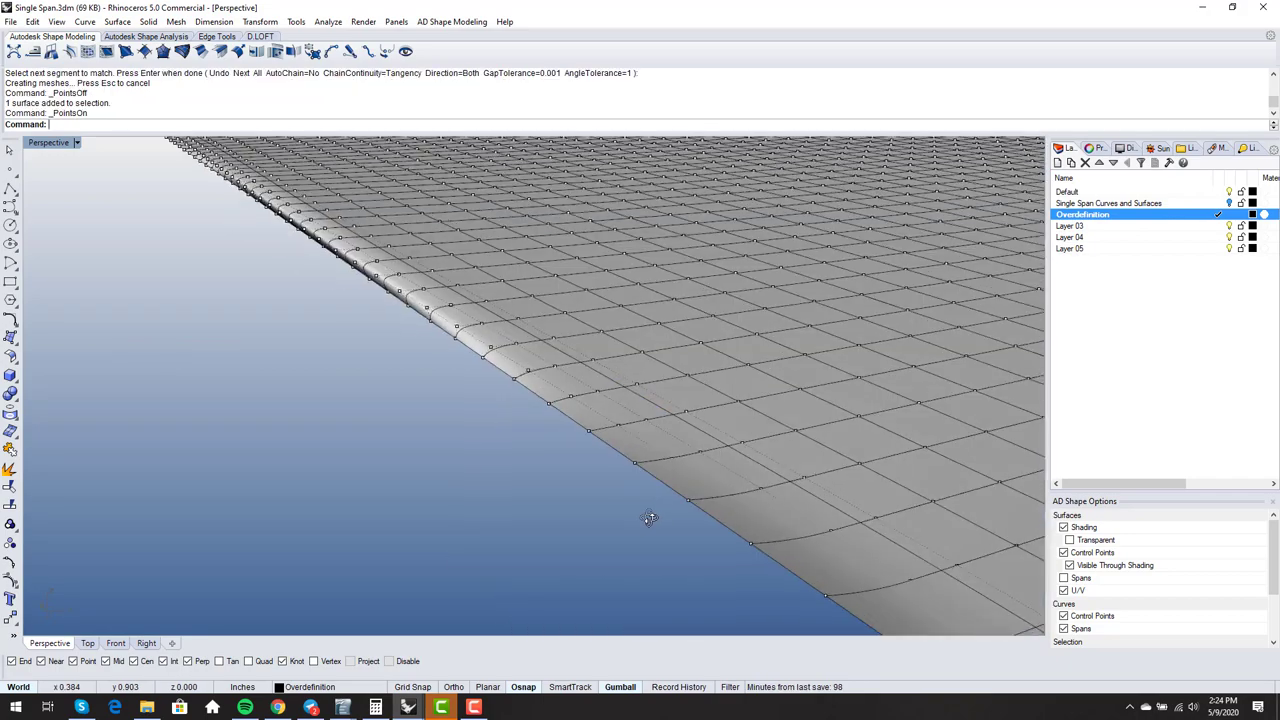
{"action": "scroll", "coordinate": [385, 311], "scroll_direction": "up", "scroll_amount": 5}
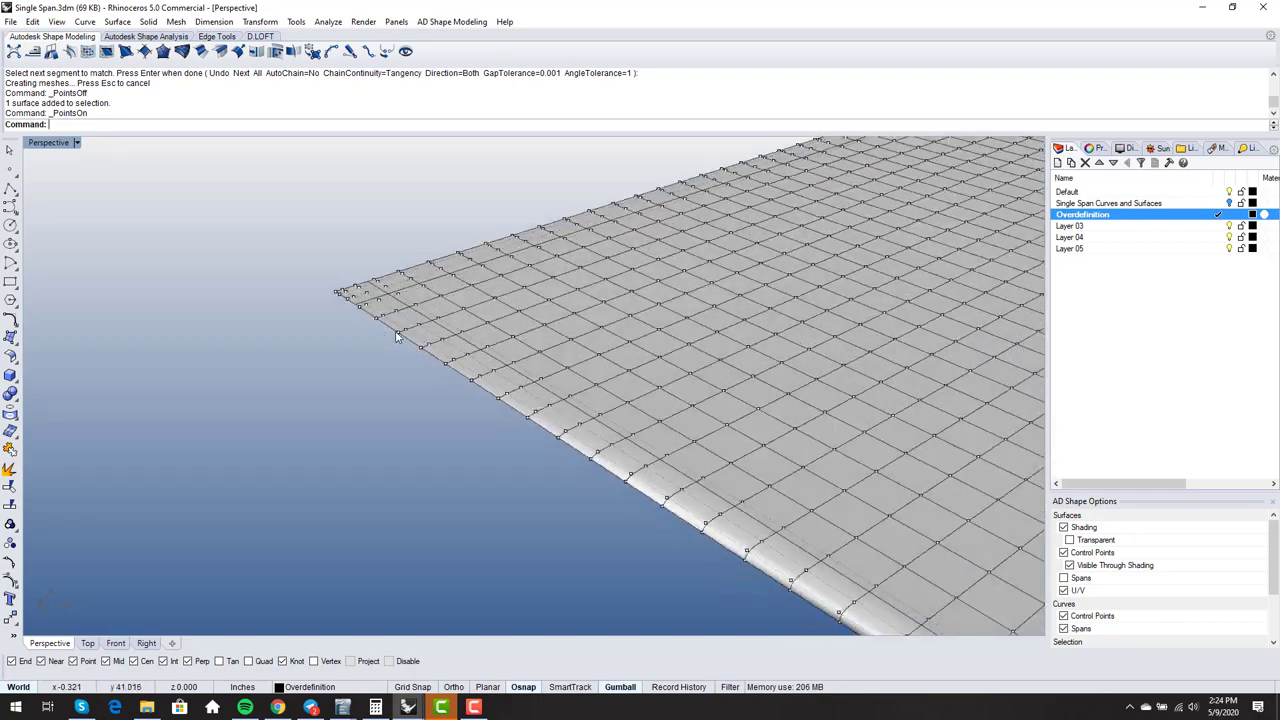
{"action": "right_click_drag", "start_coordinate": [385, 311], "coordinate": [385, 508]}
{"action": "key", "text": "ctrl+shift+e"}
{"action": "scroll", "coordinate": [400, 506], "scroll_direction": "up", "scroll_amount": 3}
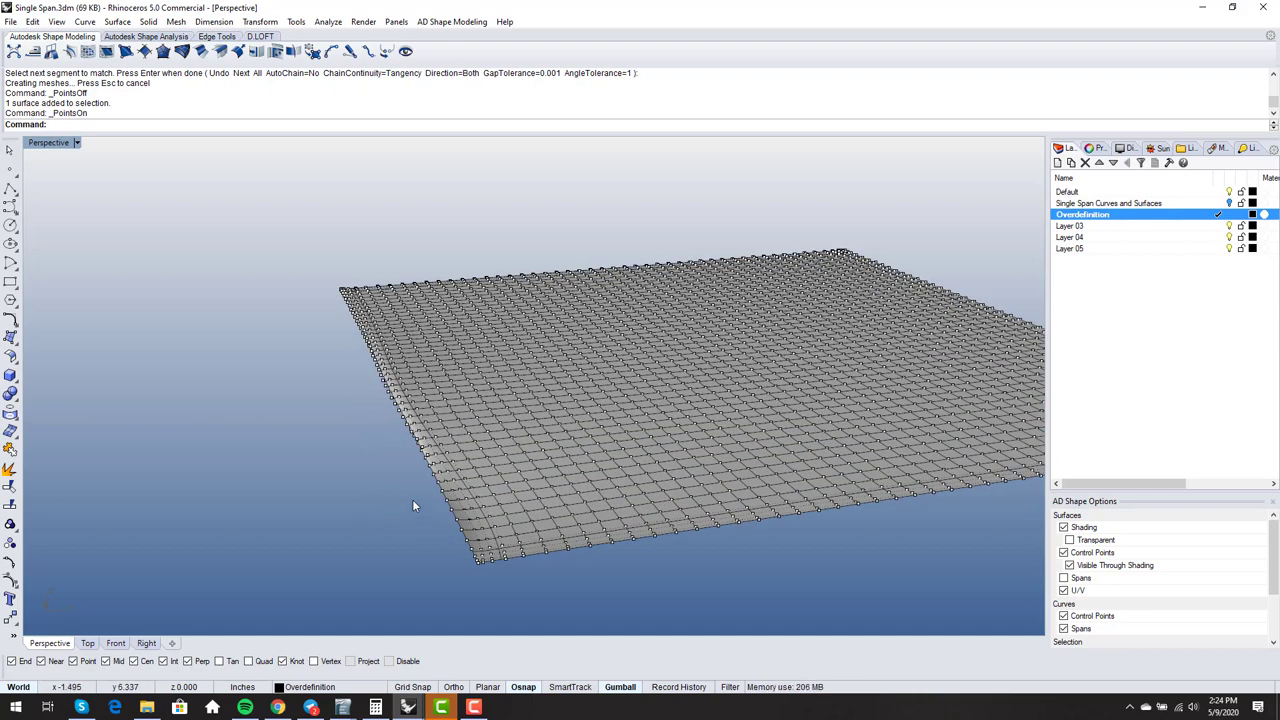
Step: Undo the surface match, the straight line and the 50-point rebuild
{"action": "key", "text": "ctrl+z"}
{"action": "key", "text": "ctrl+z"}
{"action": "key", "text": "ctrl+z"}
{"action": "left_click", "coordinate": [413, 505]}
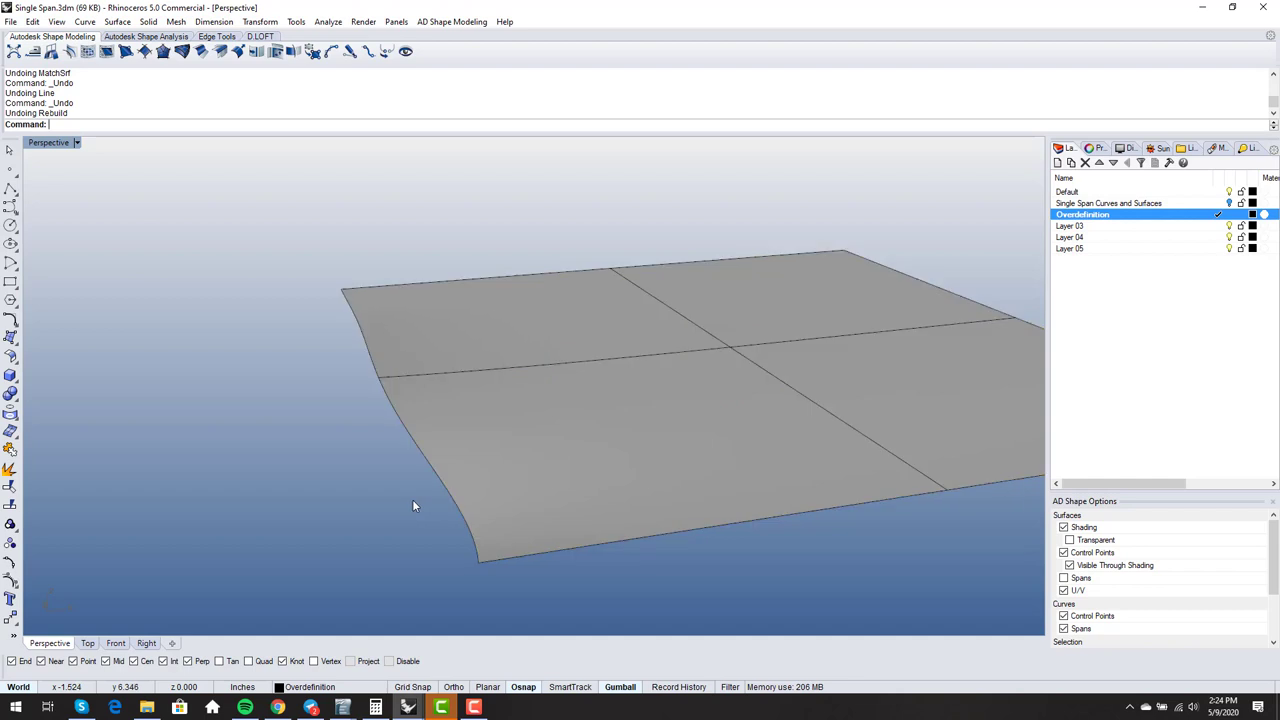
Step: Show the control points of the restored wavy-edged surface
{"action": "right_click_drag", "start_coordinate": [451, 534], "coordinate": [514, 514]}
{"action": "left_click", "coordinate": [537, 467]}
{"action": "key", "text": "Escape"}
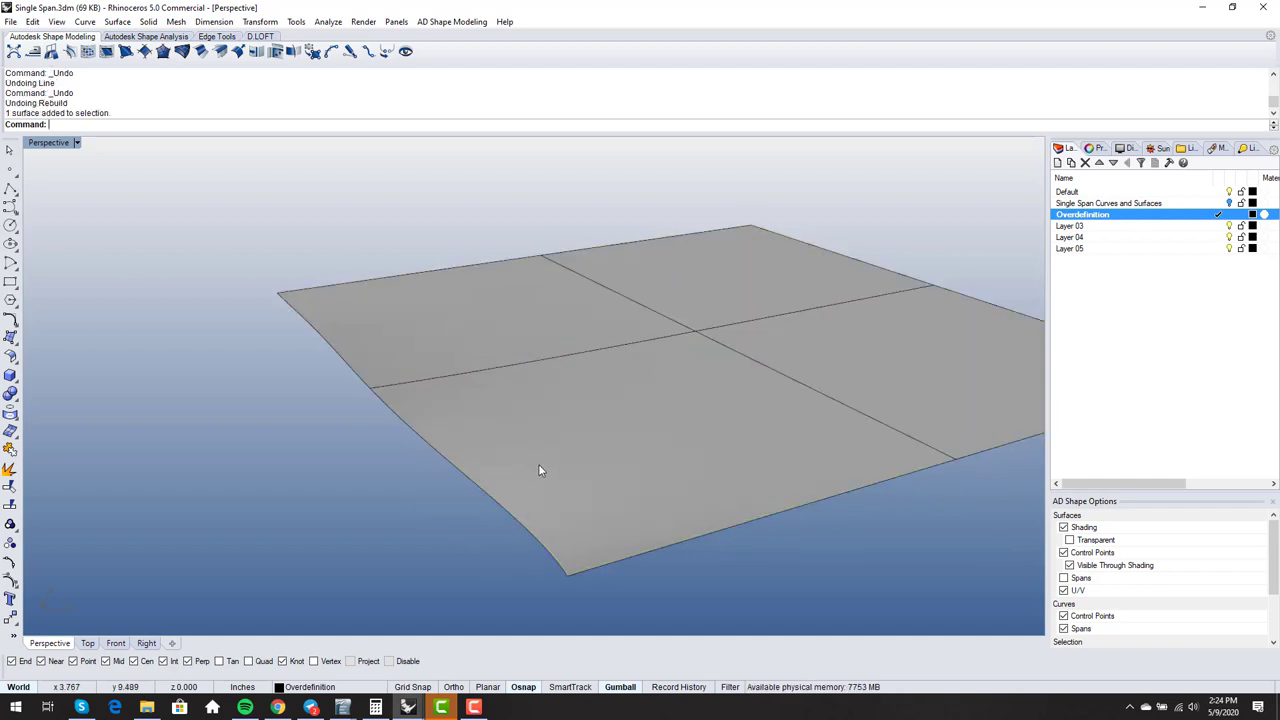
{"action": "left_click", "coordinate": [541, 466]}
{"action": "key", "text": "F10"}
{"action": "scroll", "coordinate": [542, 471], "scroll_direction": "down", "scroll_amount": 3}
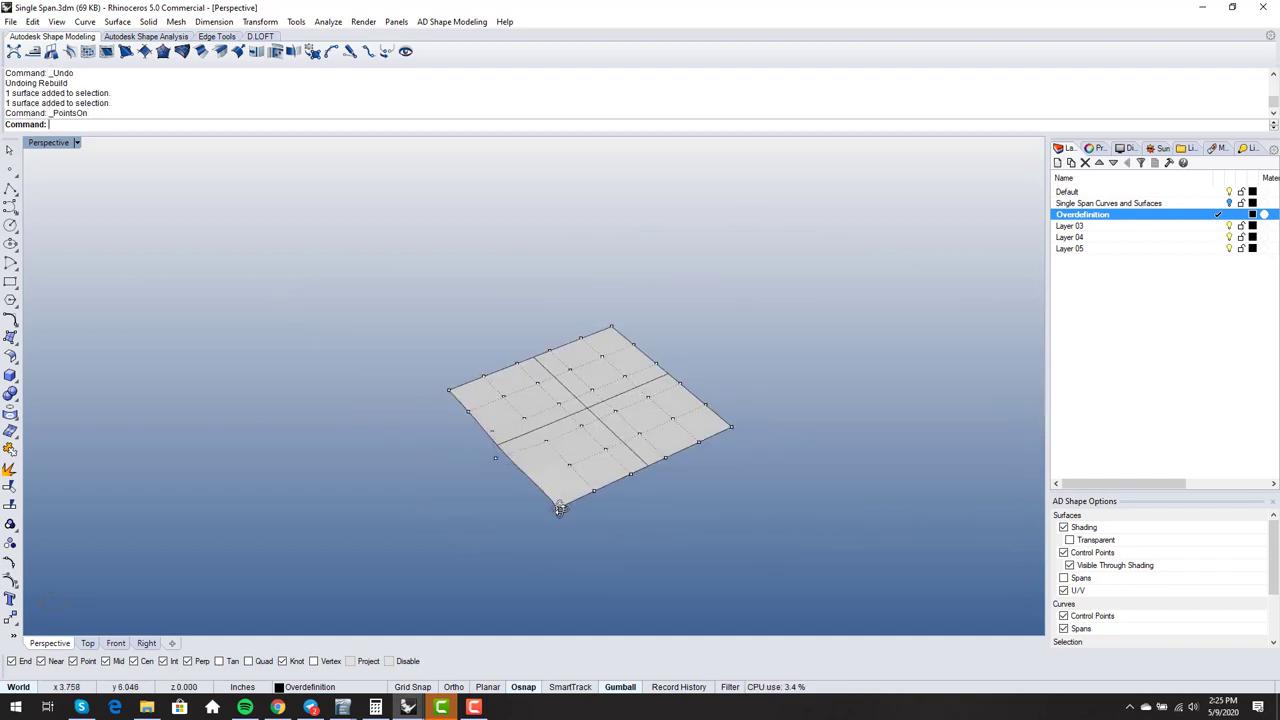
Step: Draw a straight line joining the two end corners of the simple surface's wavy edge
{"action": "scroll", "coordinate": [444, 411], "scroll_direction": "up", "scroll_amount": 5}
{"action": "key", "text": "l"}
{"action": "left_click", "coordinate": [450, 363]}
{"action": "scroll", "coordinate": [450, 363], "scroll_direction": "down", "scroll_amount": 3}
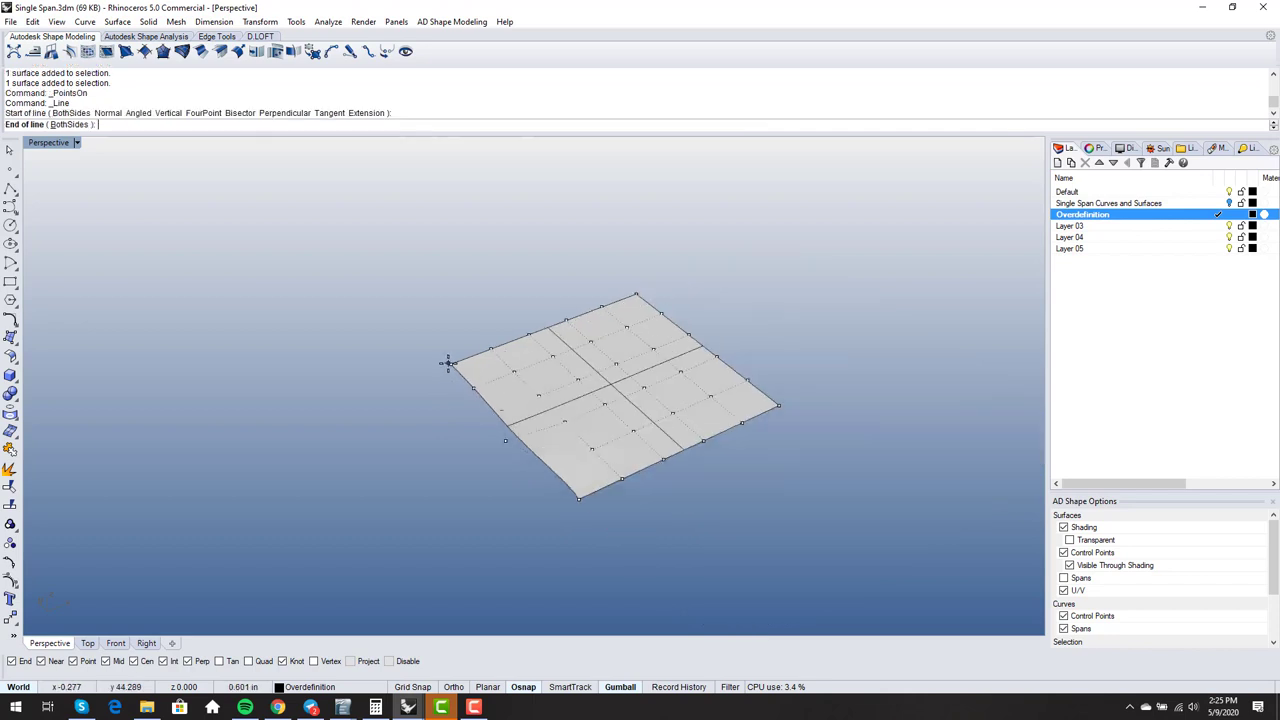
{"action": "left_click", "coordinate": [577, 497]}
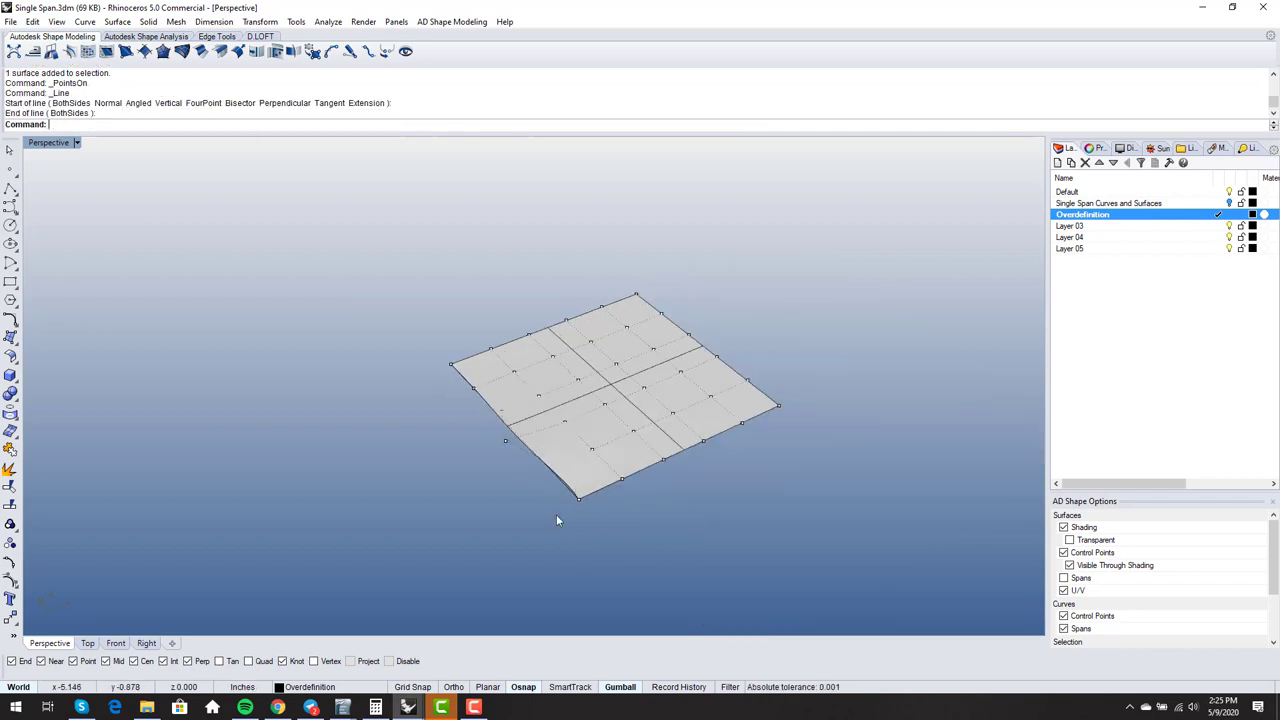
Step: Match the simple surface's wavy edge to the straight line, keeping the current Match Surface settings
{"action": "scroll", "coordinate": [586, 415], "scroll_direction": "up", "scroll_amount": 5}
{"action": "type", "text": "matchsrf"}
{"action": "key", "text": "Return"}
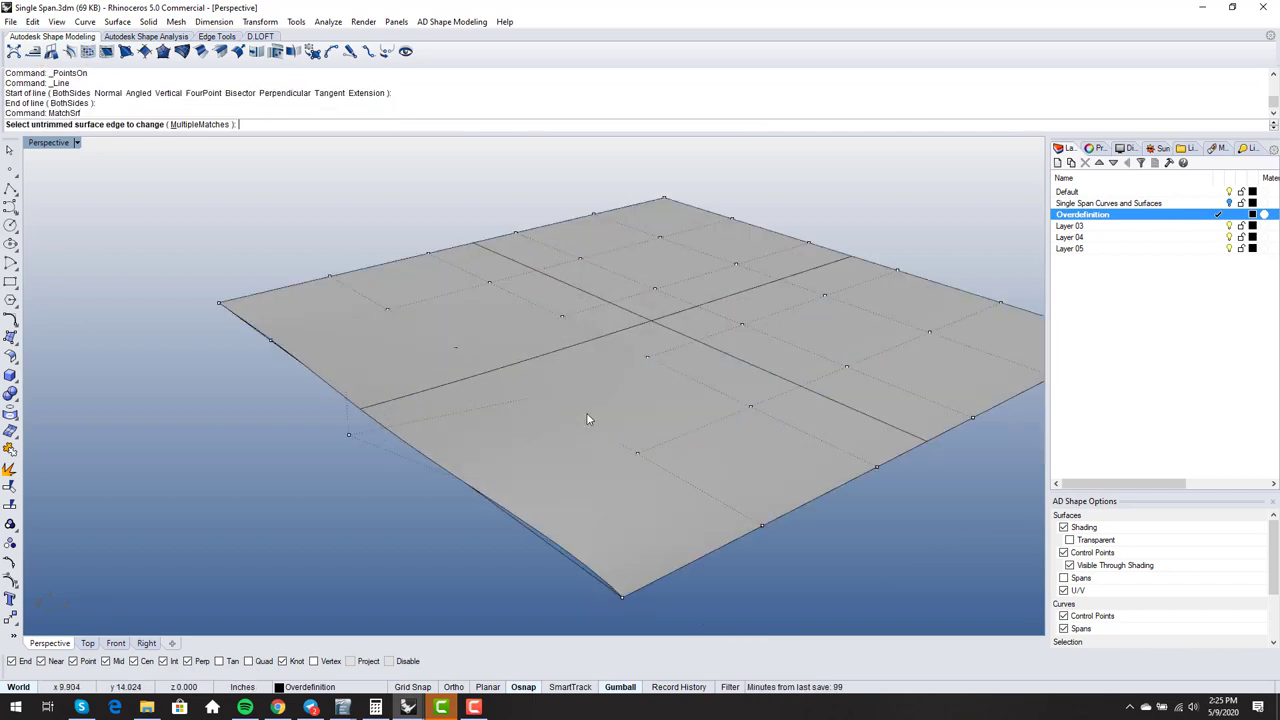
{"action": "left_click", "coordinate": [584, 572]}
{"action": "left_click", "coordinate": [584, 573]}
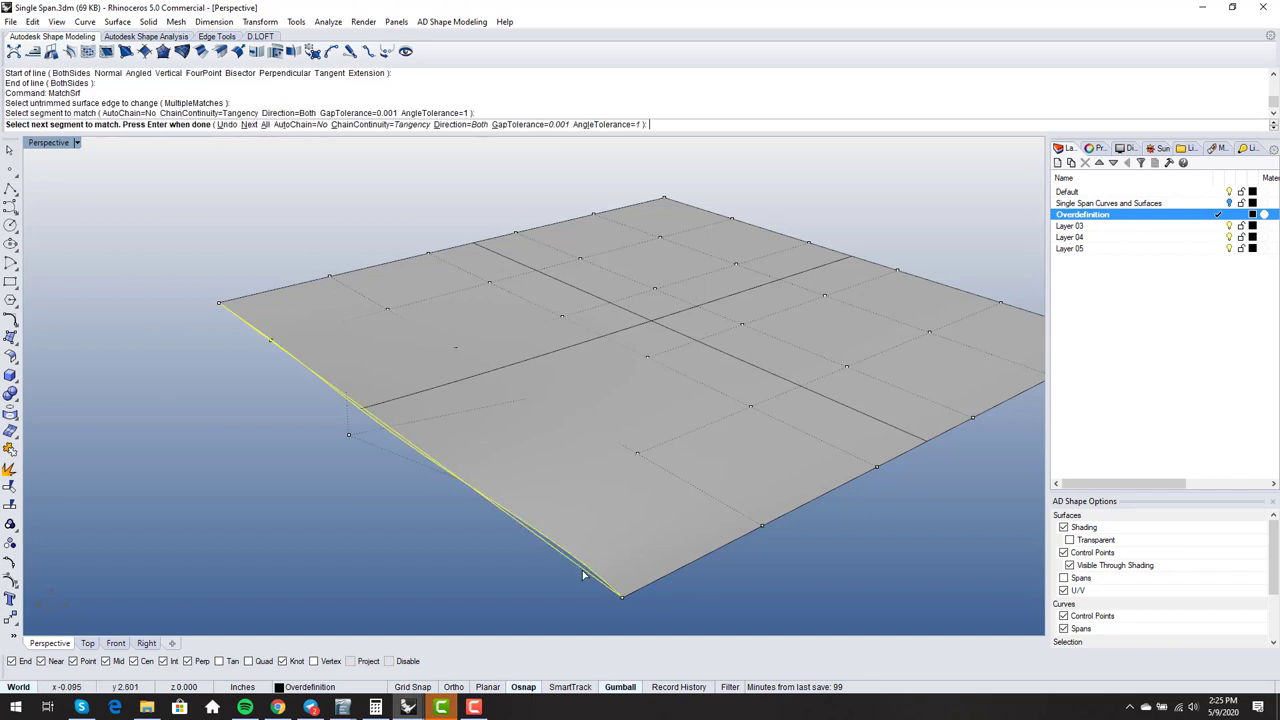
{"action": "key", "text": "Return"}
{"action": "key", "text": "Return"}
Step: Delete the straight line lying along the matched surface edge
{"action": "right_click_drag", "start_coordinate": [586, 566], "coordinate": [463, 499]}
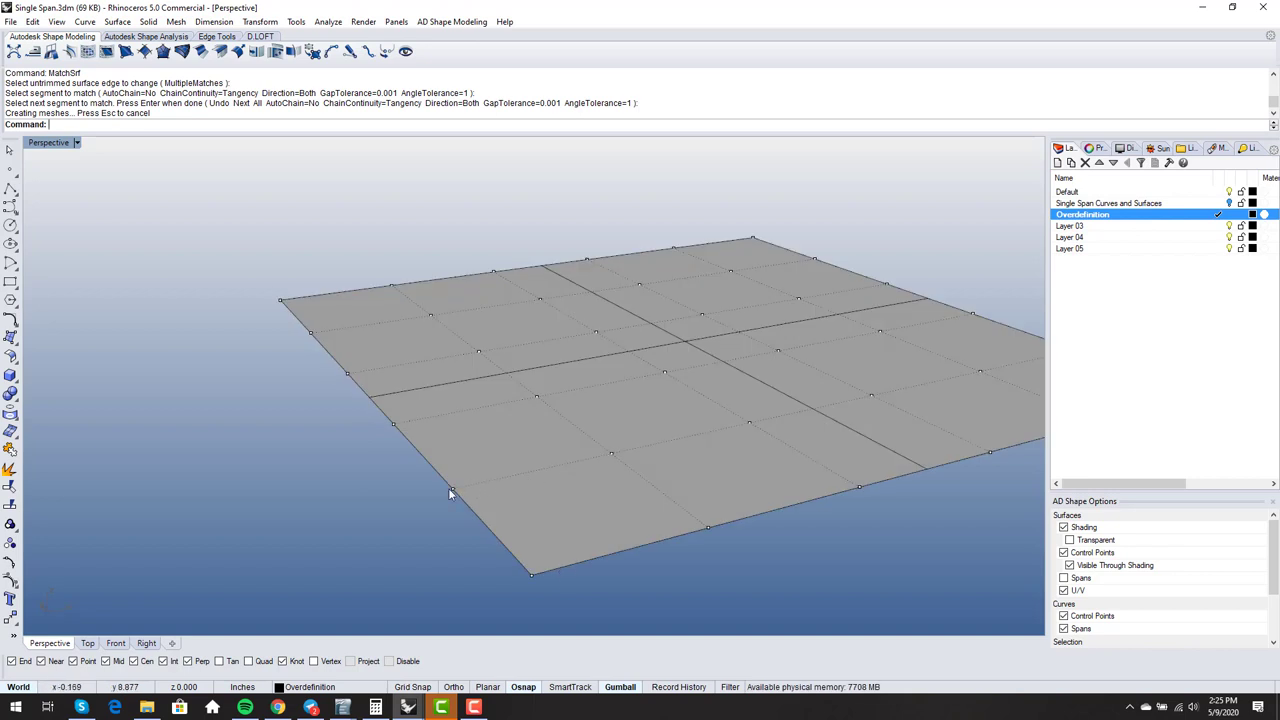
{"action": "right_click_drag", "start_coordinate": [494, 549], "coordinate": [590, 488]}
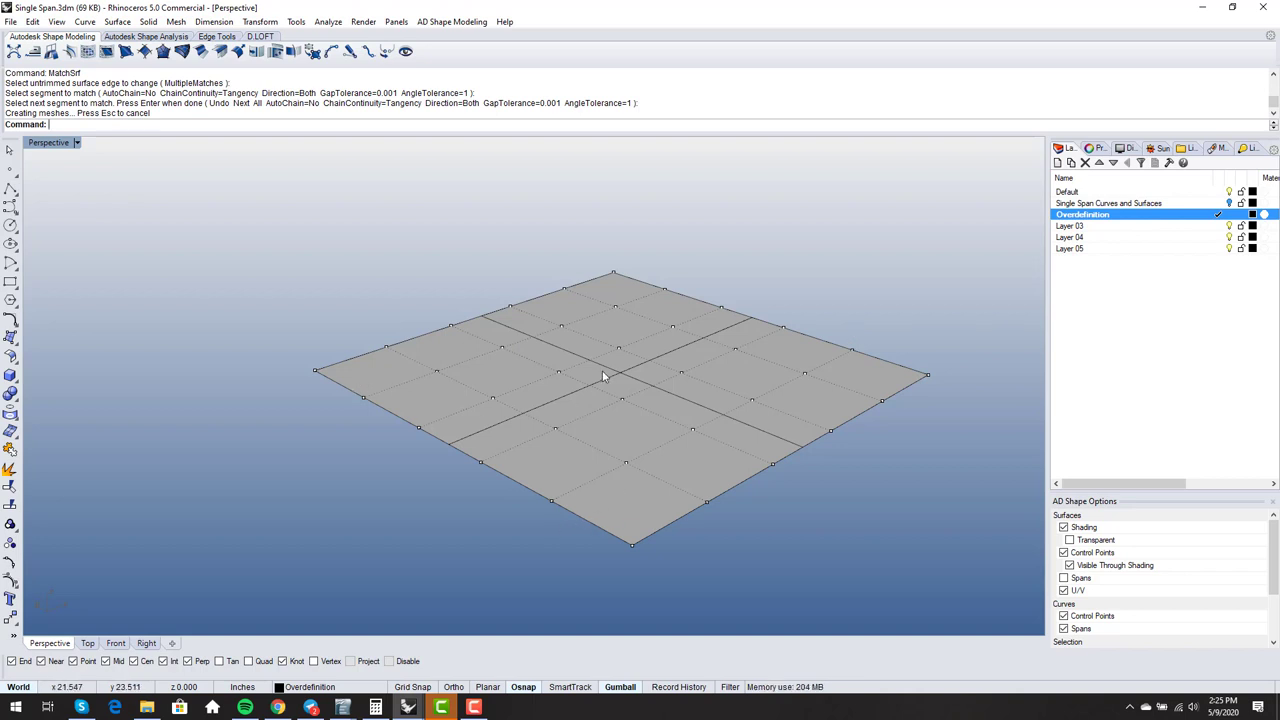
{"action": "right_click_drag", "start_coordinate": [602, 377], "coordinate": [603, 383]}
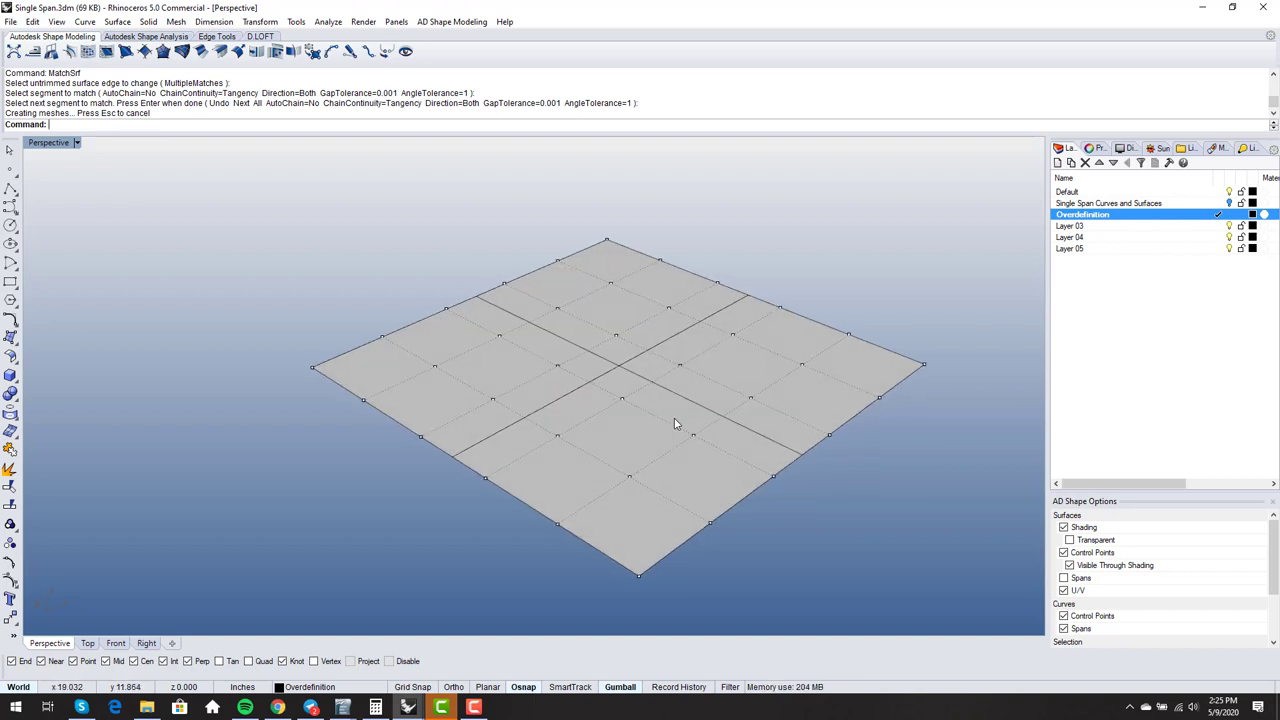
{"action": "scroll", "coordinate": [348, 531], "scroll_direction": "down", "scroll_amount": 2}
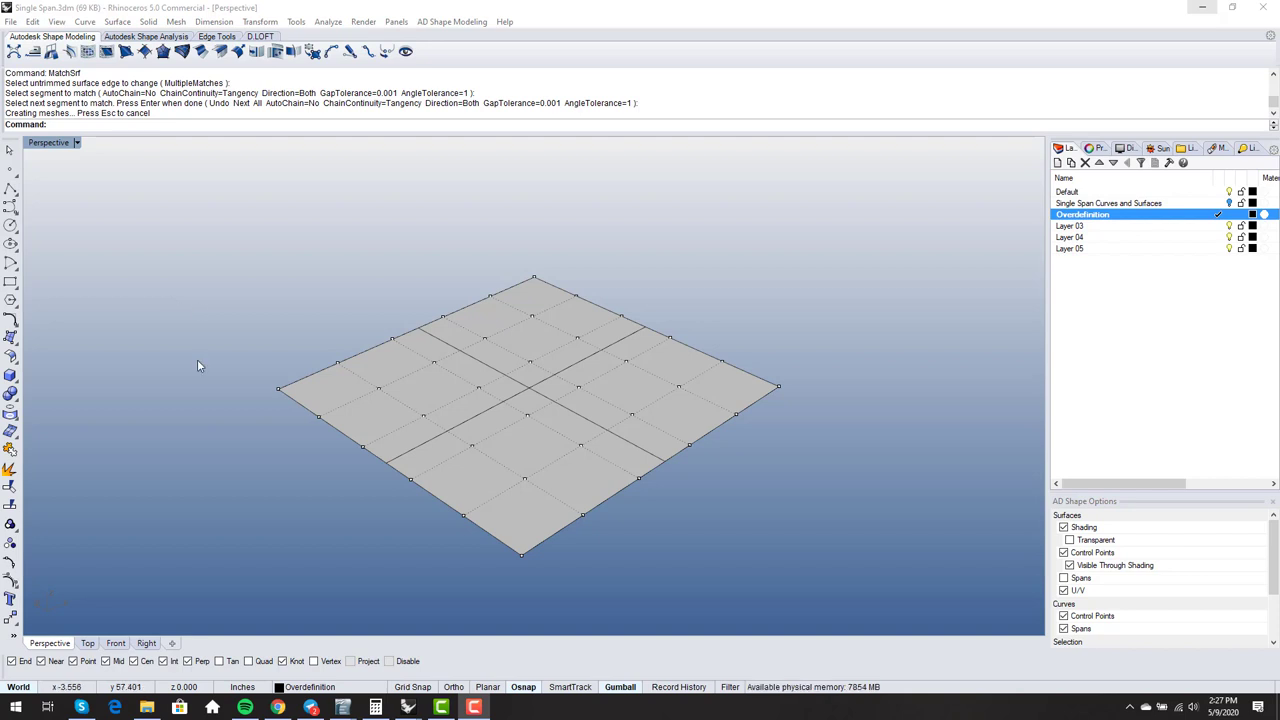
{"action": "left_click", "coordinate": [371, 457]}
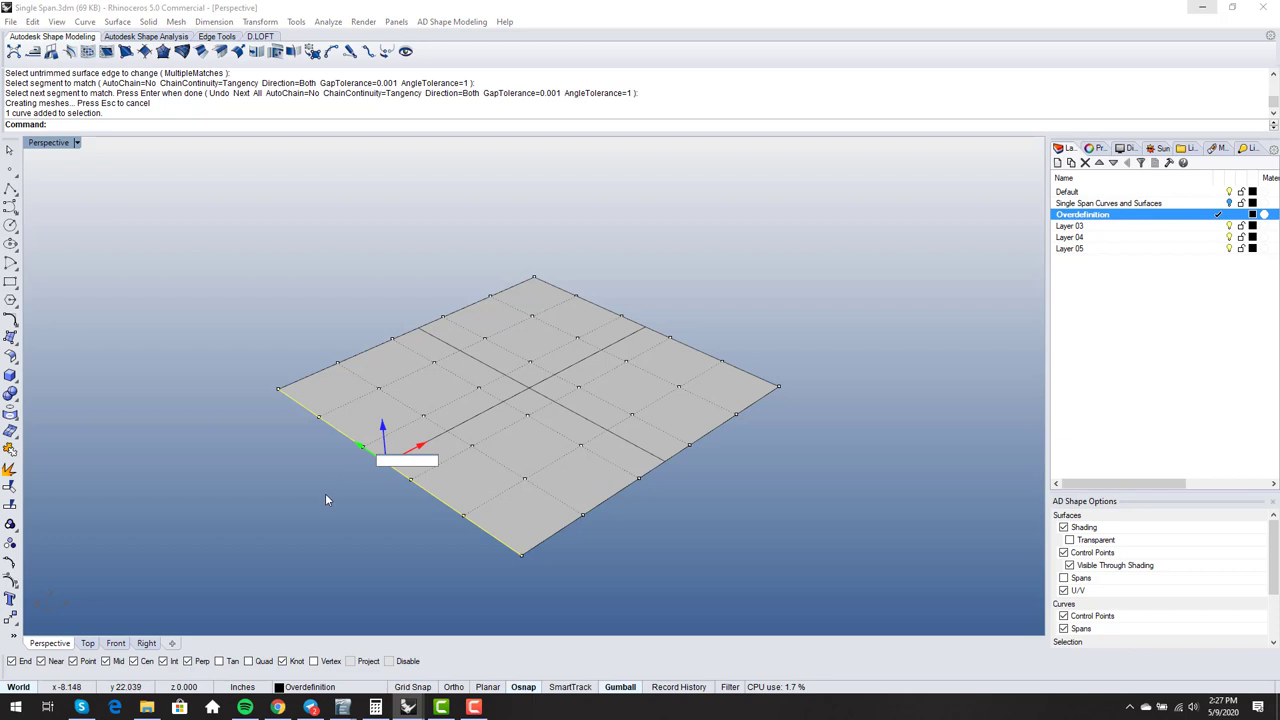
{"action": "key", "text": "Escape"}
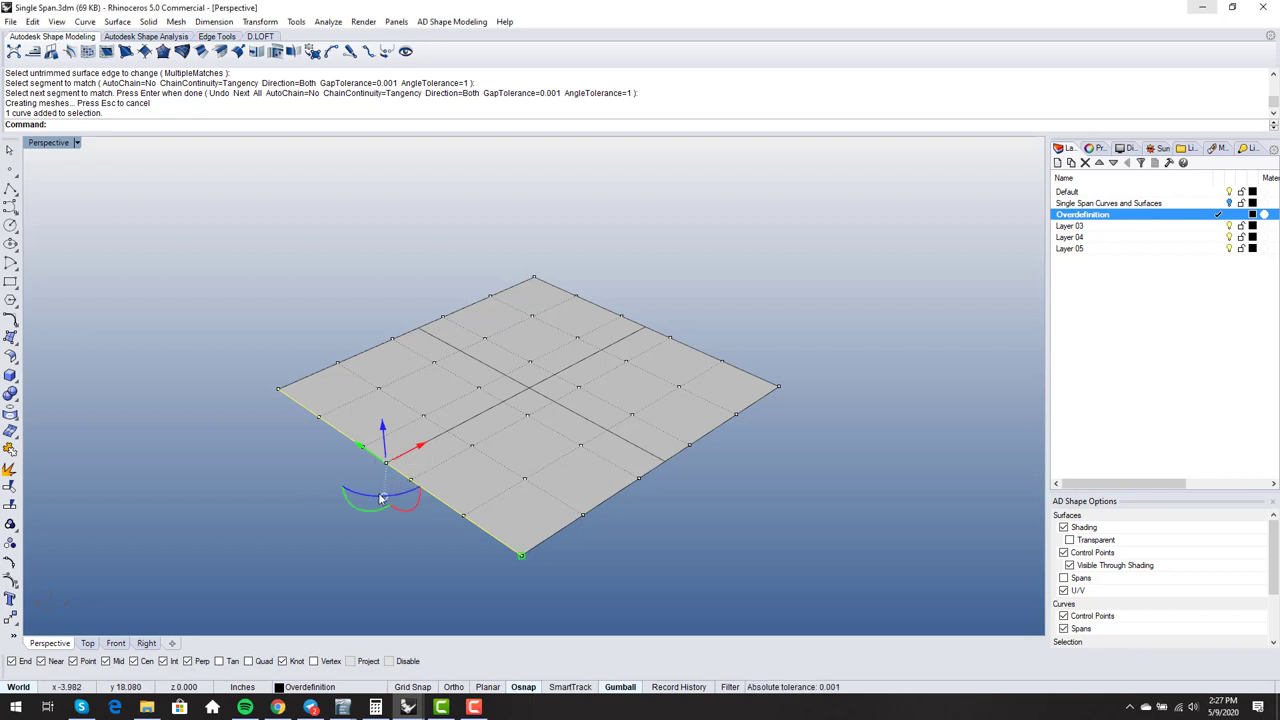
{"action": "key", "text": "Delete"}
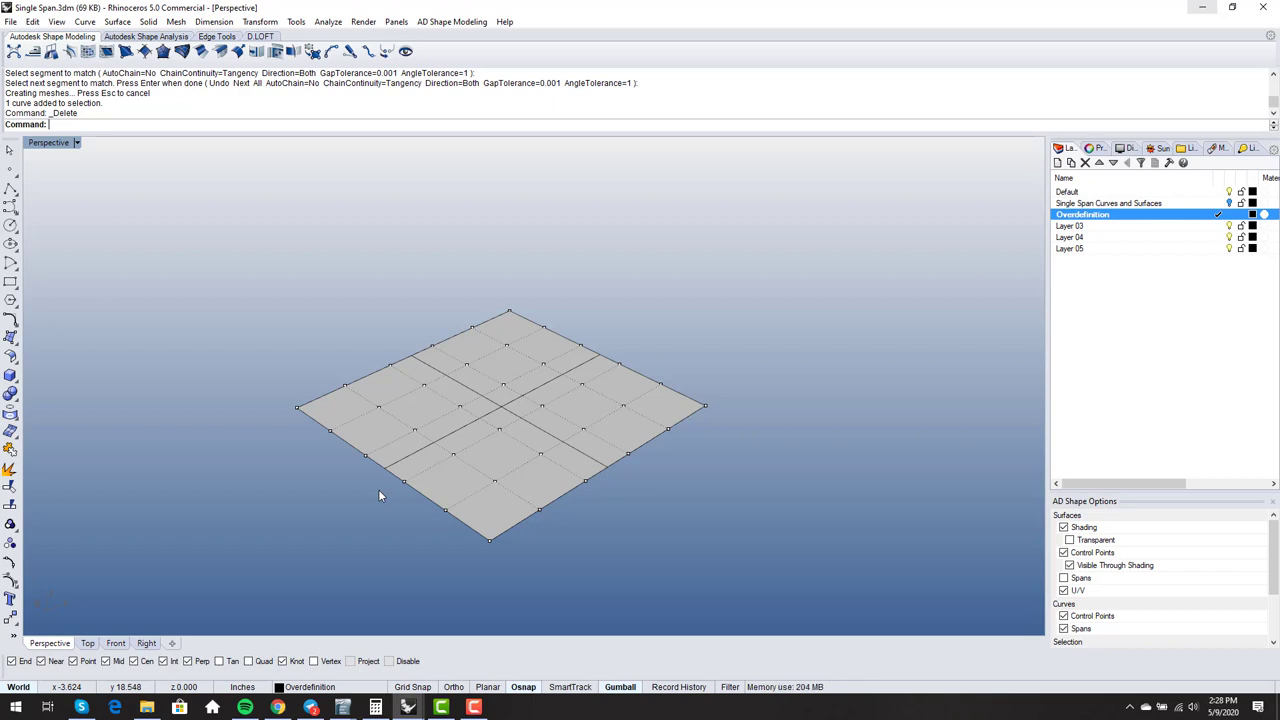
Step: Duplicate the surface edge adjacent to the matched edge at the front corner and extrude the copy outward in the plane as a strip
{"action": "scroll", "coordinate": [498, 434], "scroll_direction": "down", "scroll_amount": 1}
{"action": "right_click_drag", "start_coordinate": [498, 436], "coordinate": [573, 502]}
{"action": "type", "text": "DupEdge"}
{"action": "key", "text": "Return"}
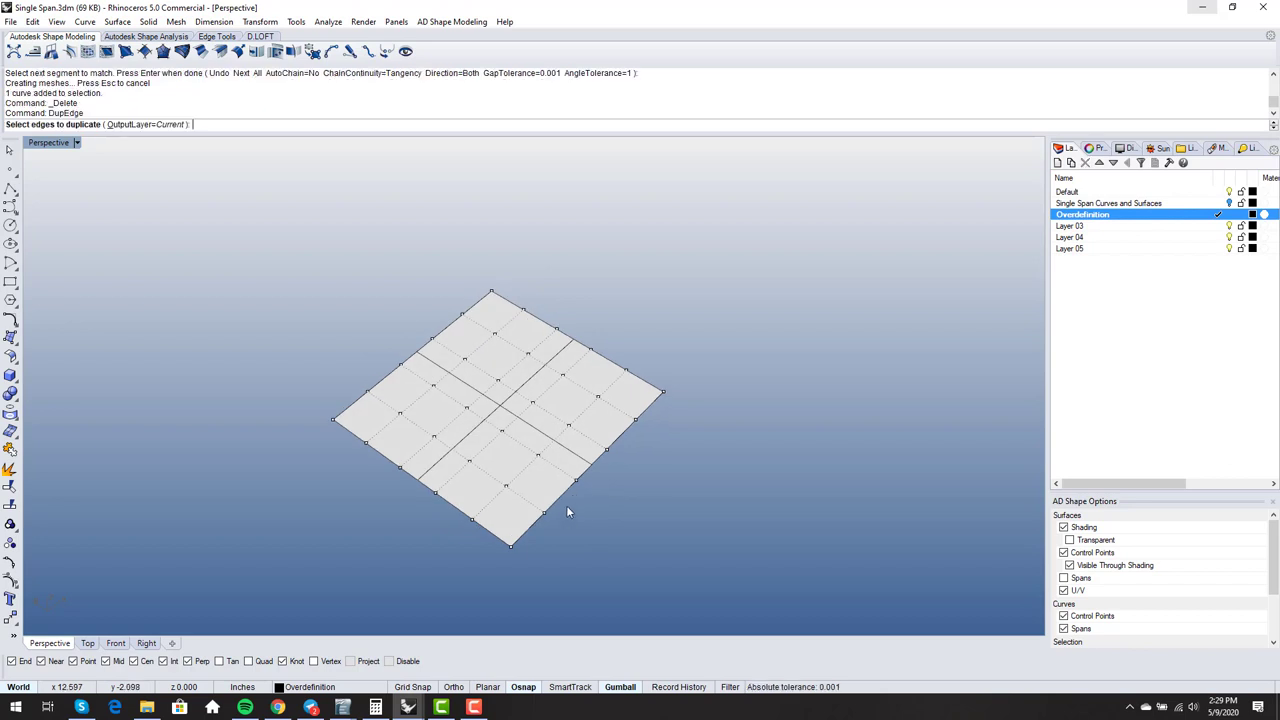
{"action": "left_click", "coordinate": [562, 490]}
{"action": "key", "text": "Return"}
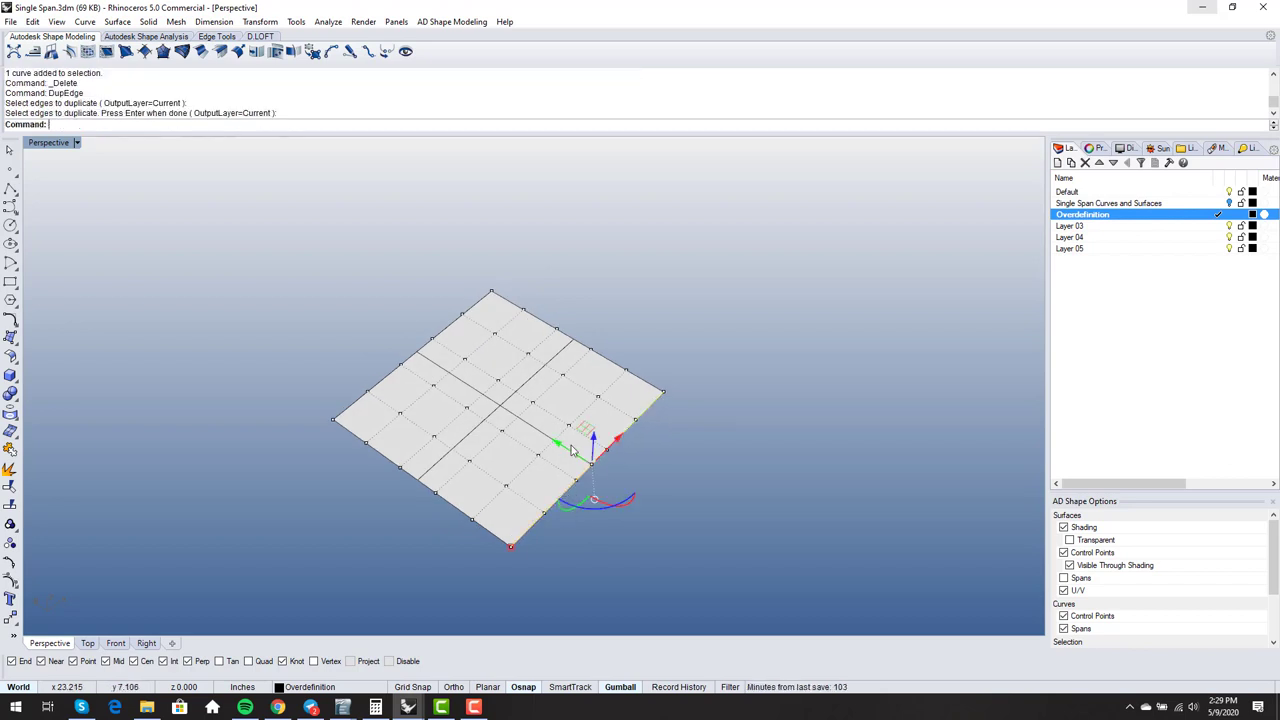
{"action": "left_click_drag", "start_coordinate": [592, 462], "coordinate": [702, 496], "text": "ctrl"}
Step: Explode the extruded strip into a plain surface and show its control points
{"action": "left_click", "coordinate": [583, 527]}
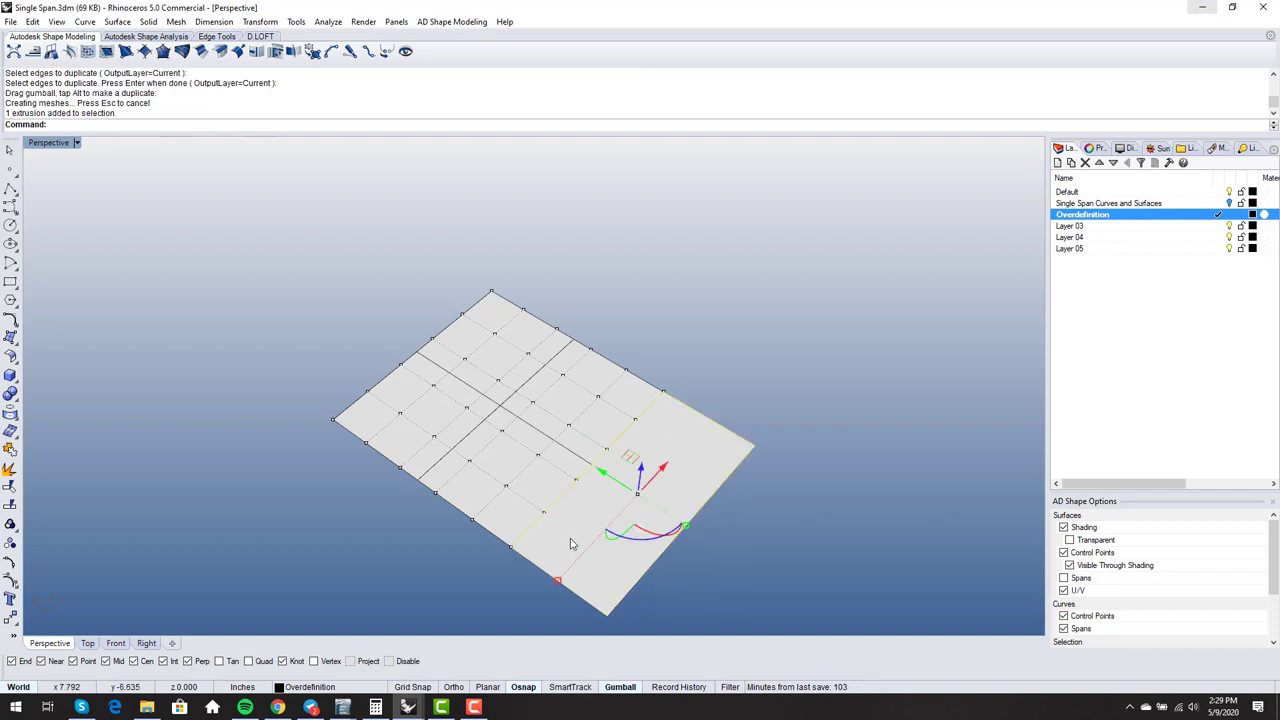
{"action": "left_click", "coordinate": [10, 449]}
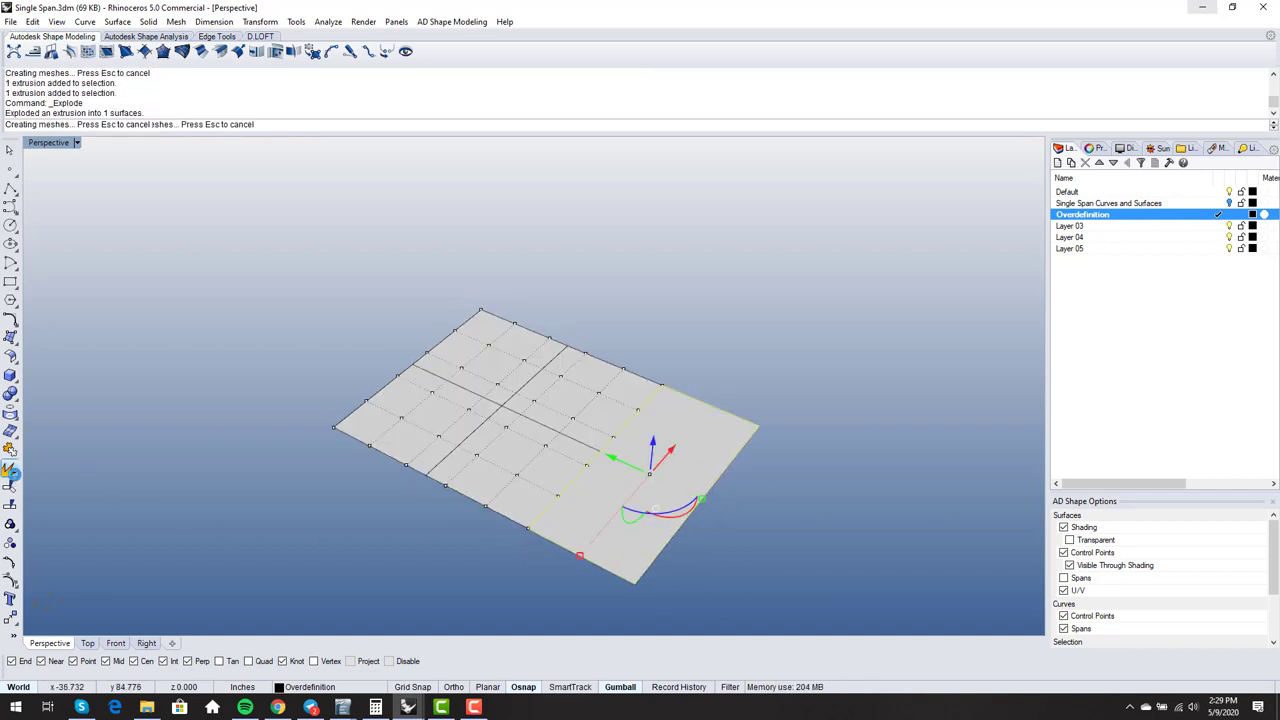
{"action": "left_click", "coordinate": [634, 502]}
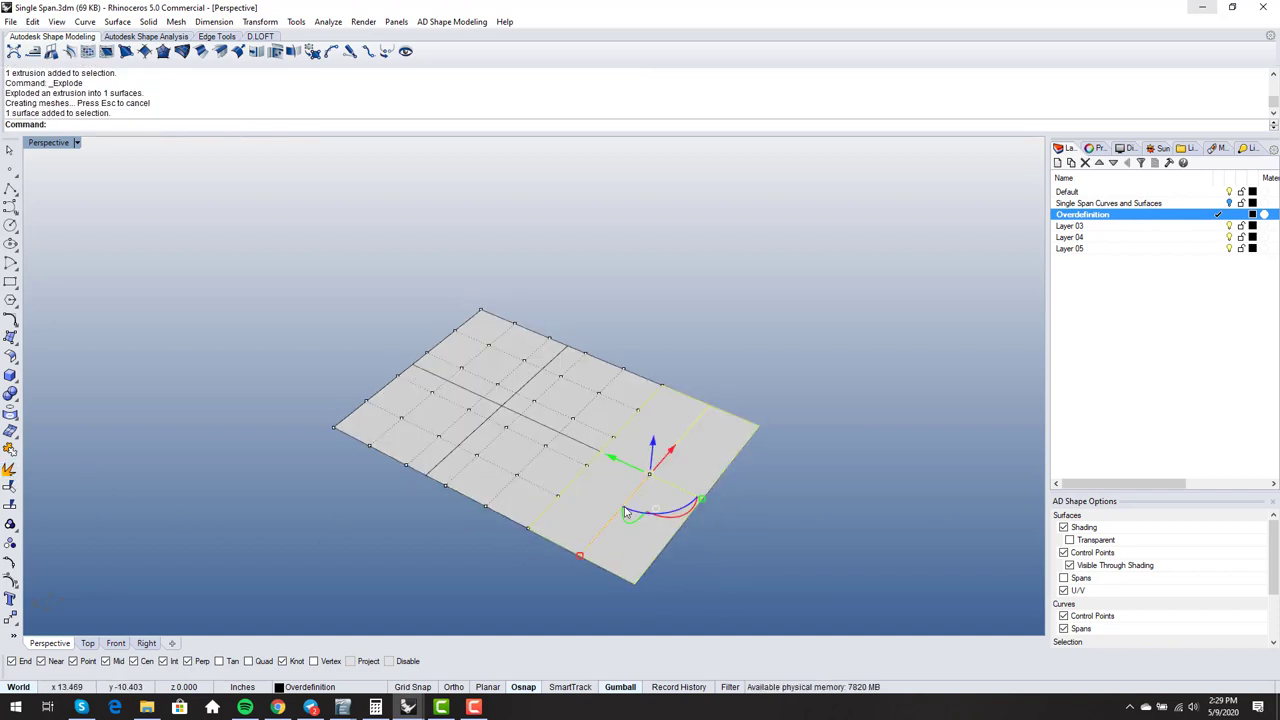
{"action": "key", "text": "F10"}
{"action": "right_click_drag", "start_coordinate": [567, 563], "coordinate": [553, 515]}
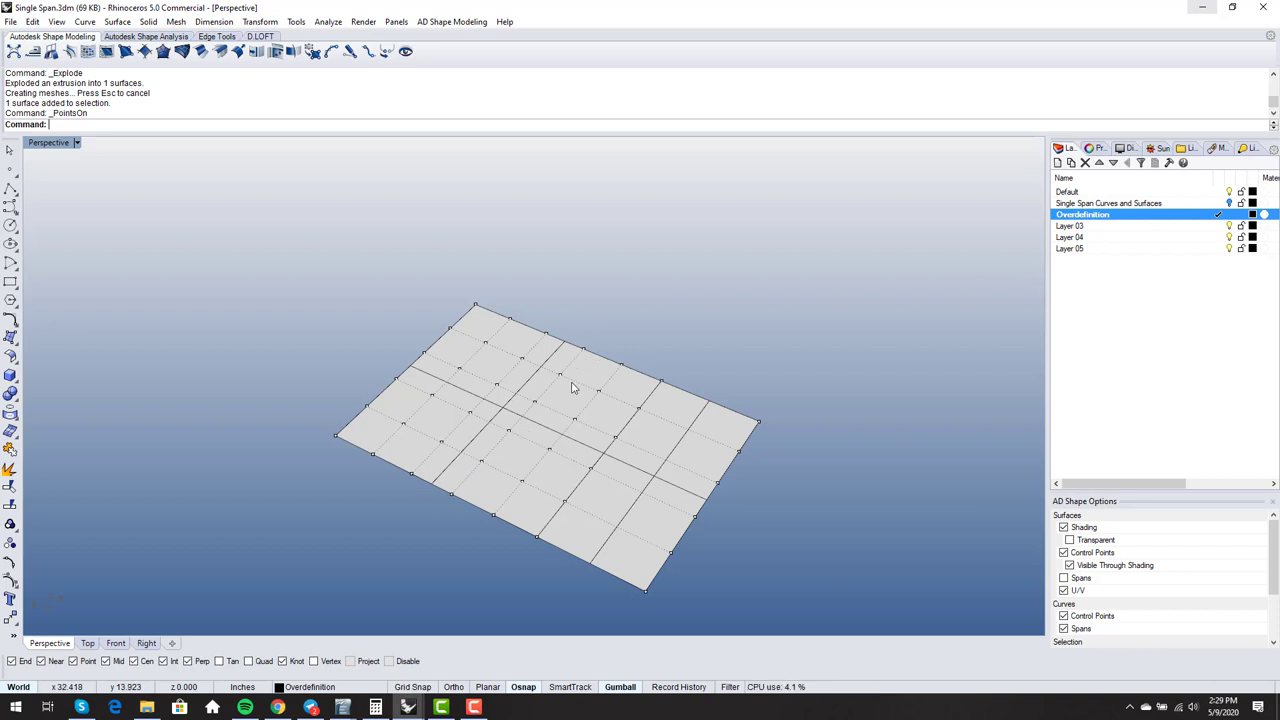
Step: Raise the six control points on the strip's outer edge so the strip slopes upward from the square surface
{"action": "right_click_drag", "start_coordinate": [405, 517], "coordinate": [646, 349]}
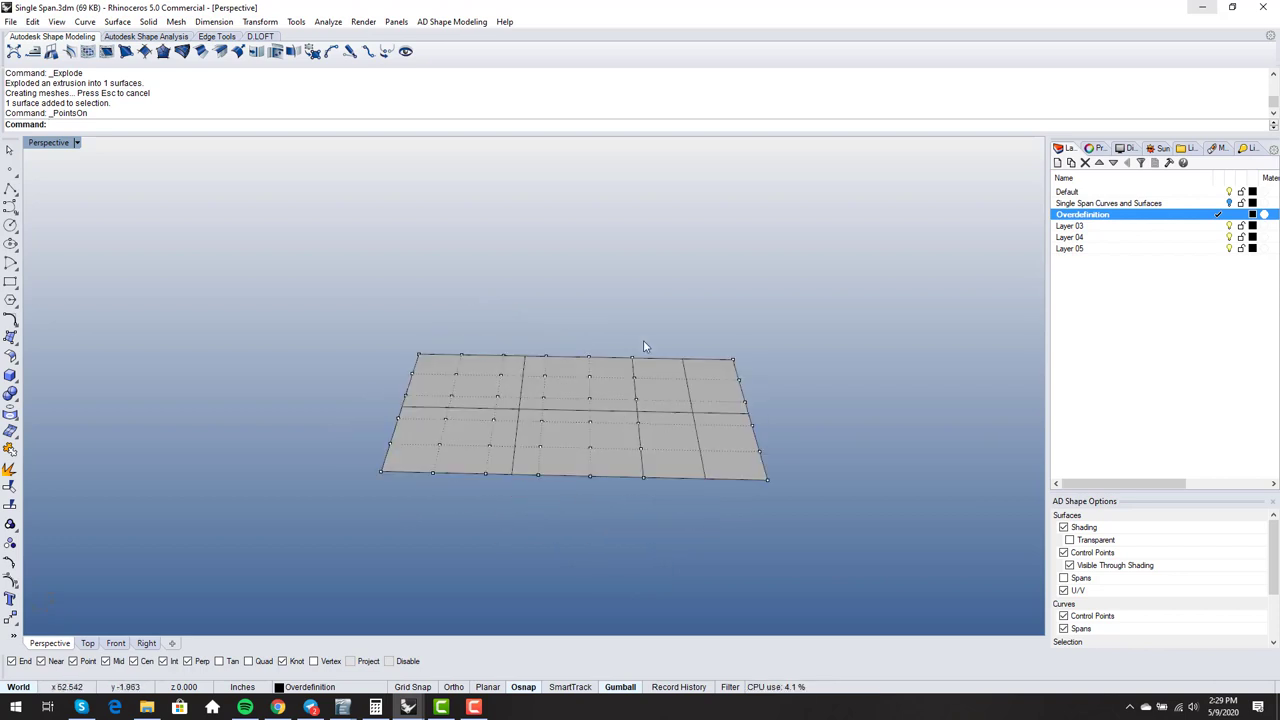
{"action": "left_click_drag", "start_coordinate": [704, 320], "coordinate": [804, 514]}
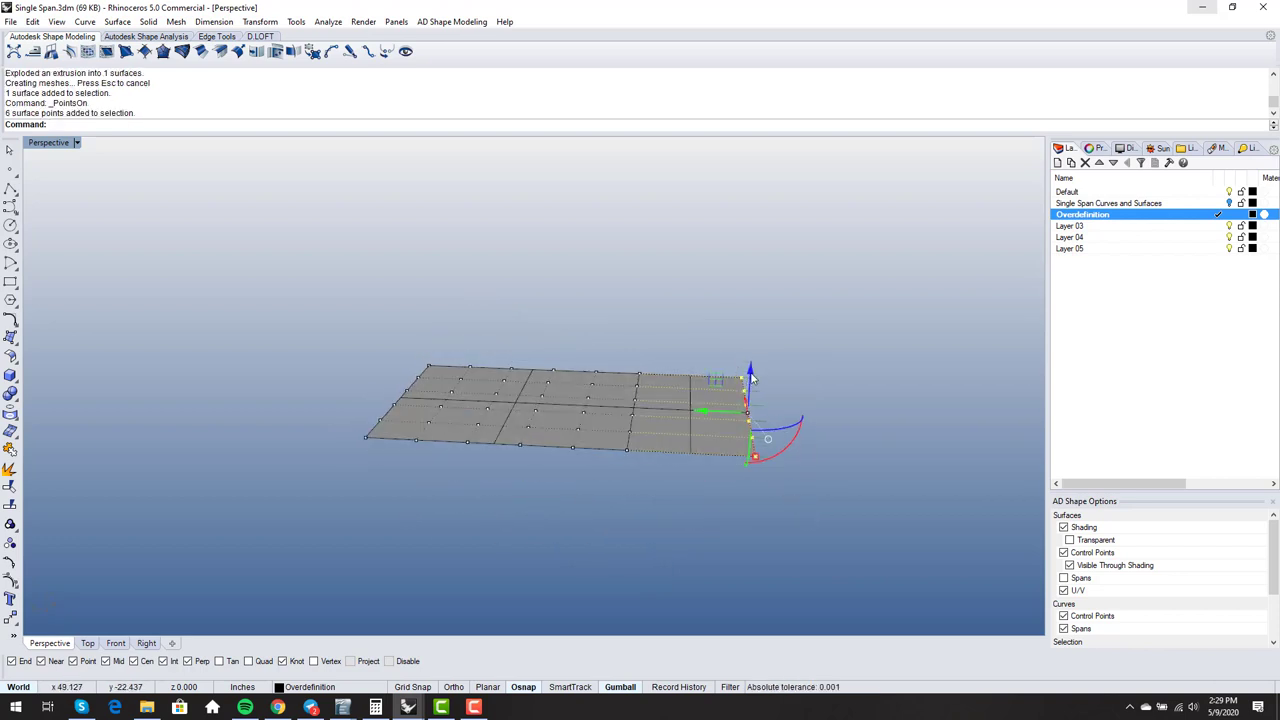
{"action": "left_click_drag", "start_coordinate": [749, 370], "coordinate": [746, 346]}
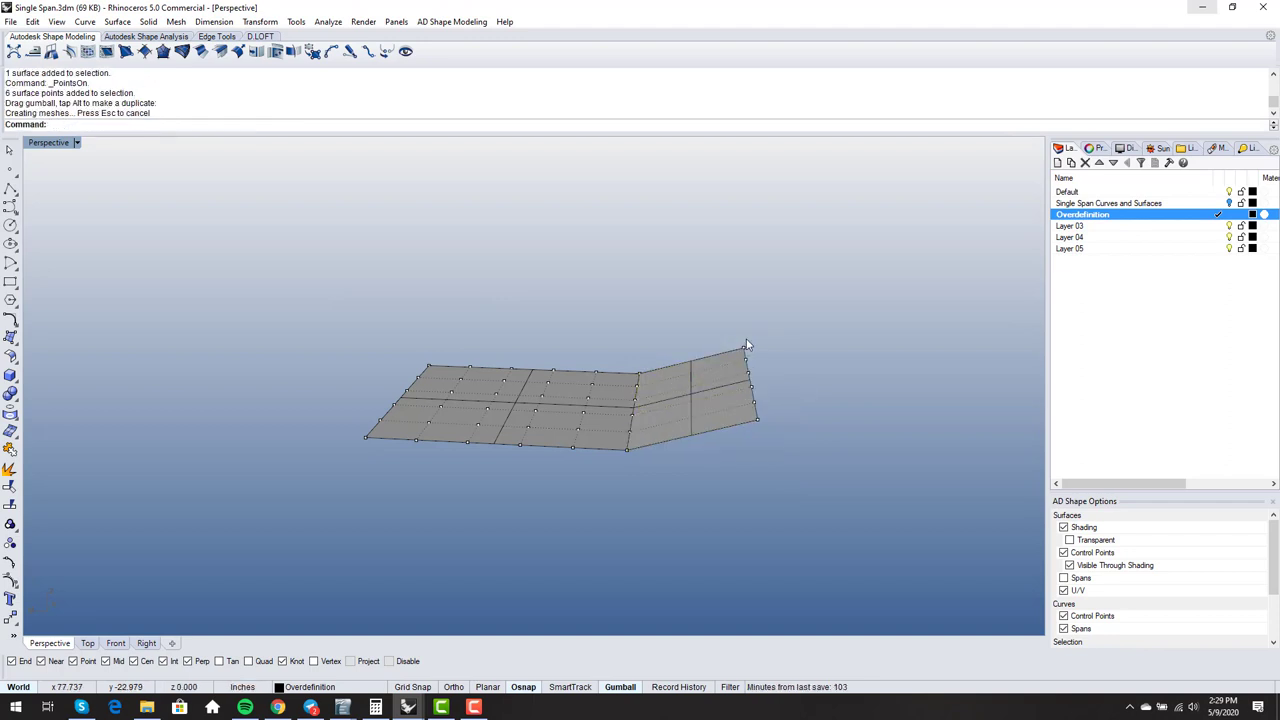
Step: Match the square surface's edge to the adjoining edge of the sloped strip, using Curvature continuity and Automatic isocurve direction adjustment
{"action": "type", "text": "Matg"}
{"action": "key", "text": "Return"}
{"action": "type", "text": "MatchSrf"}
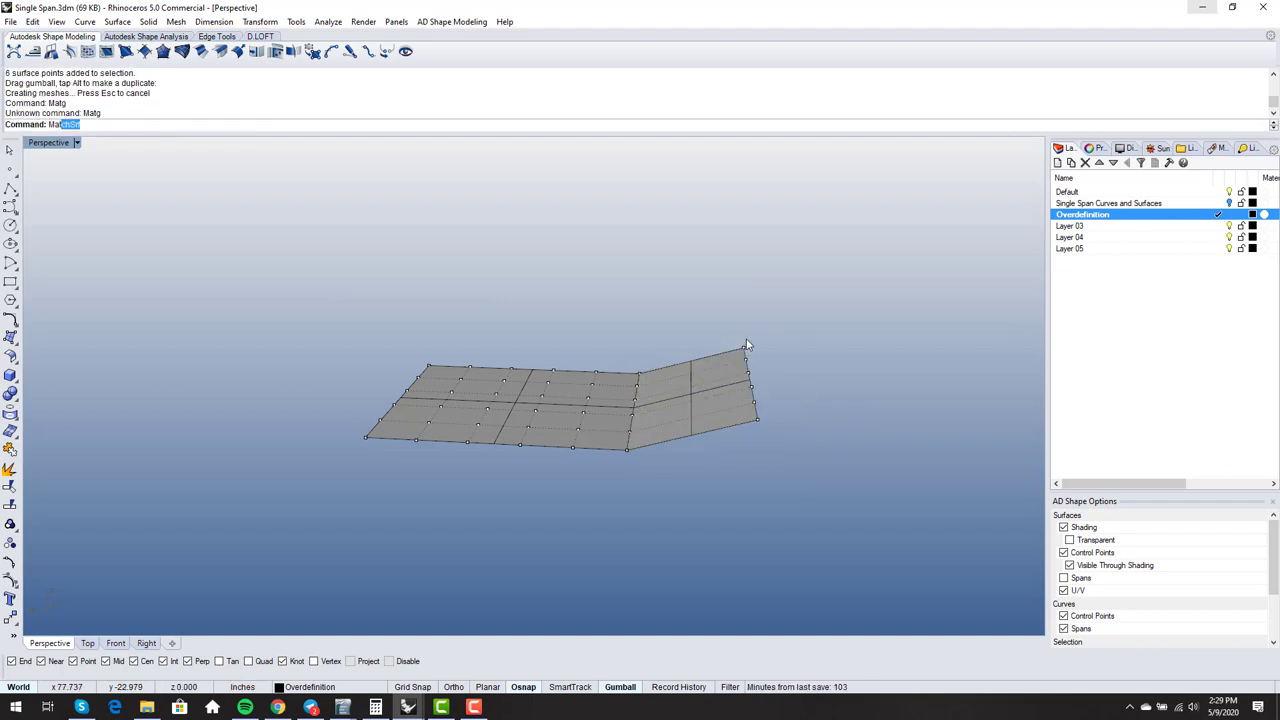
{"action": "key", "text": "Return"}
{"action": "right_click_drag", "start_coordinate": [904, 357], "coordinate": [833, 451]}
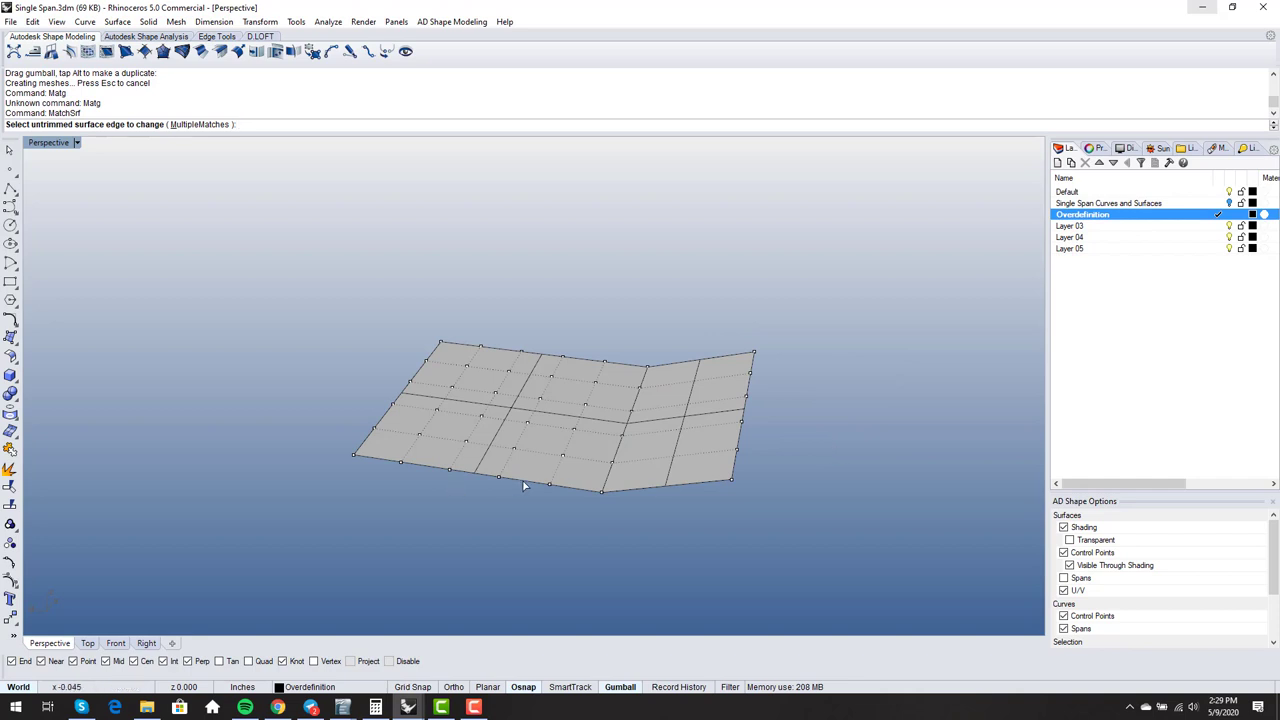
{"action": "left_click", "coordinate": [603, 480]}
{"action": "left_click", "coordinate": [636, 517]}
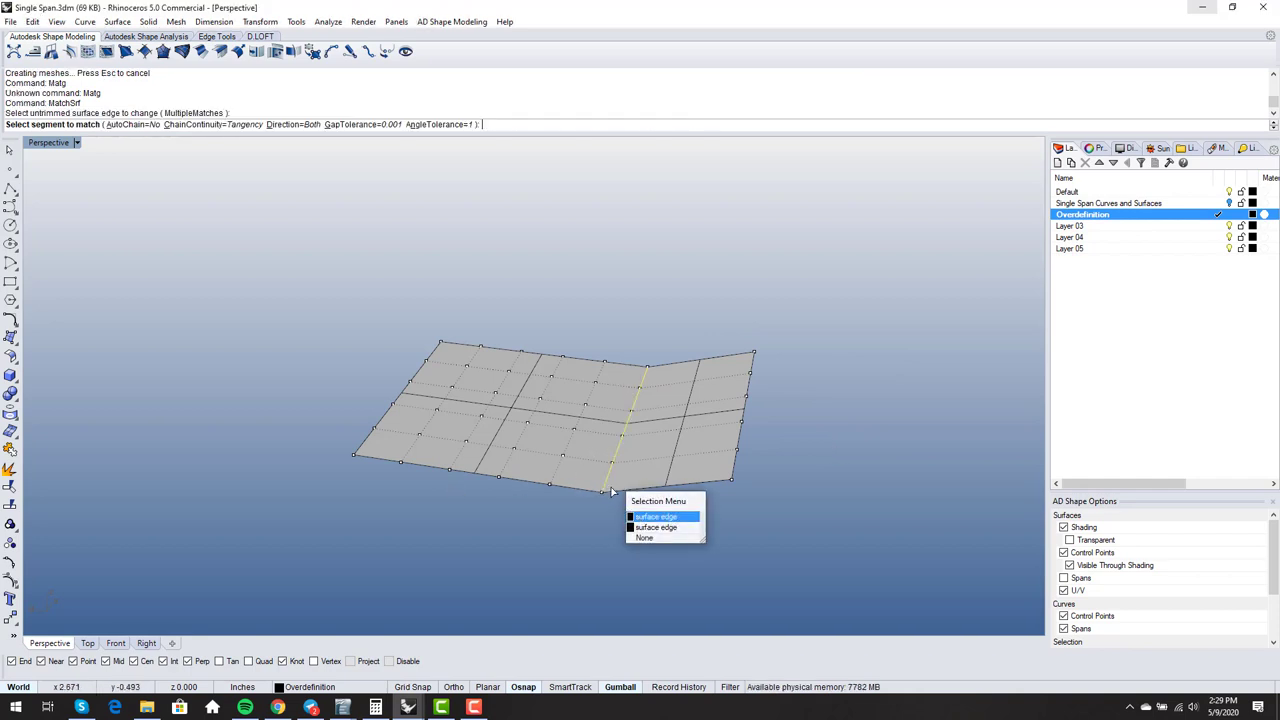
{"action": "left_click", "coordinate": [605, 481]}
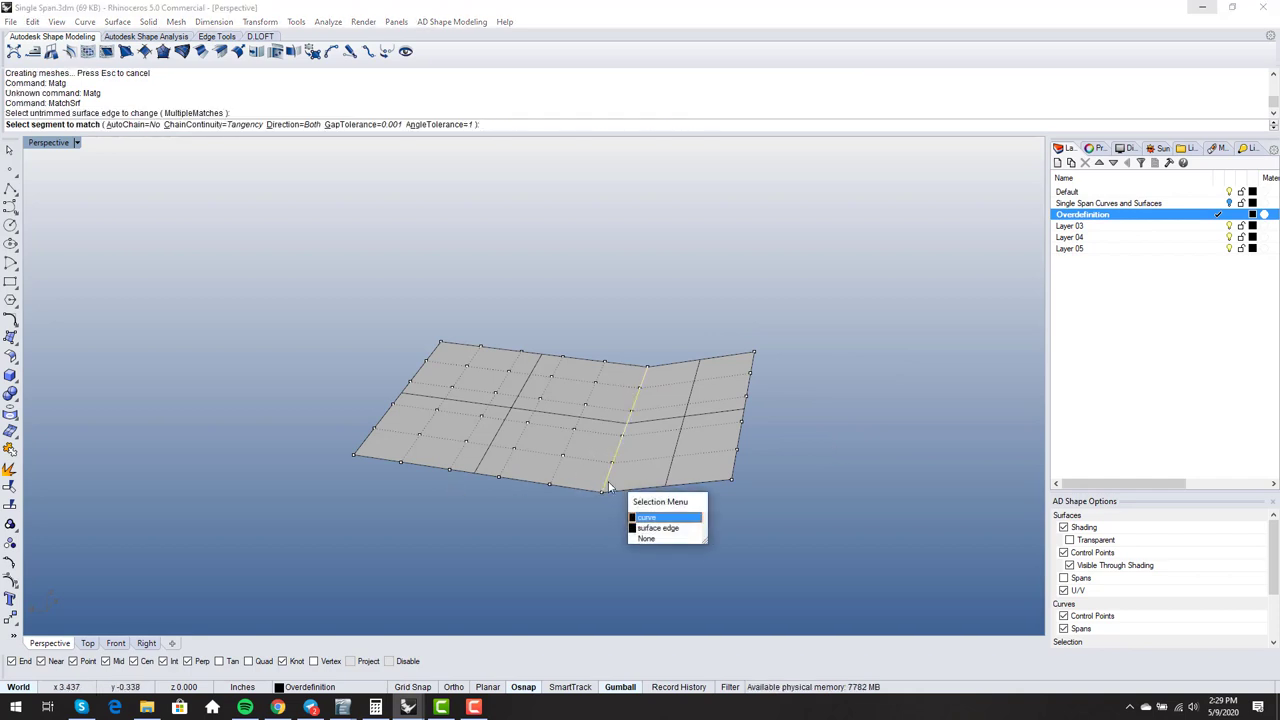
{"action": "left_click", "coordinate": [643, 539]}
{"action": "right_click", "coordinate": [640, 527]}
{"action": "left_click", "coordinate": [660, 258]}
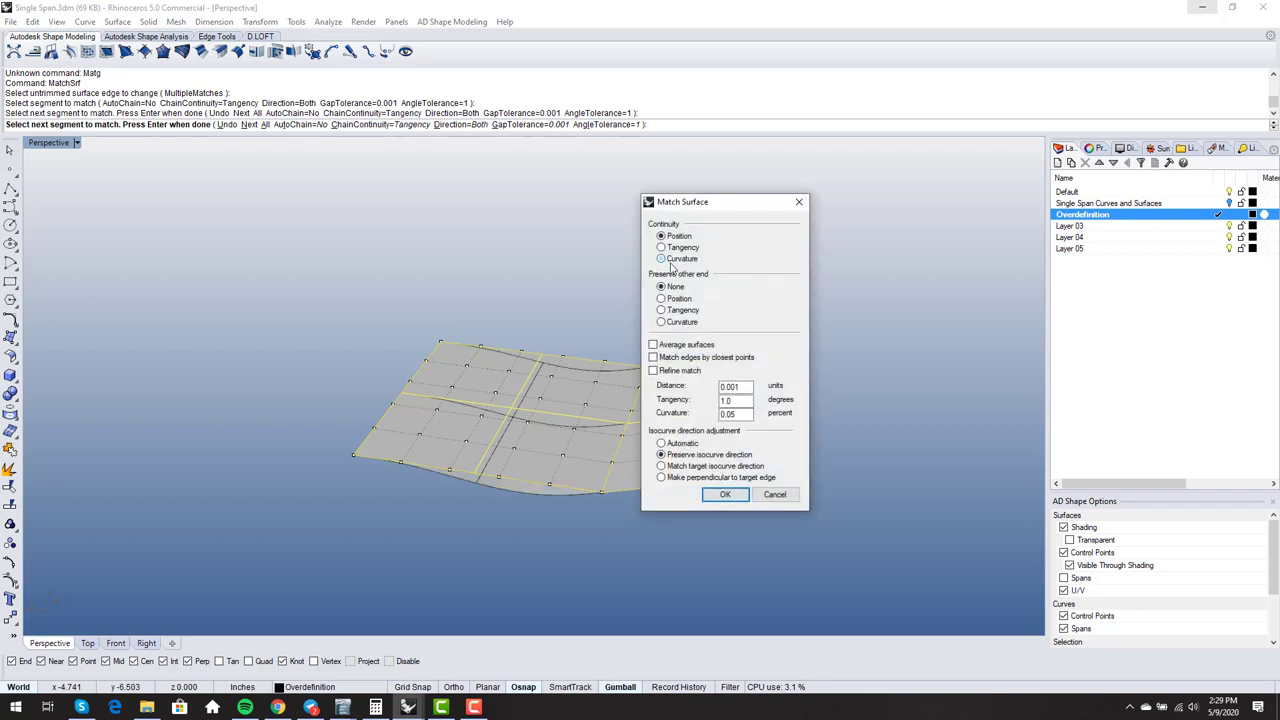
{"action": "left_click", "coordinate": [660, 443]}
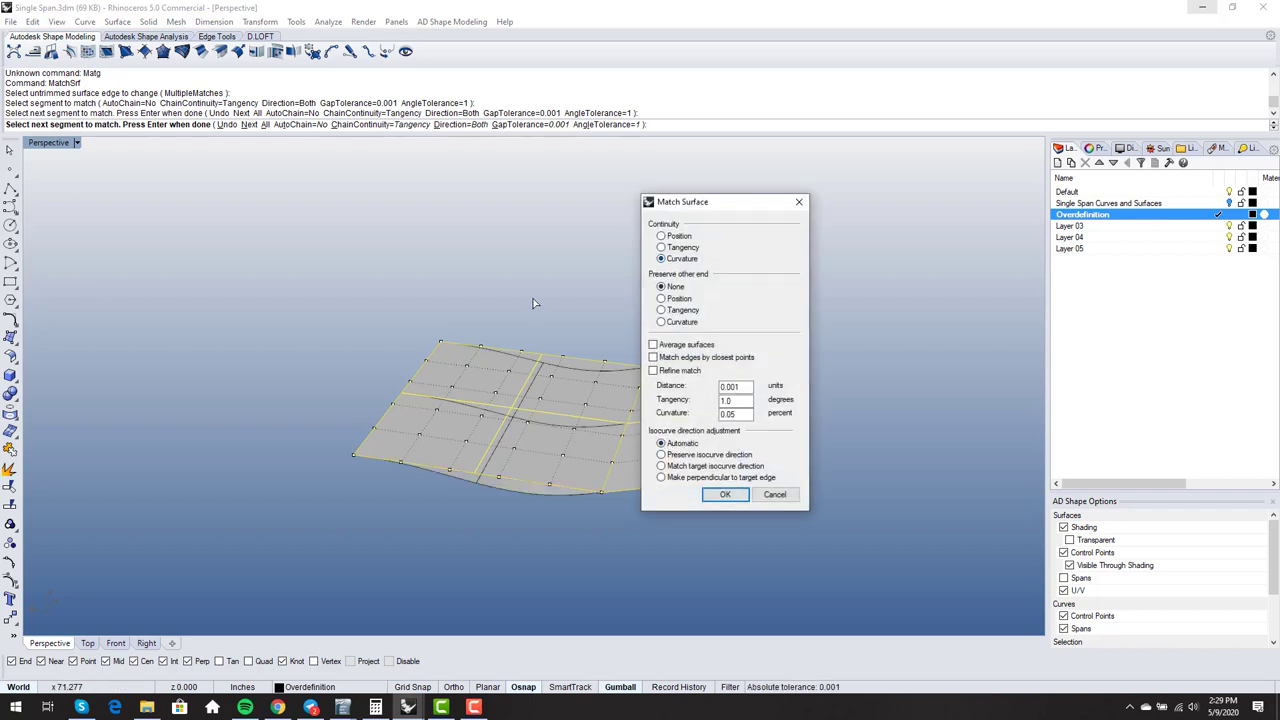
{"action": "right_click_drag", "start_coordinate": [531, 306], "coordinate": [513, 498]}
{"action": "right_click", "coordinate": [452, 560]}
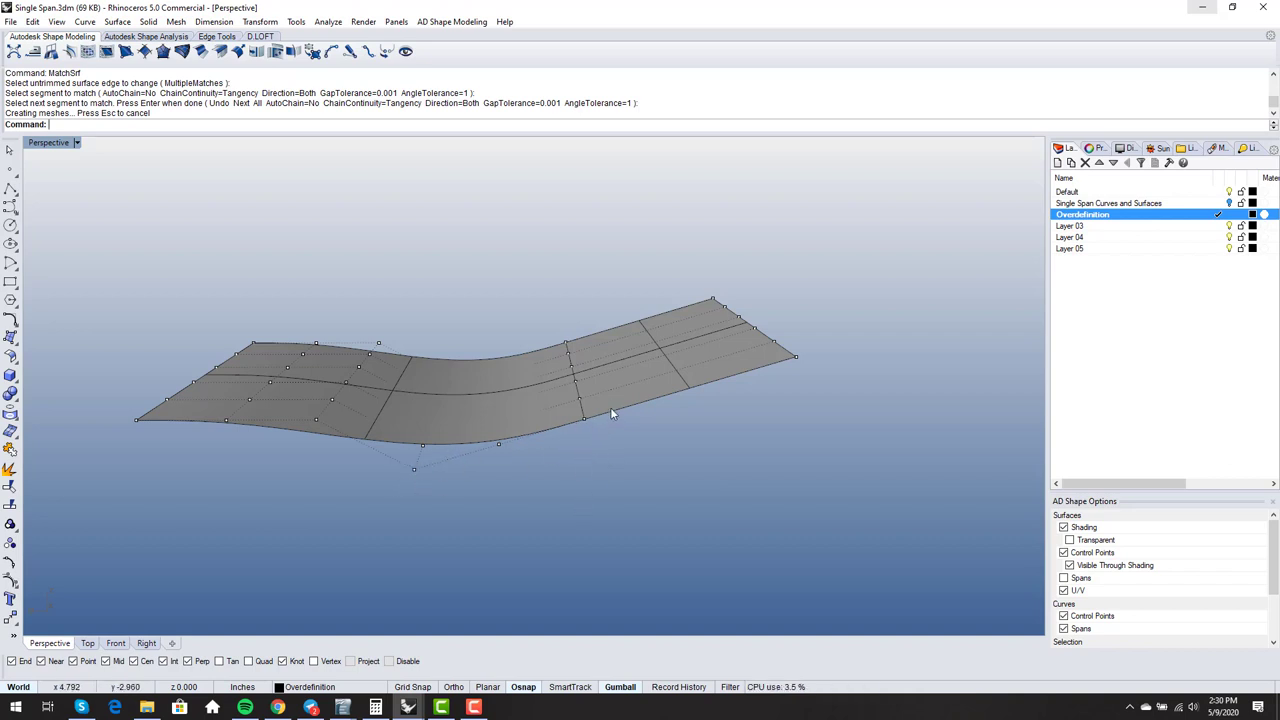
Step: Delete the leftover curve lying along the seam between the matched surface and the raised strip
{"action": "left_click", "coordinate": [580, 412]}
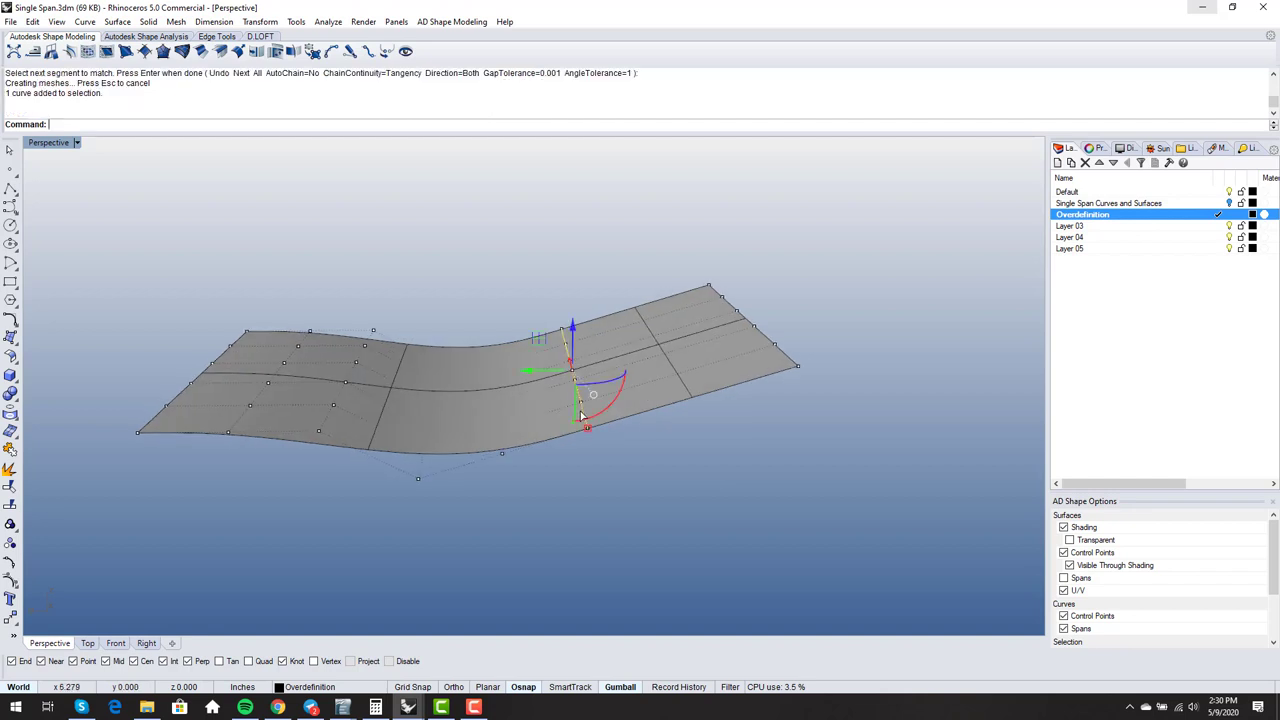
{"action": "key", "text": "Delete"}
{"action": "right_click_drag", "start_coordinate": [586, 428], "coordinate": [449, 509]}
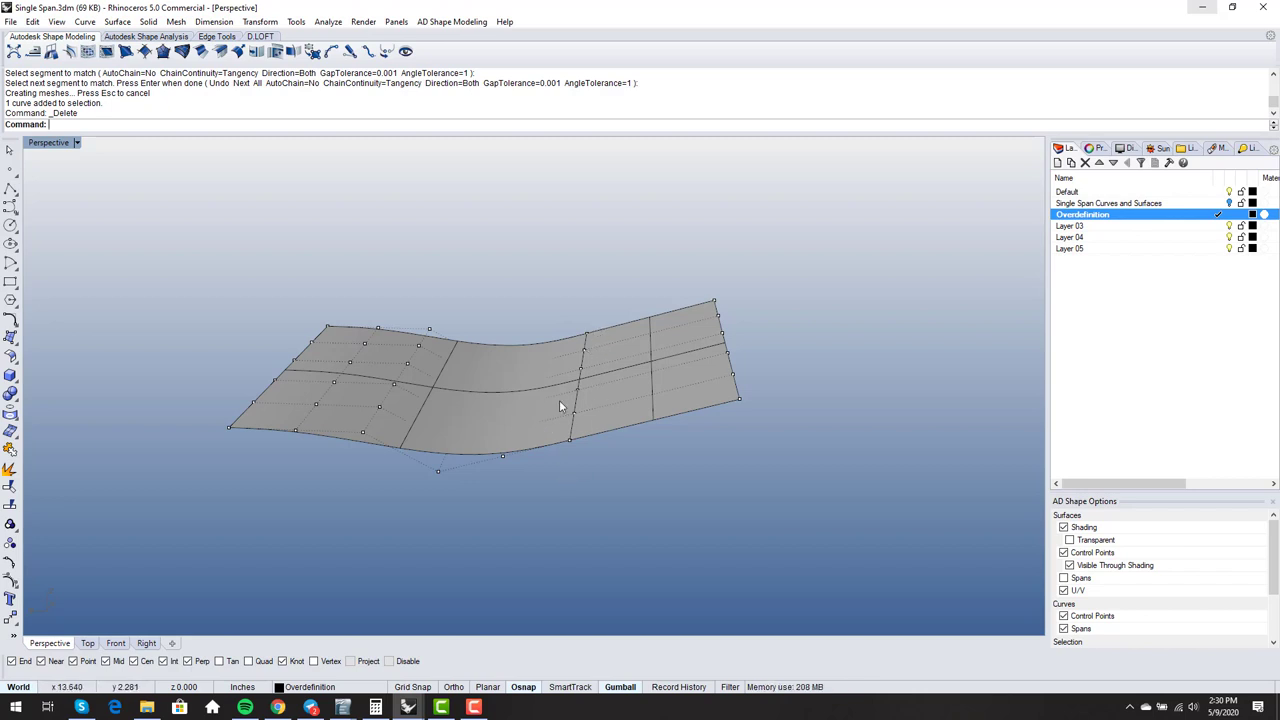
{"action": "right_click_drag", "start_coordinate": [559, 406], "coordinate": [496, 492]}
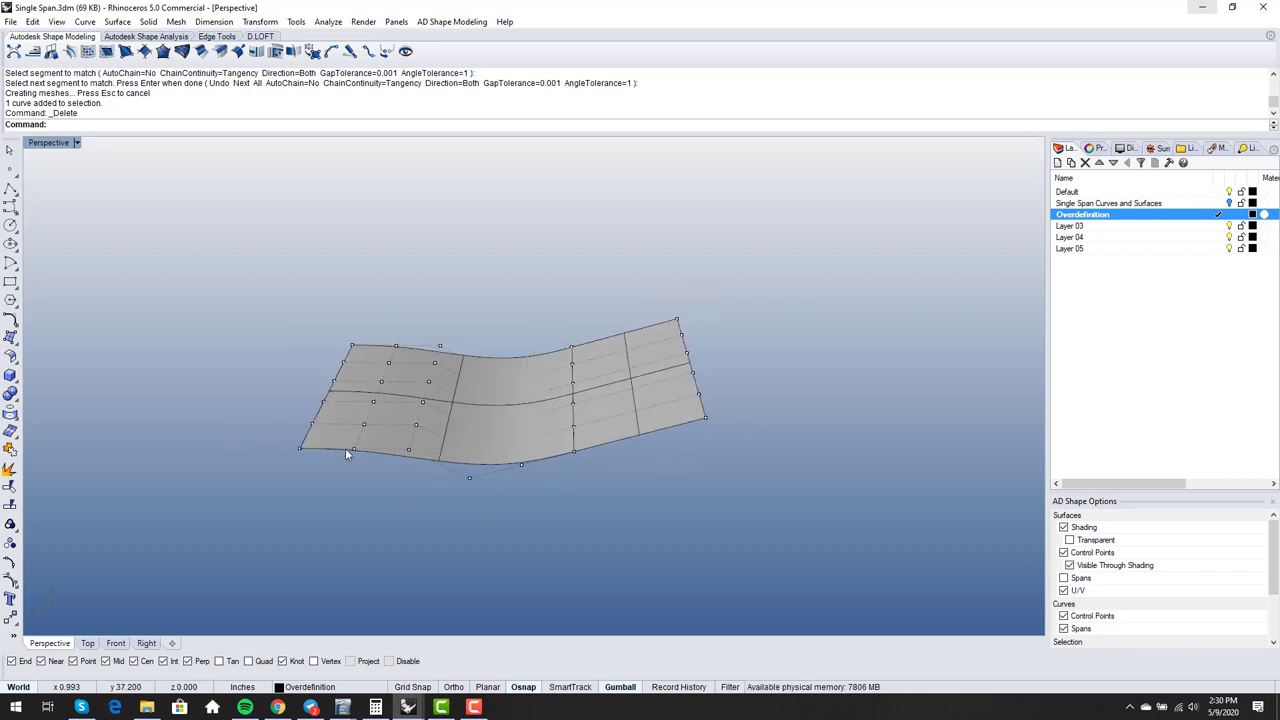
{"action": "right_click_drag", "start_coordinate": [369, 433], "coordinate": [389, 453]}
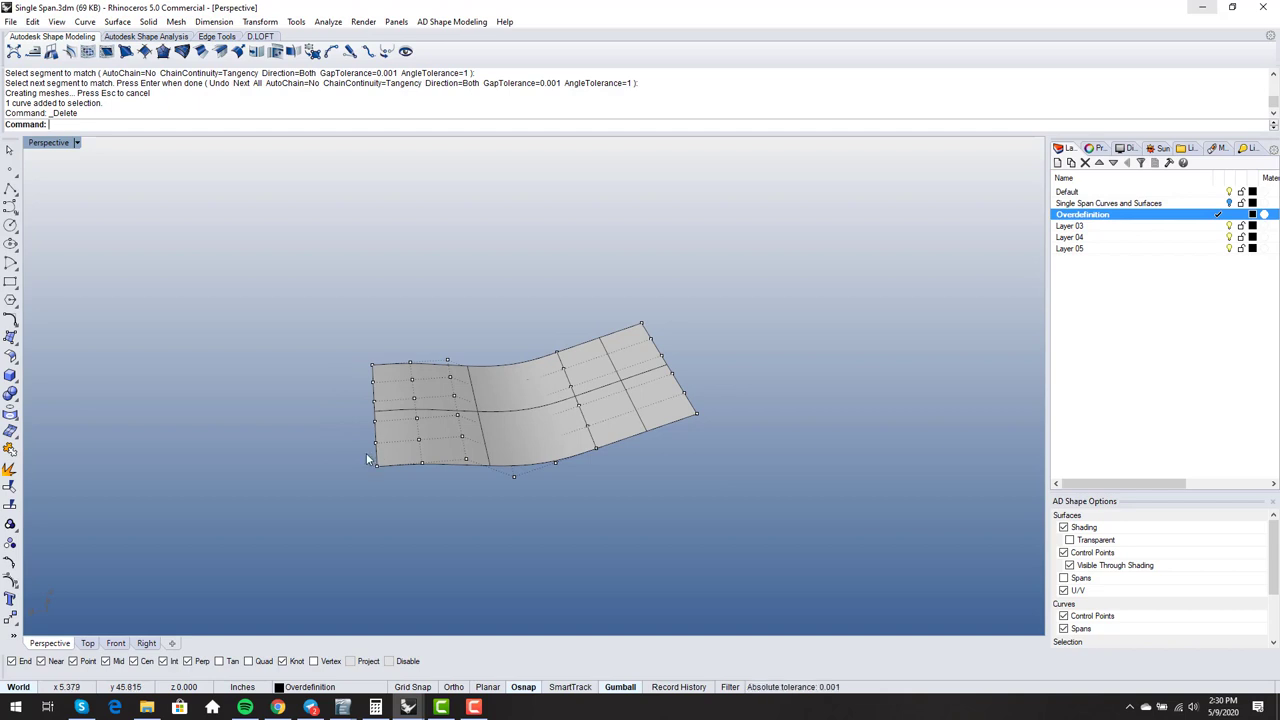
Step: Duplicate the matched surface's far edge, opposite the raised strip, and extrude the copy outward as a flat strip
{"action": "type", "text": "dupedge"}
{"action": "key", "text": "Return"}
{"action": "left_click", "coordinate": [372, 458]}
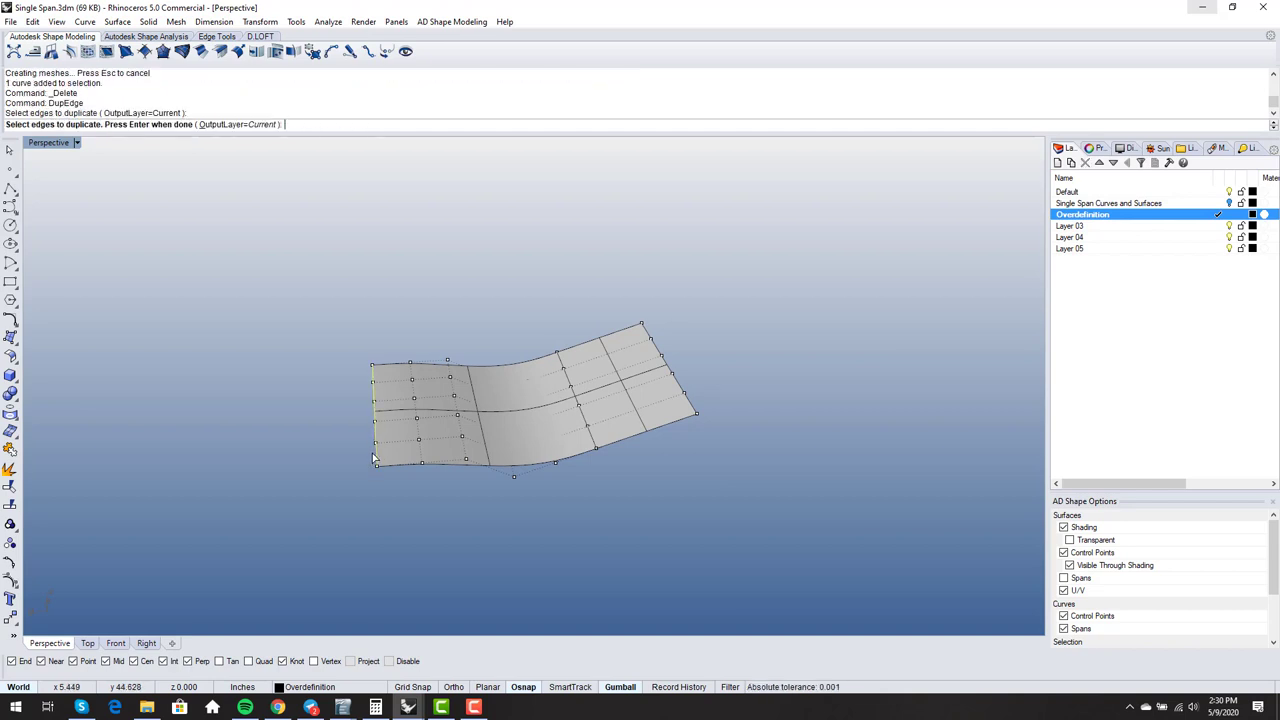
{"action": "key", "text": "Return"}
{"action": "left_click_drag", "start_coordinate": [345, 412], "coordinate": [253, 420]}
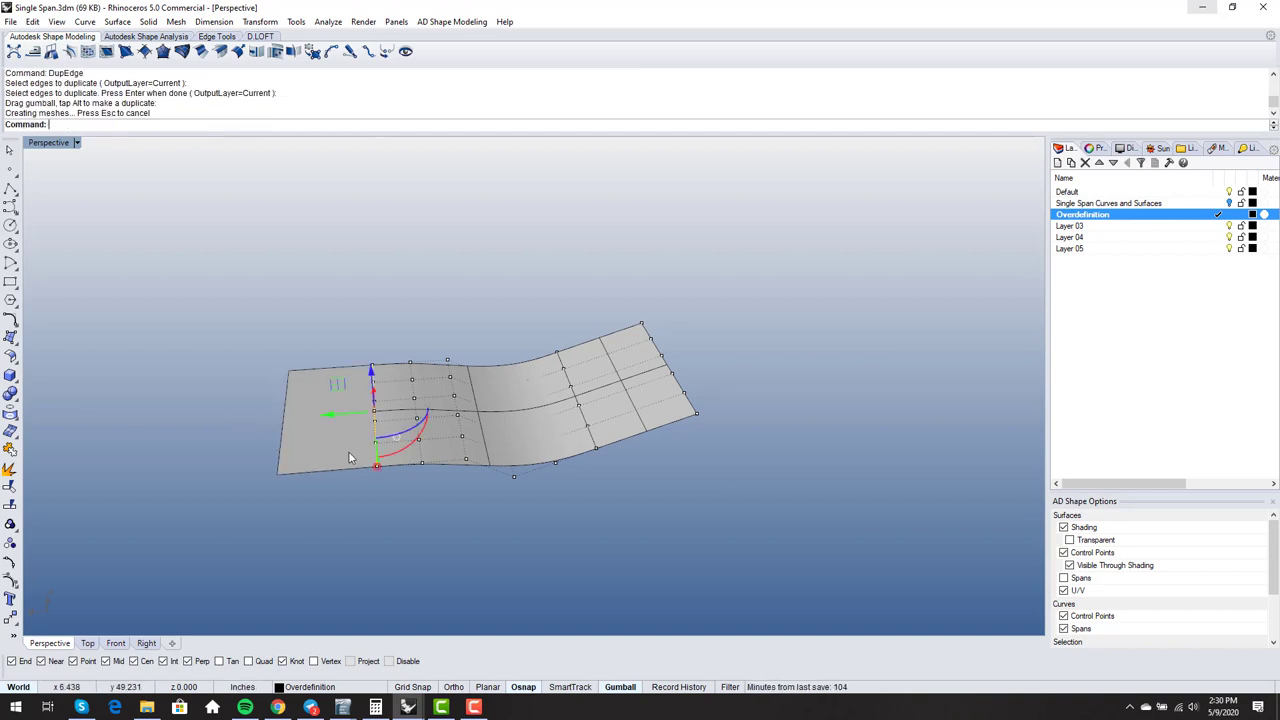
Step: Explode the new extruded strip into a plain surface and show its control points
{"action": "key", "text": "F10"}
{"action": "right_click_drag", "start_coordinate": [330, 523], "coordinate": [266, 408]}
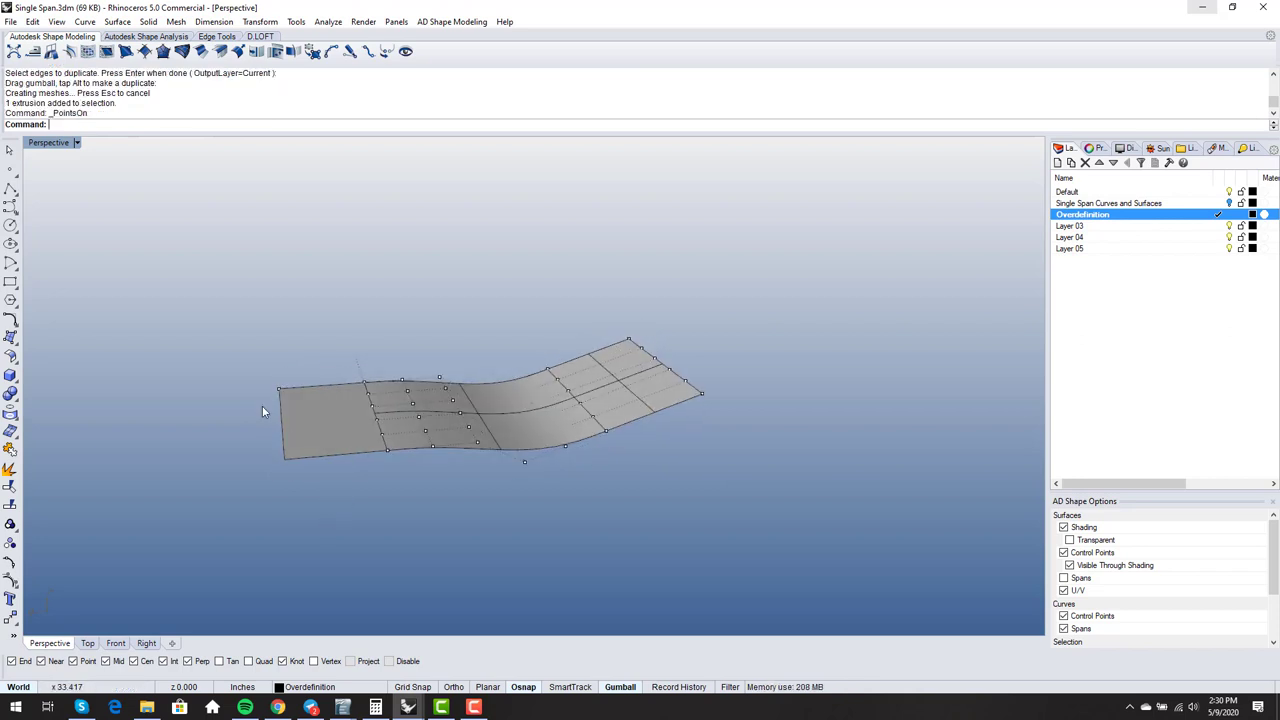
{"action": "left_click", "coordinate": [11, 470]}
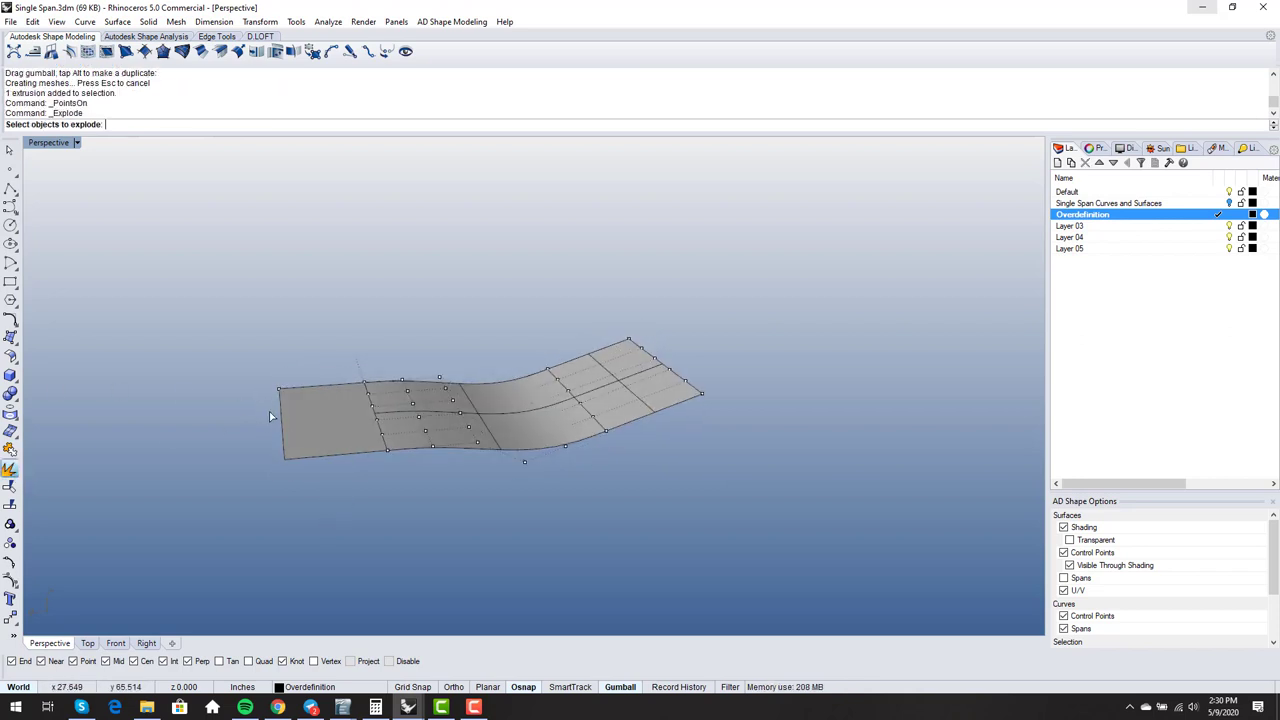
{"action": "left_click", "coordinate": [298, 421]}
{"action": "key", "text": "Return"}
{"action": "left_click", "coordinate": [297, 427]}
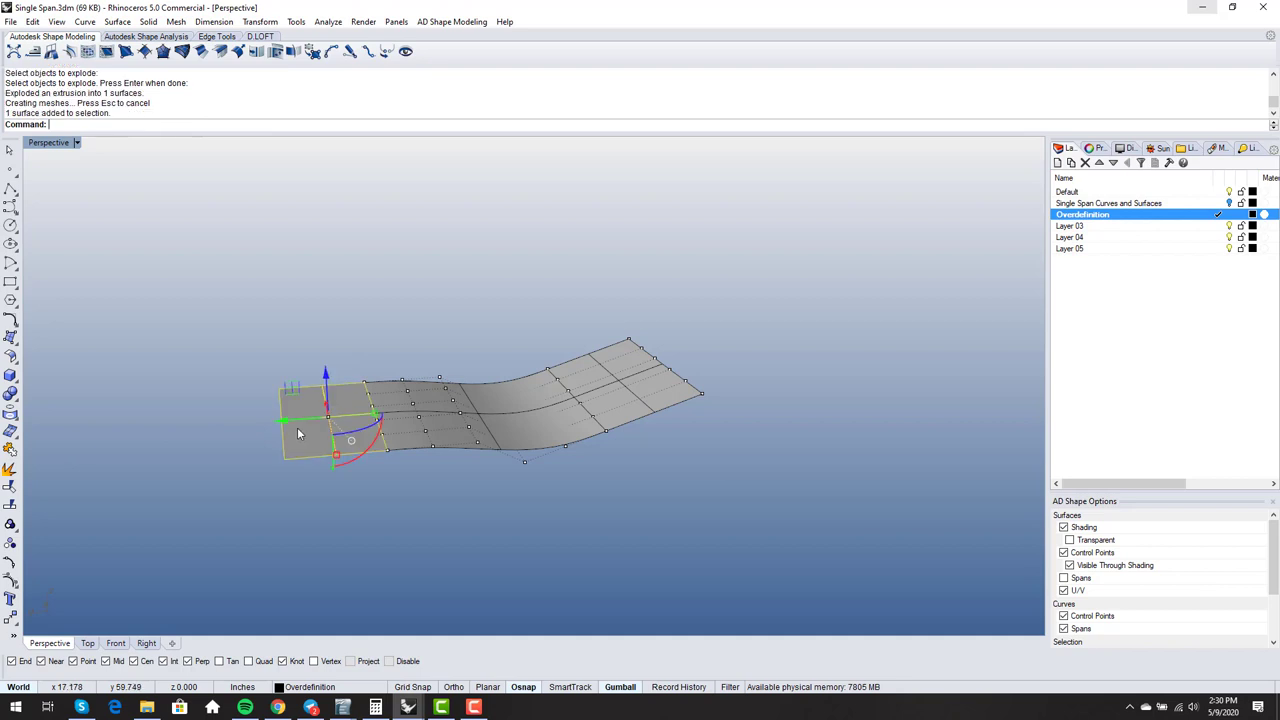
{"action": "key", "text": "F10"}
{"action": "right_click_drag", "start_coordinate": [309, 469], "coordinate": [314, 466]}
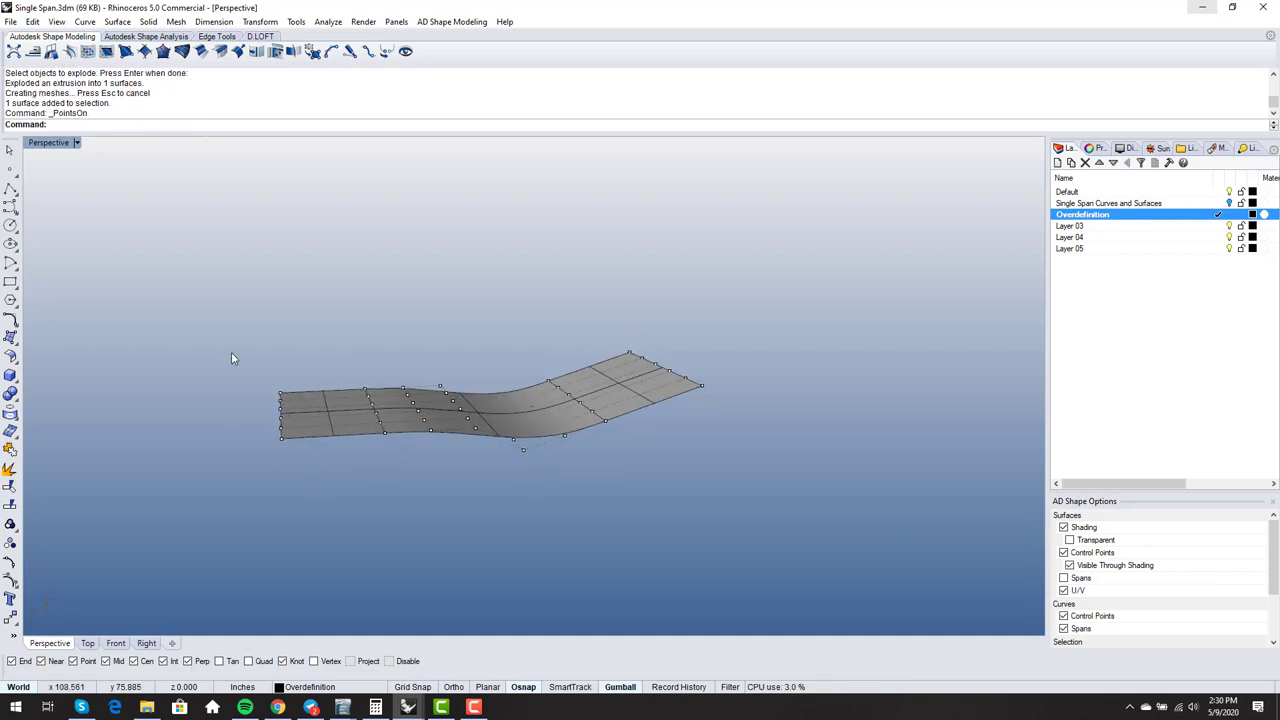
Step: Lower the six control points on the new strip's outer edge so it slopes downward from the curved surface
{"action": "left_click_drag", "start_coordinate": [231, 352], "coordinate": [296, 463]}
{"action": "left_click_drag", "start_coordinate": [280, 375], "coordinate": [280, 410]}
{"action": "right_click_drag", "start_coordinate": [432, 480], "coordinate": [430, 557]}
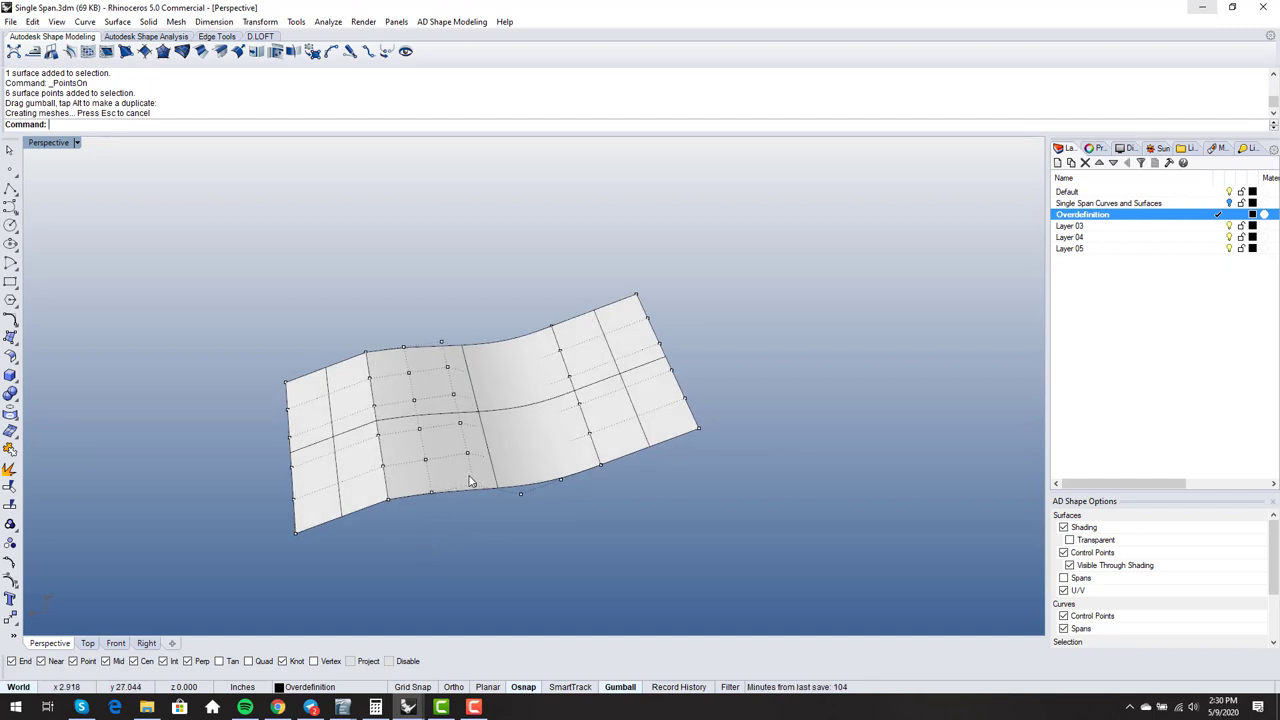
Step: Match the curved surface's edge to the adjoining edge of the downward-sloping strip with Tangency continuity
{"action": "type", "text": "MatchSrf"}
{"action": "key", "text": "Return"}
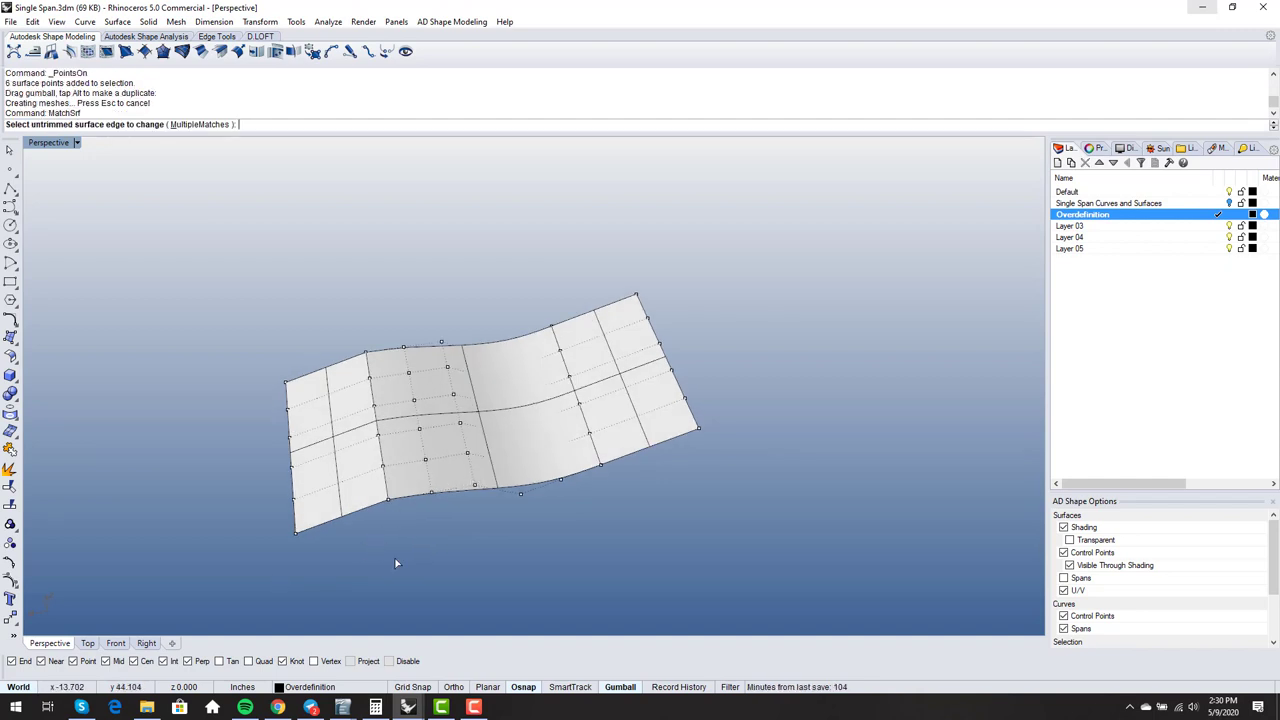
{"action": "right_click_drag", "start_coordinate": [394, 560], "coordinate": [387, 455]}
{"action": "left_click", "coordinate": [387, 458]}
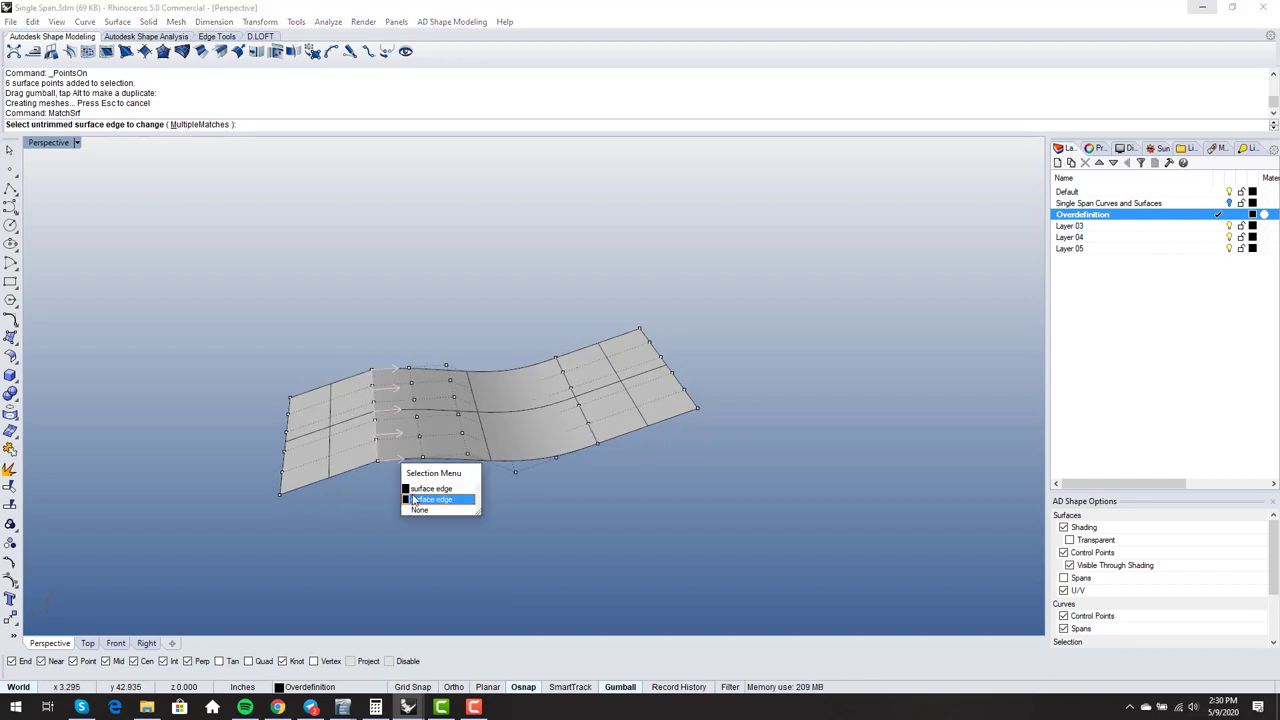
{"action": "left_click", "coordinate": [431, 499]}
{"action": "left_click", "coordinate": [379, 449]}
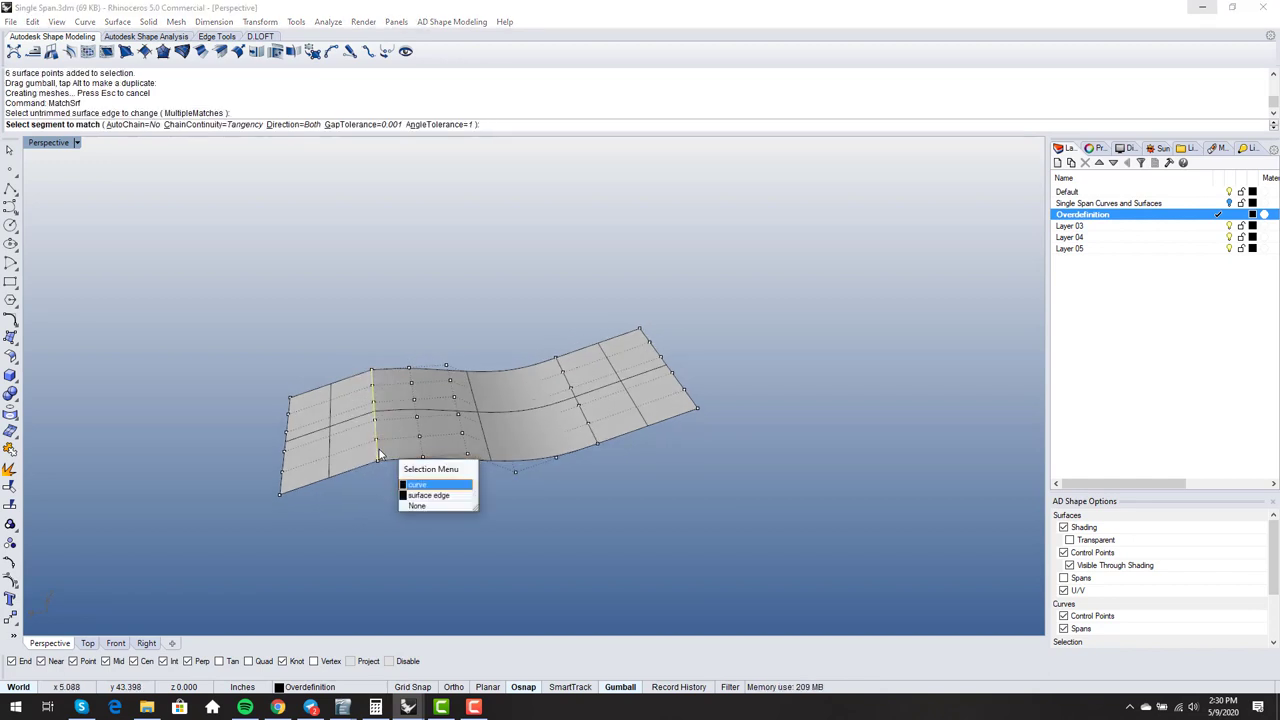
{"action": "left_click", "coordinate": [429, 495]}
{"action": "key", "text": "Return"}
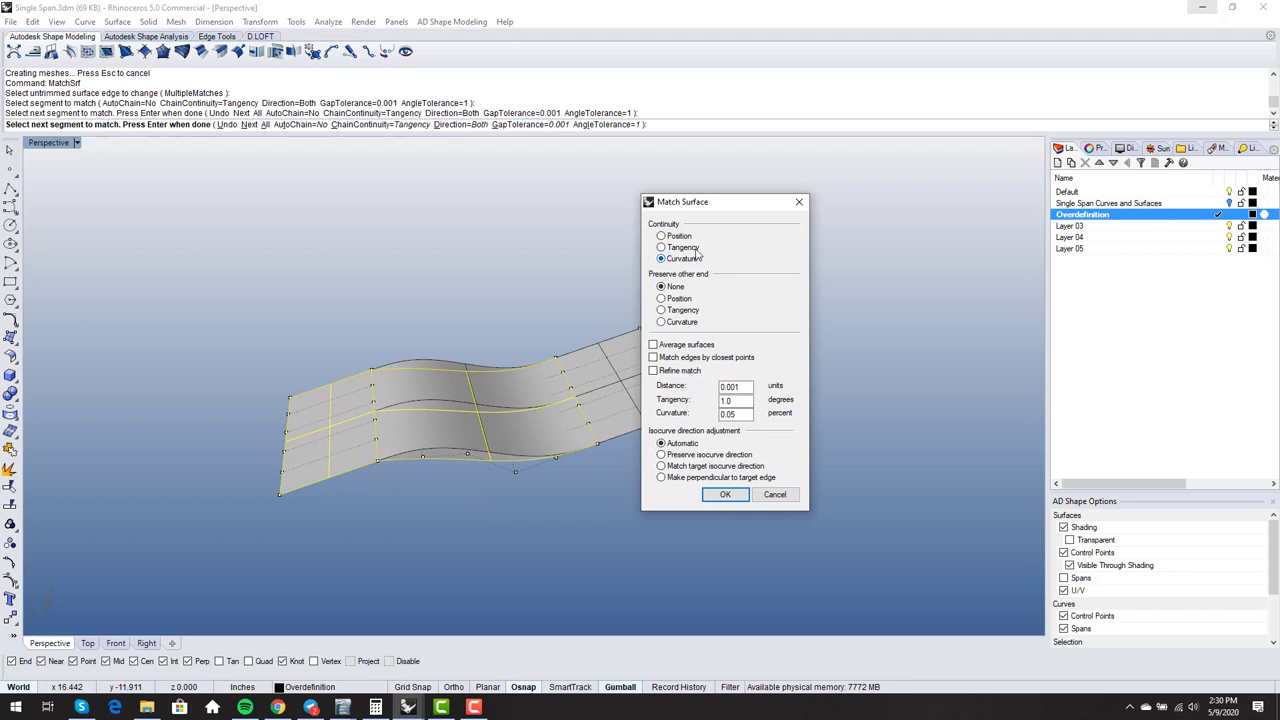
{"action": "left_click", "coordinate": [699, 249]}
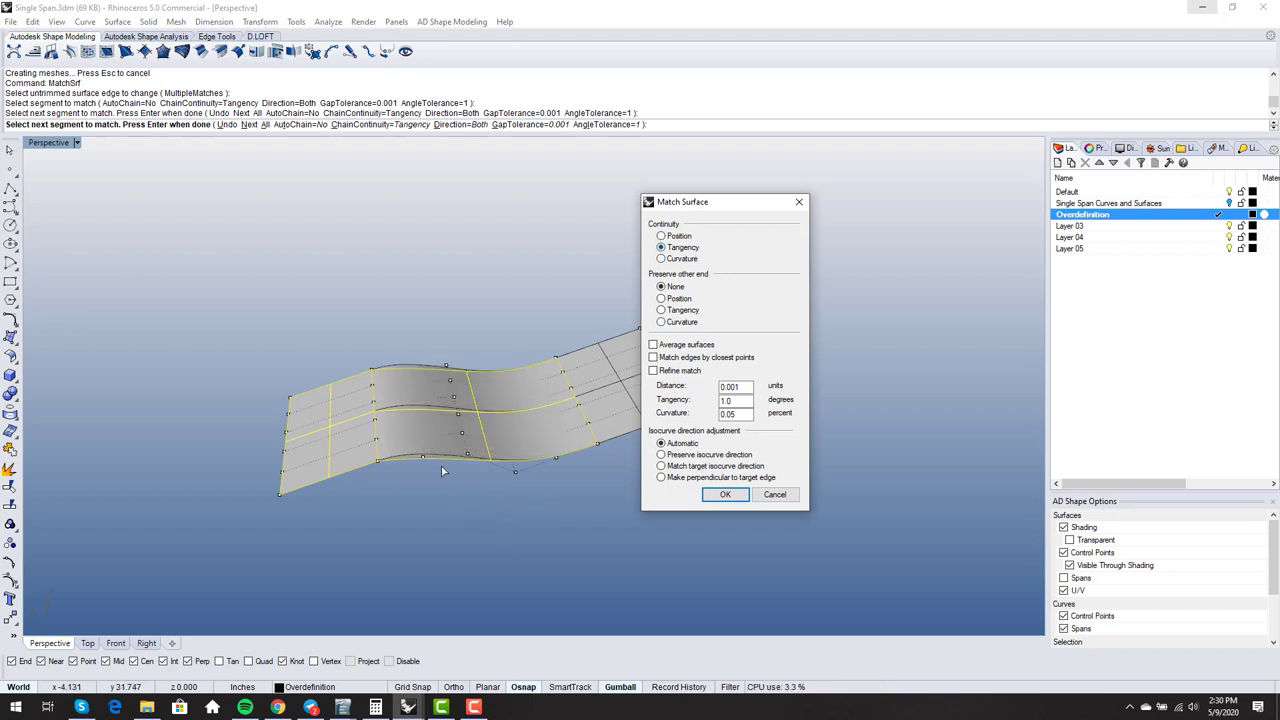
{"action": "scroll", "coordinate": [441, 466], "scroll_direction": "up", "scroll_amount": 5}
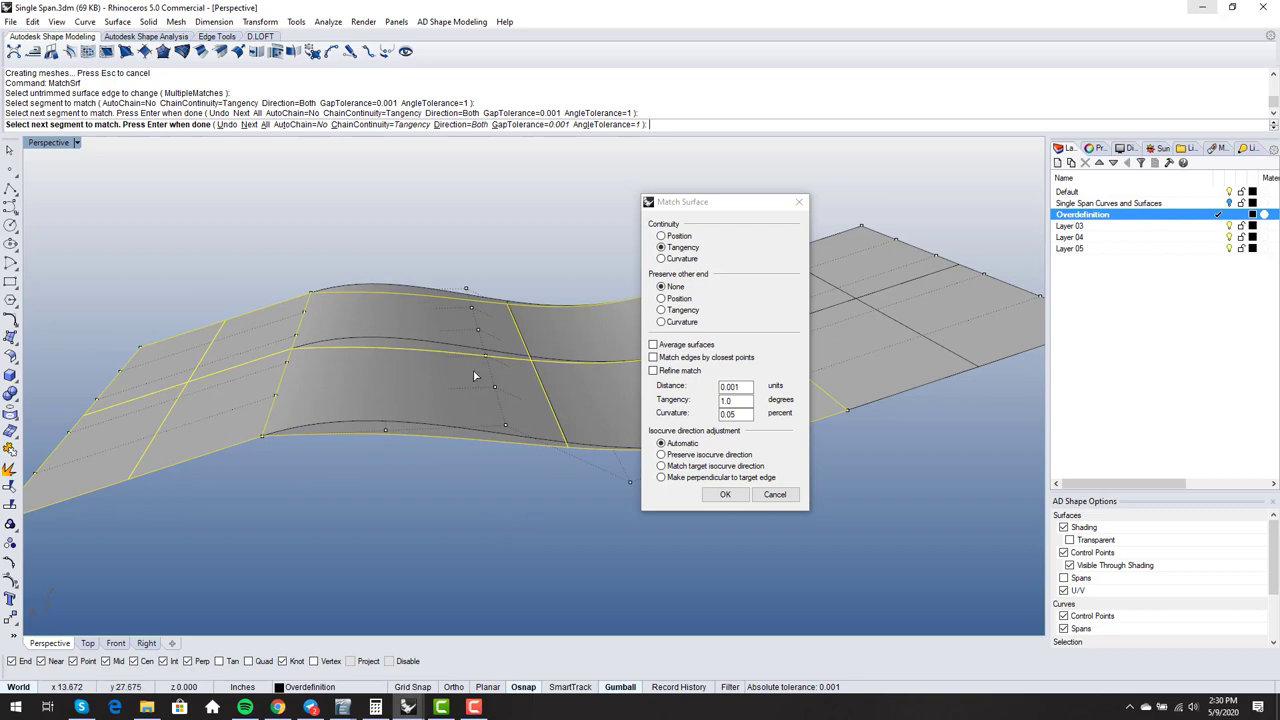
{"action": "left_click", "coordinate": [722, 495]}
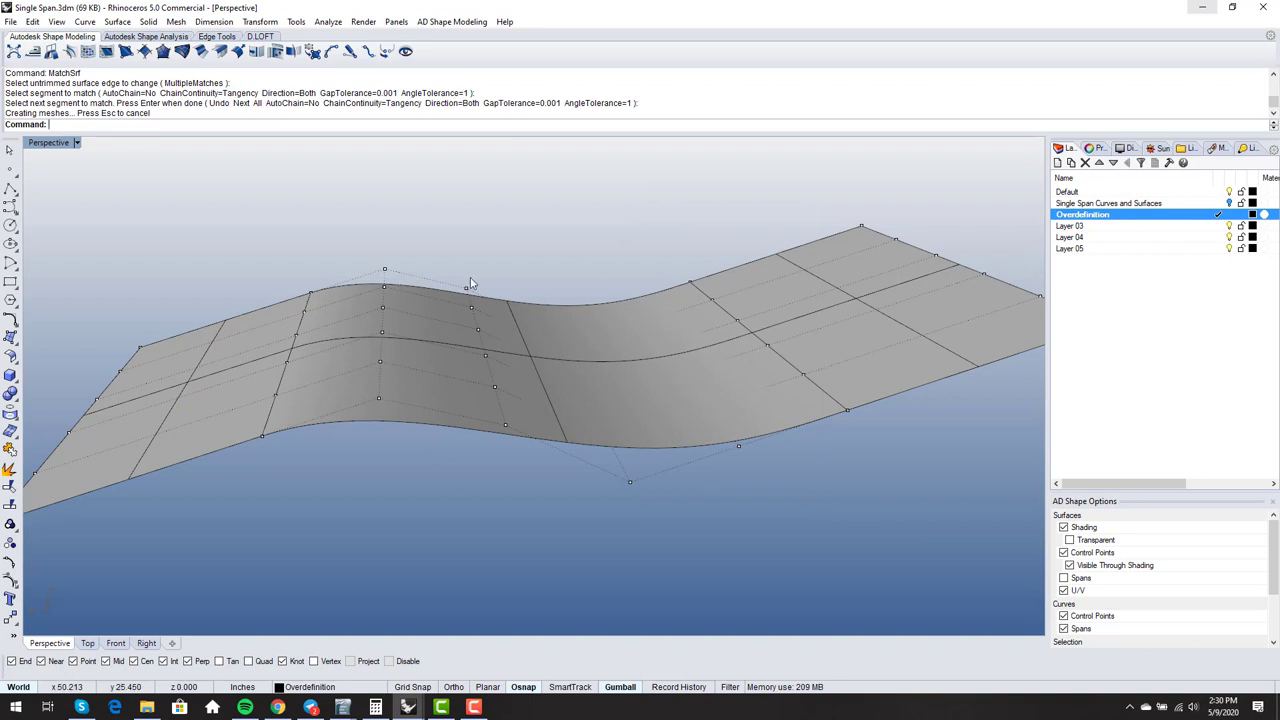
Step: Lower the middle surface's third row of six control points, counted from the downward-sloping strip, to deepen the dip
{"action": "scroll", "coordinate": [526, 444], "scroll_direction": "down", "scroll_amount": 3}
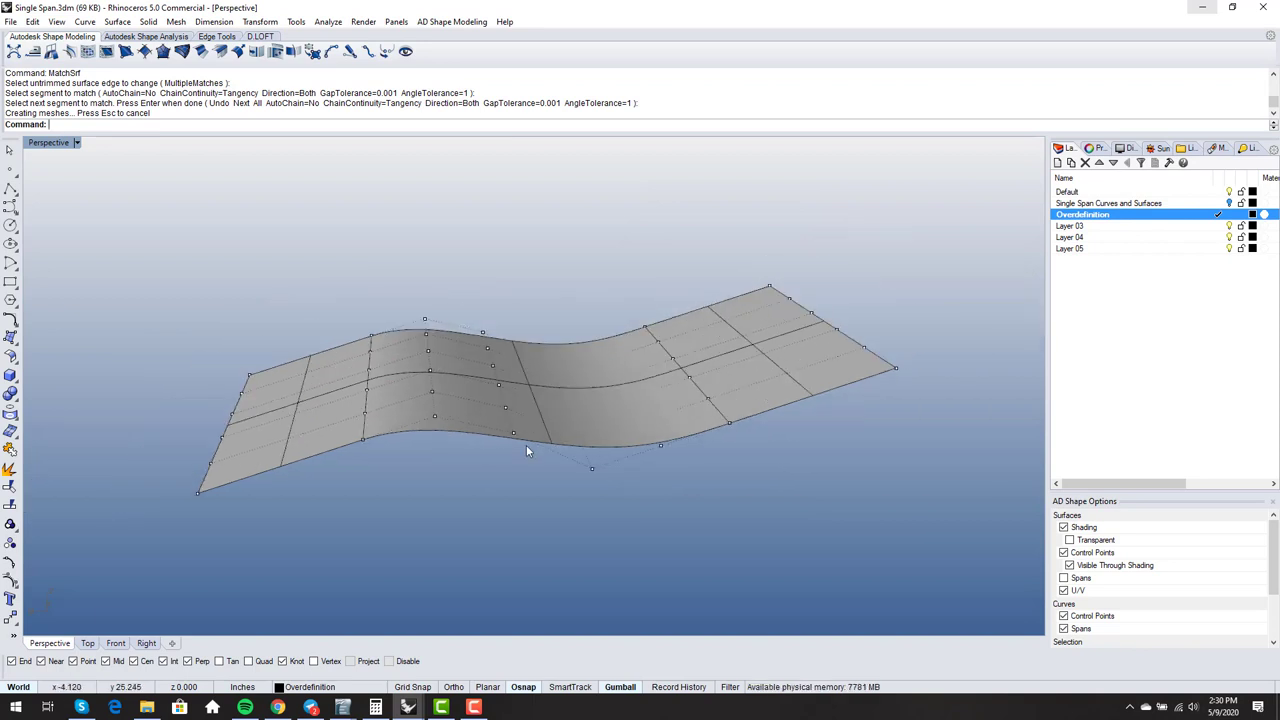
{"action": "right_click_drag", "start_coordinate": [526, 446], "coordinate": [557, 521]}
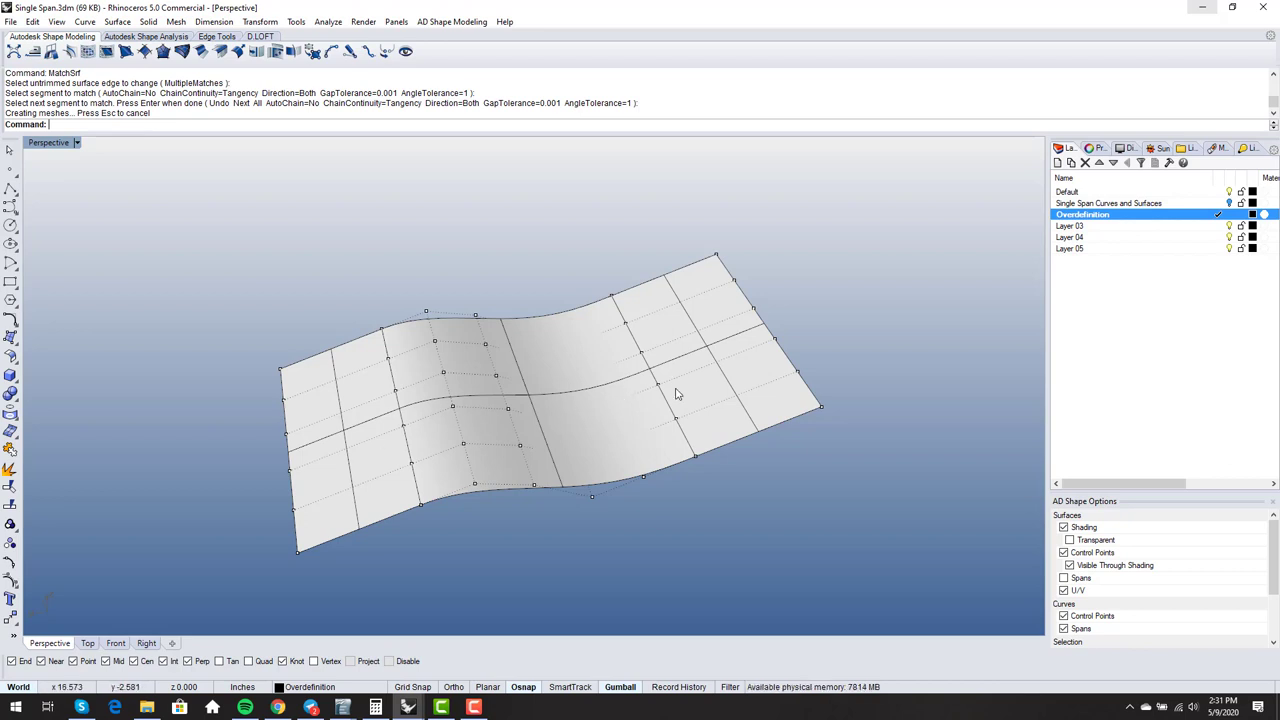
{"action": "right_click_drag", "start_coordinate": [526, 447], "coordinate": [494, 338]}
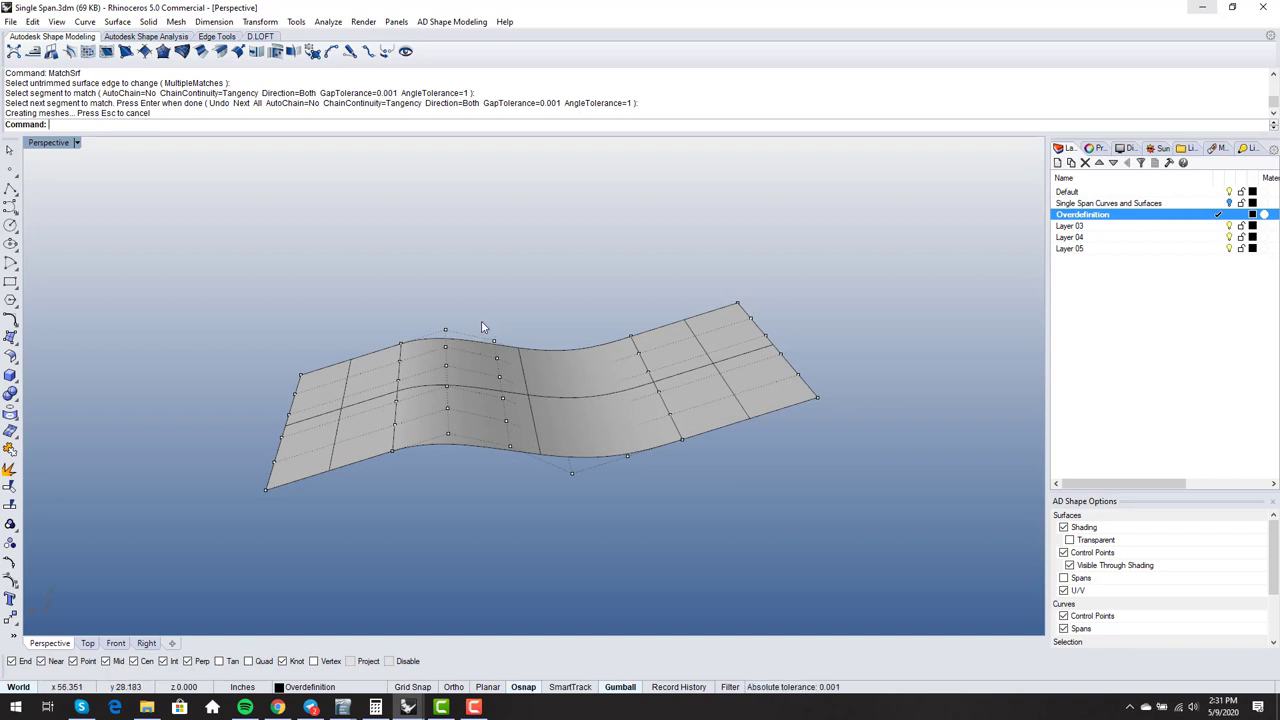
{"action": "left_click_drag", "start_coordinate": [482, 320], "coordinate": [521, 476]}
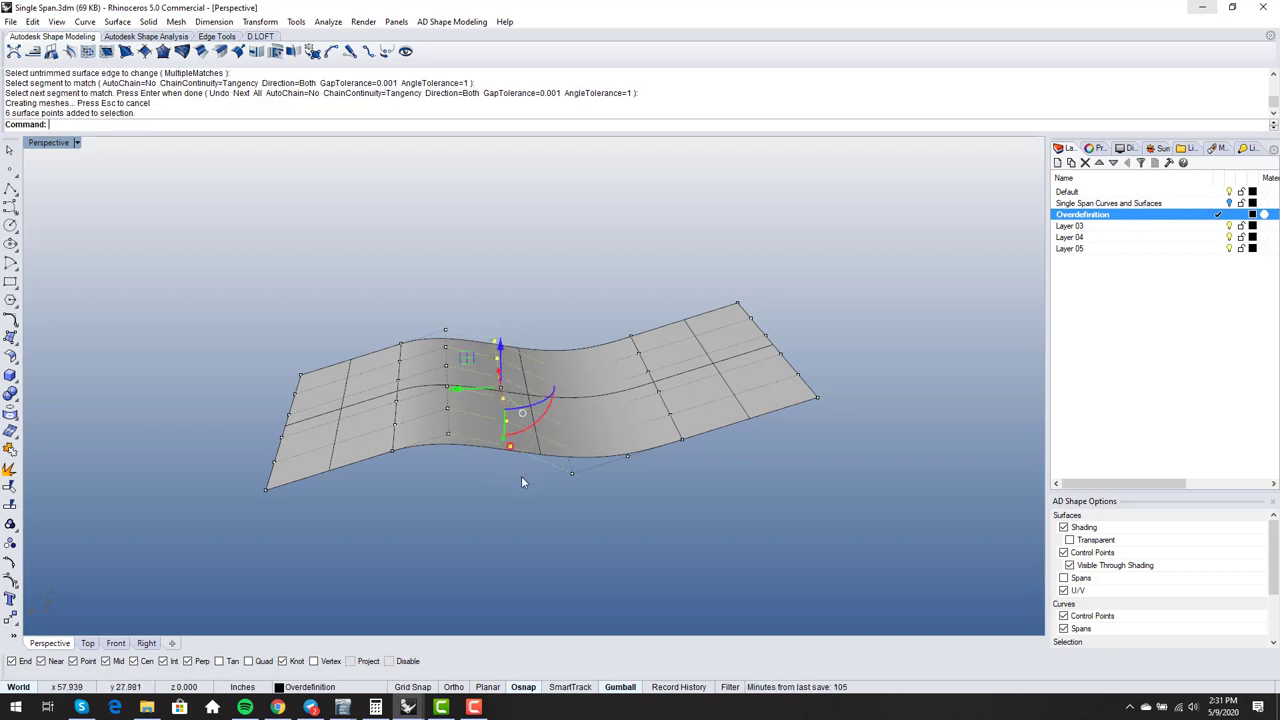
{"action": "mouse_move", "coordinate": [521, 476]}
{"action": "right_mouse_down"}
{"action": "mouse_move", "coordinate": [491, 470]}
{"action": "mouse_move", "coordinate": [505, 475]}
{"action": "mouse_move", "coordinate": [517, 457]}
{"action": "mouse_move", "coordinate": [514, 471]}
{"action": "right_mouse_up"}
{"action": "scroll", "coordinate": [493, 397], "scroll_direction": "up", "scroll_amount": 2}
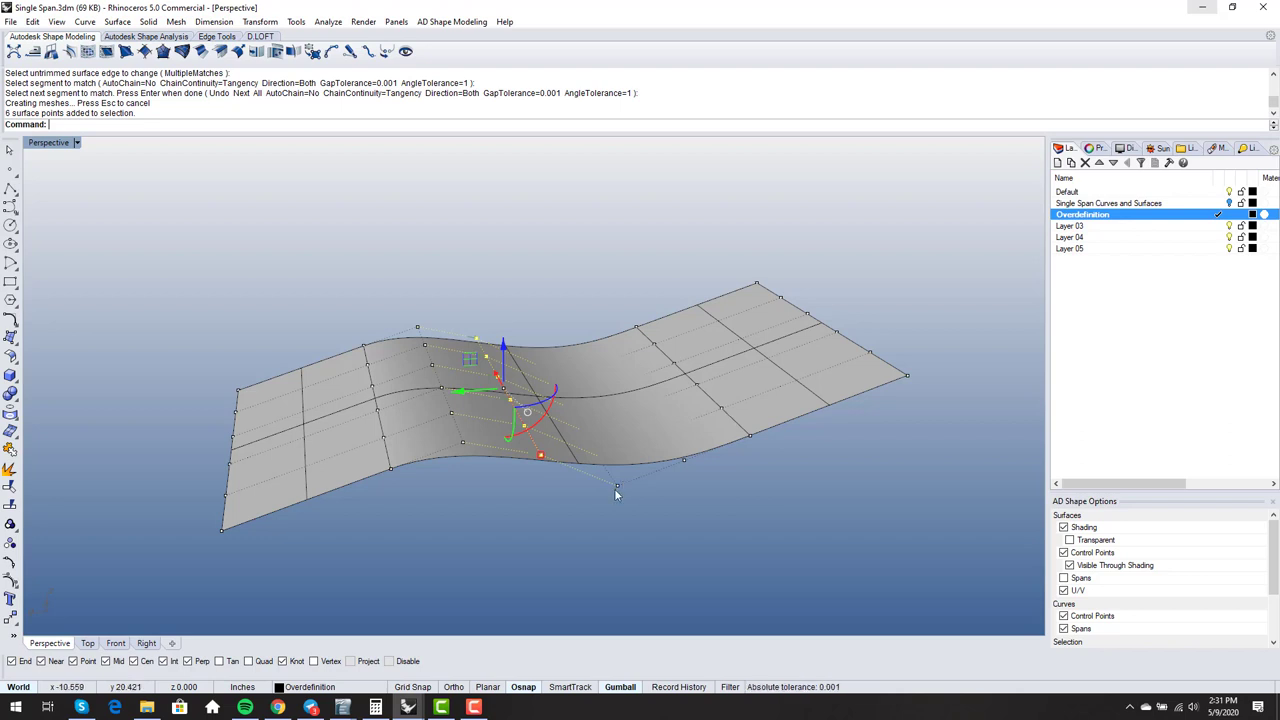
{"action": "right_click_drag", "start_coordinate": [669, 423], "coordinate": [664, 411]}
{"action": "left_click_drag", "start_coordinate": [505, 347], "coordinate": [476, 440]}
{"action": "key", "text": "Escape"}
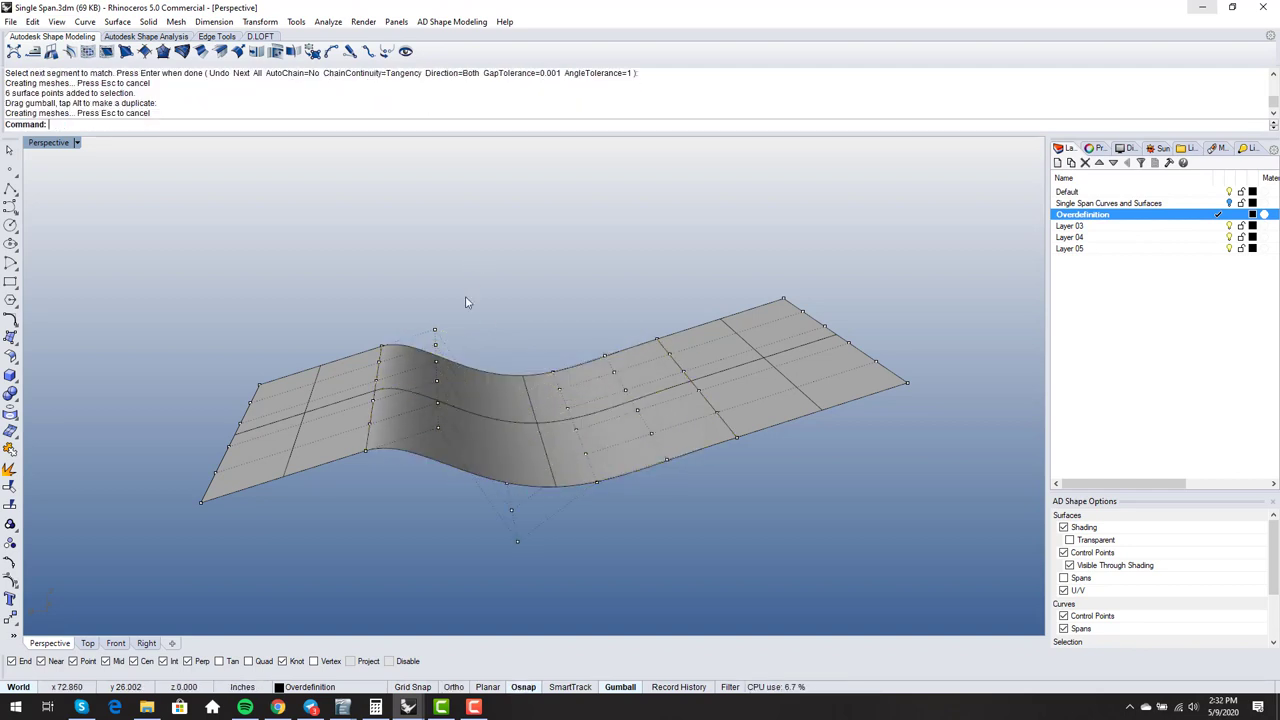
Step: Reduce the middle curved surface's V degree to 4 with Control Point Modeling
{"action": "right_click_drag", "start_coordinate": [480, 340], "coordinate": [569, 417]}
{"action": "scroll", "coordinate": [502, 305], "scroll_direction": "down", "scroll_amount": 3}
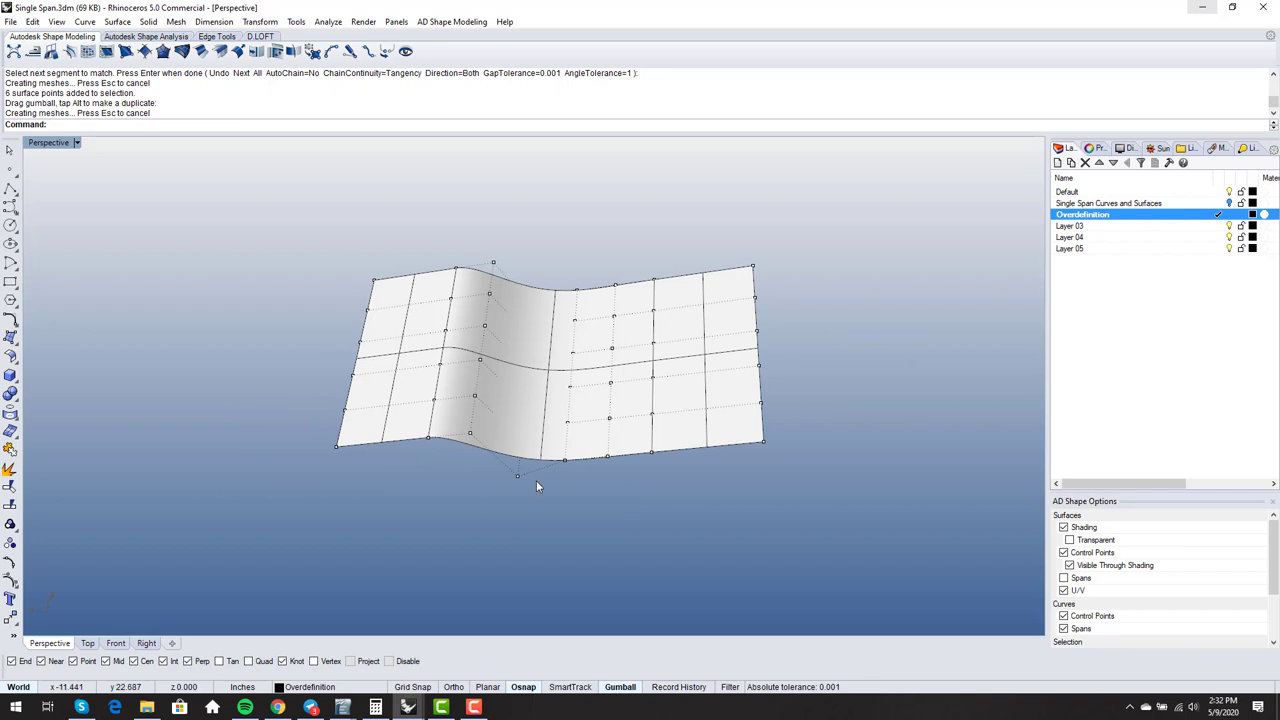
{"action": "right_click_drag", "start_coordinate": [536, 480], "coordinate": [531, 476]}
{"action": "scroll", "coordinate": [531, 476], "scroll_direction": "up", "scroll_amount": 3}
{"action": "left_click", "coordinate": [14, 51]}
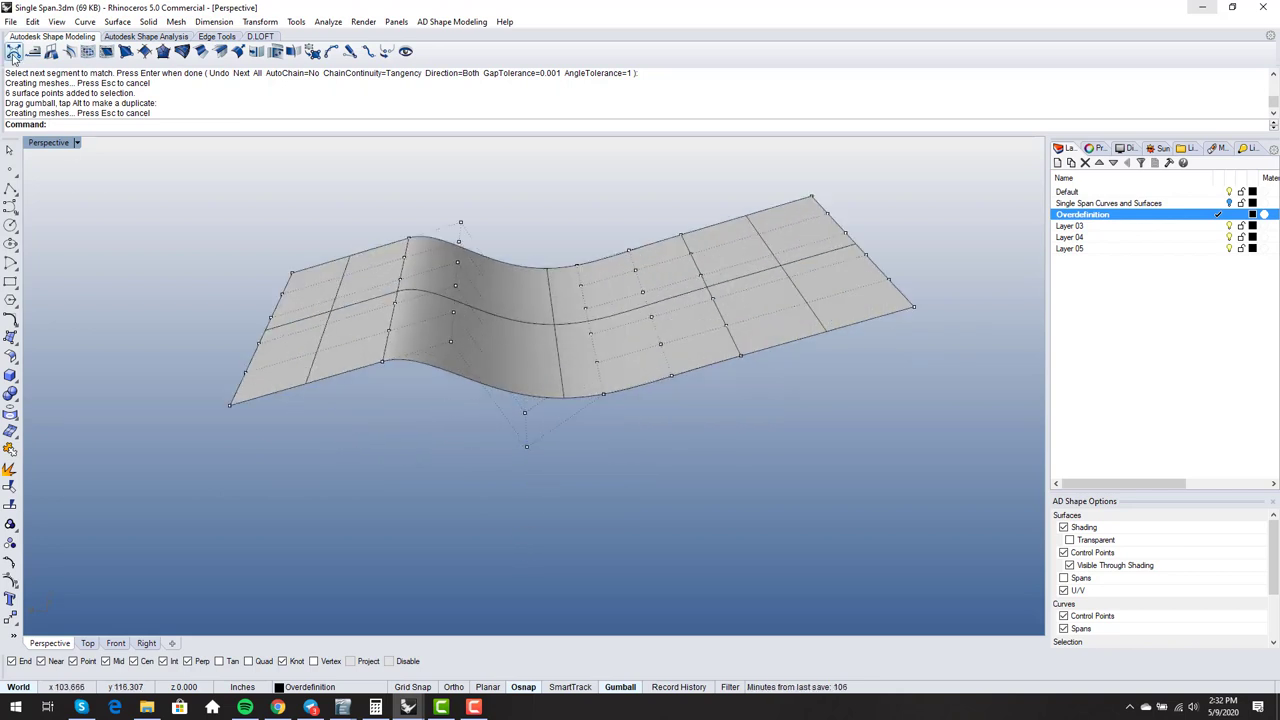
{"action": "left_click", "coordinate": [300, 320]}
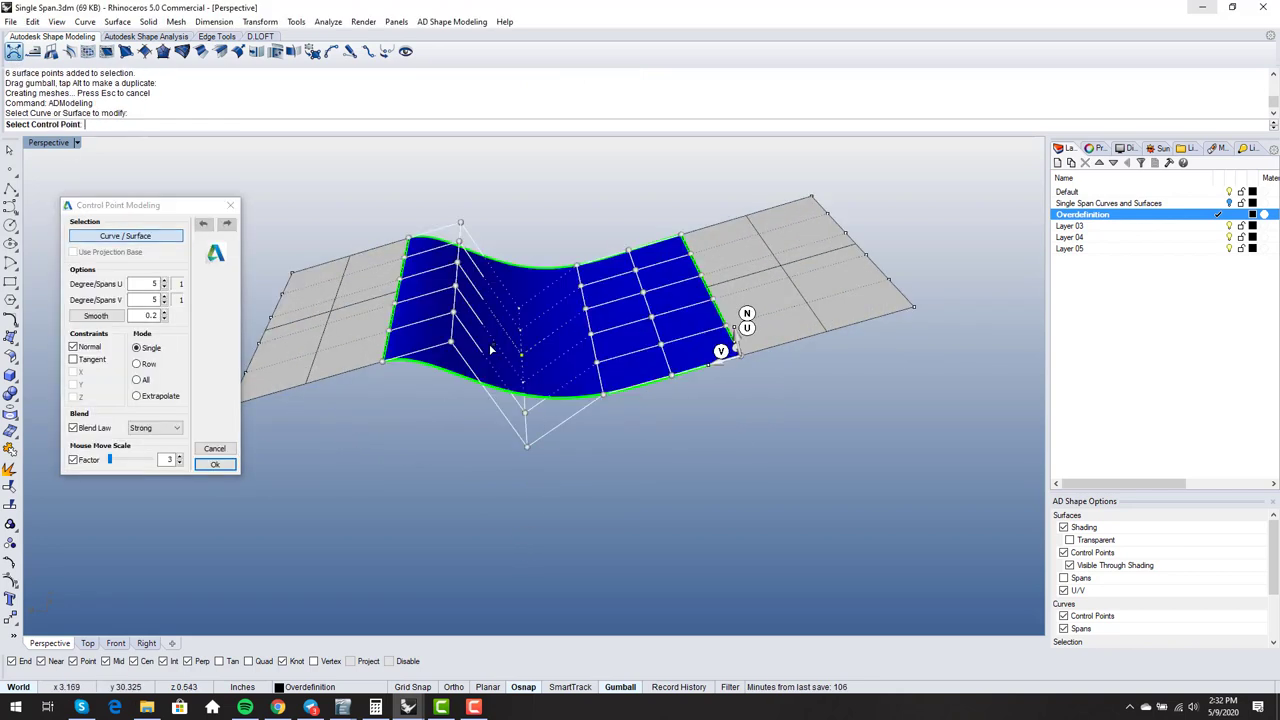
{"action": "left_click", "coordinate": [164, 303]}
{"action": "left_click_drag", "start_coordinate": [519, 492], "coordinate": [605, 410]}
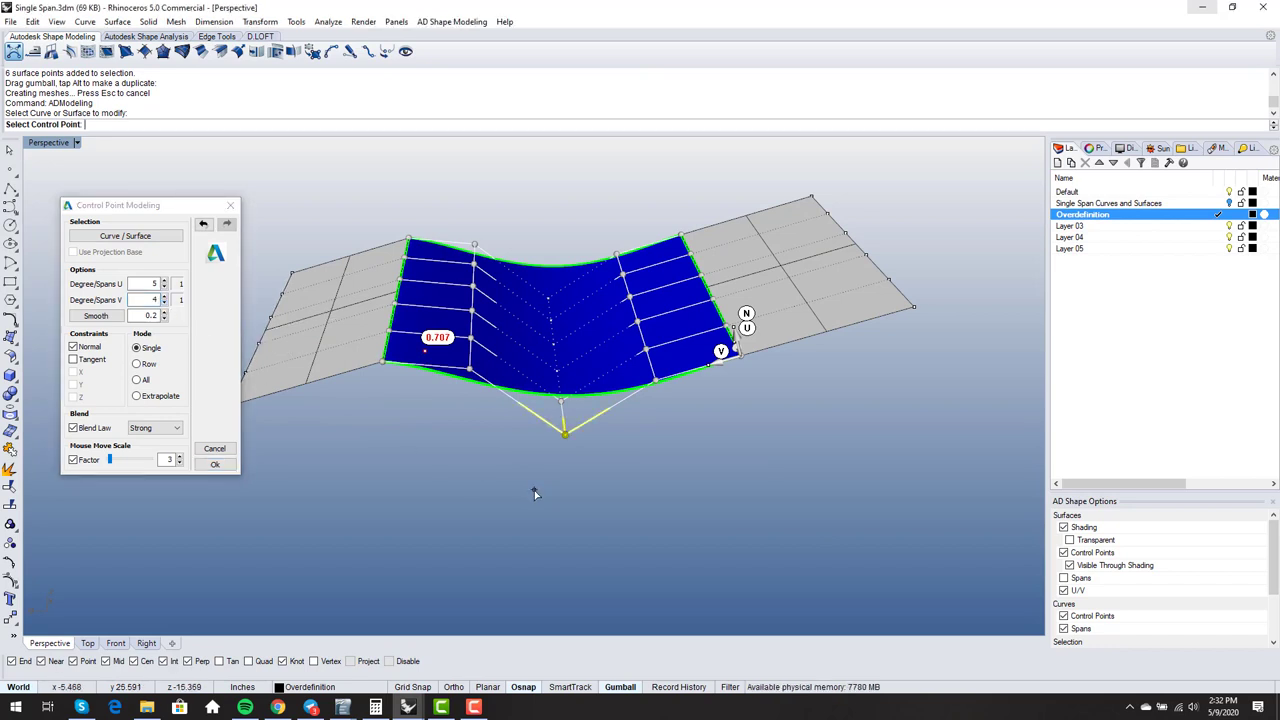
{"action": "key", "text": "Escape"}
Step: Match the middle surface's edge to the flat strip opposite the downward-sloping one with Curvature continuity, preserving nothing at the other end
{"action": "type", "text": "MatchSrf"}
{"action": "key", "text": "Return"}
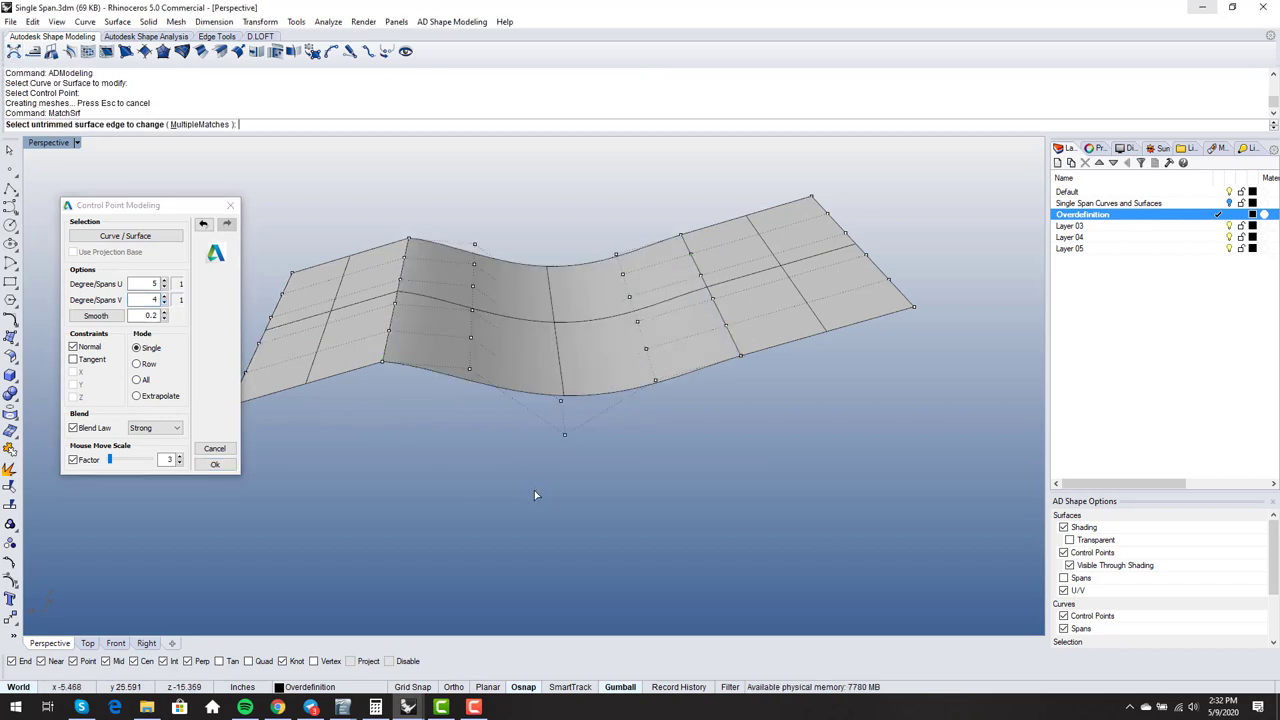
{"action": "left_click", "coordinate": [735, 345]}
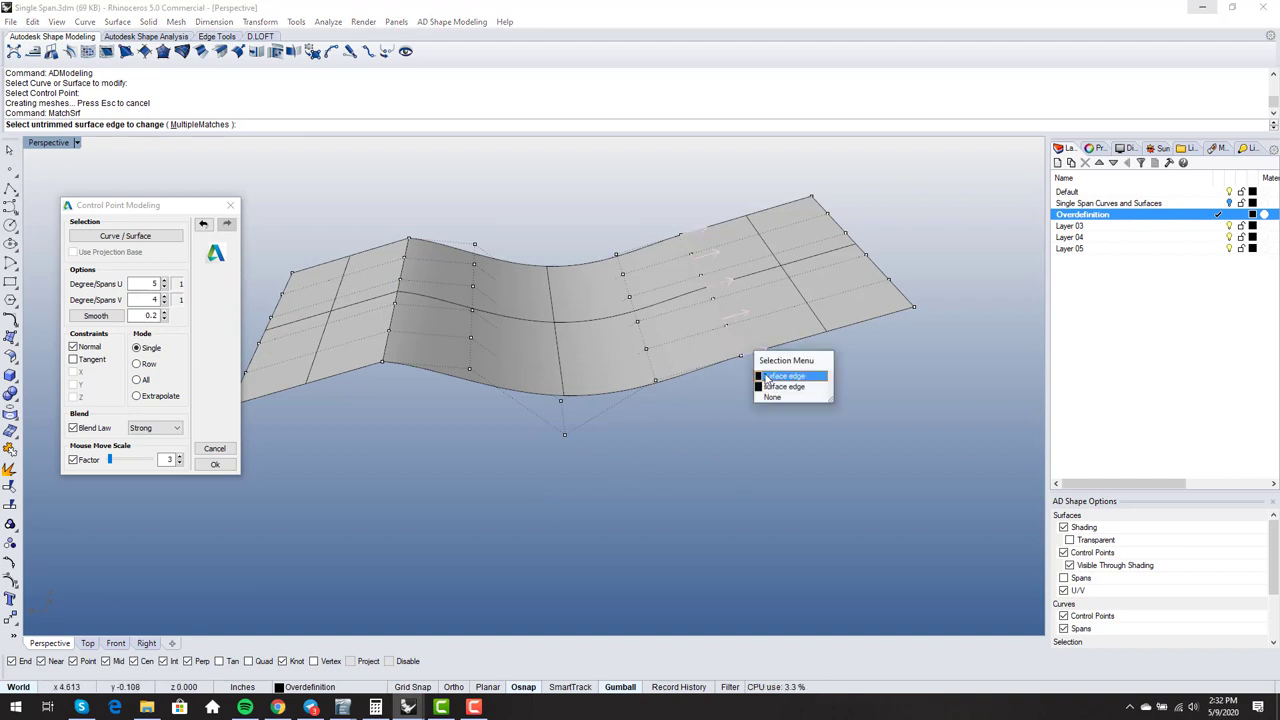
{"action": "left_click", "coordinate": [775, 384]}
{"action": "left_click", "coordinate": [730, 337]}
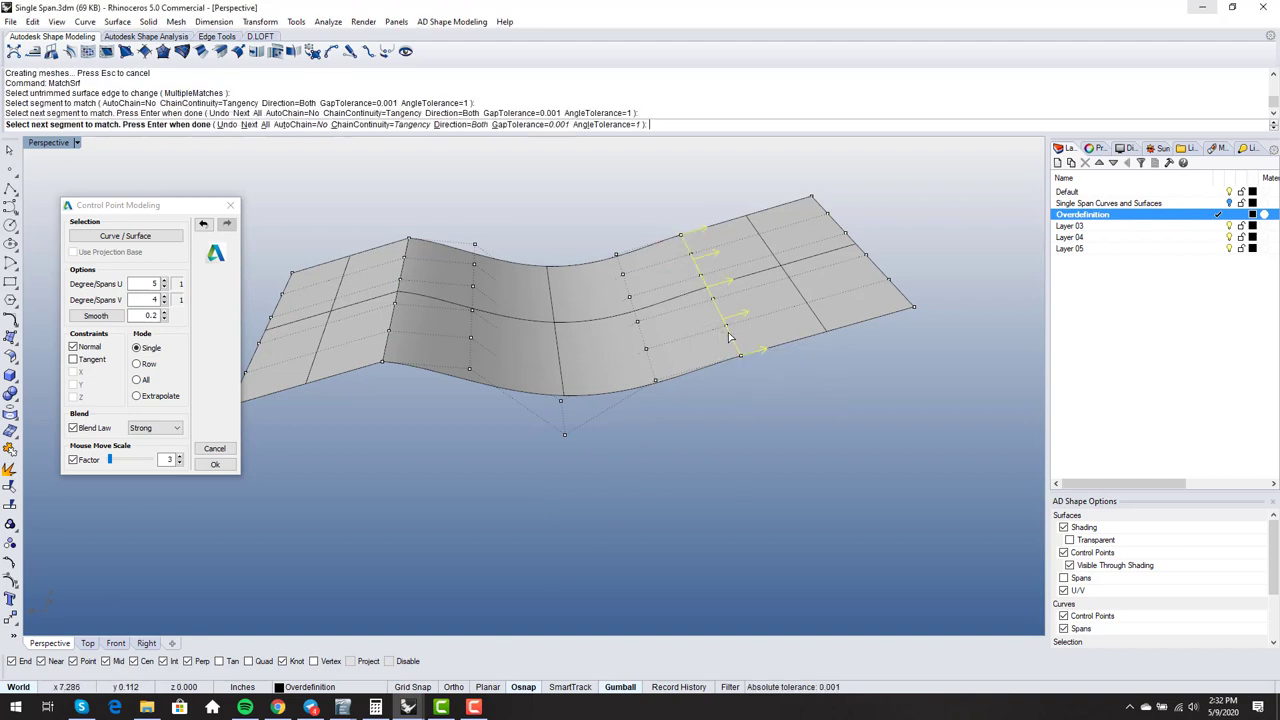
{"action": "key", "text": "Return"}
{"action": "left_click", "coordinate": [670, 261]}
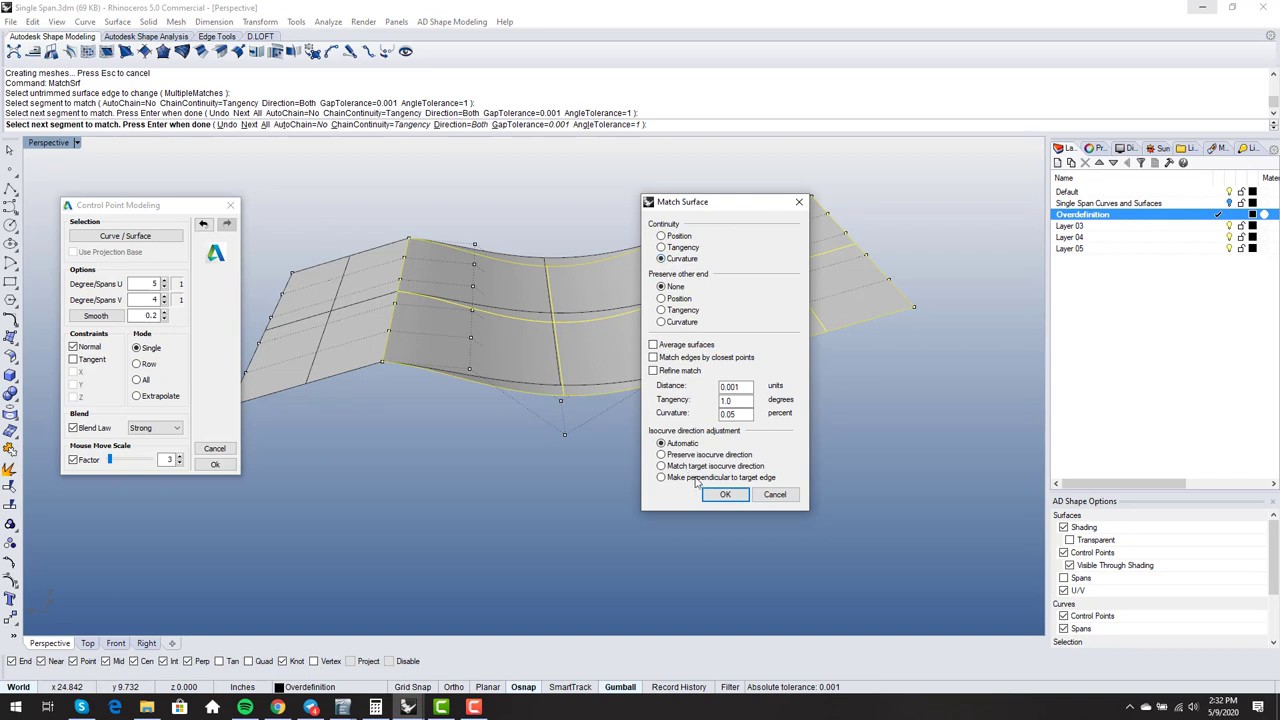
{"action": "left_click", "coordinate": [722, 495]}
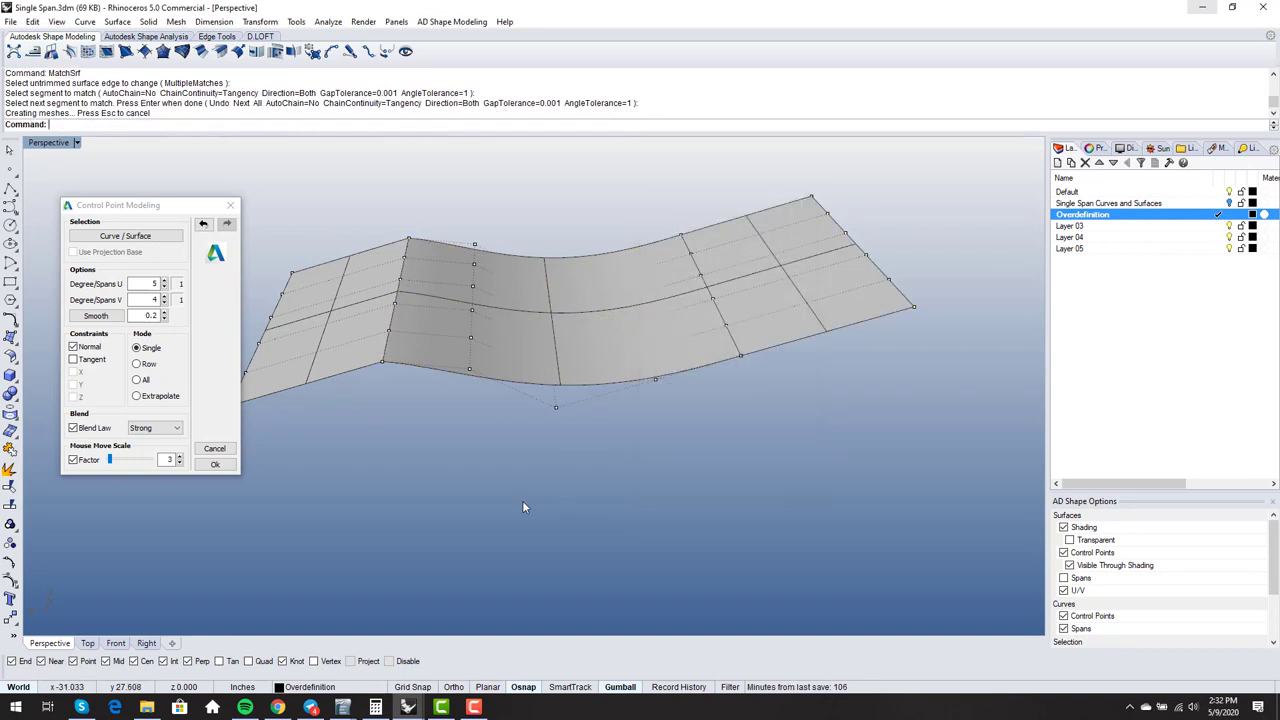
Step: Match the middle surface's other edge to the downward-sloping strip with Tangency continuity, leaving the other end's preservation at None
{"action": "key", "text": "Return"}
{"action": "left_click", "coordinate": [408, 365]}
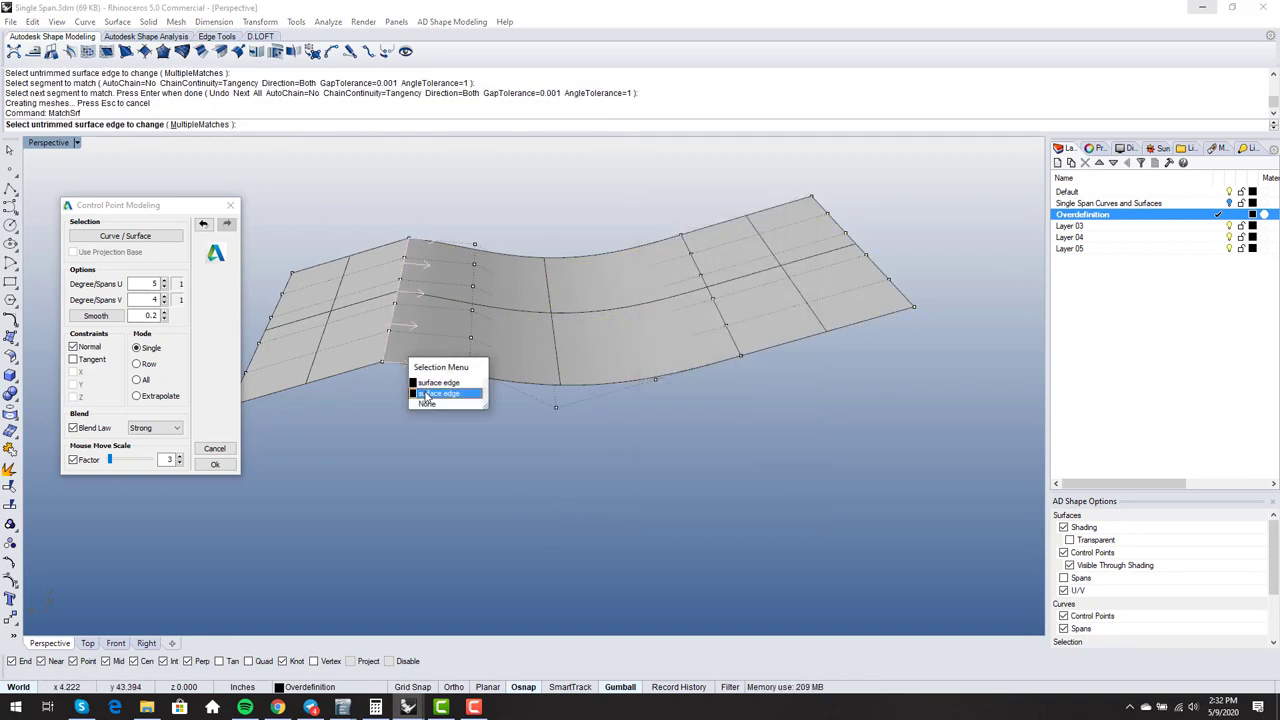
{"action": "left_click", "coordinate": [436, 393]}
{"action": "left_click", "coordinate": [390, 356]}
{"action": "left_click", "coordinate": [436, 405]}
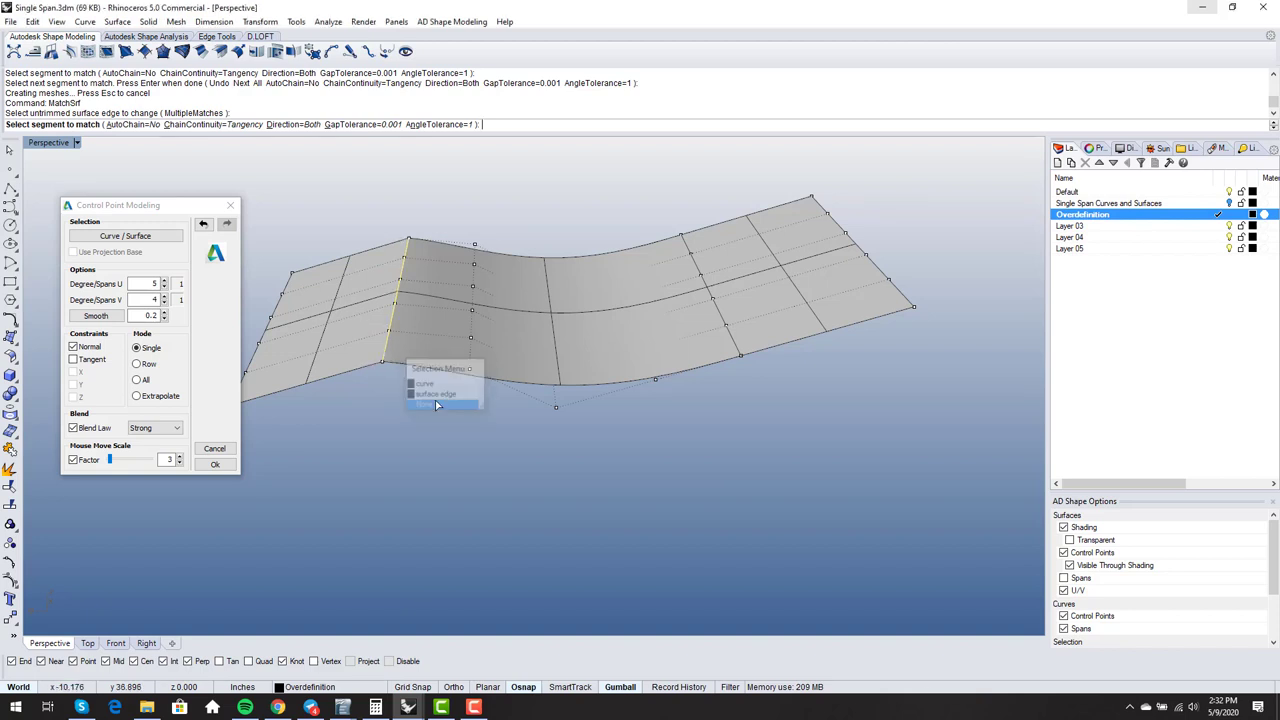
{"action": "left_click", "coordinate": [396, 362]}
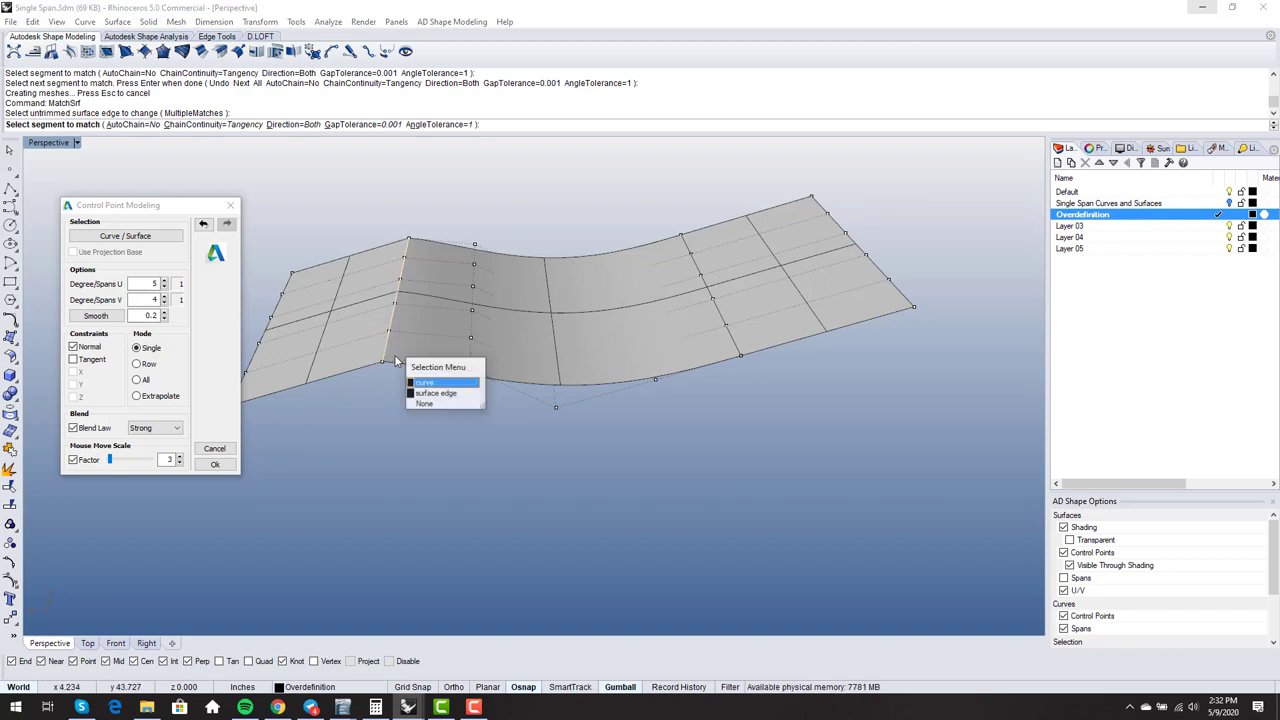
{"action": "left_click", "coordinate": [436, 393]}
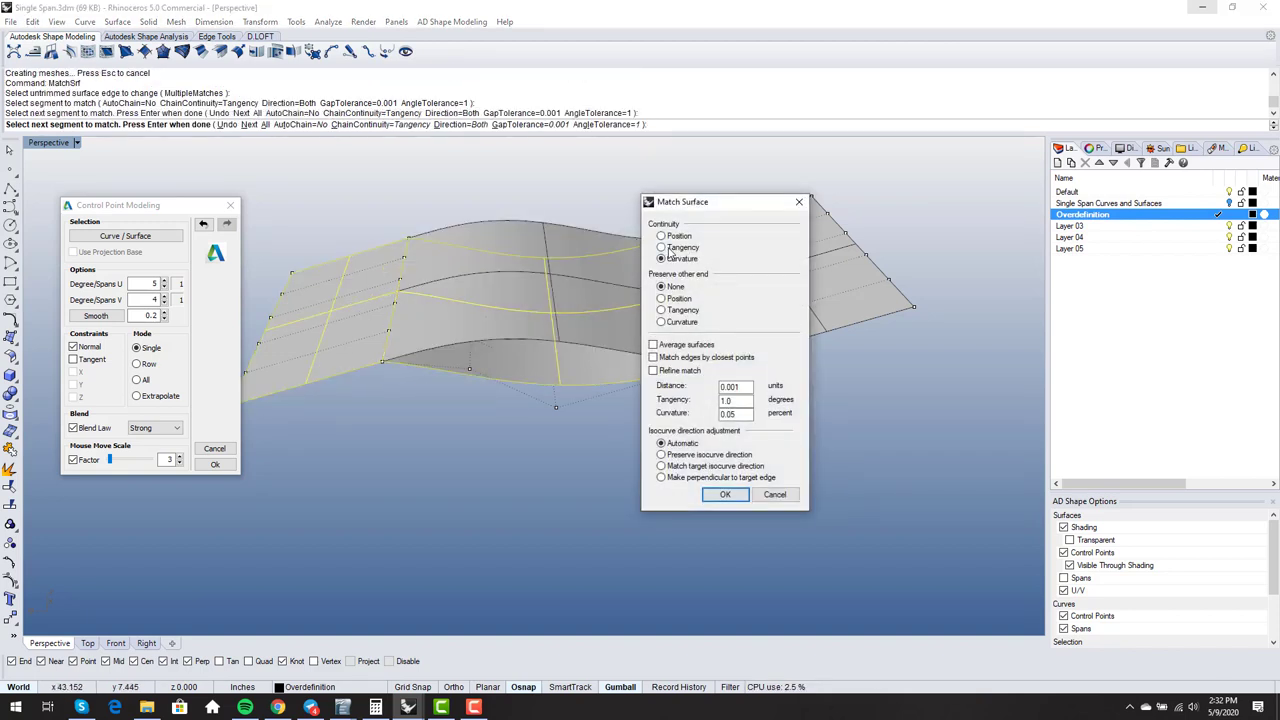
{"action": "left_click", "coordinate": [660, 247]}
{"action": "right_click_drag", "start_coordinate": [600, 430], "coordinate": [514, 428]}
{"action": "key", "text": "Return"}
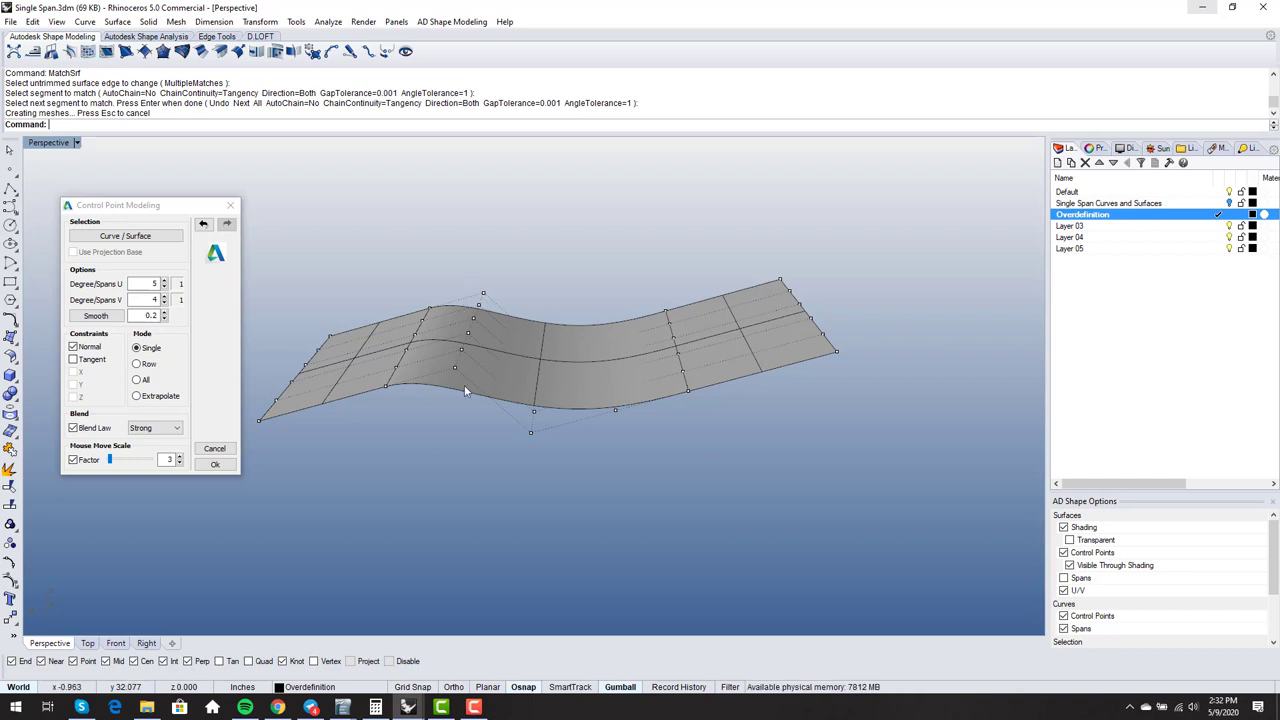
{"action": "left_click_drag", "start_coordinate": [458, 374], "coordinate": [455, 270]}
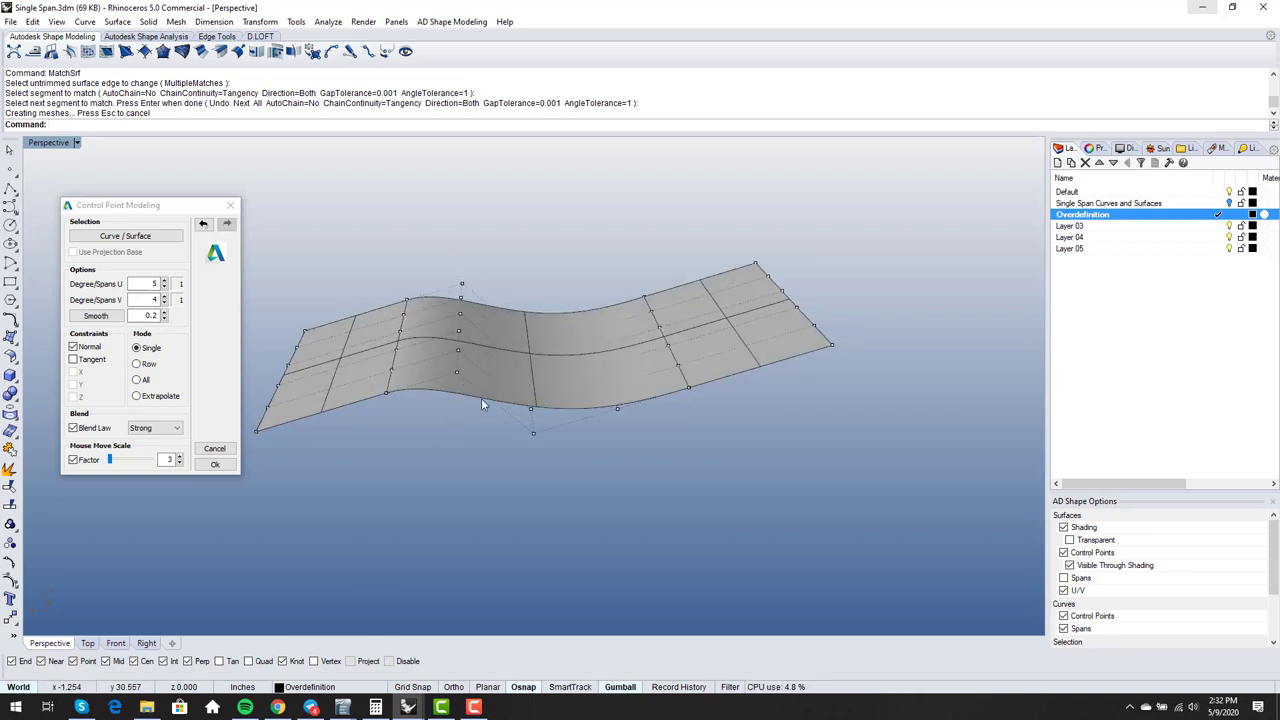
{"action": "right_click_drag", "start_coordinate": [509, 423], "coordinate": [483, 391]}
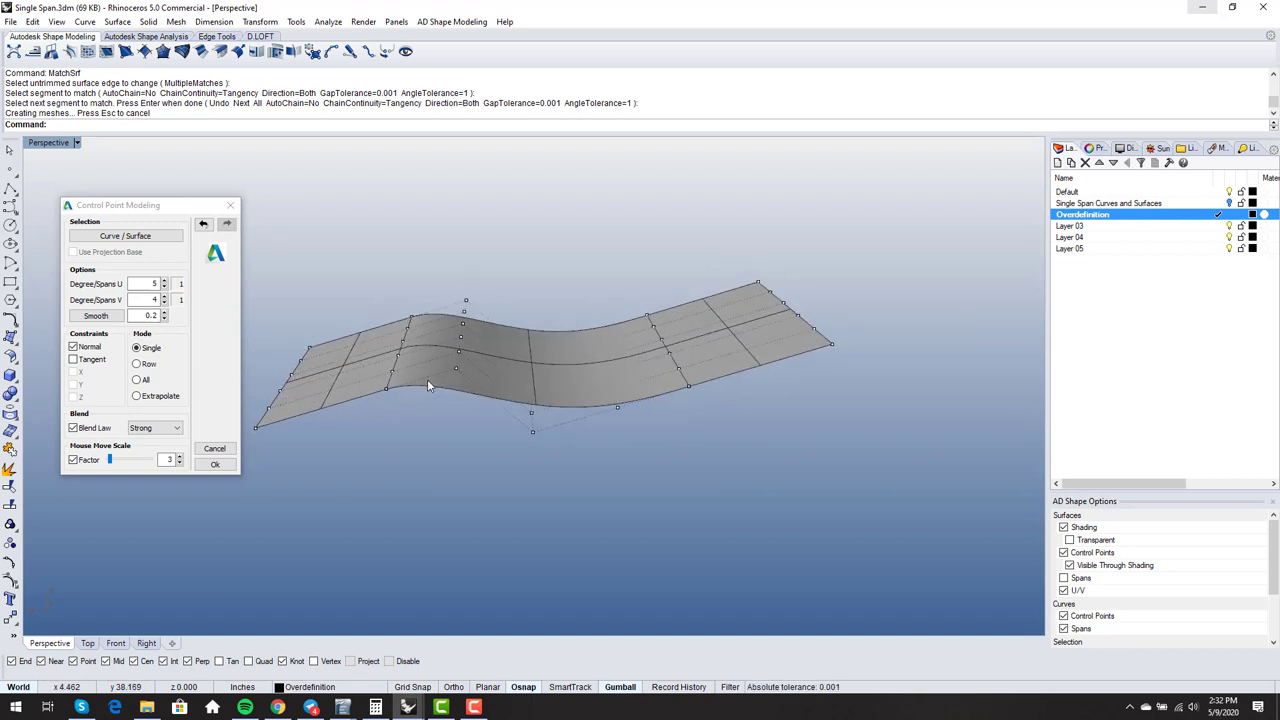
{"action": "right_click_drag", "start_coordinate": [566, 405], "coordinate": [512, 415]}
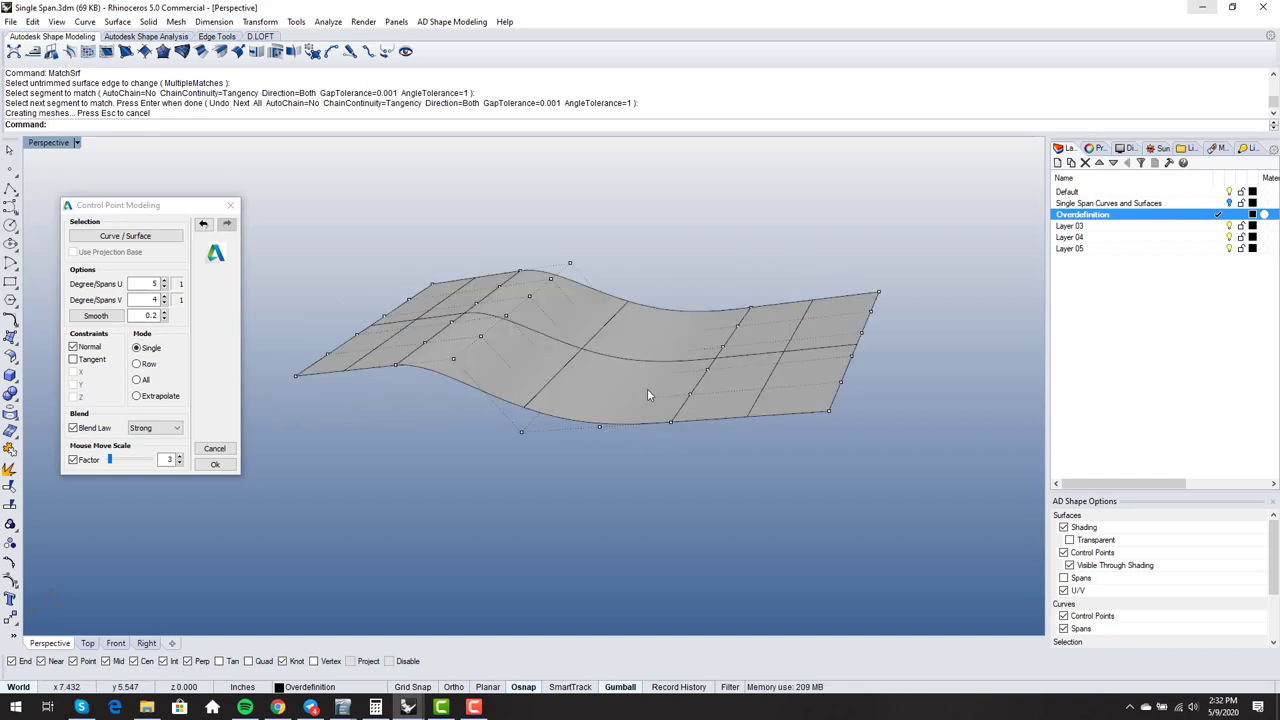